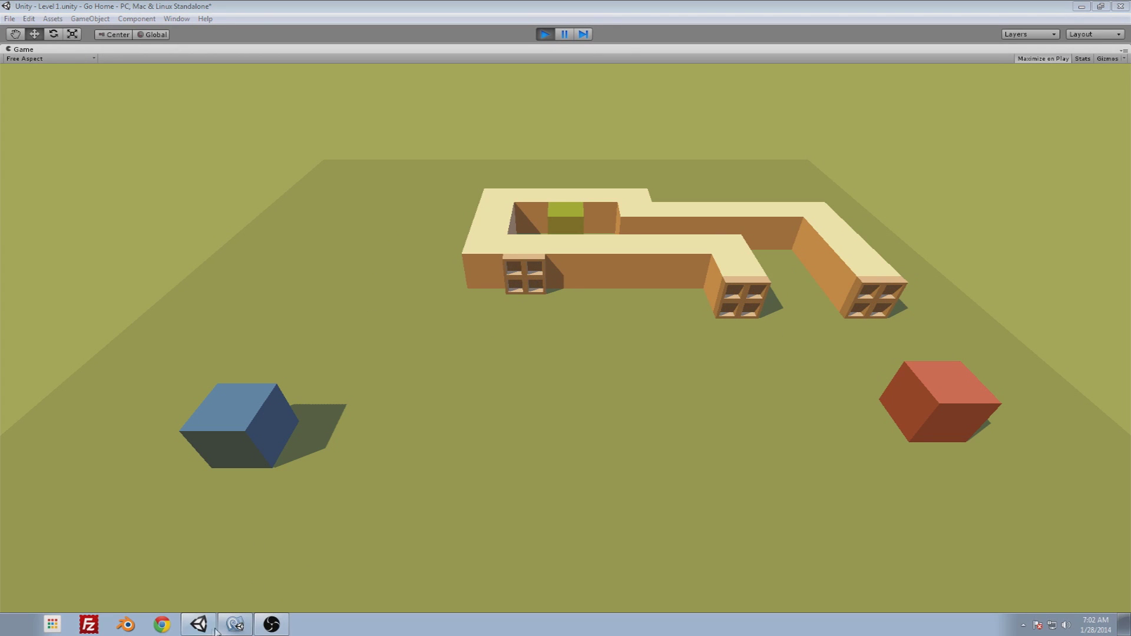
- Stop the running game and set the Player cube's scale to 0.75 on the X, Y and Z axes
left_click(545, 34)
left_click(959, 115)
type(".75")
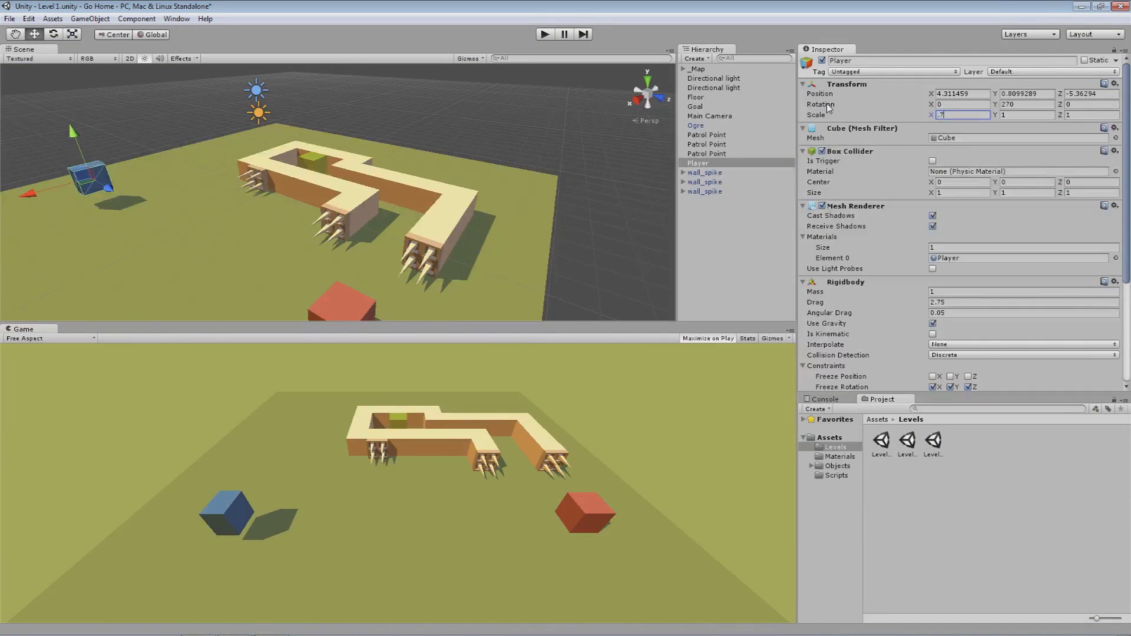
key("Tab")
type(".75")
key("Tab")
type(".75")
key("Return")
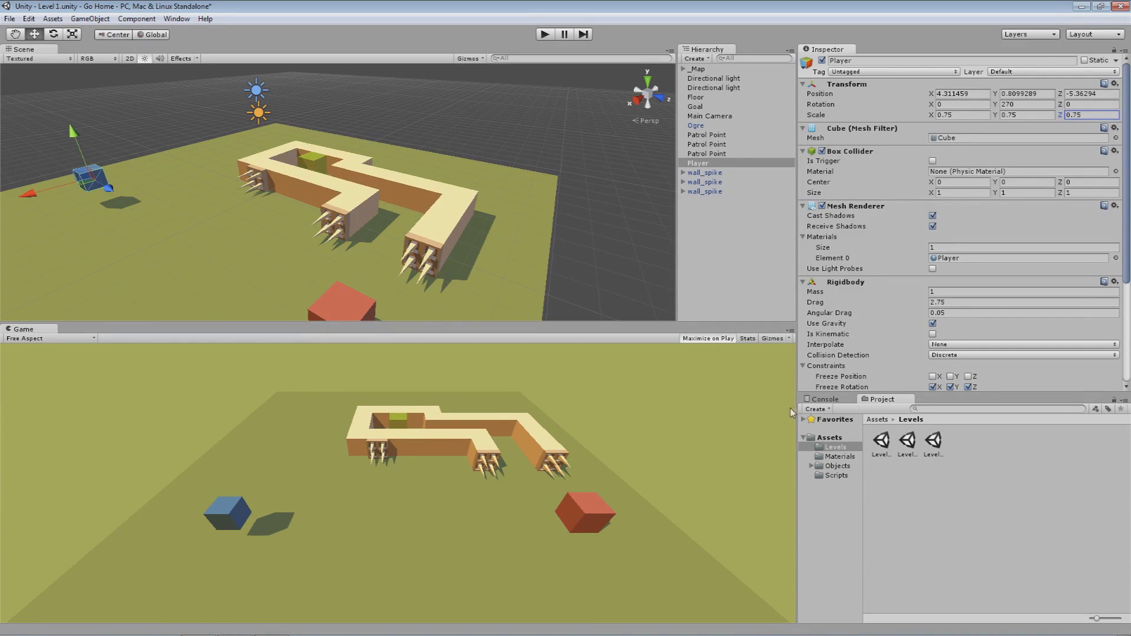
- Delete the Trap script from the project's Scripts folder
left_click(812, 400)
left_click(876, 400)
left_click(838, 476)
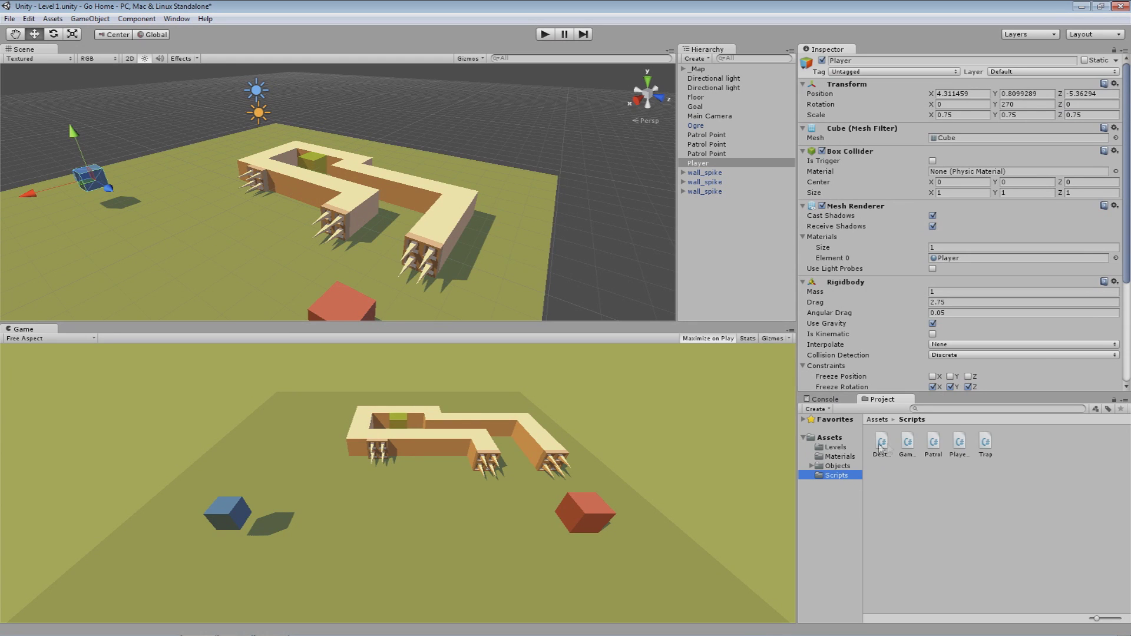
left_click(982, 445)
left_click(963, 477)
left_click(978, 449)
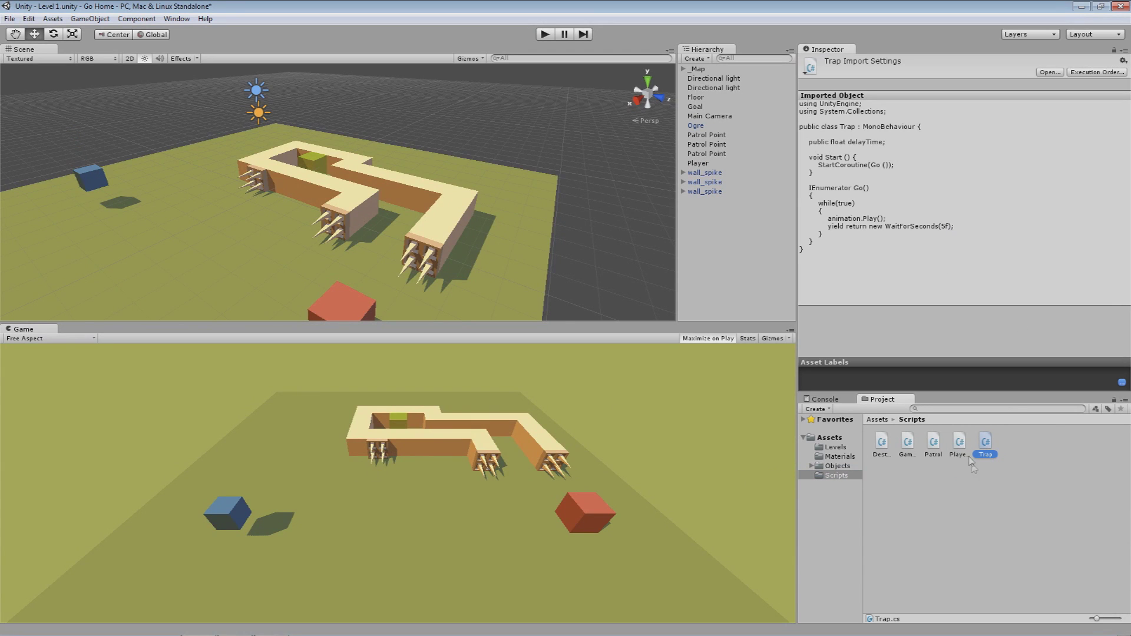
key("Delete")
key("Return")
- Delete the three wall_spike objects from the Level 1 scene
left_click(708, 191)
key("Delete")
left_click(709, 184)
key("Delete")
left_click(709, 174)
key("Delete")
- Delete the loose assets from the project's Objects folder, keeping only its prefab subfolder
left_click(837, 465)
left_click(881, 449)
key("Delete")
key("Return")
left_click(933, 442)
key("Delete")
key("Return")
left_click(881, 443)
key("Delete")
key("Return")
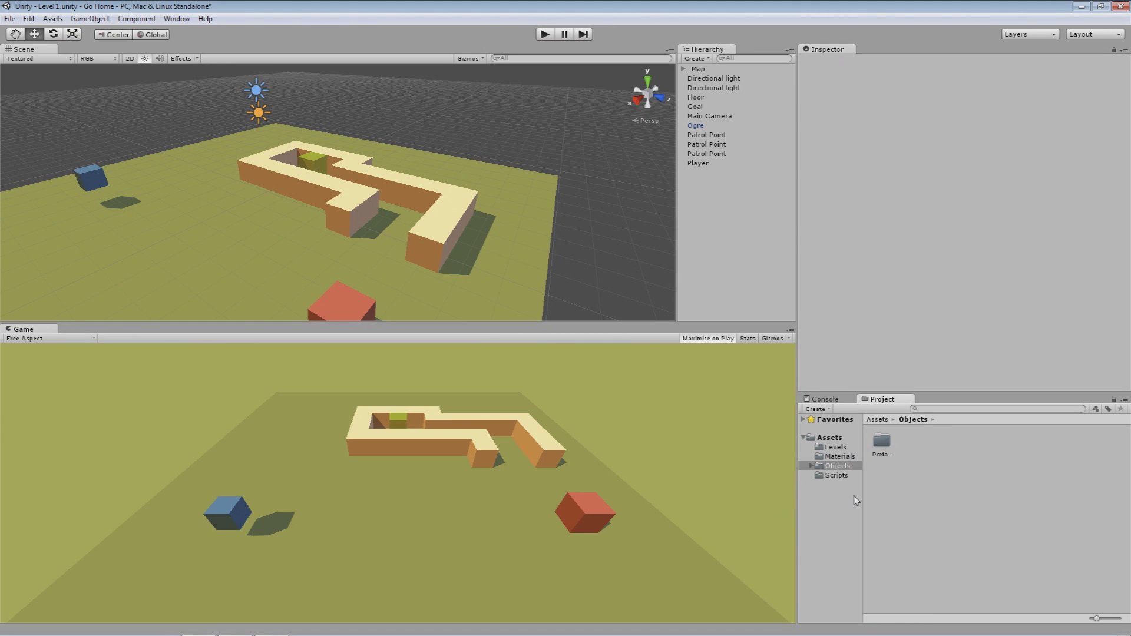
- Find the PlayerMovement script in the Scripts folder and switch to its code in MonoDevelop
left_click(840, 457)
left_click(837, 466)
left_click(833, 476)
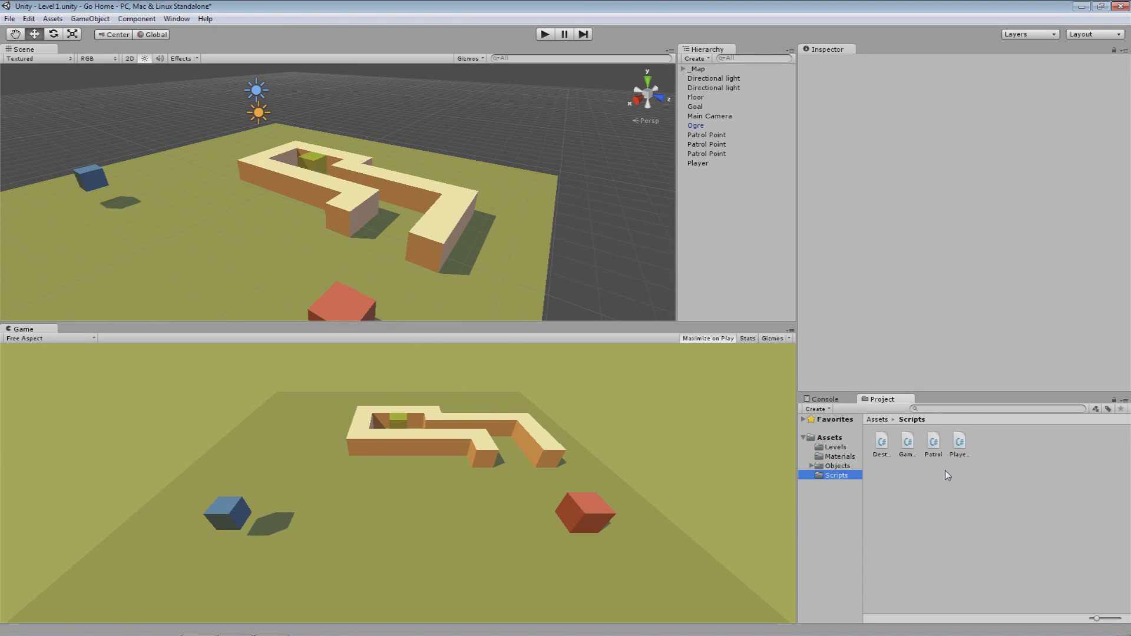
left_click(957, 443)
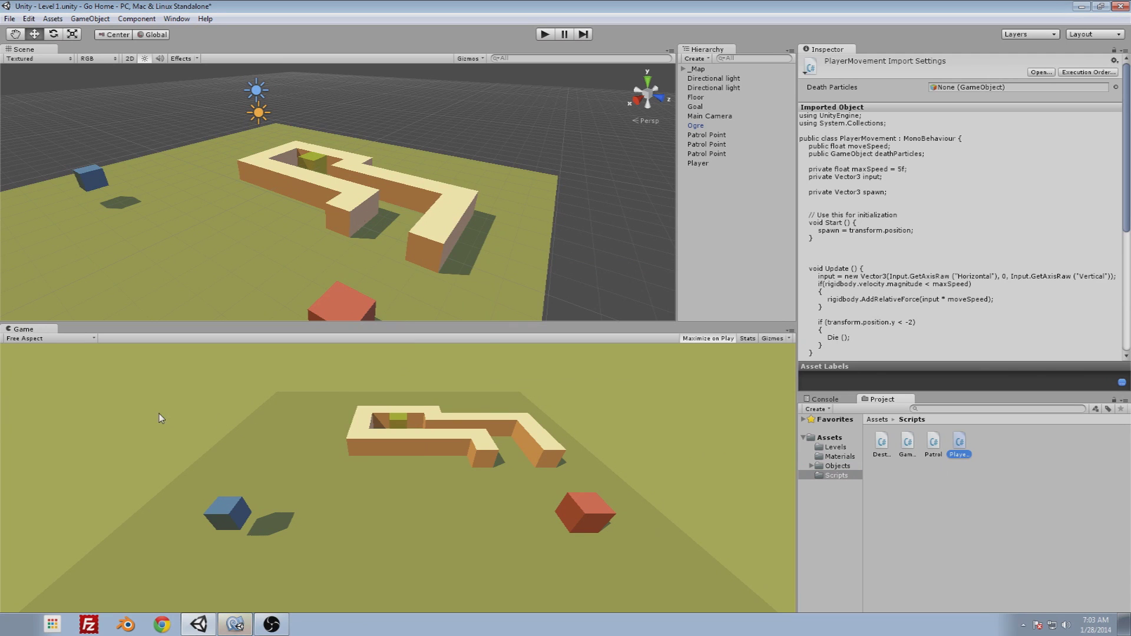
left_click(234, 624)
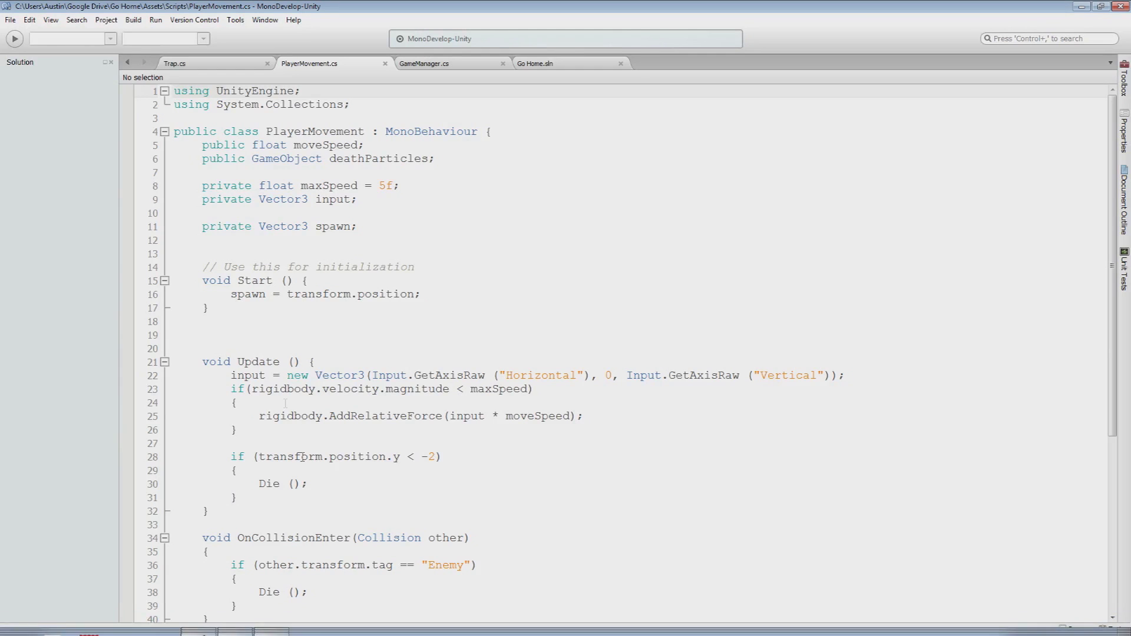
- Rename the Update method of the PlayerMovement script to FixedUpdate and review the code in its body
scroll(274, 358, "down", 2)
double_click(254, 253)
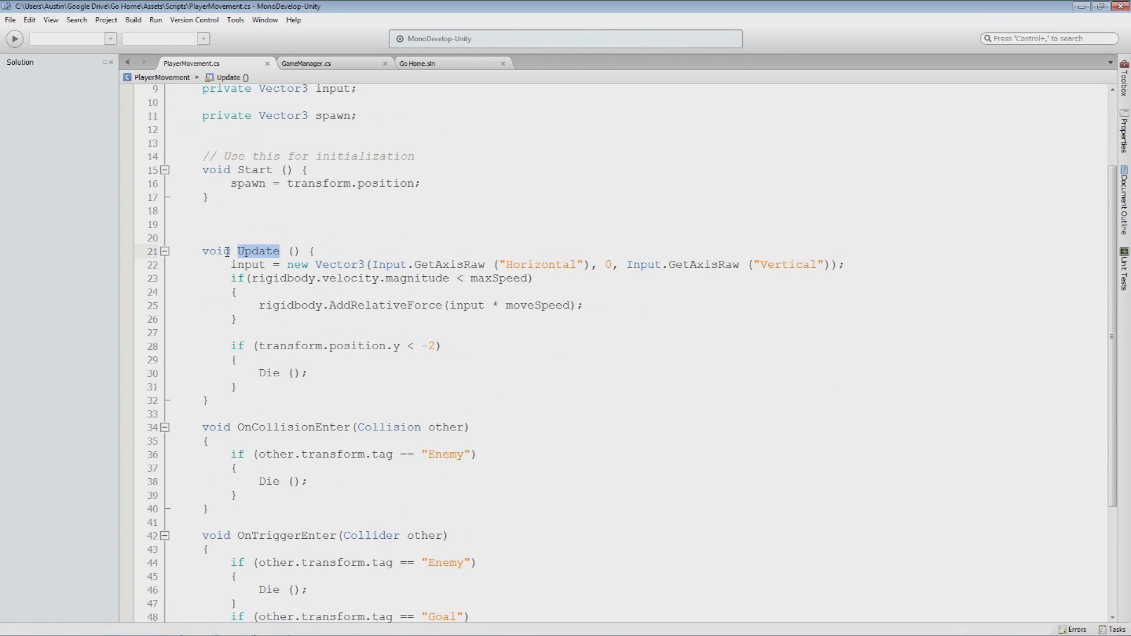
left_click(253, 252)
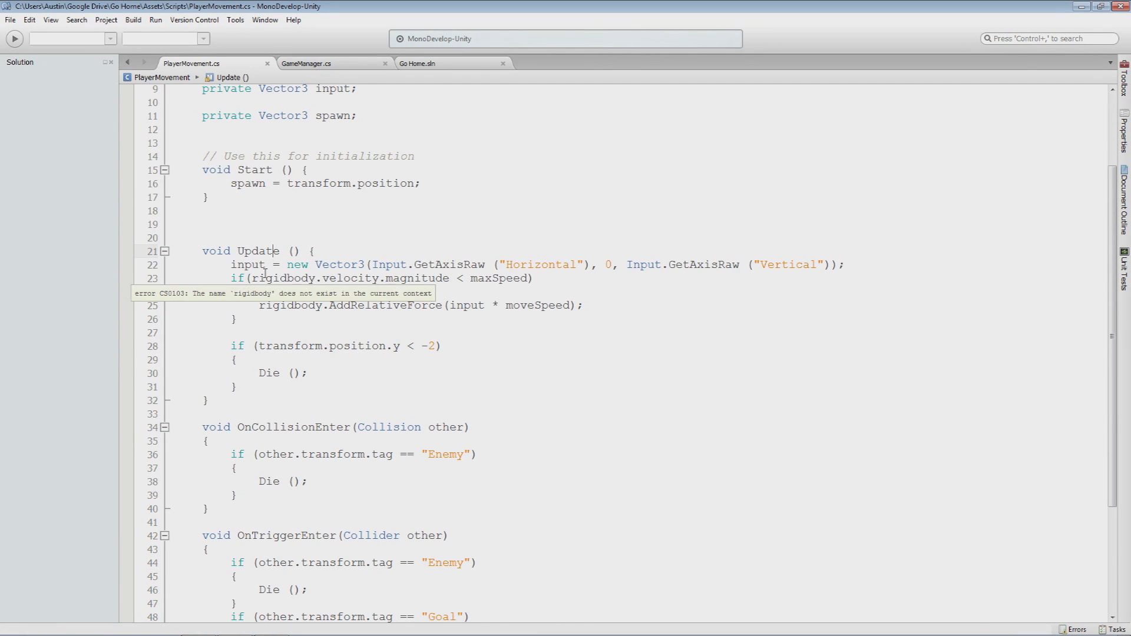
left_click_drag(238, 387, 151, 266)
left_click(274, 295)
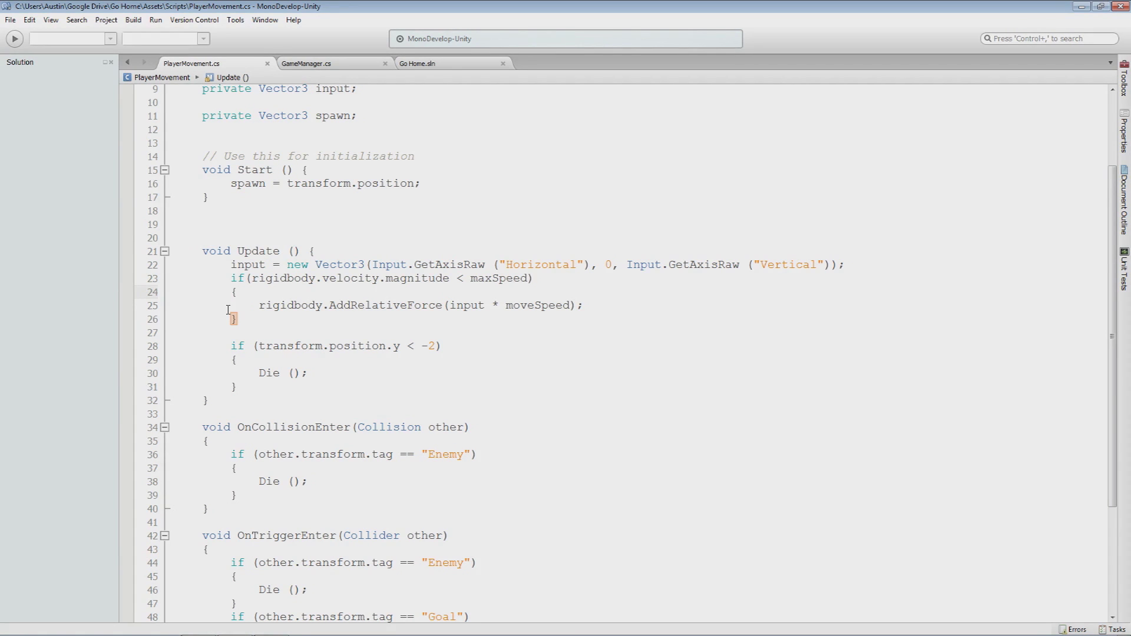
left_click_drag(257, 389, 200, 265)
left_click(288, 278)
left_click(236, 252)
type("Fixed")
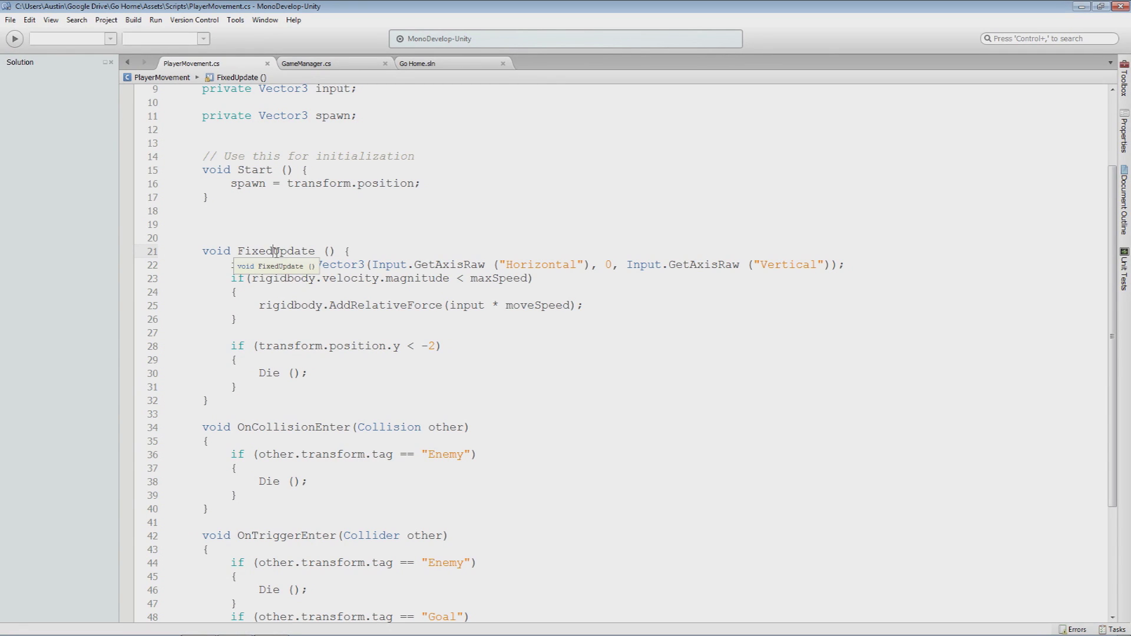
left_click_drag(242, 388, 152, 265)
left_click(272, 282)
left_click(271, 293)
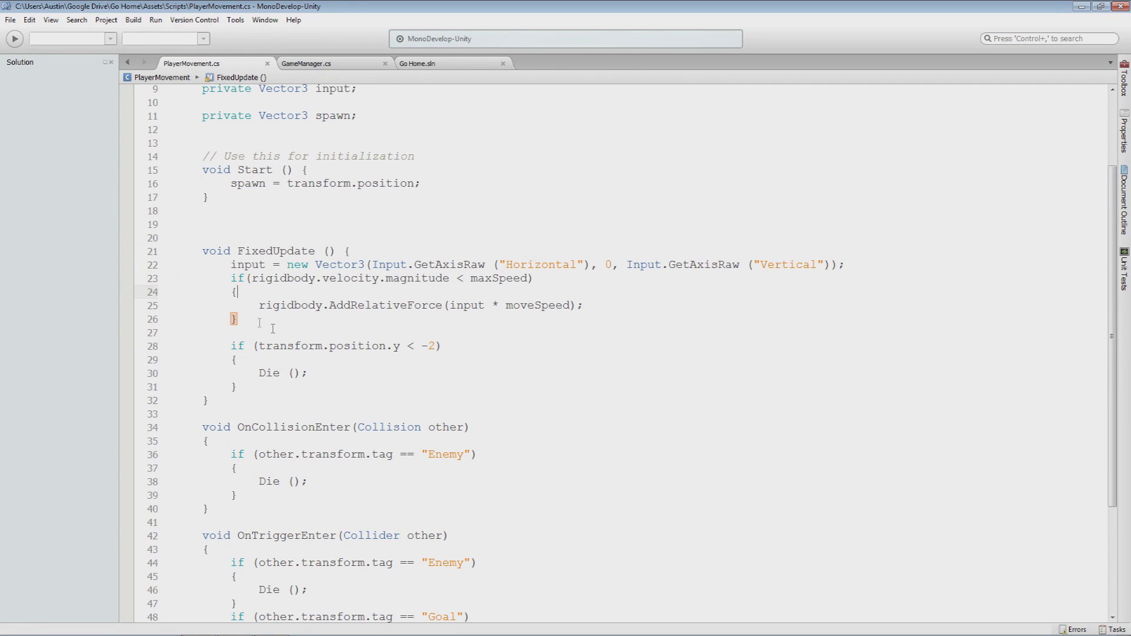
- Examine the Instantiate call in the Die method, especially its Quaternion.Euler rotation argument
scroll(305, 368, "down", 4)
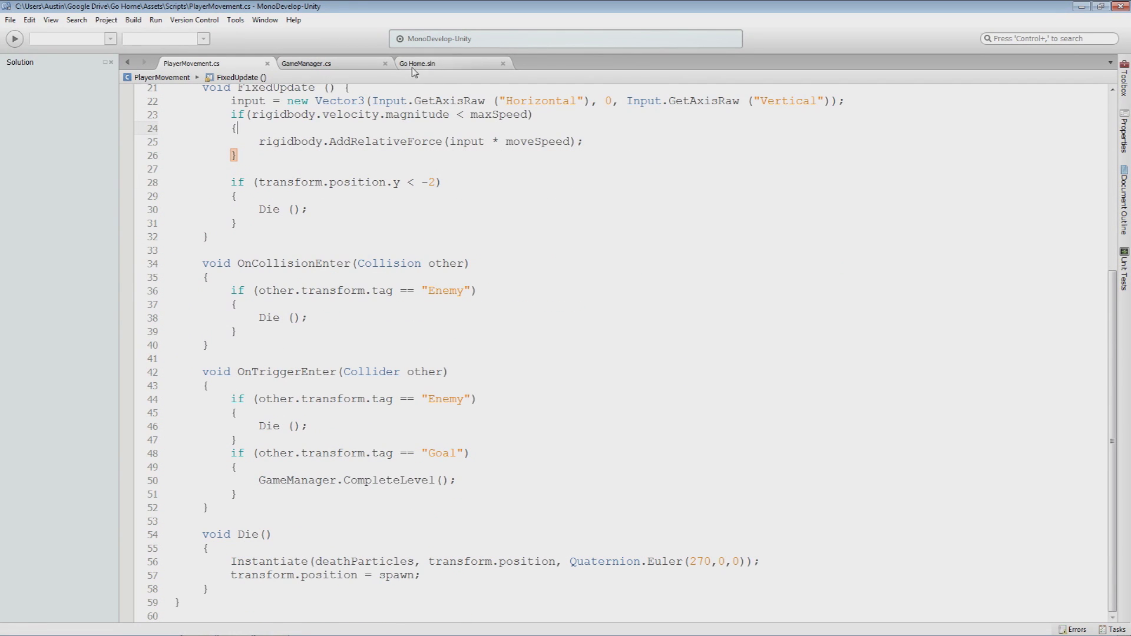
left_click_drag(568, 563, 740, 563)
left_click(683, 563)
left_click(612, 562)
double_click(594, 562)
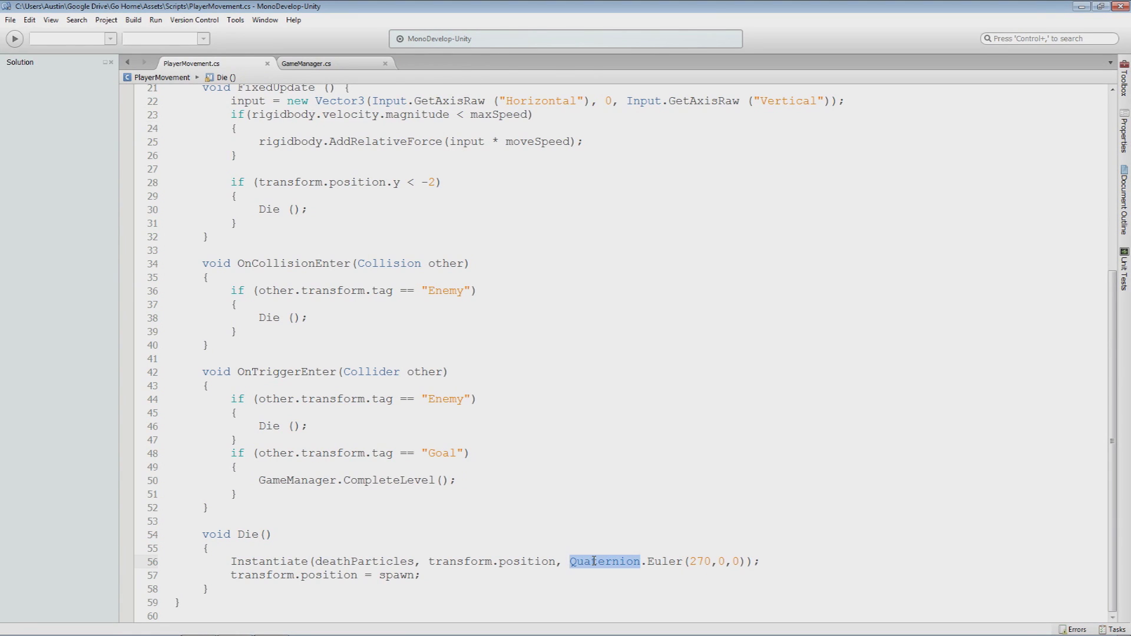
left_click(606, 562)
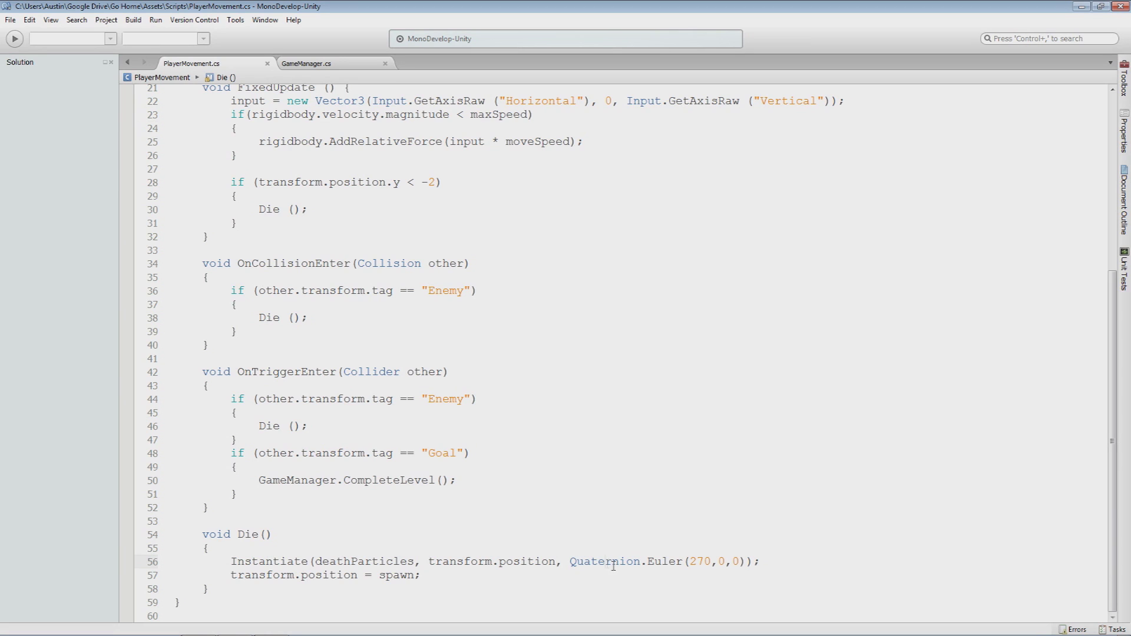
double_click(663, 561)
left_click(665, 562)
triple_click(665, 562)
left_click(662, 563)
double_click(661, 562)
left_click(683, 561)
double_click(704, 562)
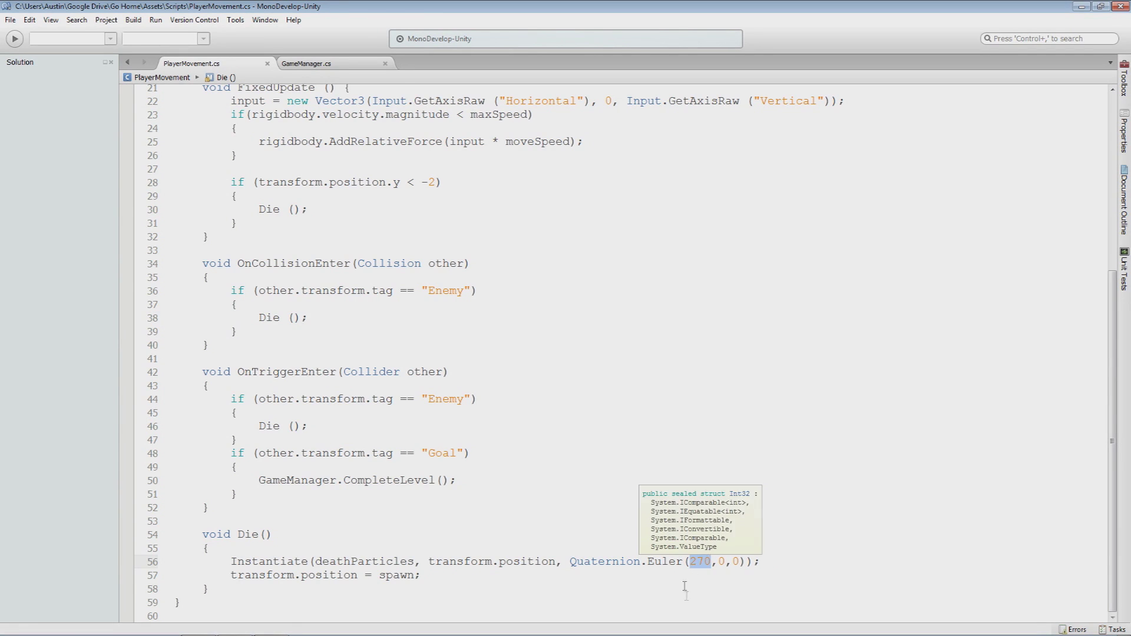
double_click(264, 562)
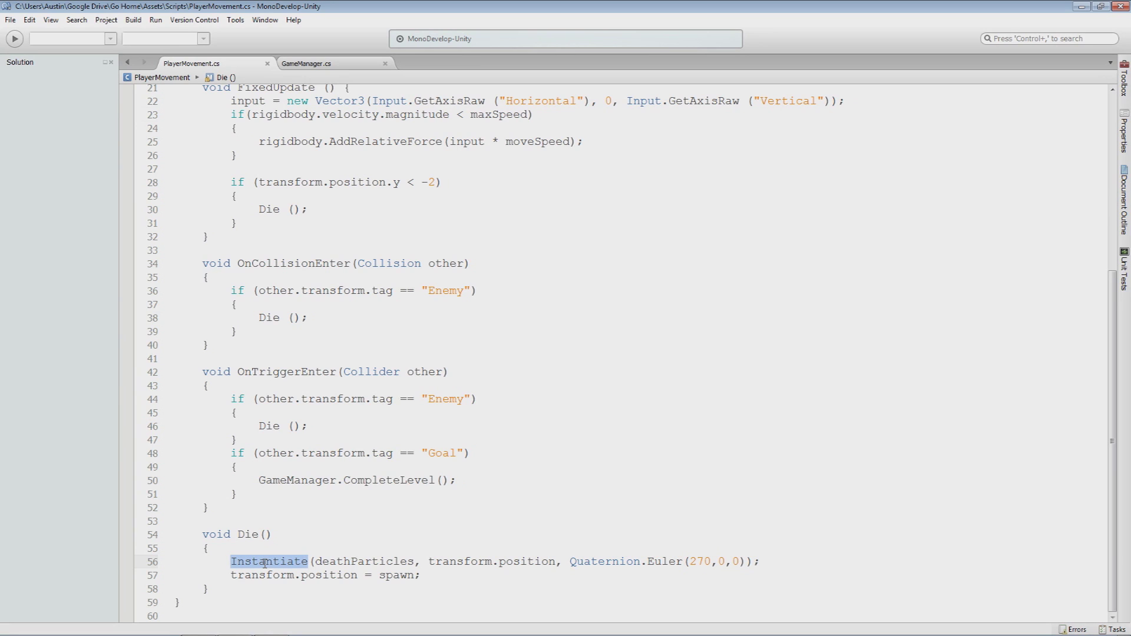
double_click(698, 563)
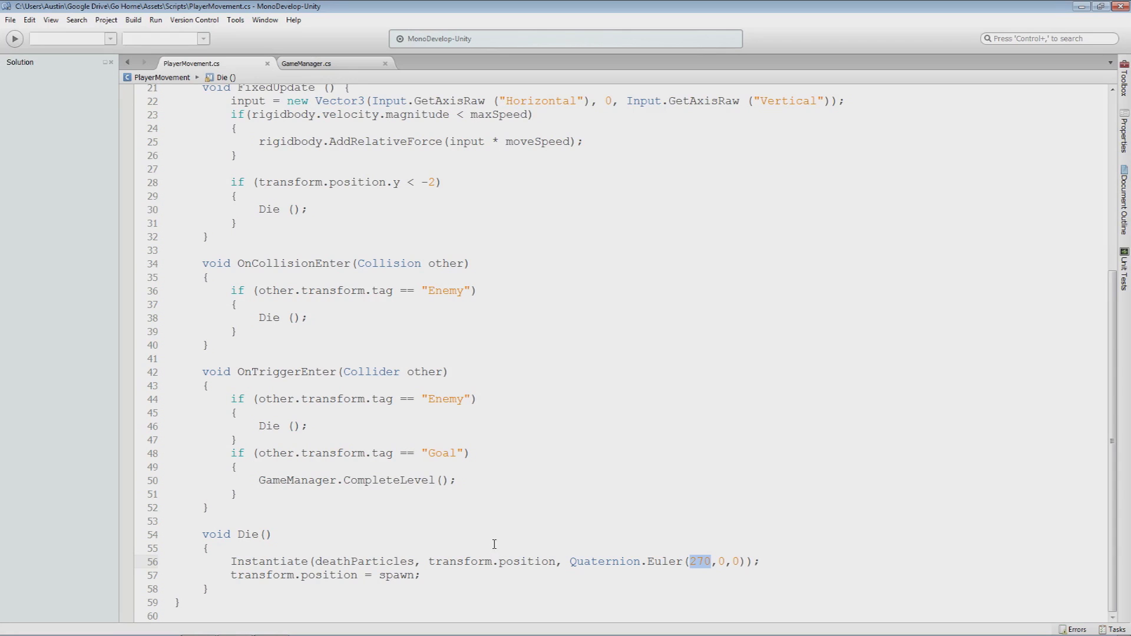
- Switch to Unity and examine the Player cube's X, Y and Z rotation values
left_click(235, 624)
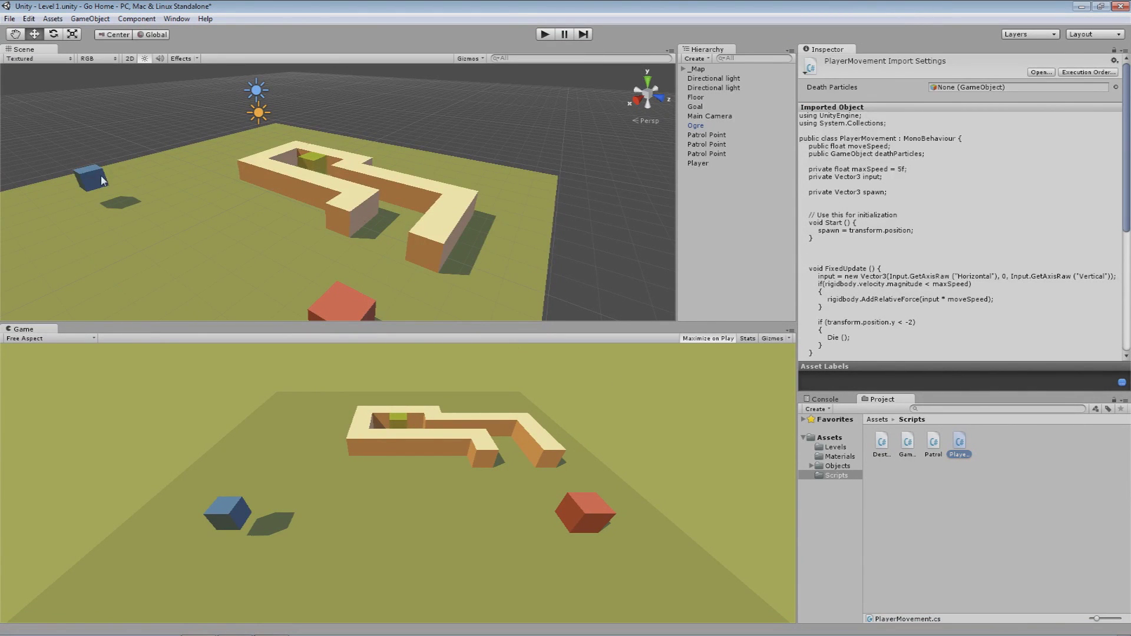
left_click(103, 180)
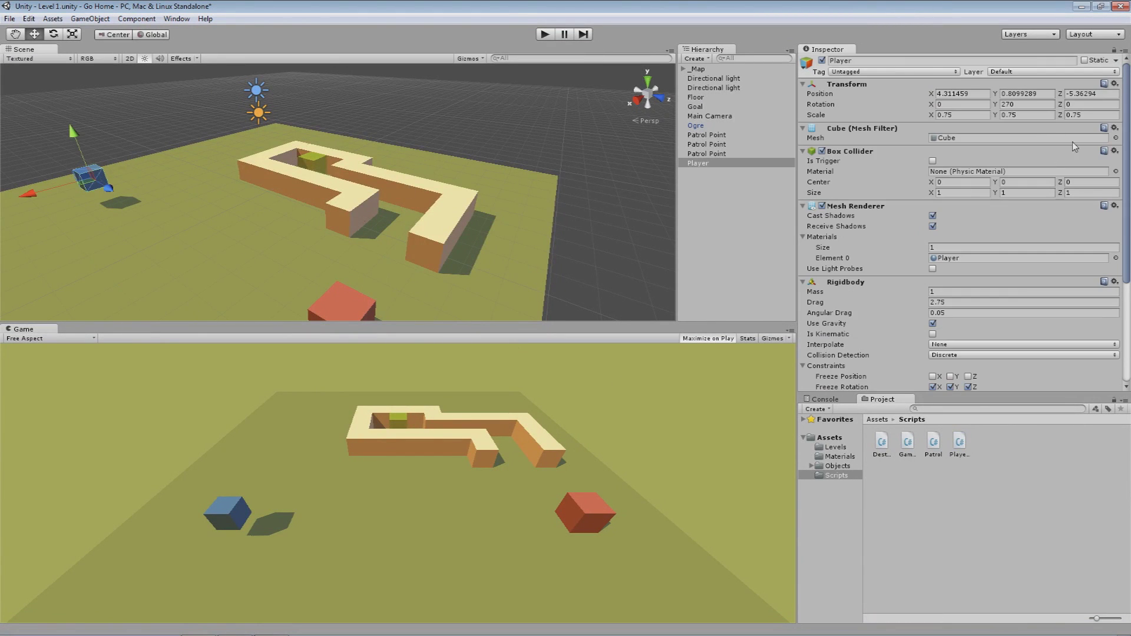
left_click(967, 105)
left_click(1027, 105)
left_click(1096, 106)
left_click(962, 105)
left_click(1027, 106)
left_click_drag(1027, 105, 1001, 105)
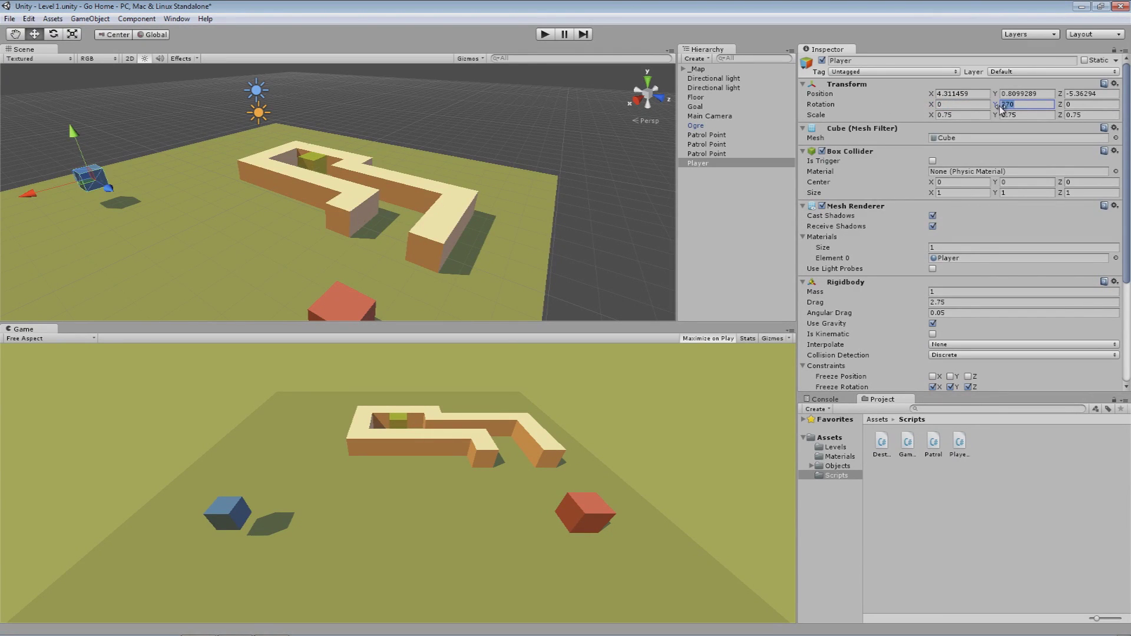
middle_click_drag(79, 142, 179, 186)
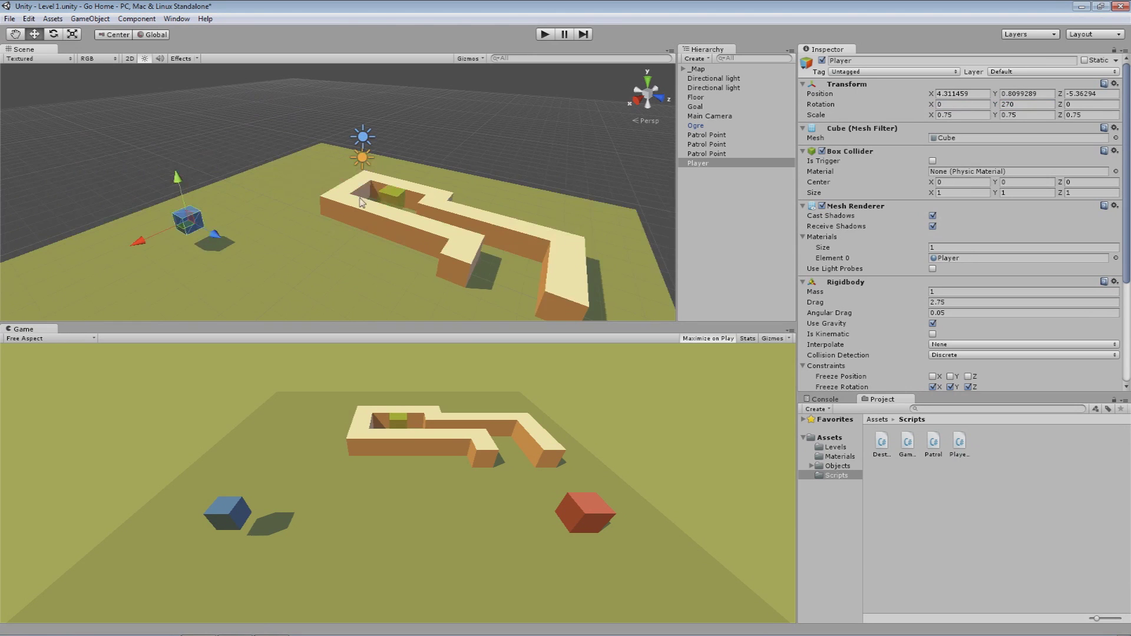
middle_click_drag(482, 274, 380, 226)
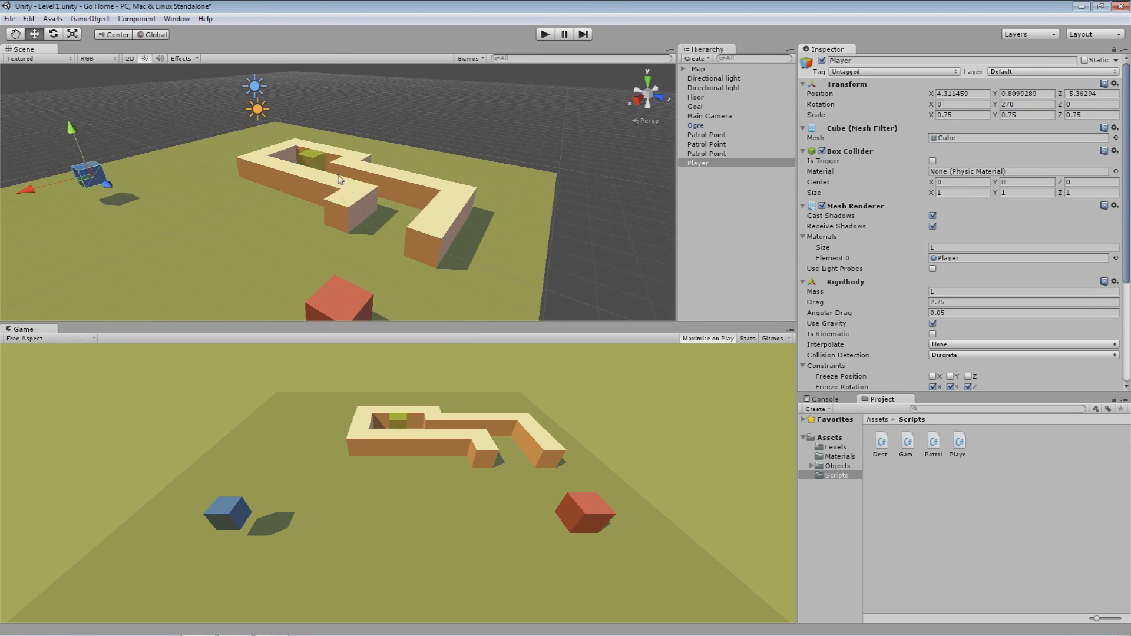
- Look briefly at the GameManager script, and in Unity create an empty game object named Game Manager
key("alt+Tab")
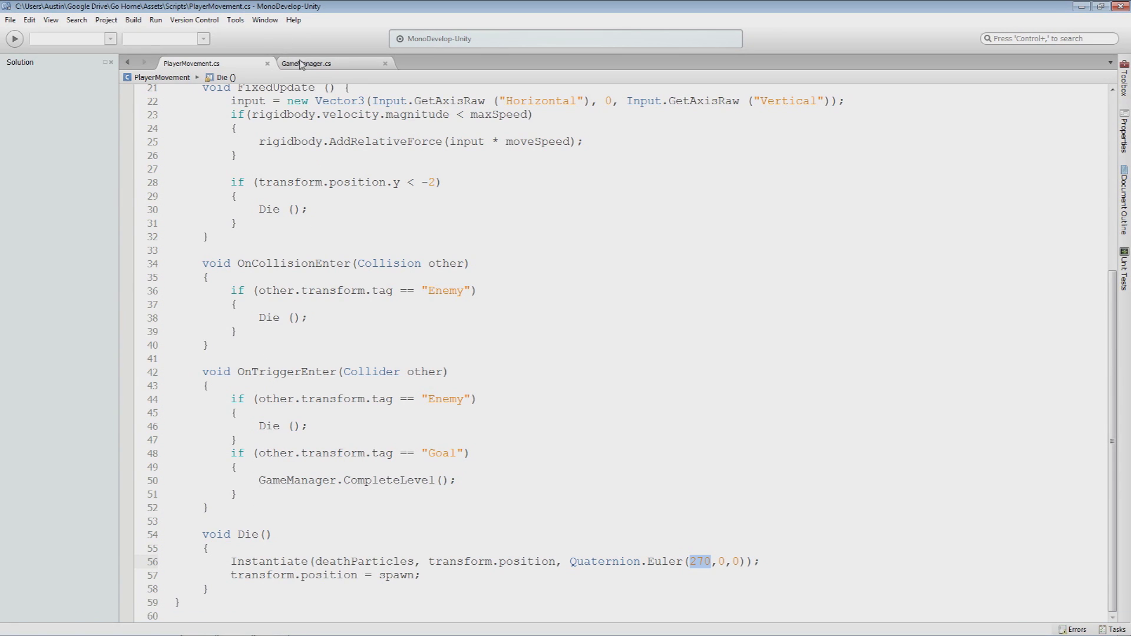
left_click(302, 64)
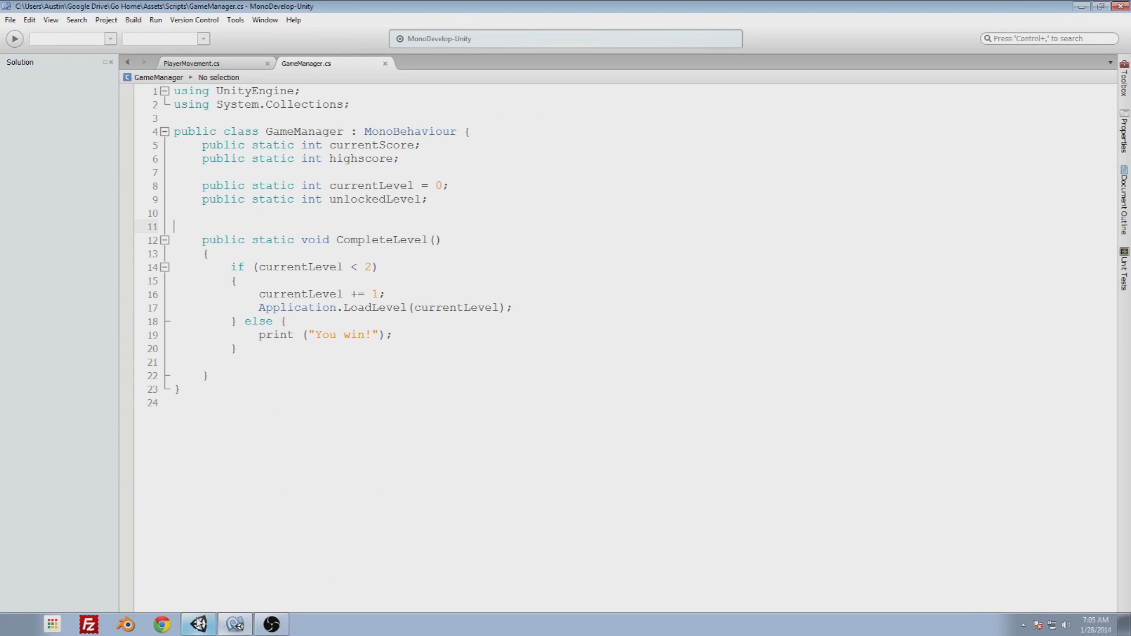
left_click(201, 624)
left_click(688, 203)
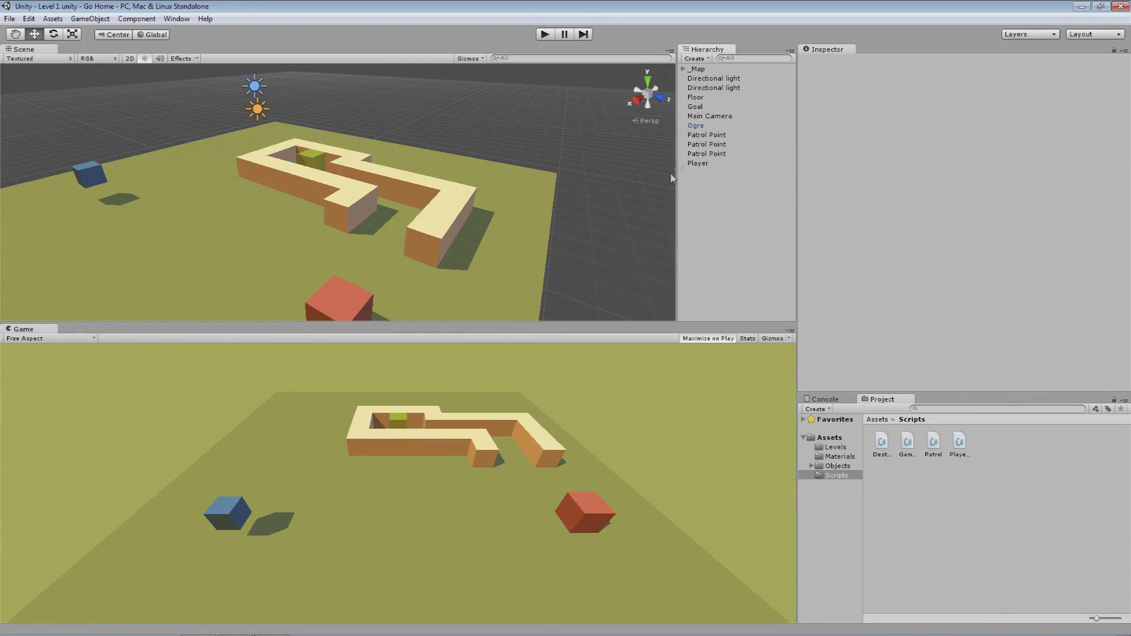
left_click(90, 18)
left_click(89, 29)
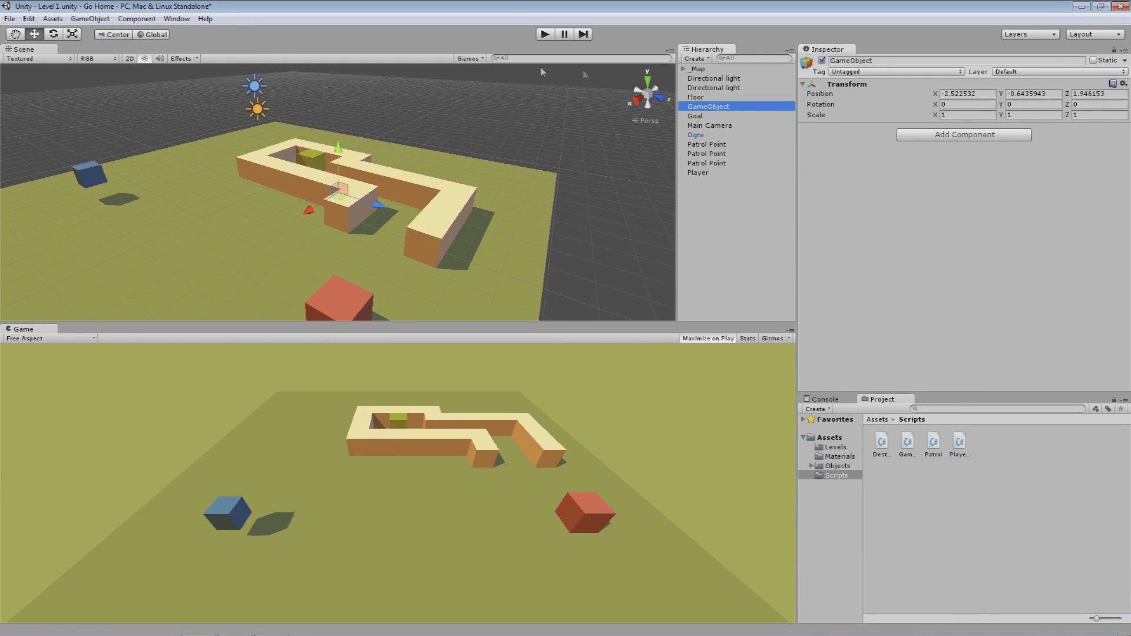
left_click(717, 109)
type("Game Manager")
key("Return")
- Copy the Game Manager script component from the Main Camera and paste it as a new component onto the Game Manager object
left_click(706, 126)
right_click(849, 333)
left_click(887, 393)
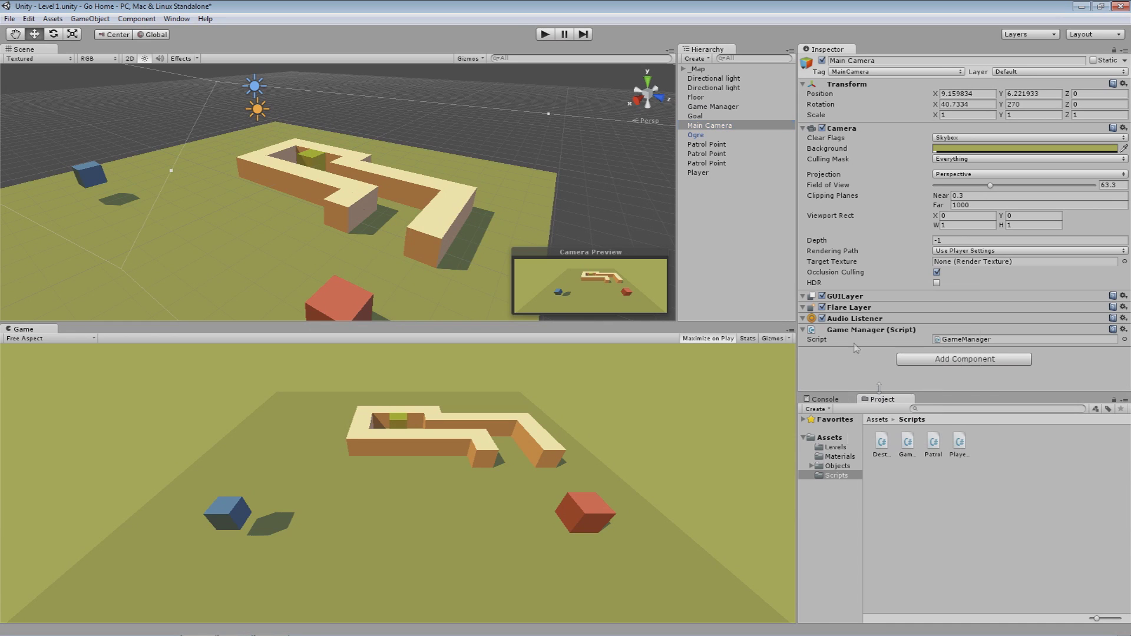
left_click(711, 107)
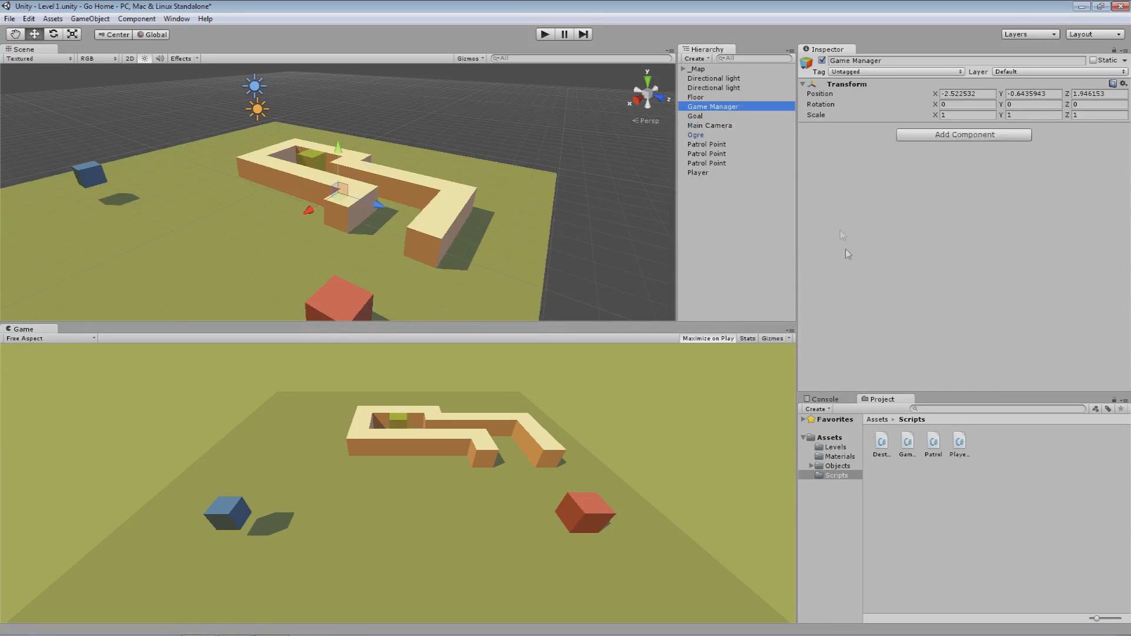
right_click(832, 86)
left_click(877, 164)
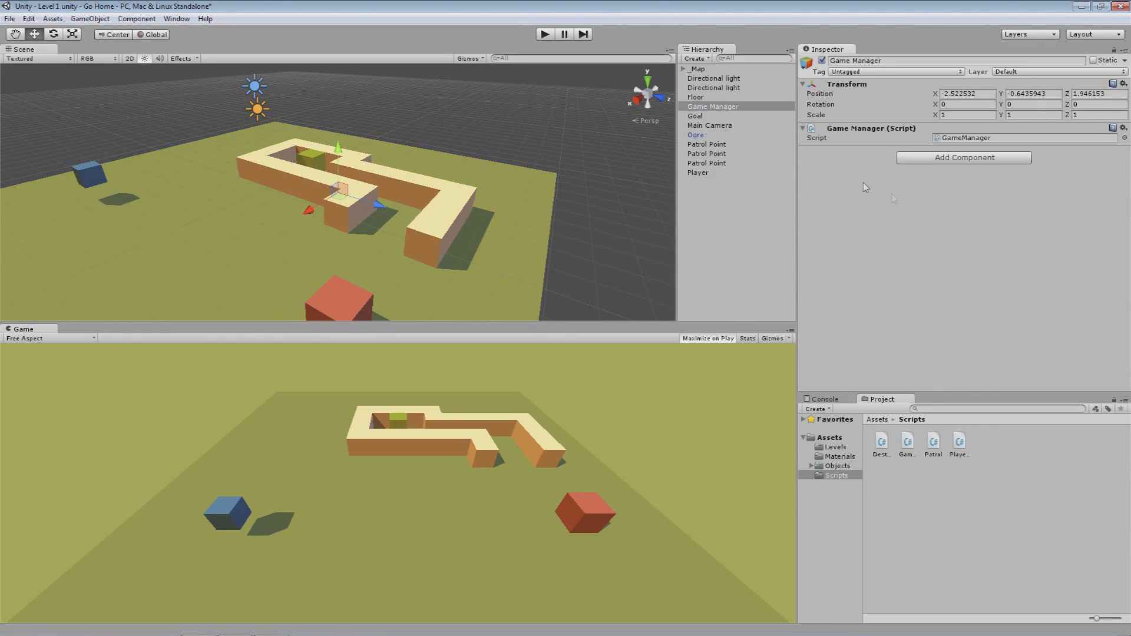
- Remove the Game Manager script component from the Main Camera
left_click(712, 125)
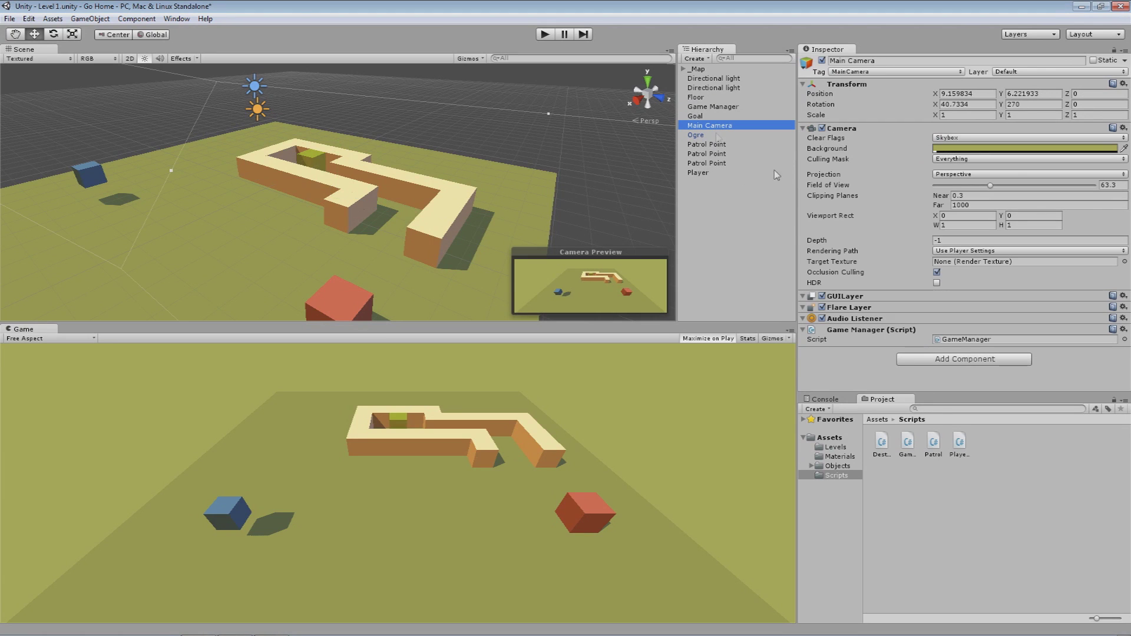
right_click(855, 331)
left_click(896, 357)
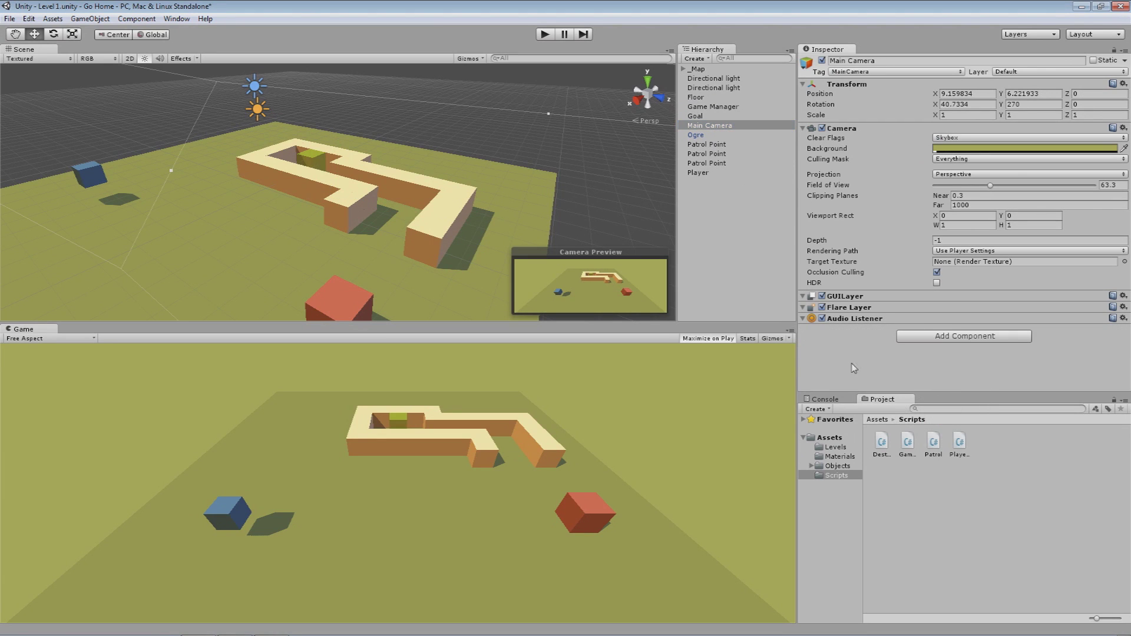
- Open the Game Manager object's script and add an empty Start() method below the unlockedLevel variable
left_click(724, 107)
double_click(940, 138)
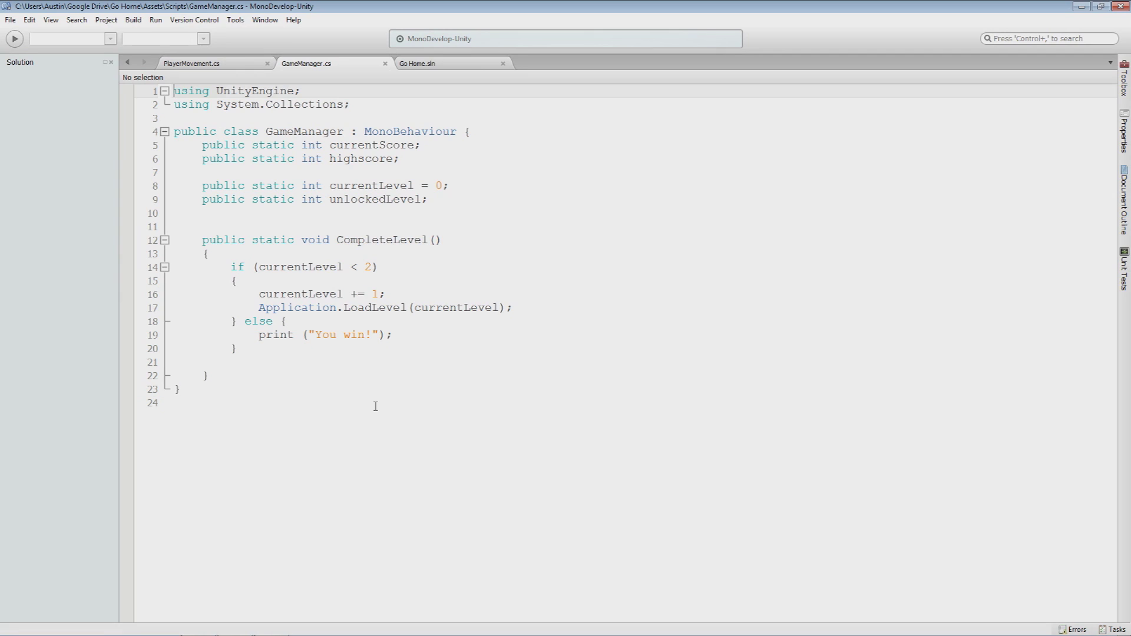
left_click(439, 201)
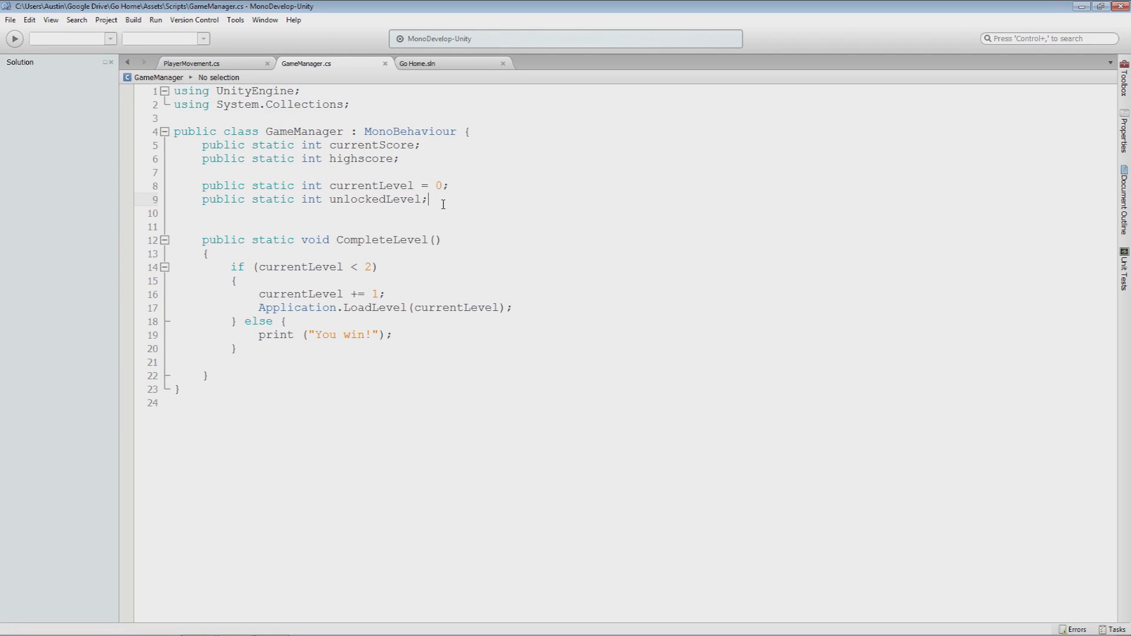
key("Return")
key("Return")
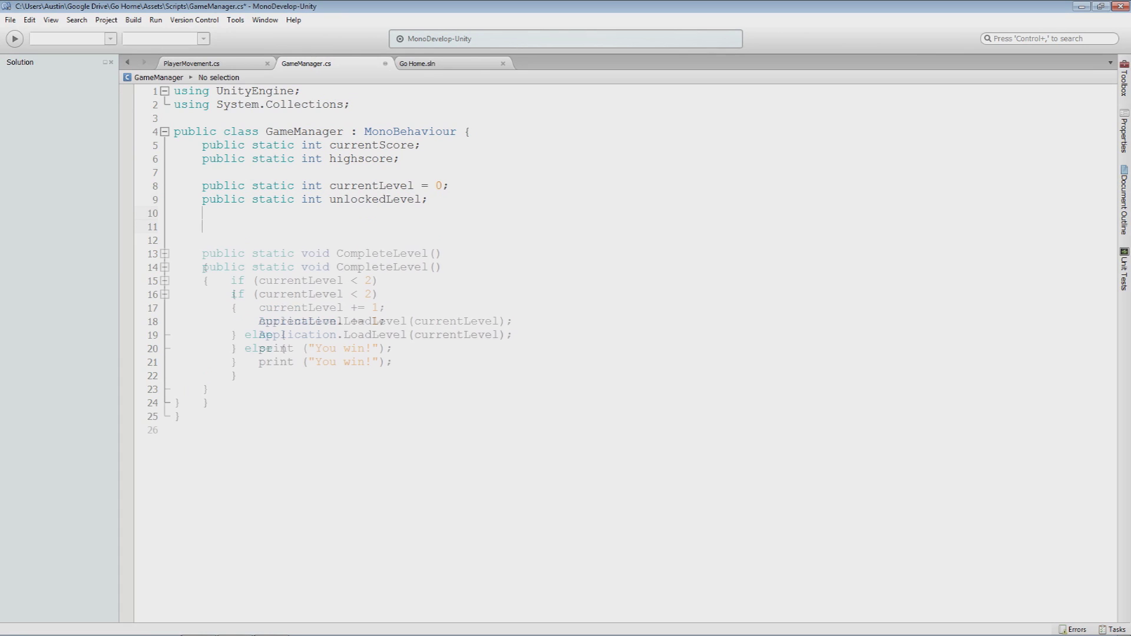
type("p")
key("BackSpace")
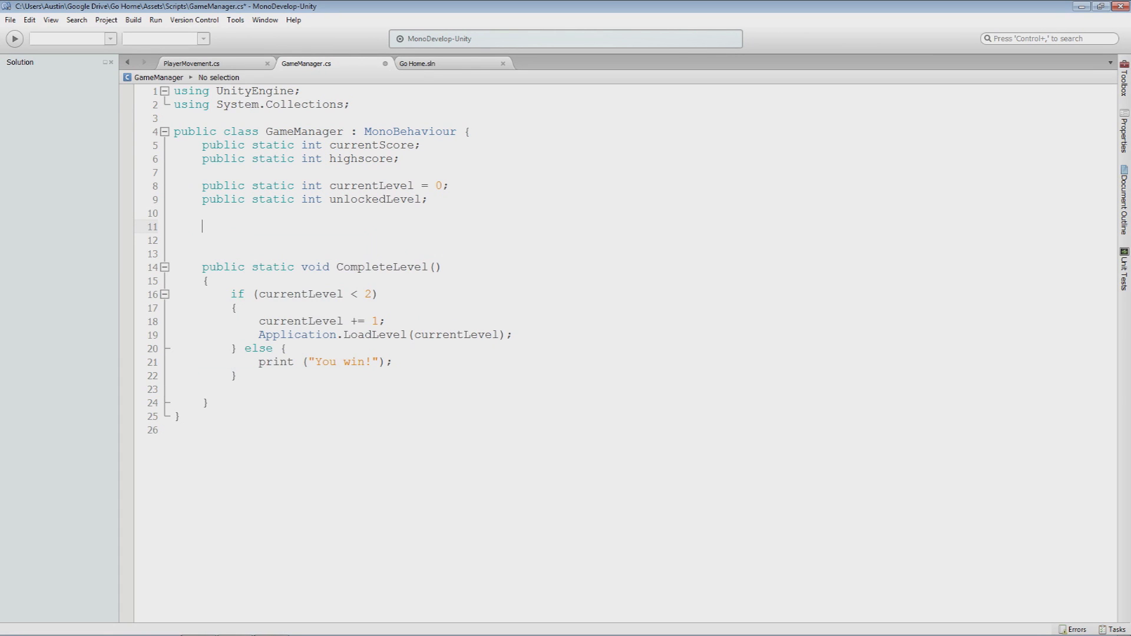
type("void Start")
key("Return")
key("ctrl+s")
- Add the call DontDestroyOnLoad(gameObject); inside the Start() method and save the GameManager script
type("Do")
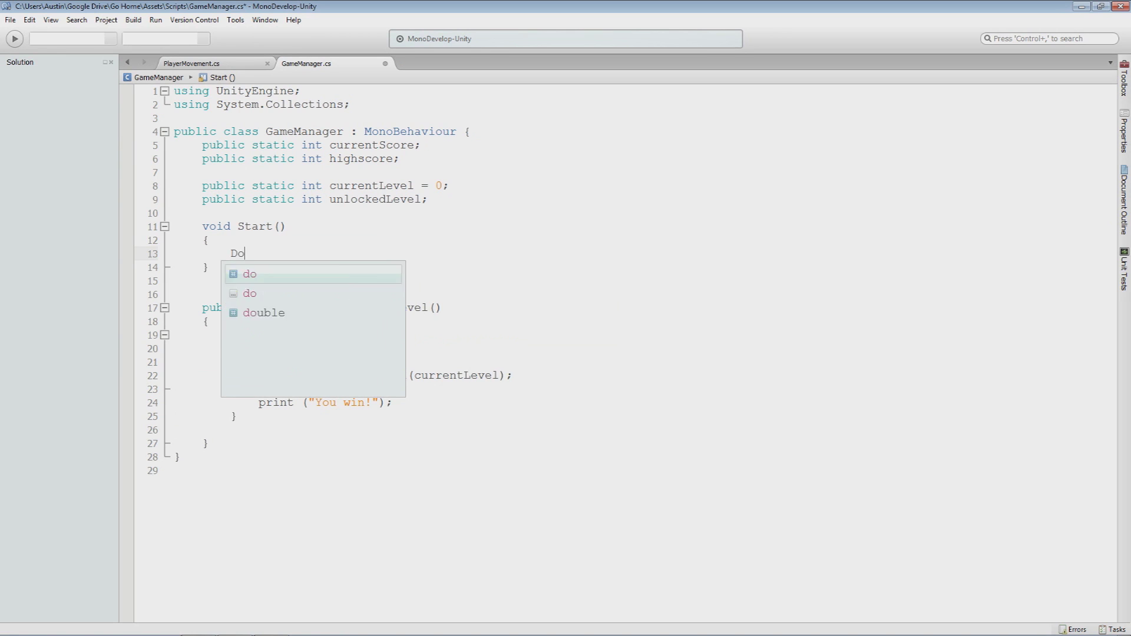
type("ntDestroy")
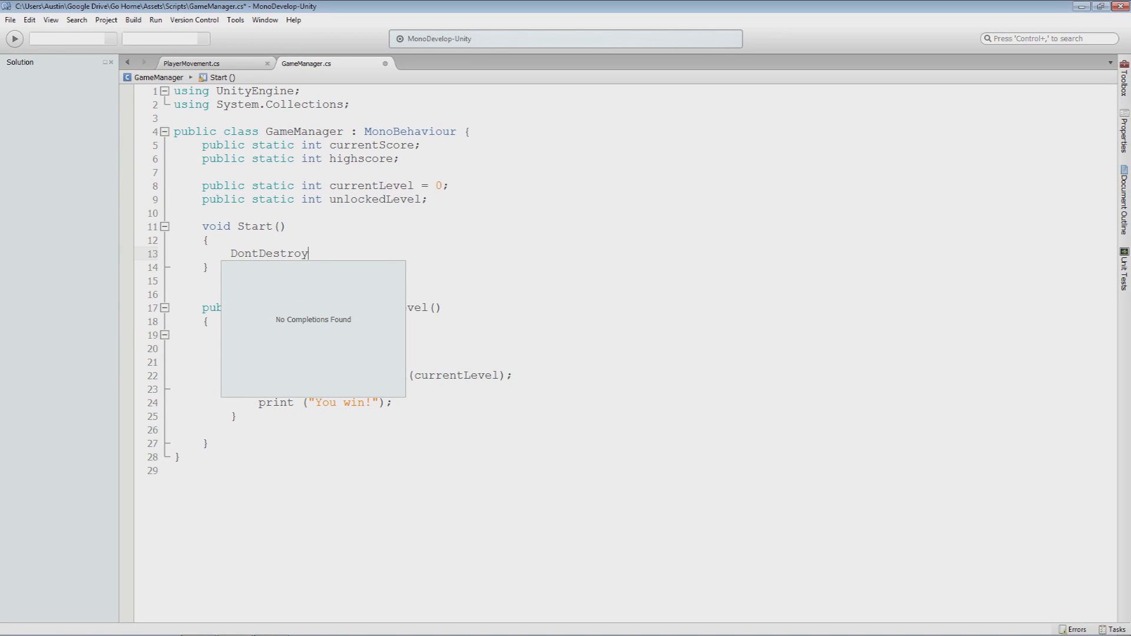
type("OnLoad(")
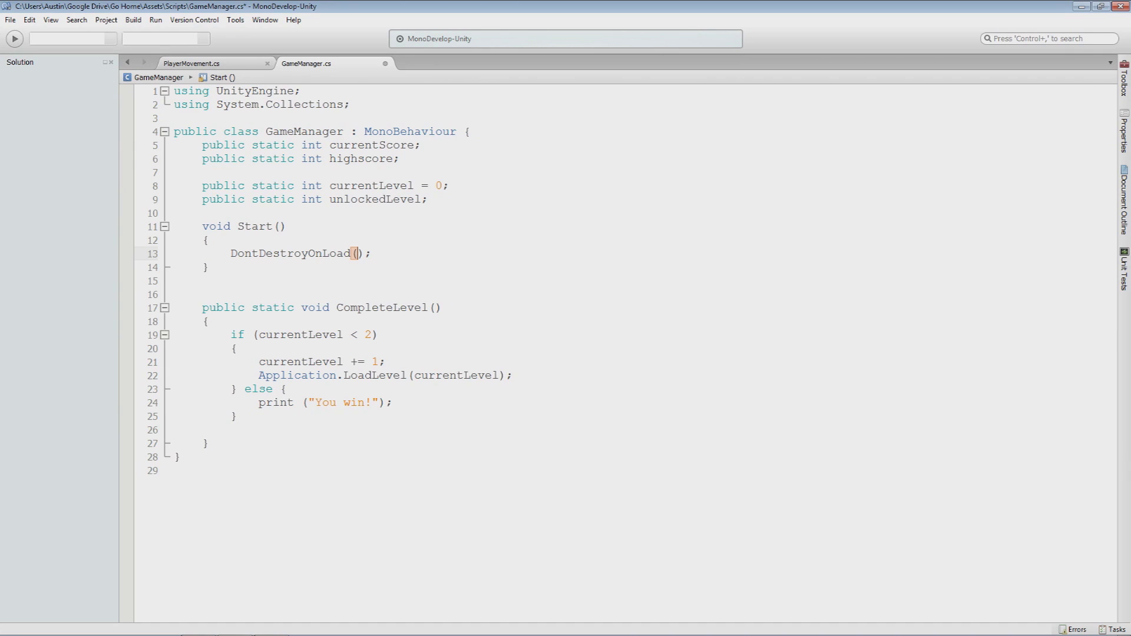
type("gameObj")
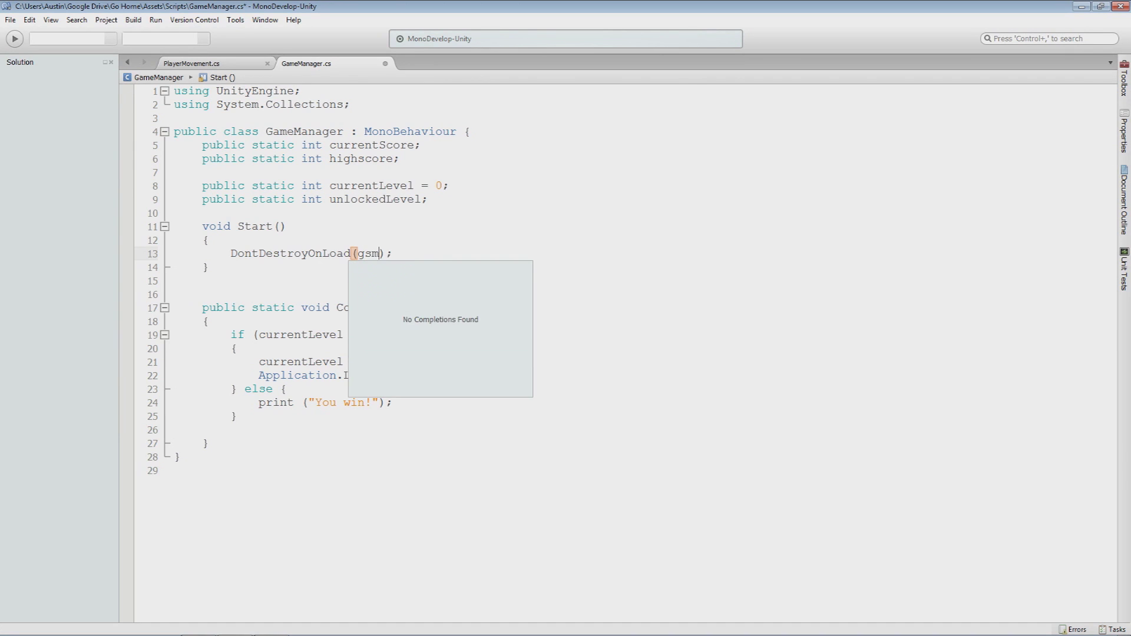
type("ect")
key("Escape")
key("ctrl+s")
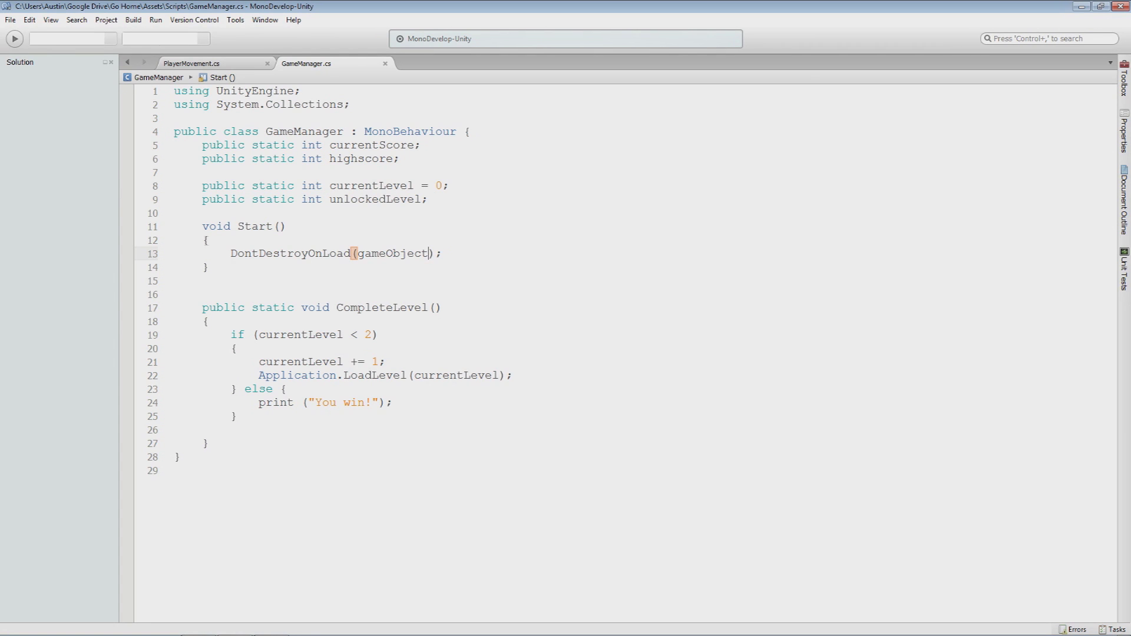
- Switch to Unity, show the Console and briefly test-run the level
double_click(368, 253)
left_click(310, 252)
left_click(199, 629)
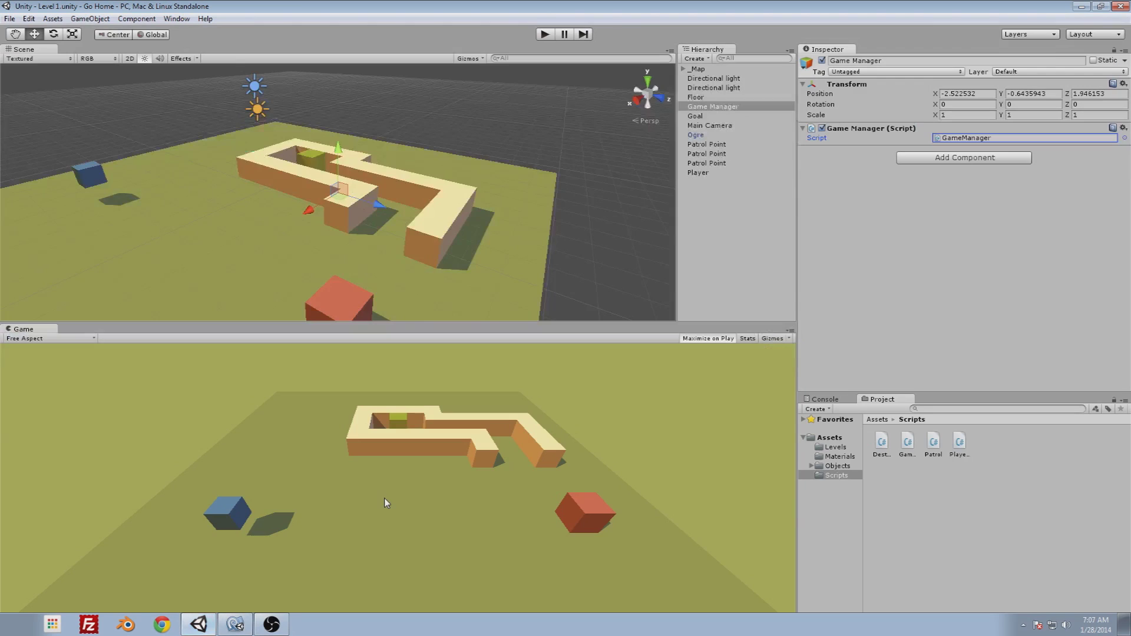
left_click(827, 400)
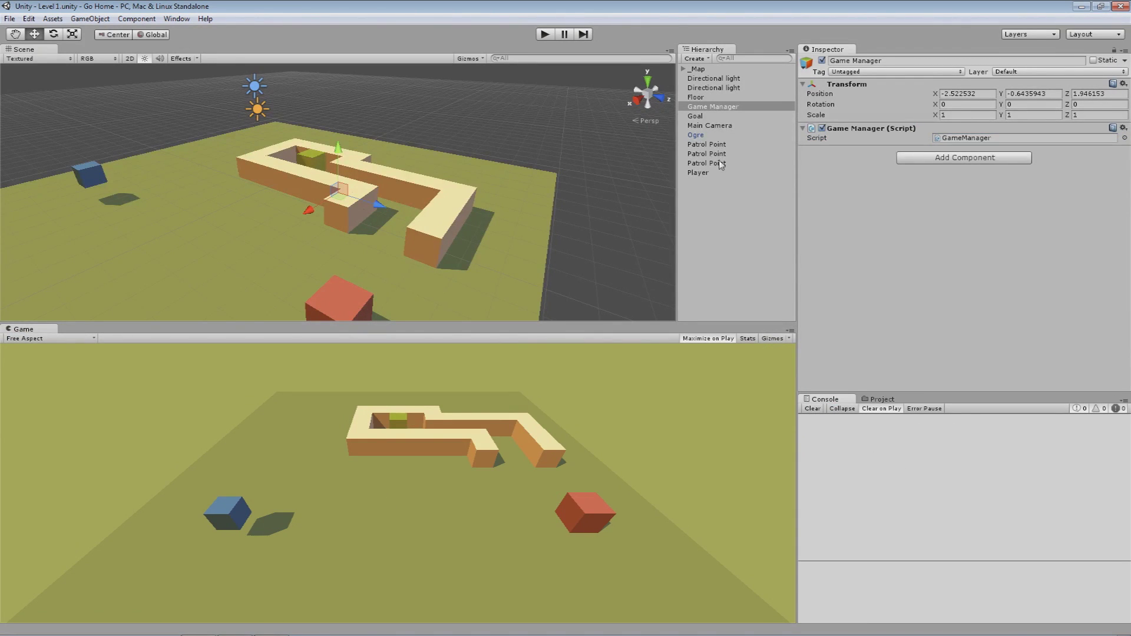
left_click(545, 35)
left_click(545, 34)
- Close MonoDevelop, reopen the PlayerMovement script from the Scripts folder in Unity, enlarge its code text and look through it
left_click(244, 625)
left_click(446, 201)
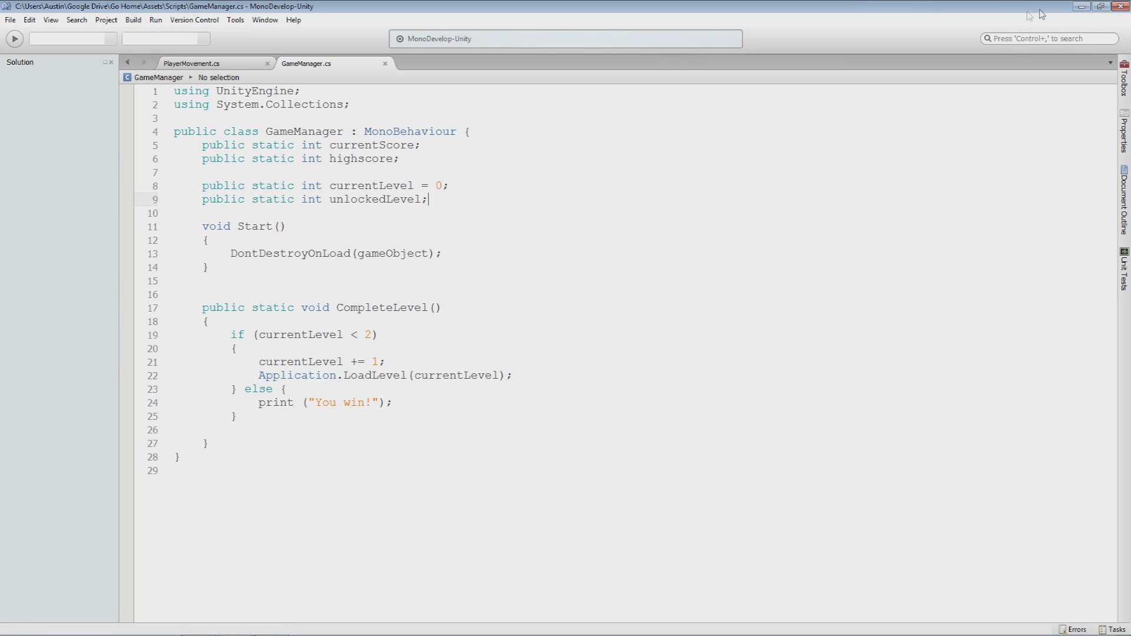
left_click(1121, 9)
left_click(882, 399)
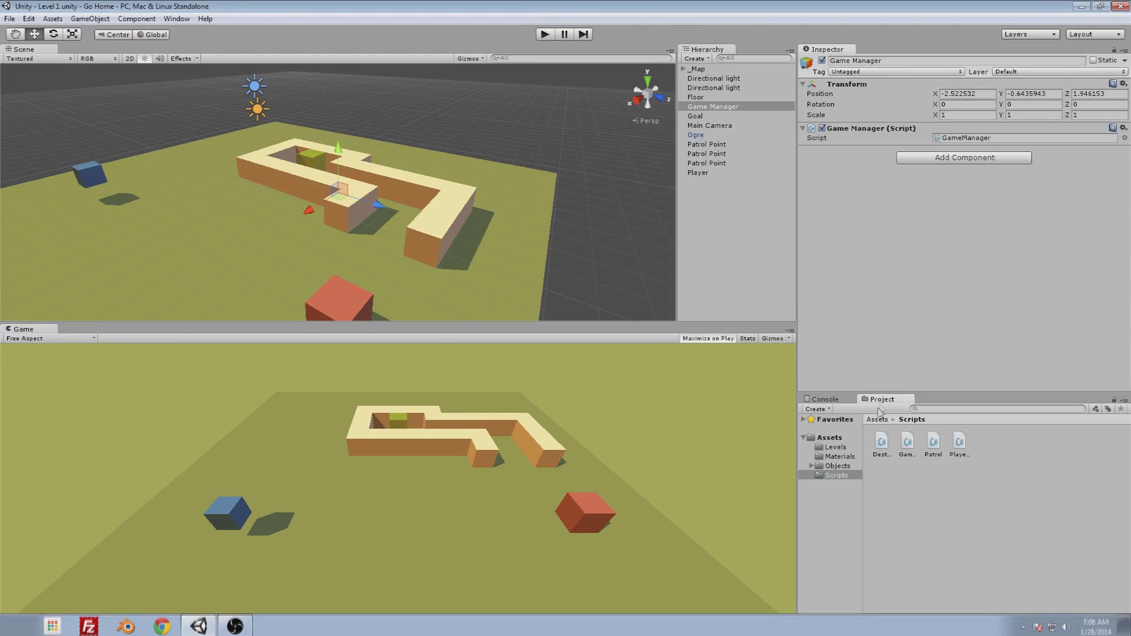
left_click(959, 443)
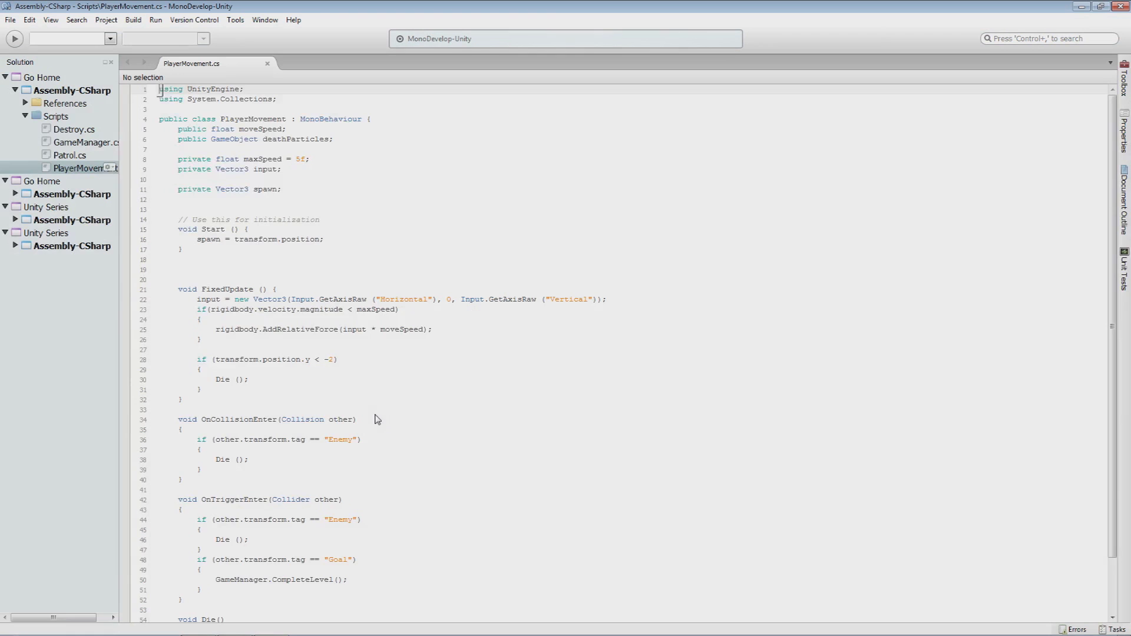
left_click(356, 388)
scroll(355, 391, "up", 5, "ctrl")
scroll(355, 396, "down", 9)
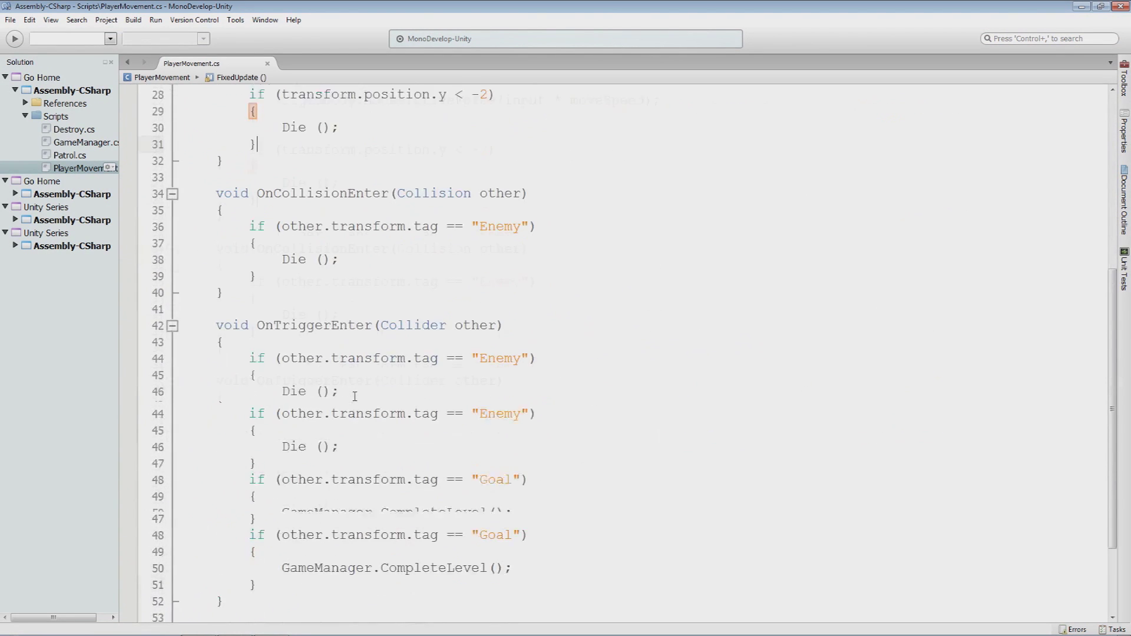
scroll(466, 389, "up", 9)
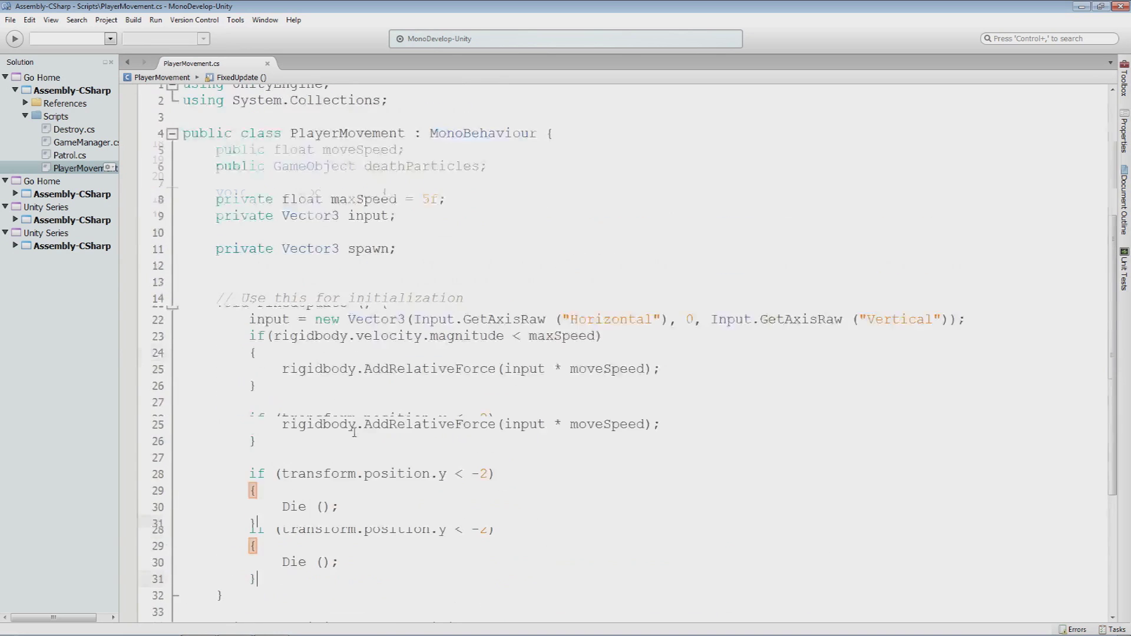
- Replace the line in the GameManager script's Start() method with DontDestroyOnLoad(gameObject); and save the script
mouse_move(218, 625)
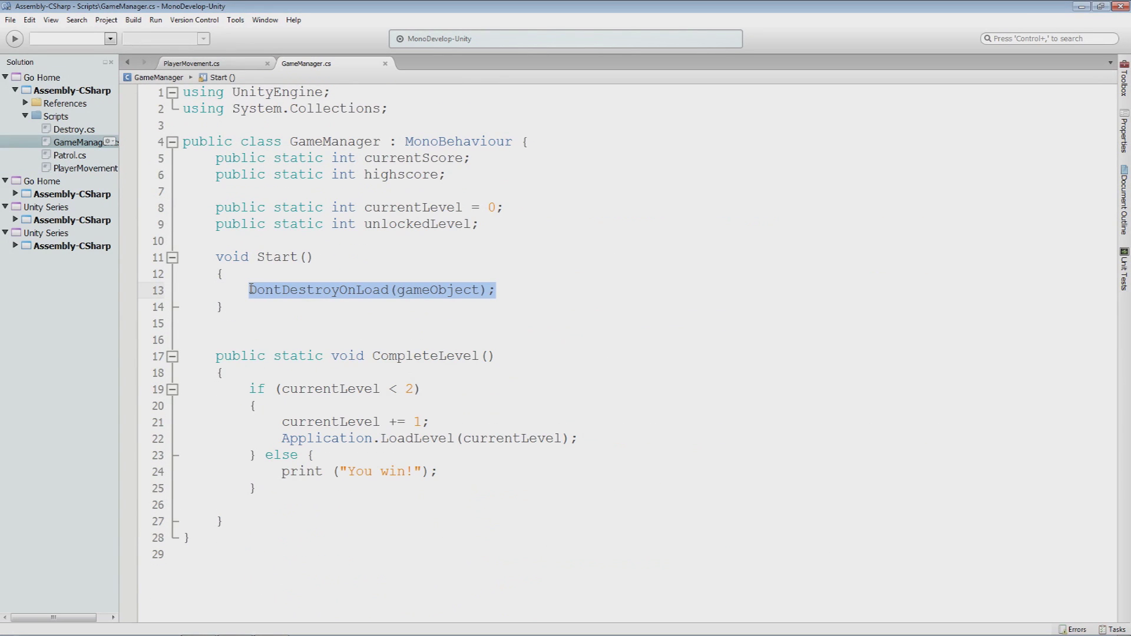
type("DontDestroyOnLoad")
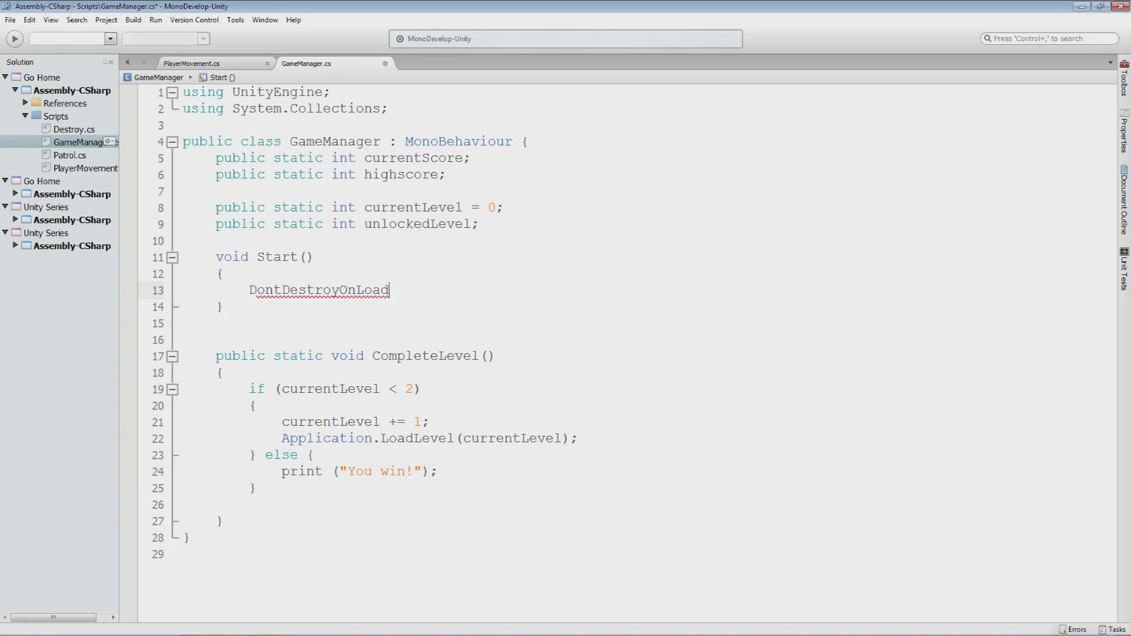
type("(gameObject);")
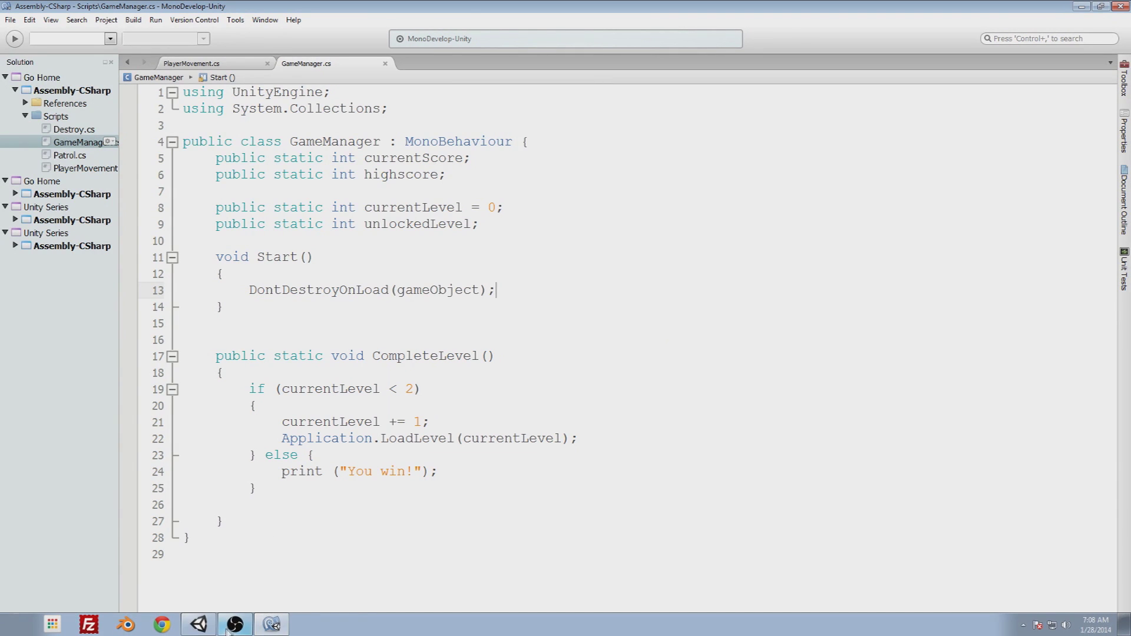
- Switch to Unity, show the Console and examine the level scene from different angles
left_click(196, 628)
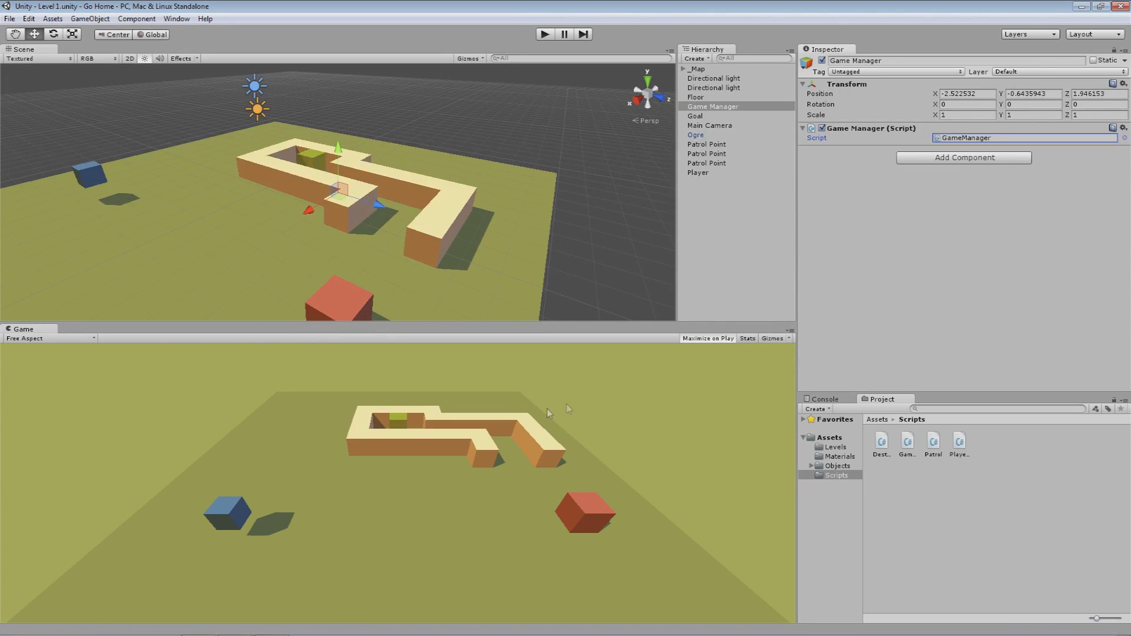
left_click(822, 399)
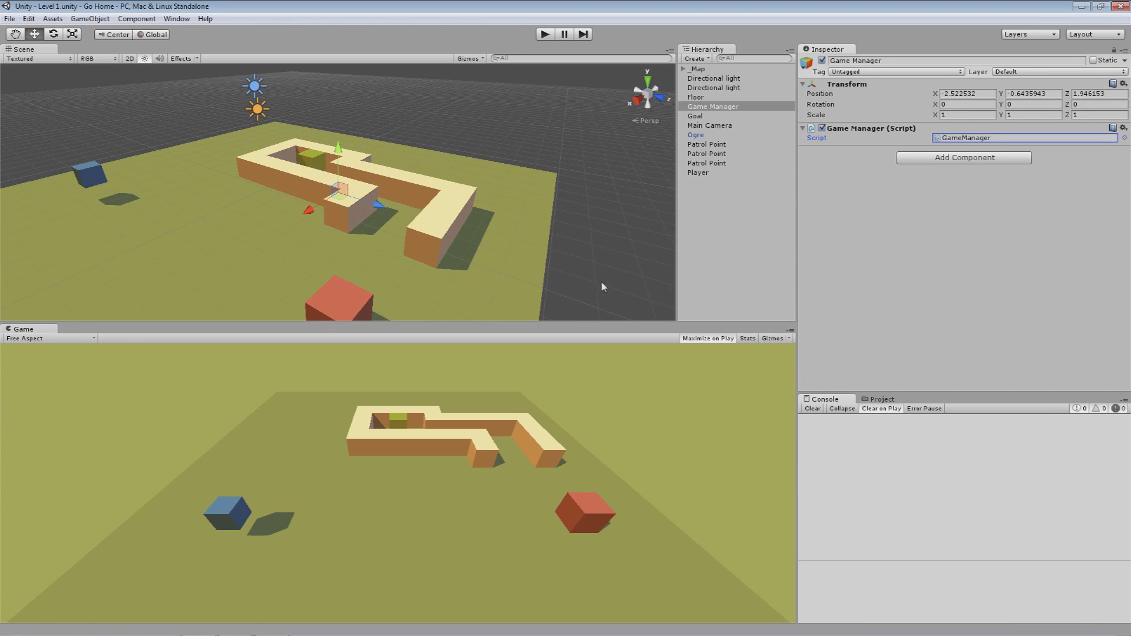
left_click_drag(167, 208, 369, 199, "alt")
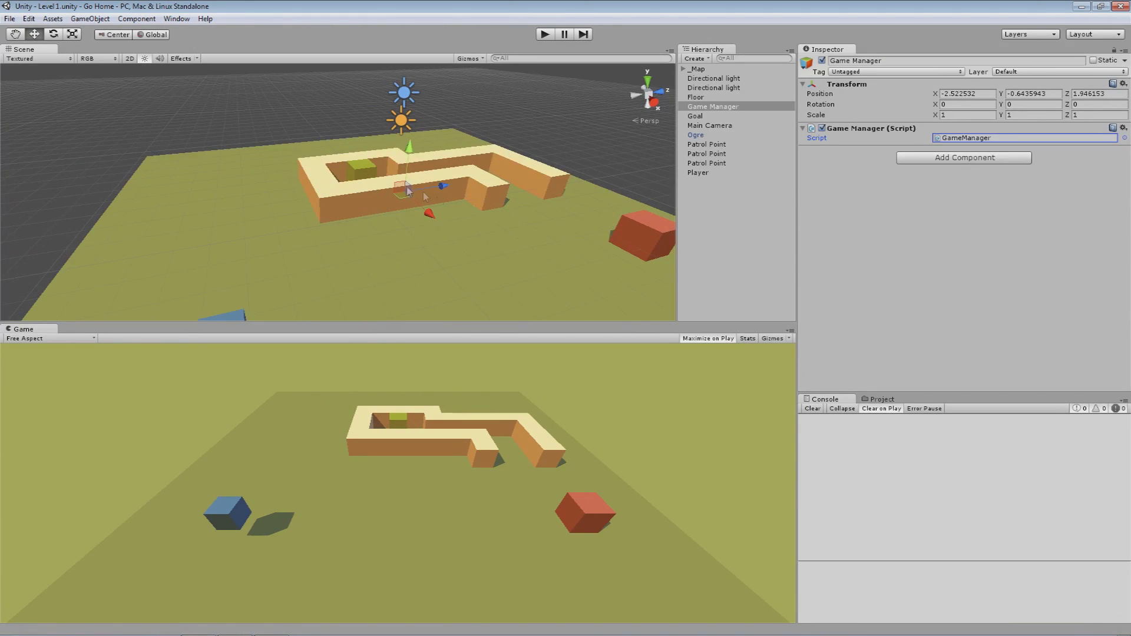
left_click_drag(434, 223, 273, 245, "alt")
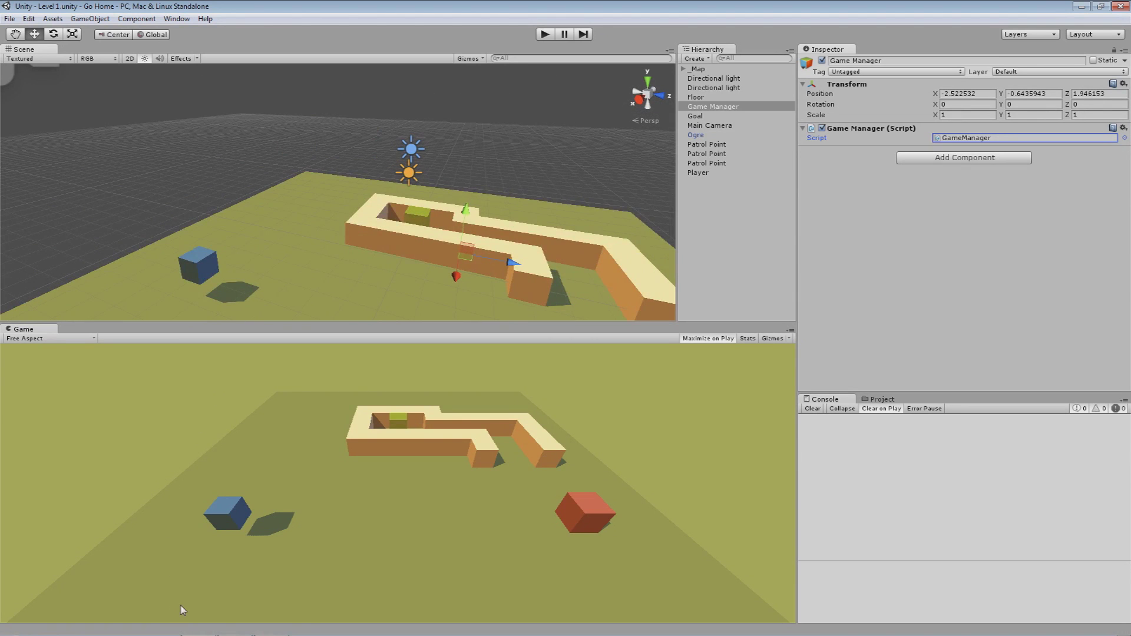
- Launch Blender and dismiss its splash screen
mouse_move(162, 625)
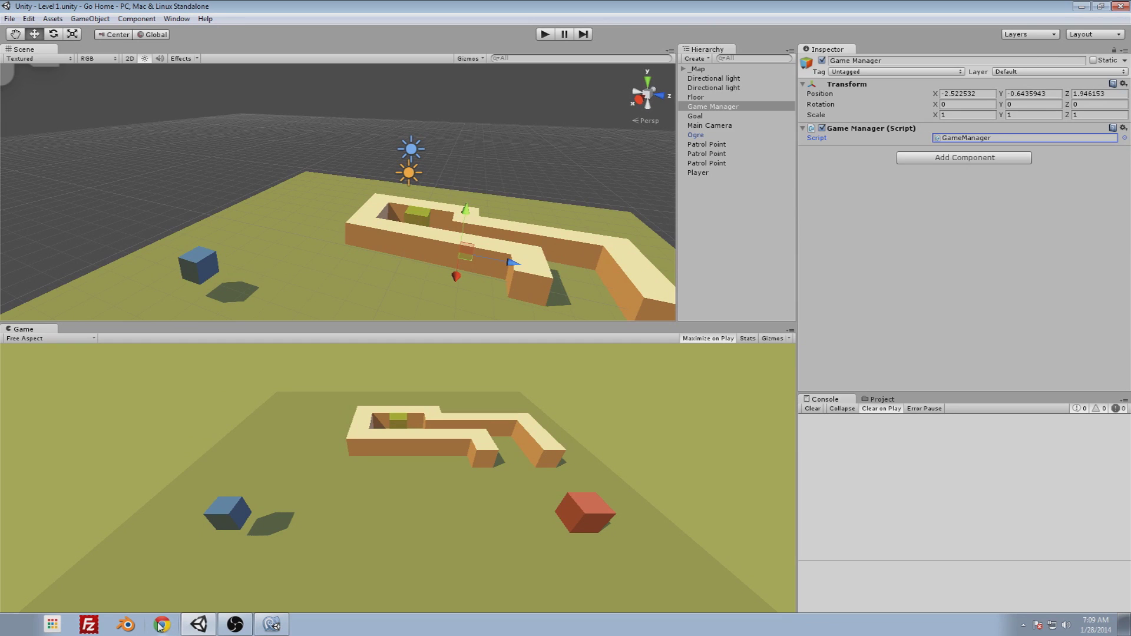
left_click(126, 625)
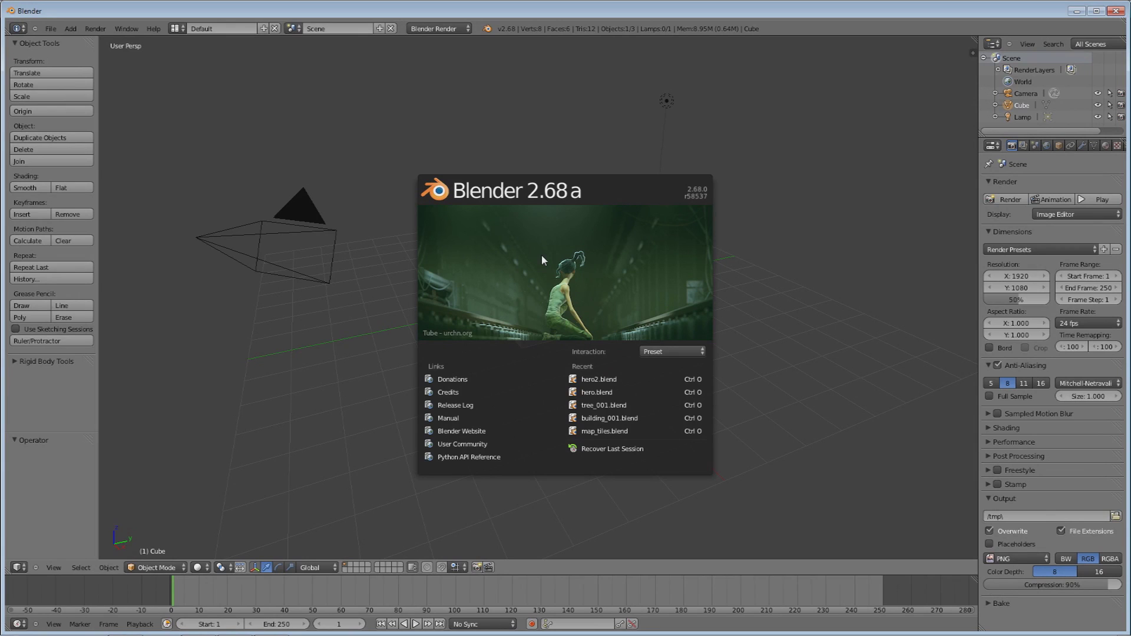
left_click(359, 290)
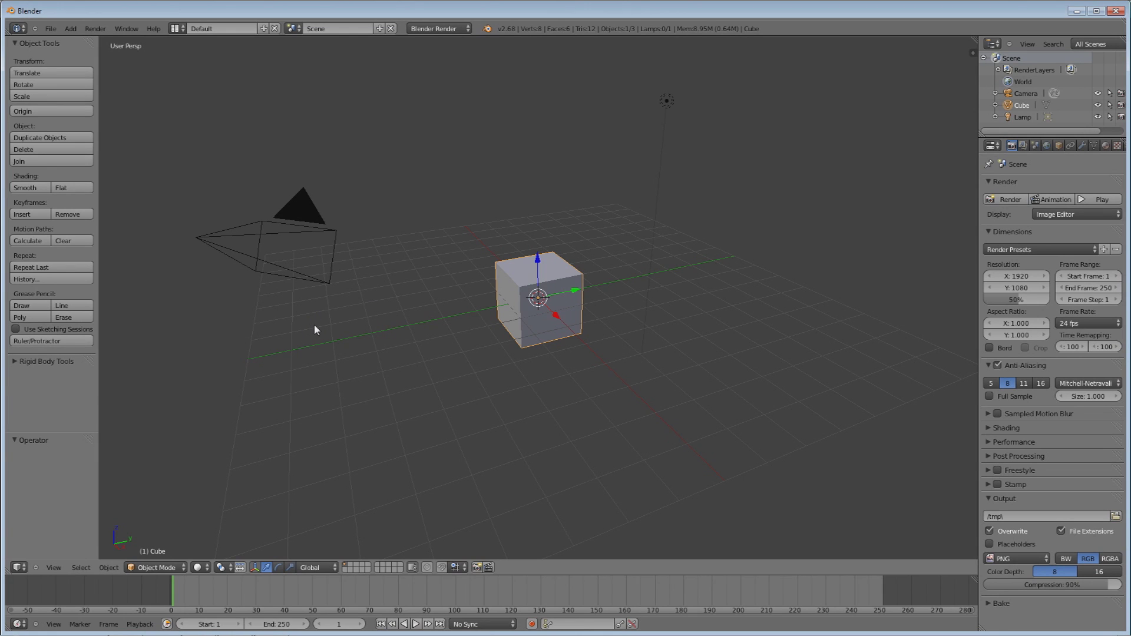
- Examine the default cube in the 3D view from several angles and distances
scroll(450, 434, "up", 2)
scroll(405, 394, "down", 4)
scroll(440, 373, "up", 4)
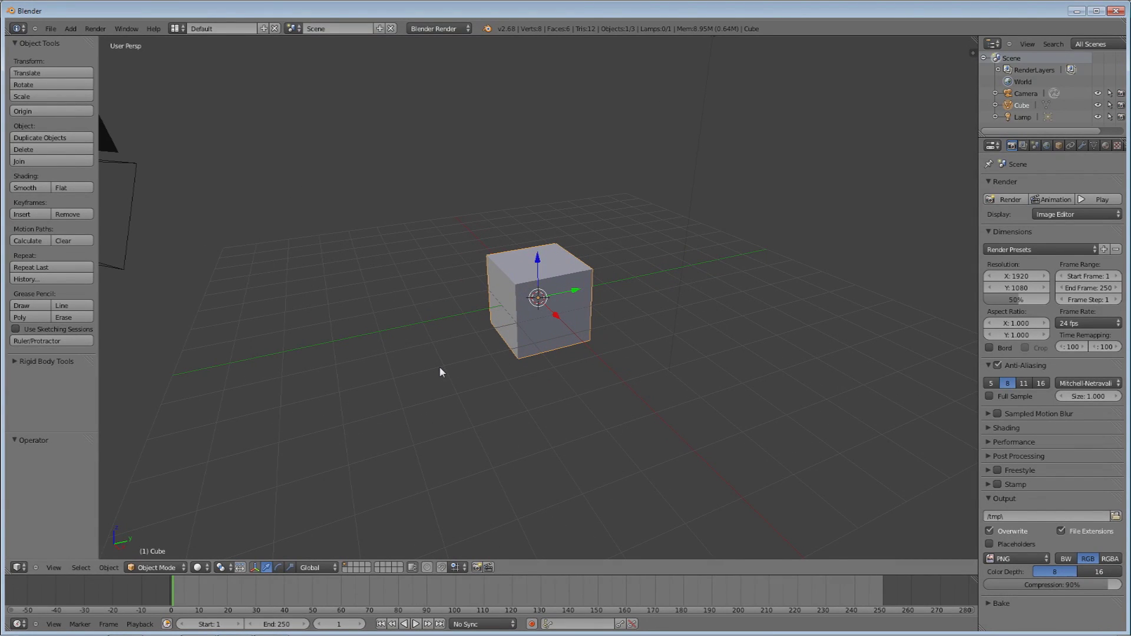
middle_click_drag(367, 340, 546, 418)
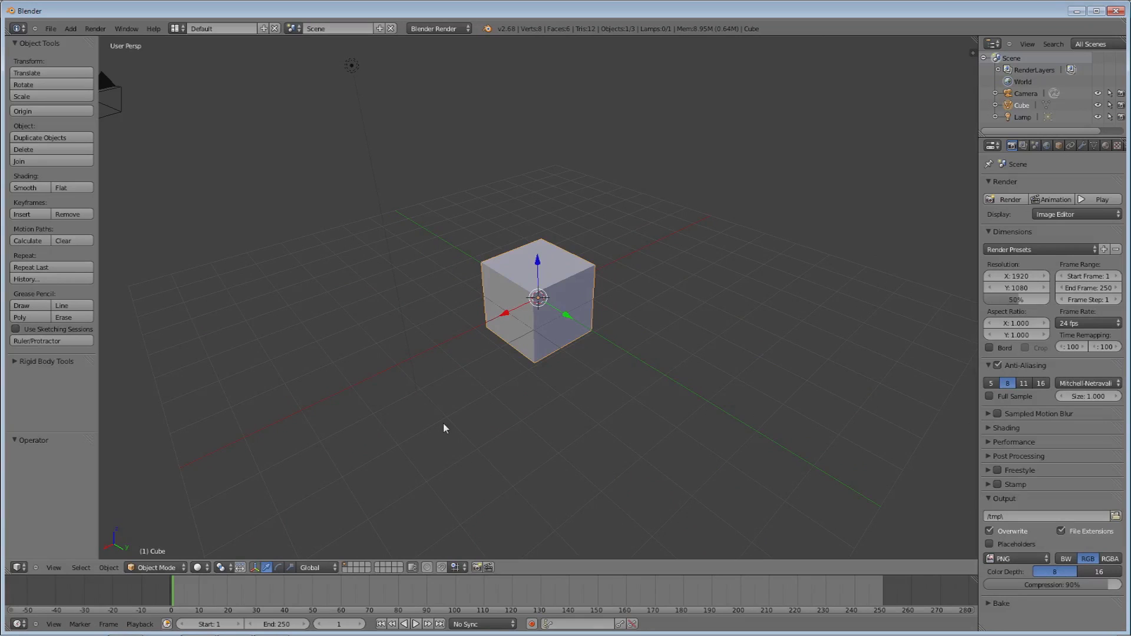
middle_click_drag(457, 427, 406, 395)
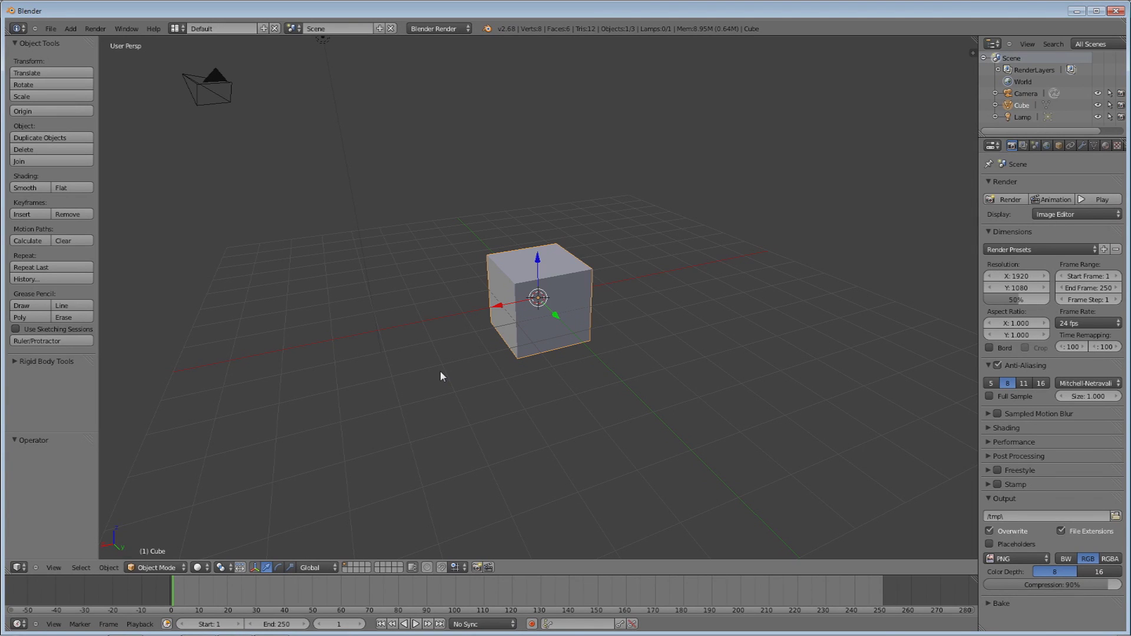
middle_click_drag(558, 345, 538, 365)
middle_click_drag(471, 351, 384, 203)
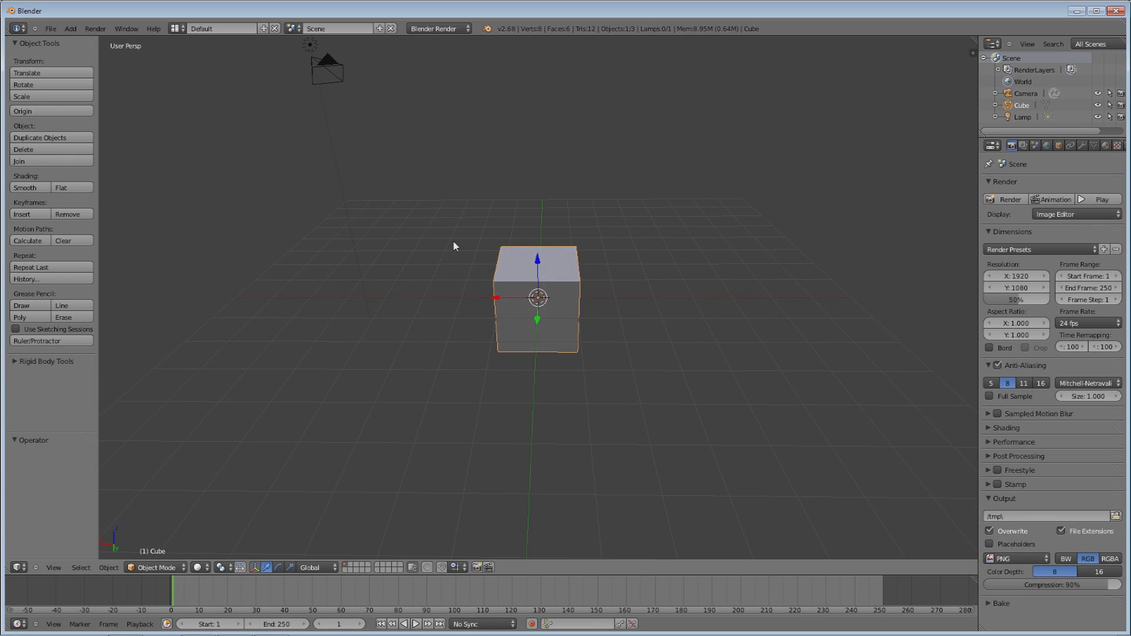
- Show the 3D view's properties sidebar and inspect the default cube at different distances
key("n")
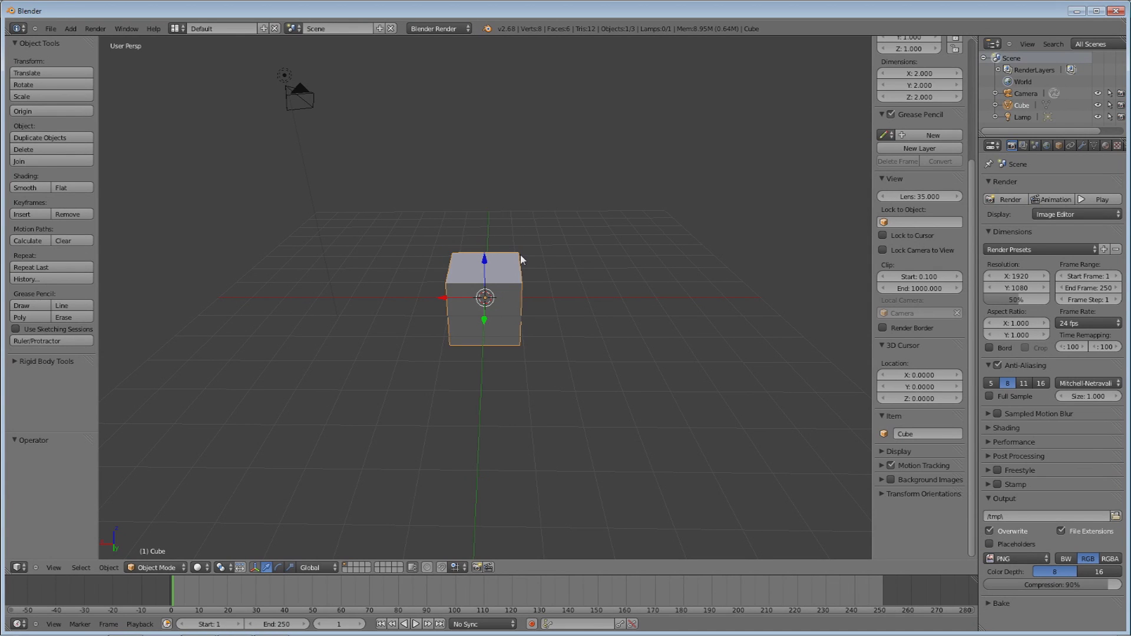
scroll(572, 306, "up", 1)
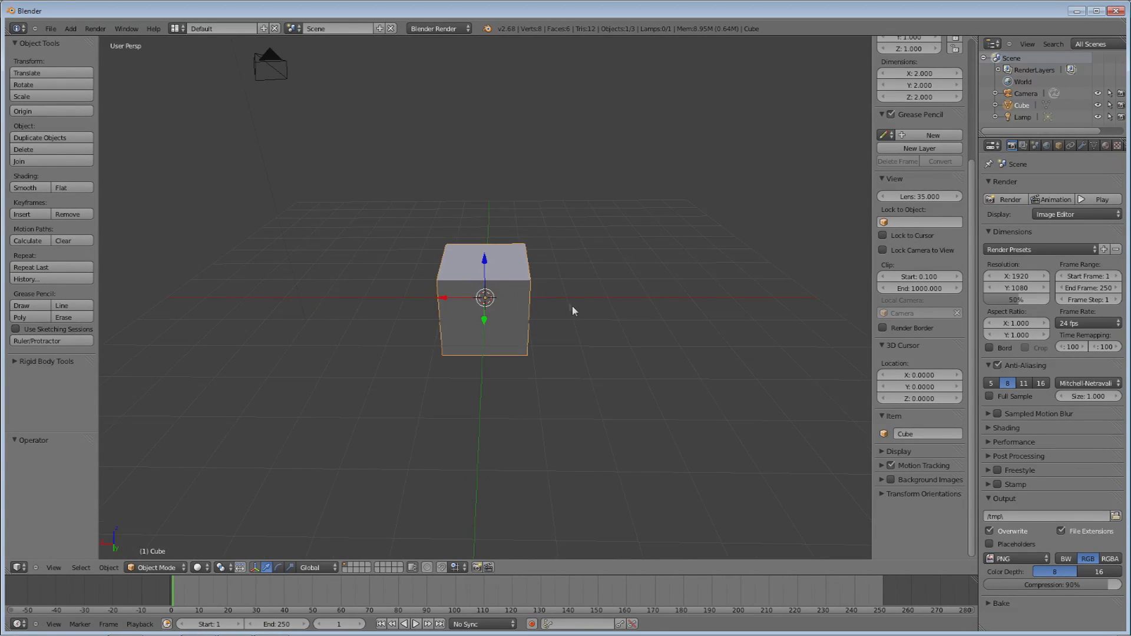
scroll(572, 305, "up", 2)
scroll(571, 305, "down", 3)
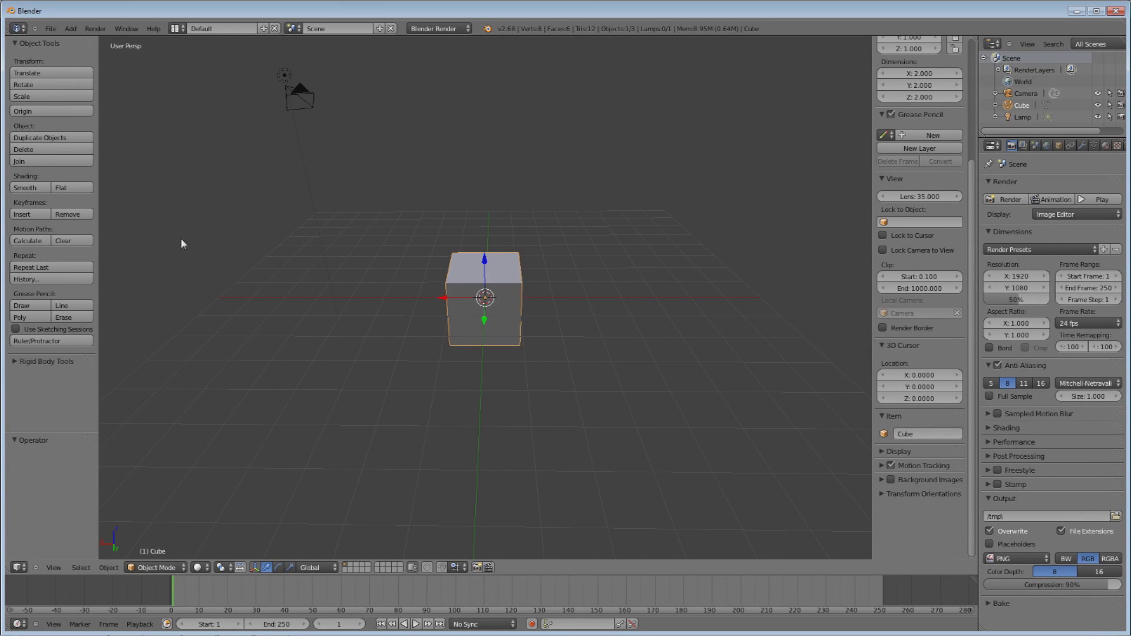
scroll(585, 287, "up", 1)
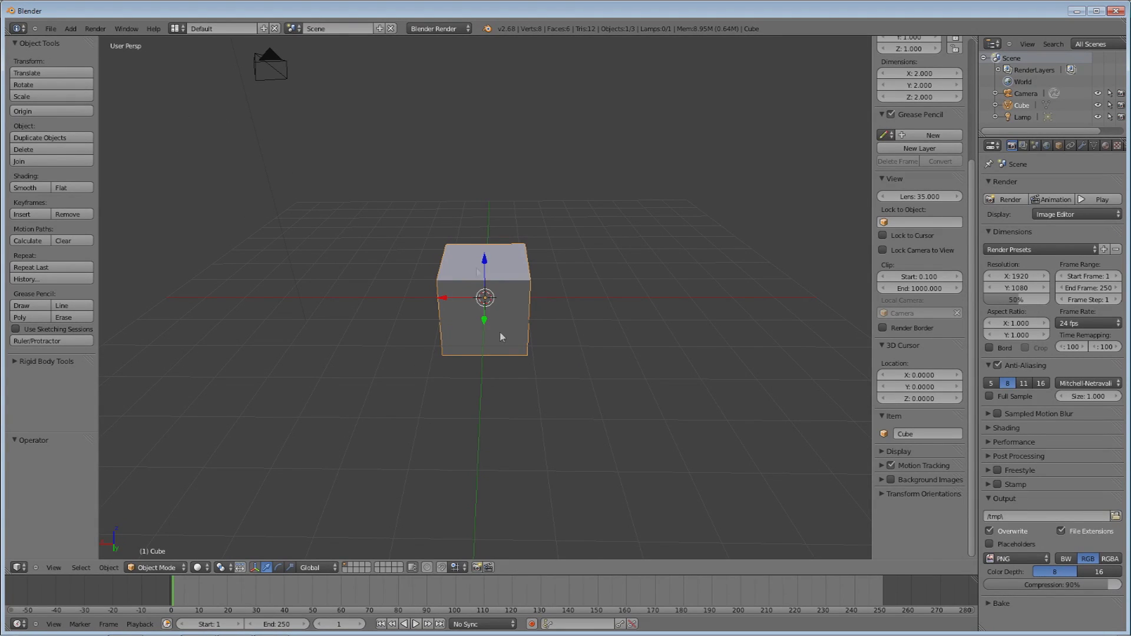
left_click(126, 28)
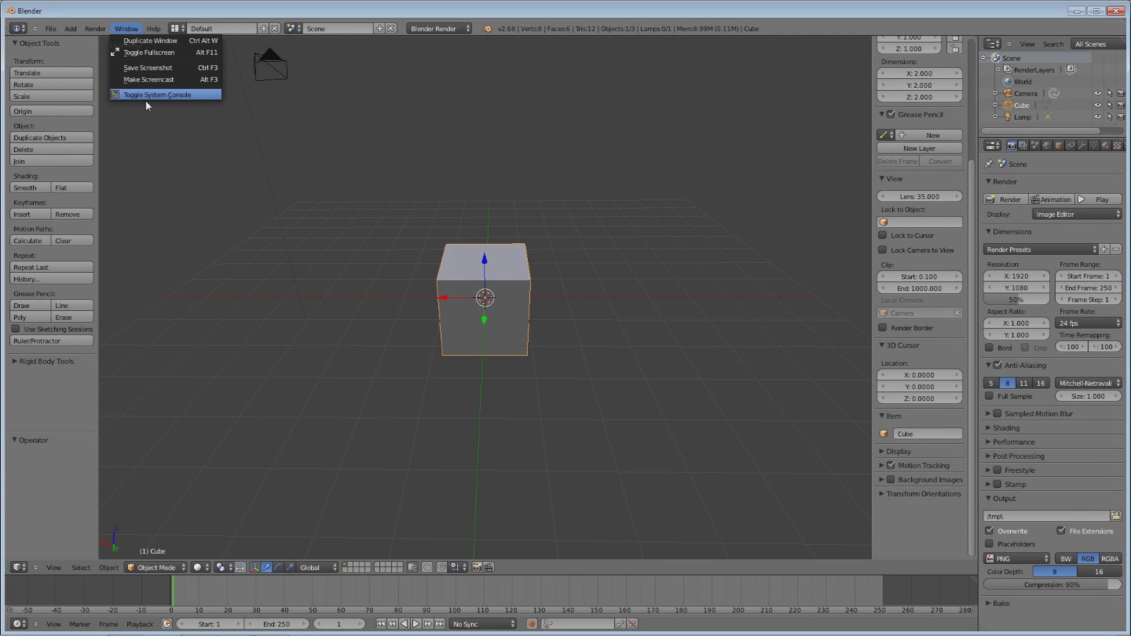
left_click(72, 28)
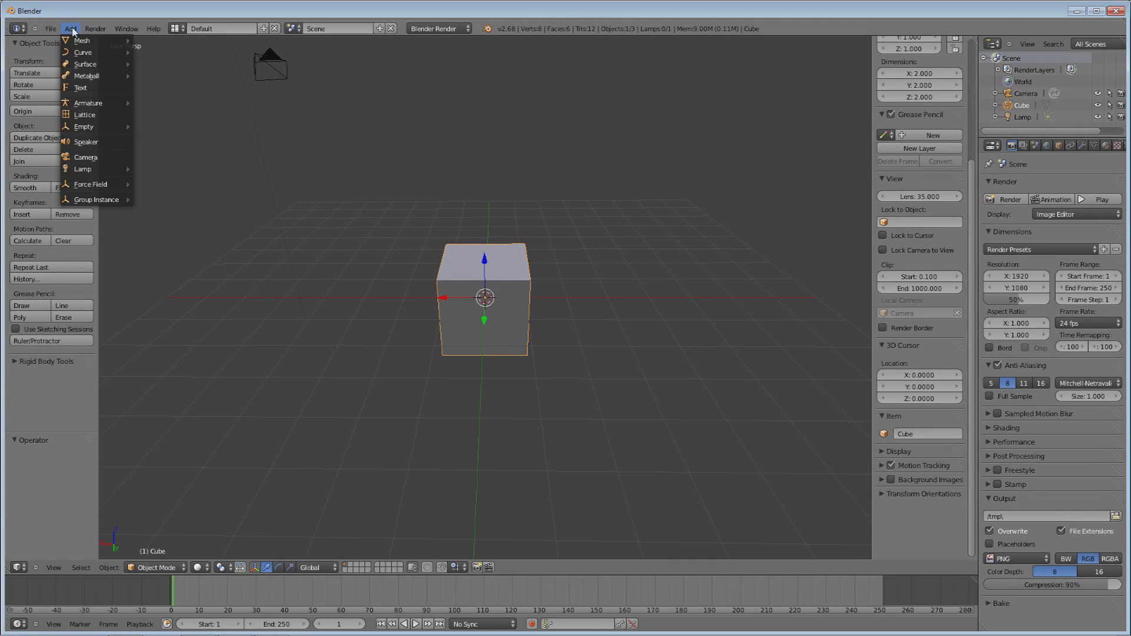
mouse_move(76, 40)
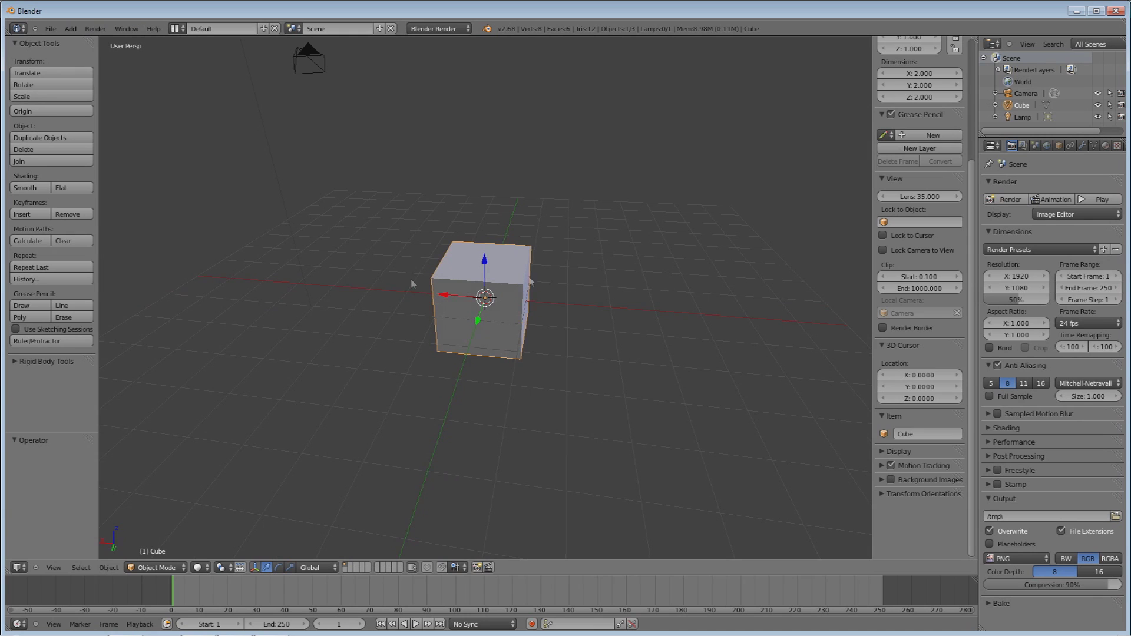
scroll(918, 200, "up", 5)
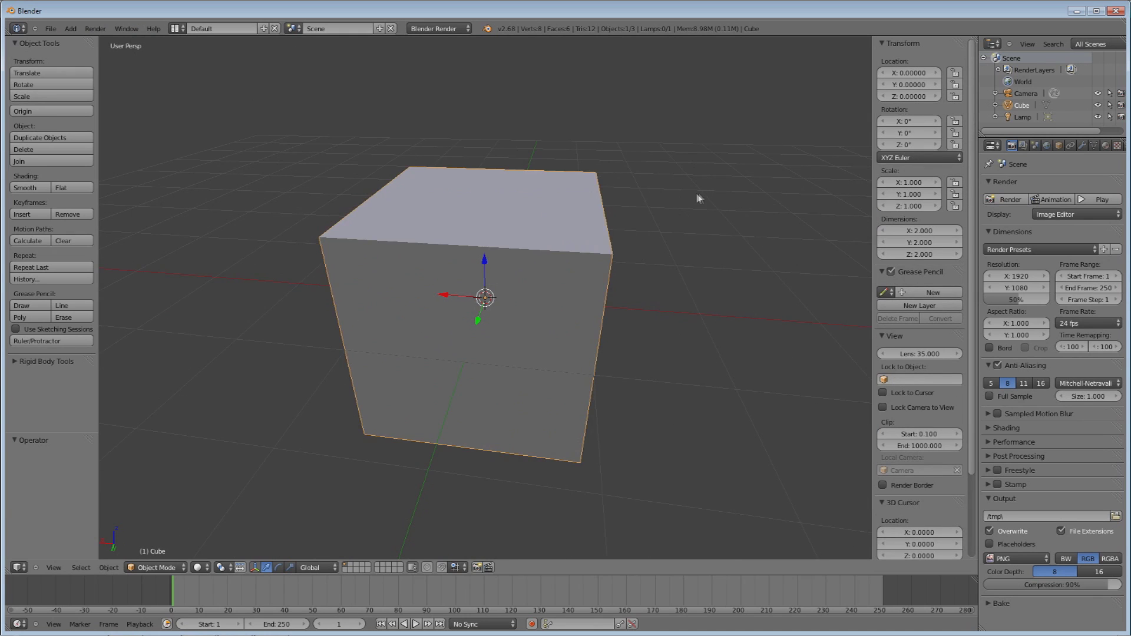
scroll(725, 192, "down", 5)
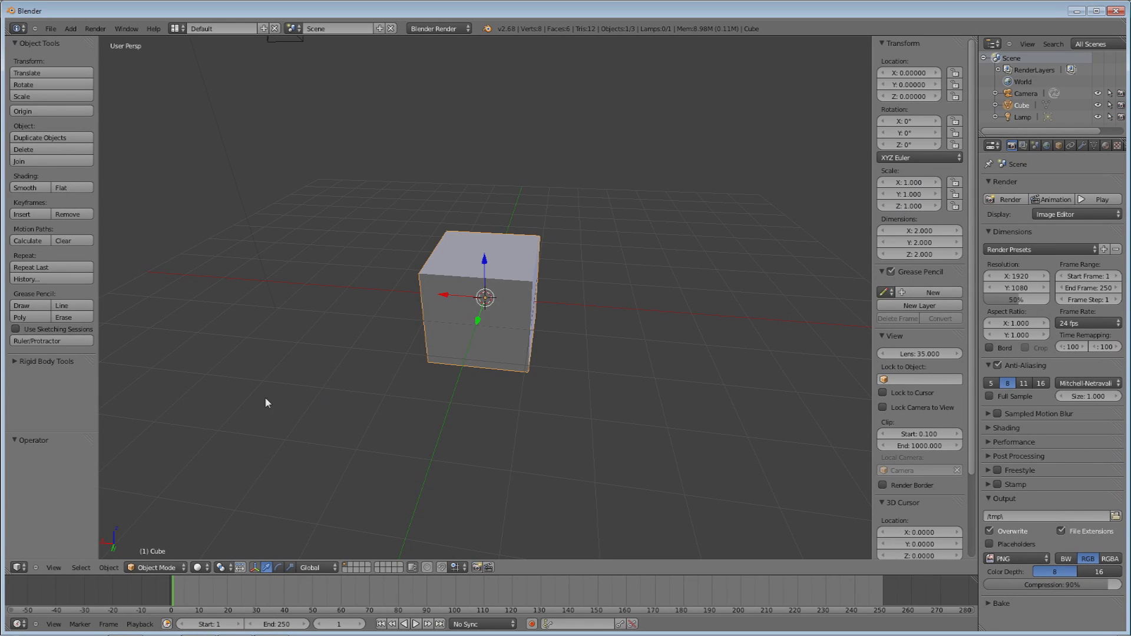
- Flatten the default cube into a slab by setting its Z dimension to 0.5
left_click(919, 254)
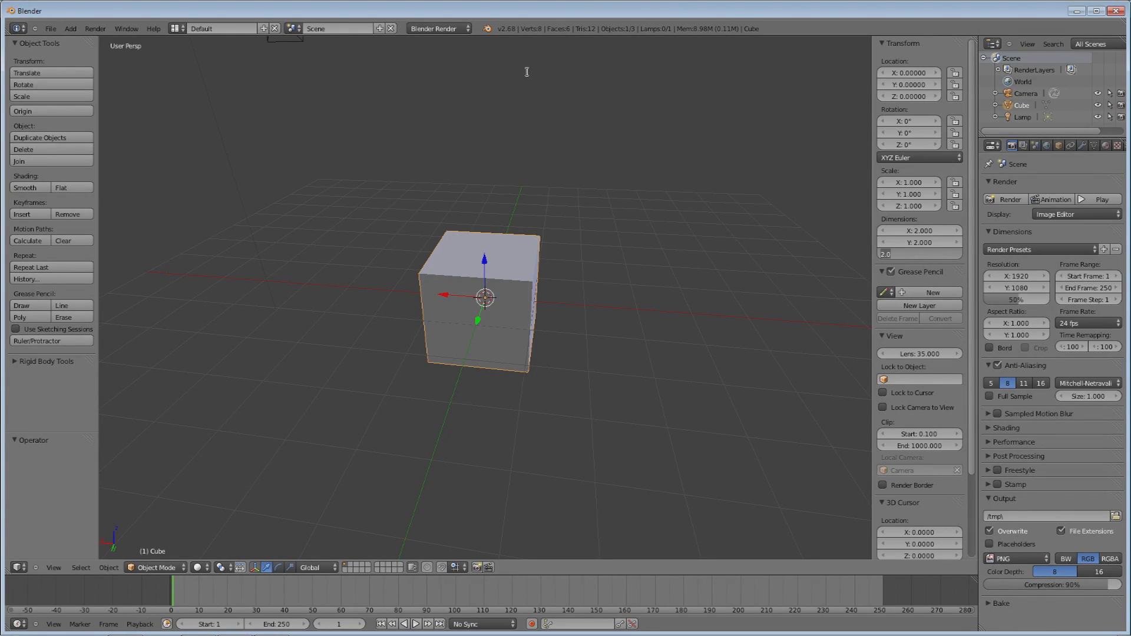
type("0.5")
key("Return")
middle_click_drag(408, 310, 671, 207)
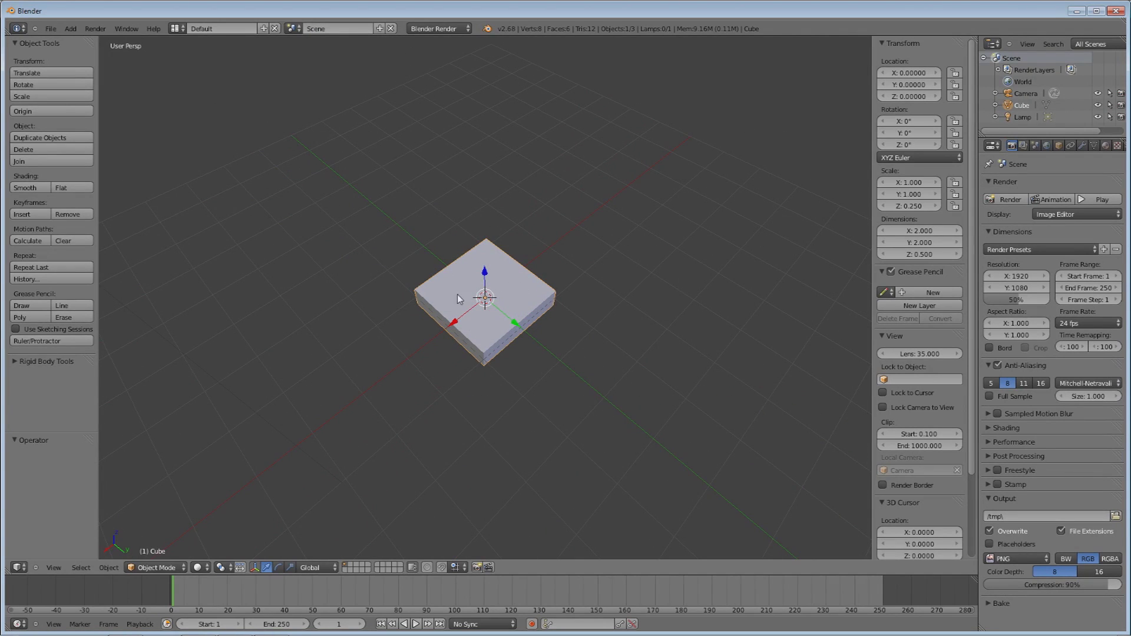
middle_click_drag(419, 323, 516, 294)
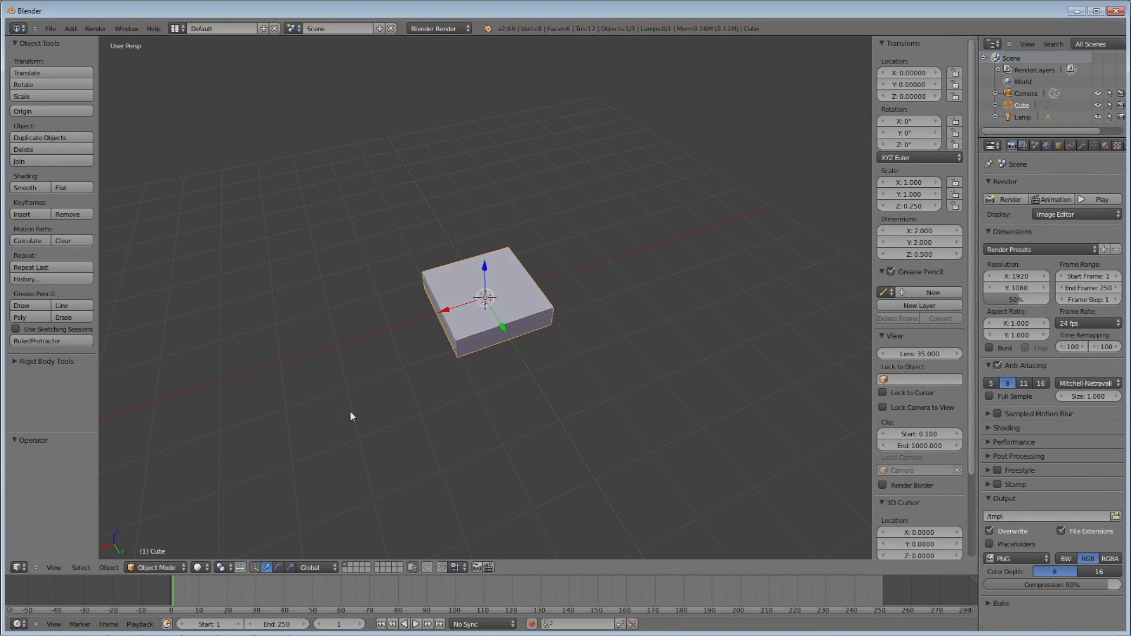
- Put the flattened cube into Edit Mode and bring it into close view
key("Tab")
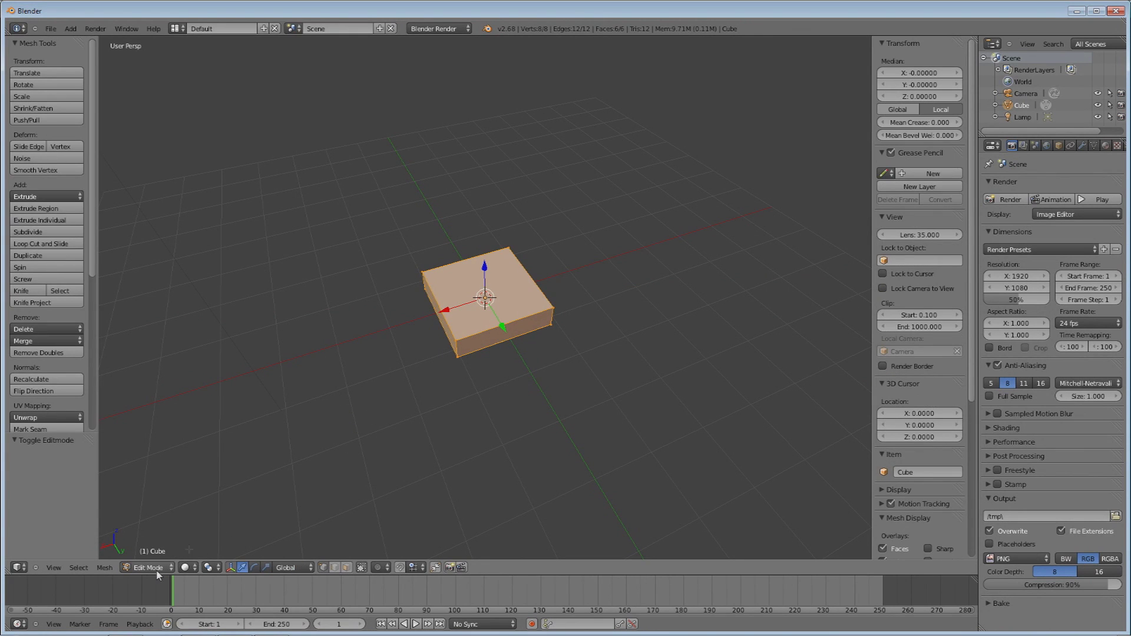
key("Tab")
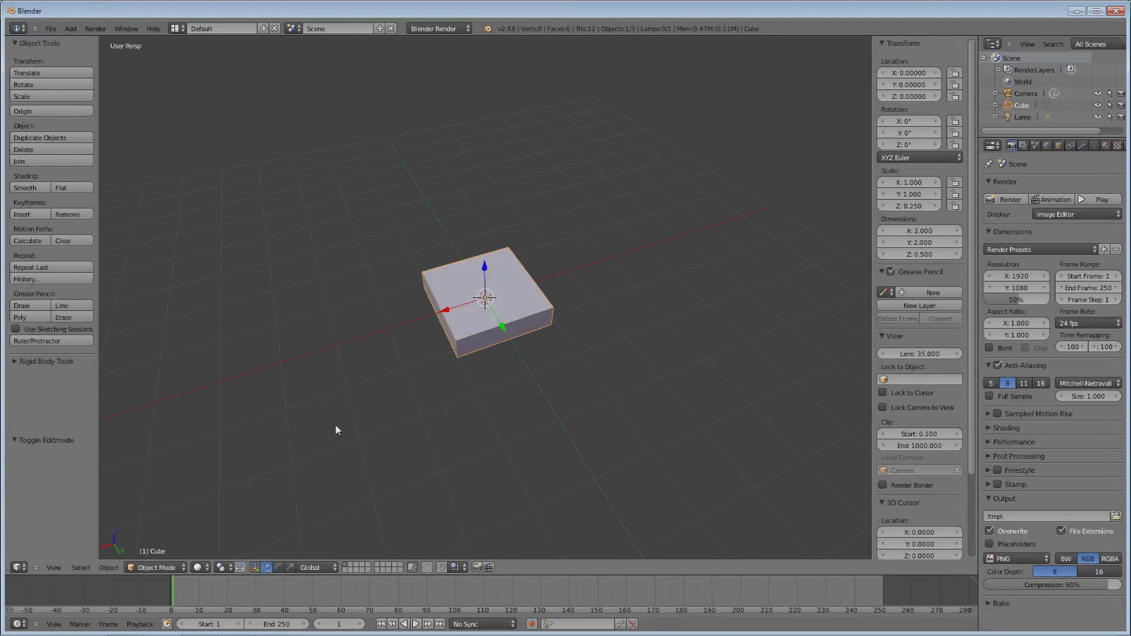
middle_click_drag(404, 353, 374, 189)
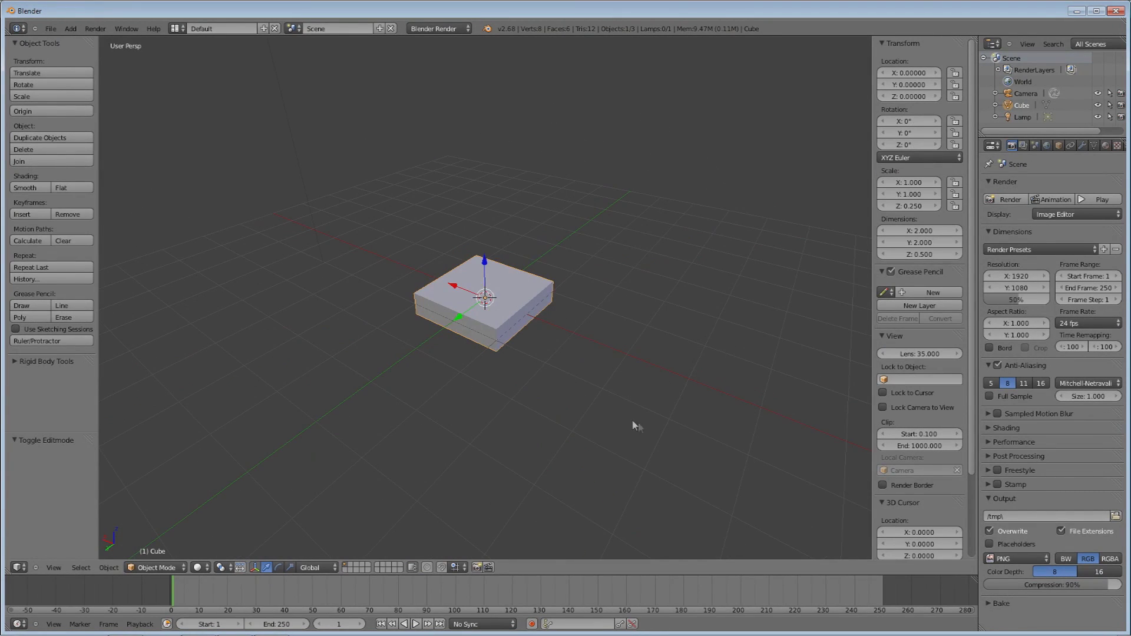
middle_click_drag(305, 334, 329, 338)
key("Tab")
middle_click_drag(515, 302, 406, 335)
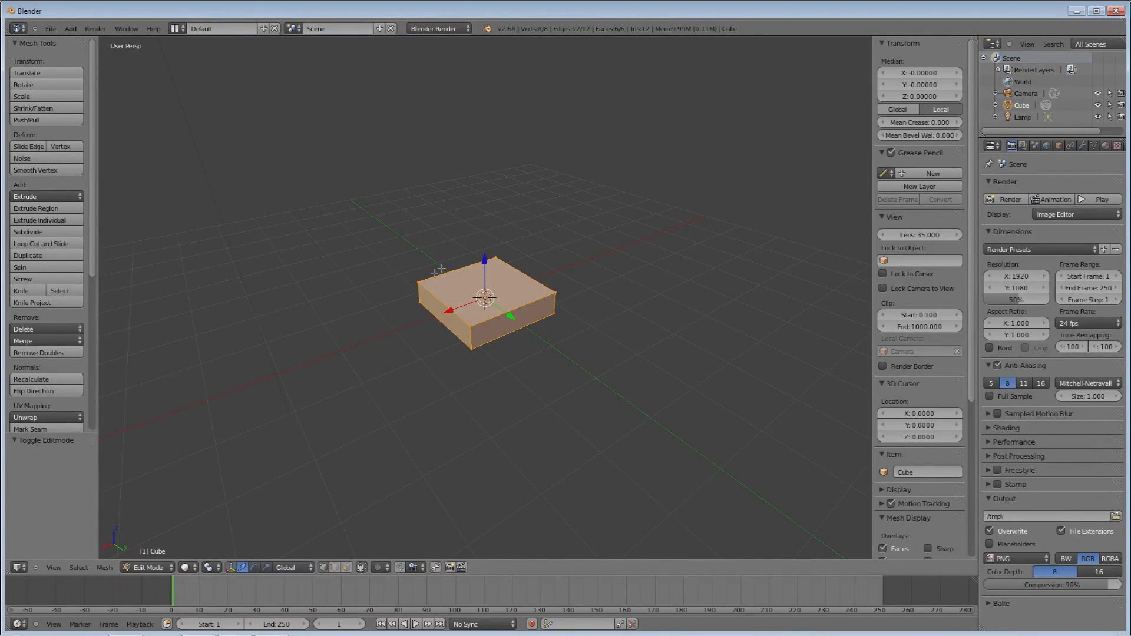
scroll(391, 291, "up", 5)
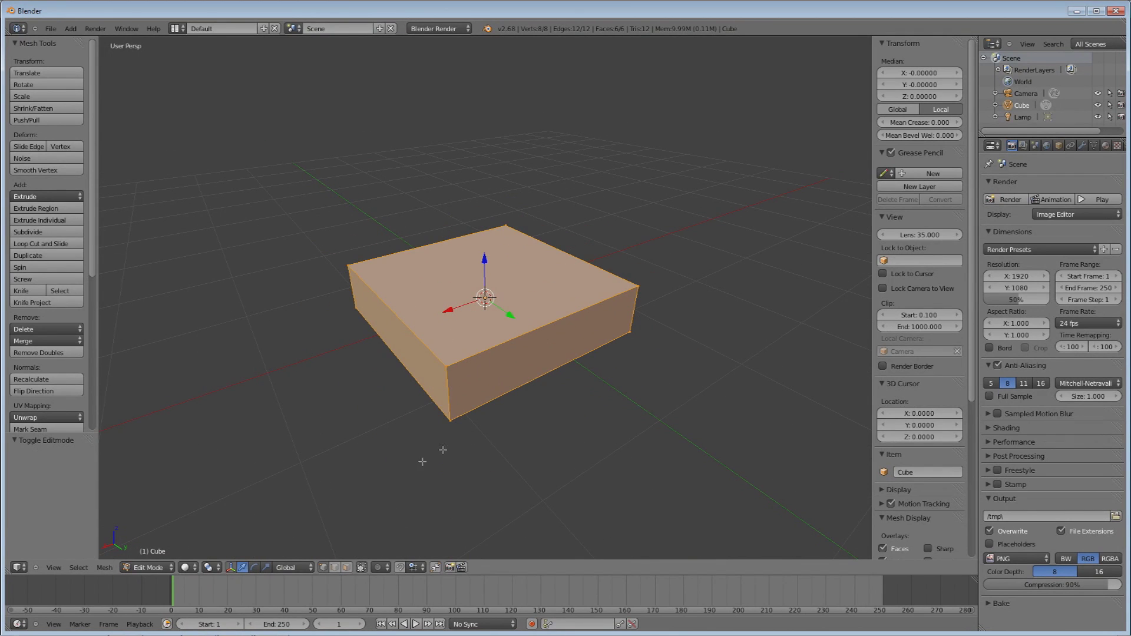
- Switch to face selection and select only the slab's top face
left_click(345, 568)
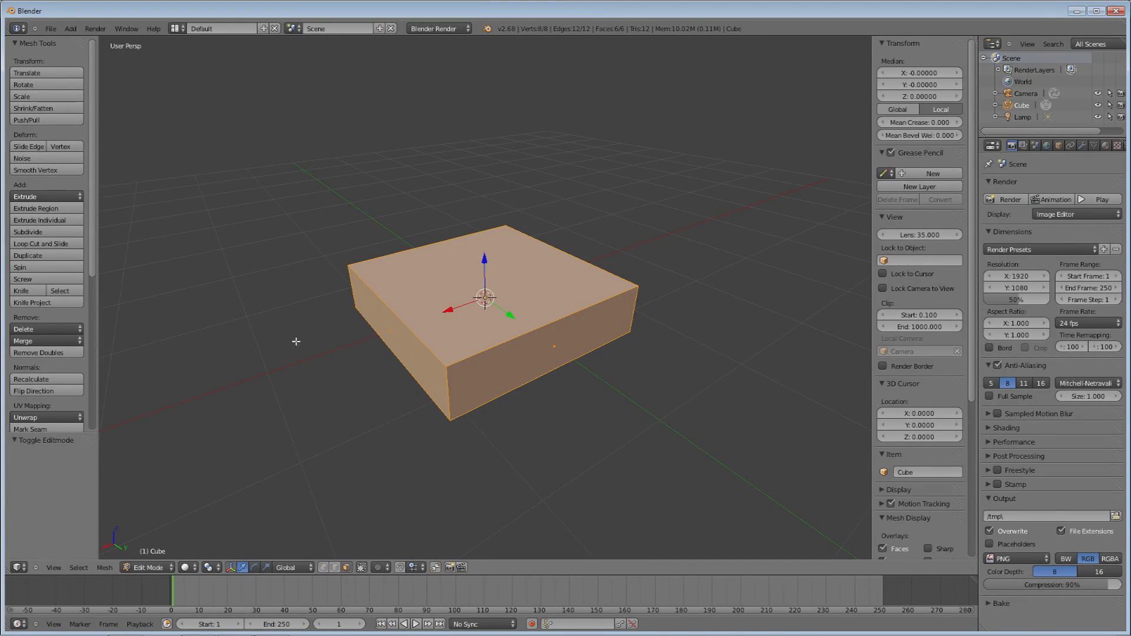
middle_click_drag(298, 341, 308, 369)
right_click(463, 296)
middle_click_drag(489, 315, 441, 287)
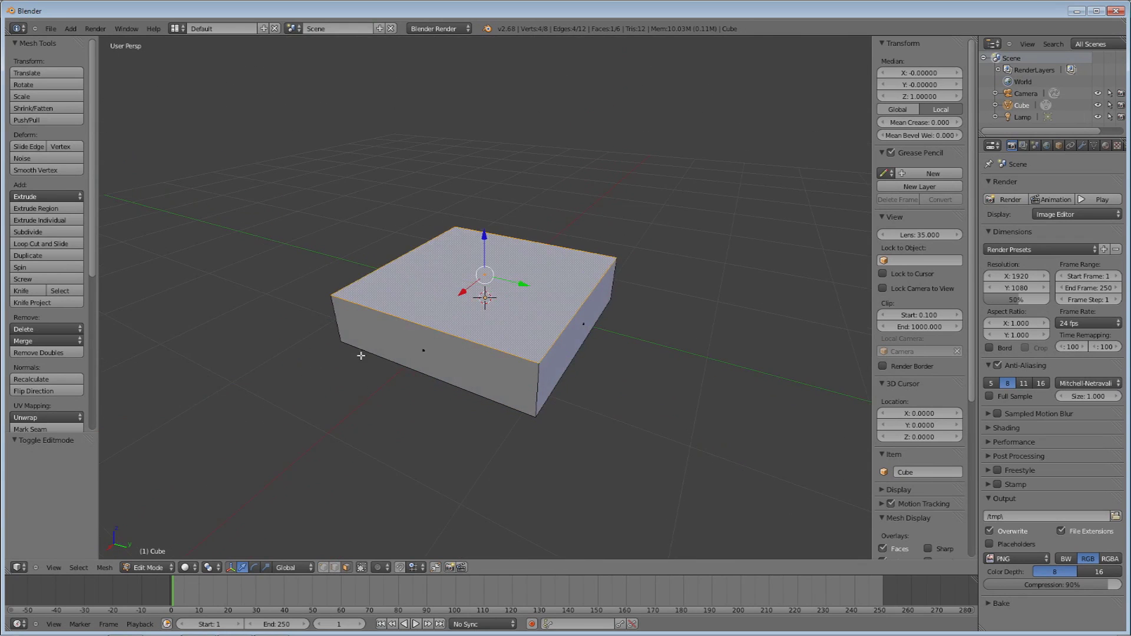
middle_click_drag(543, 331, 352, 356)
- Place the 3D cursor at various spots on and around the slab
left_click(316, 348)
left_click(439, 455)
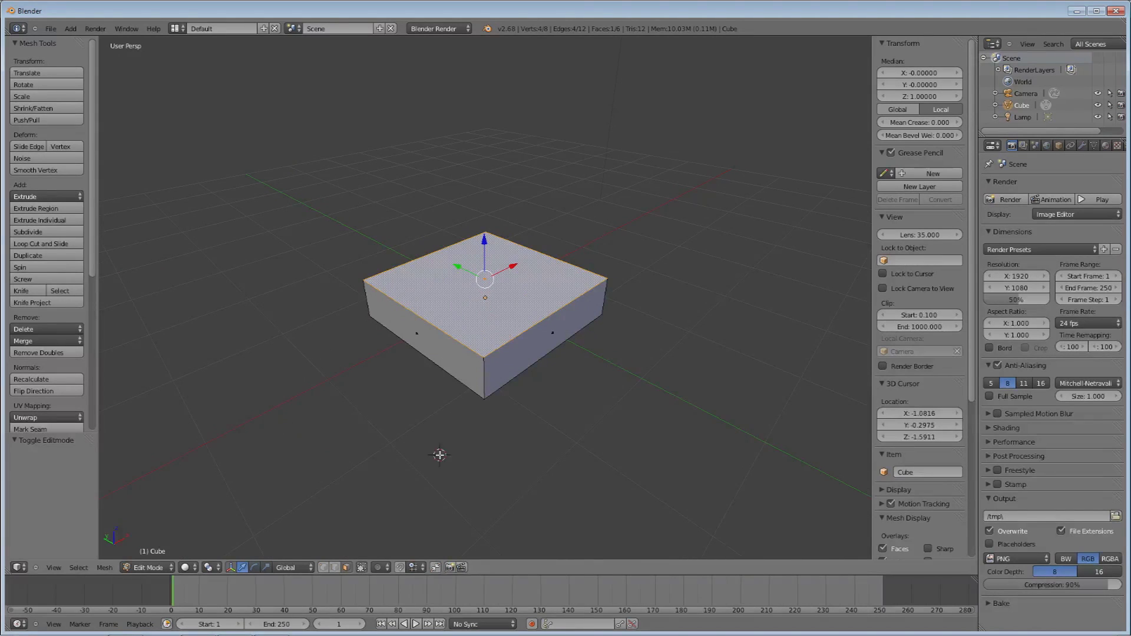
left_click(613, 354)
left_click(680, 235)
left_click(523, 171)
left_click(346, 302)
left_click(378, 410)
left_click(530, 454)
left_click(419, 449)
left_click(377, 379)
left_click(321, 340)
left_click(365, 182)
left_click(466, 289)
left_click(527, 282)
left_click(396, 340)
left_click(570, 295)
left_click(457, 224)
- Try to move one of the slab's side faces along the Y axis
right_click(436, 342)
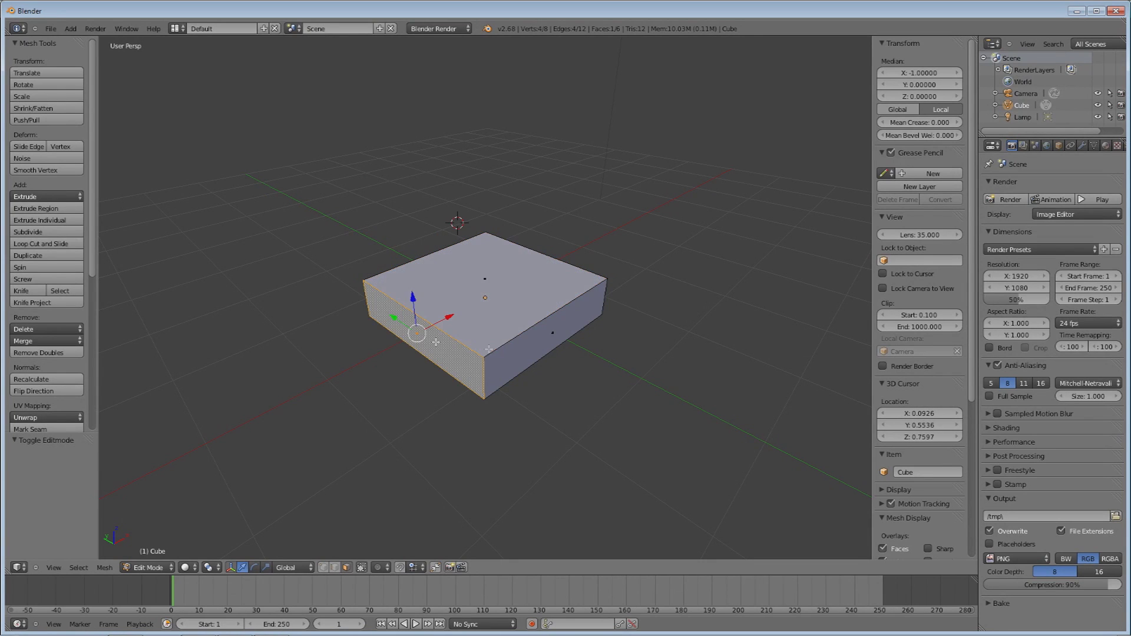
right_click(530, 346)
key("g")
key("y")
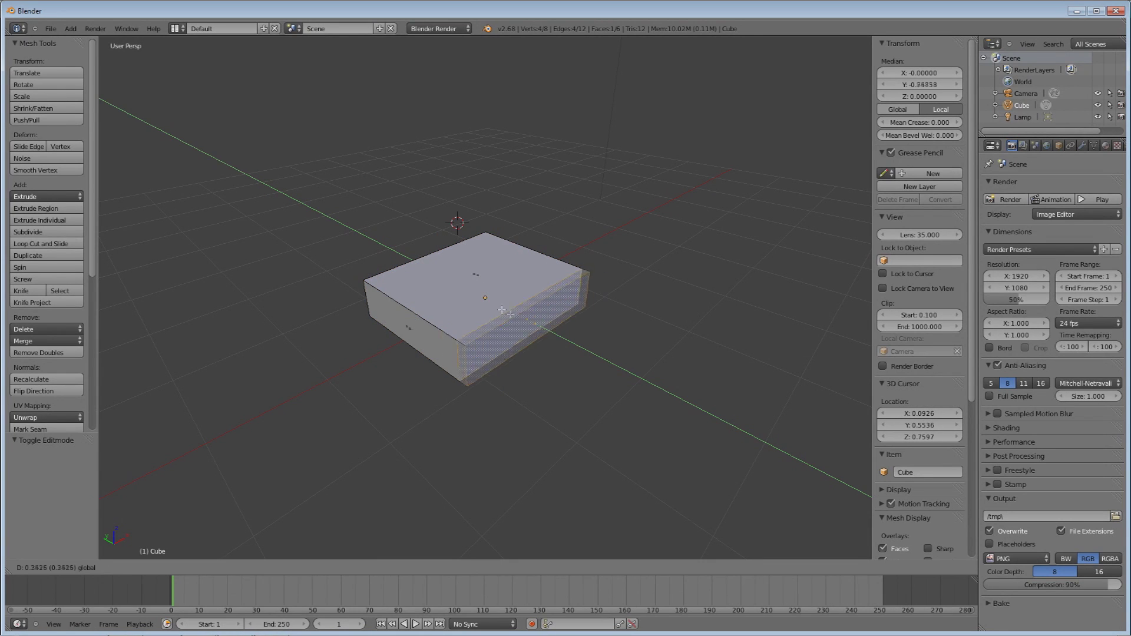
right_click(531, 339)
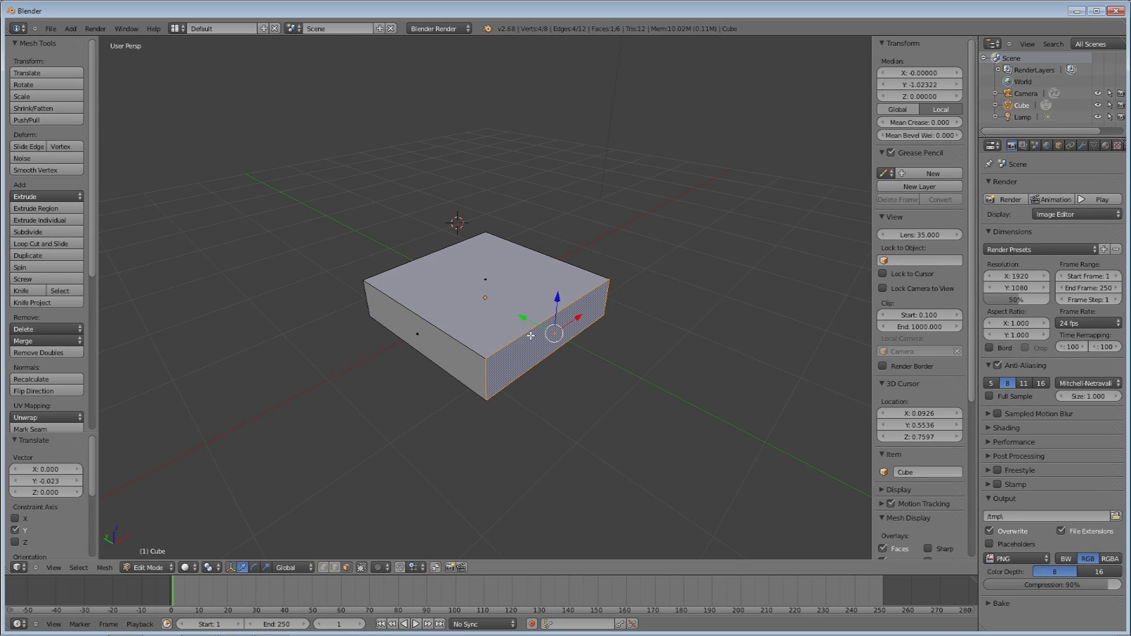
middle_click_drag(530, 339, 474, 322)
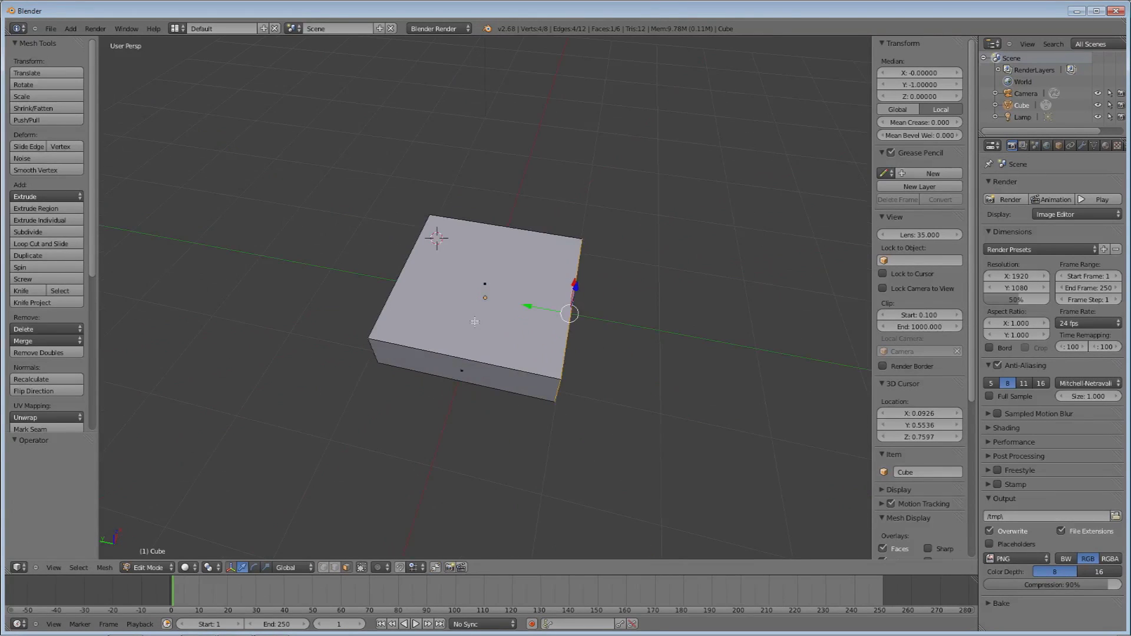
- Subdivide the slab's top face with one cut into four square faces
right_click(472, 288)
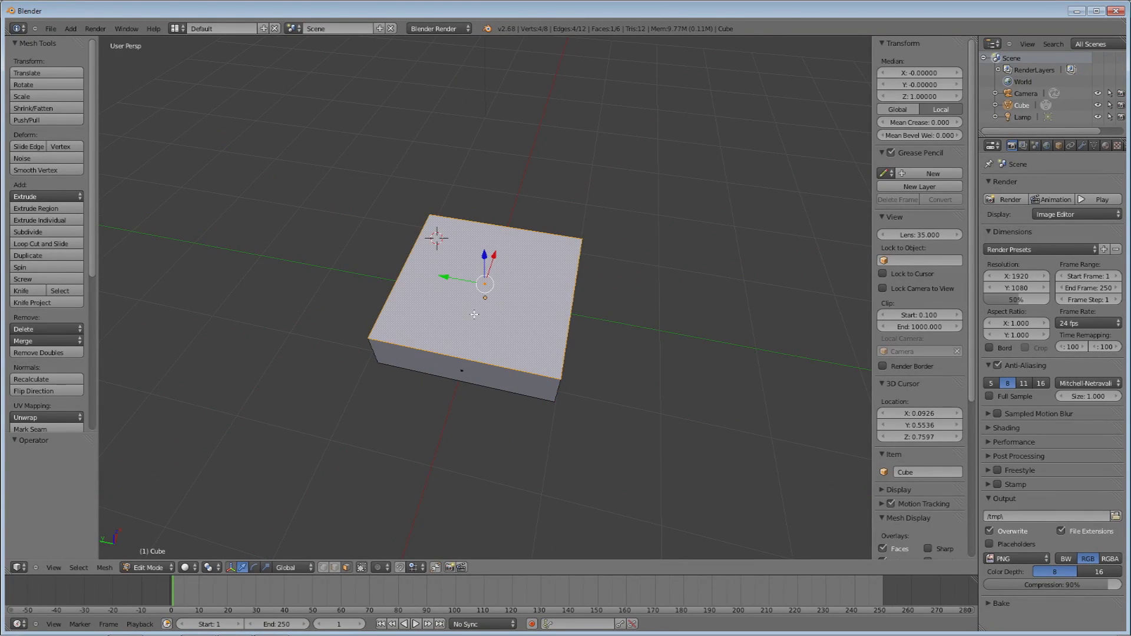
key("w")
left_click(24, 233)
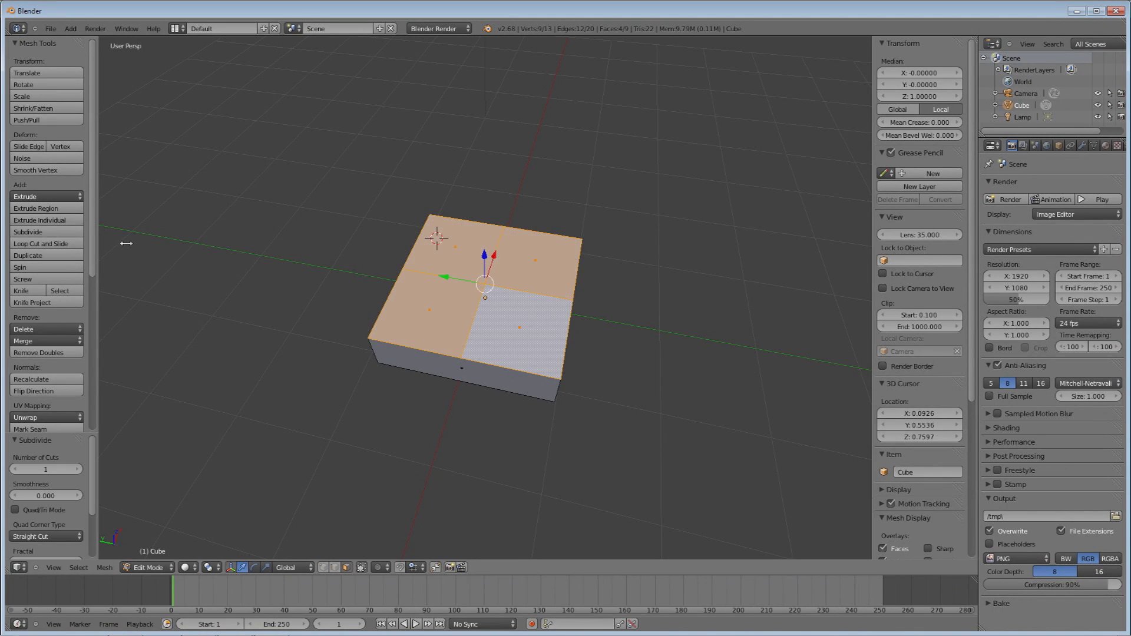
key("ctrl+z")
key("w")
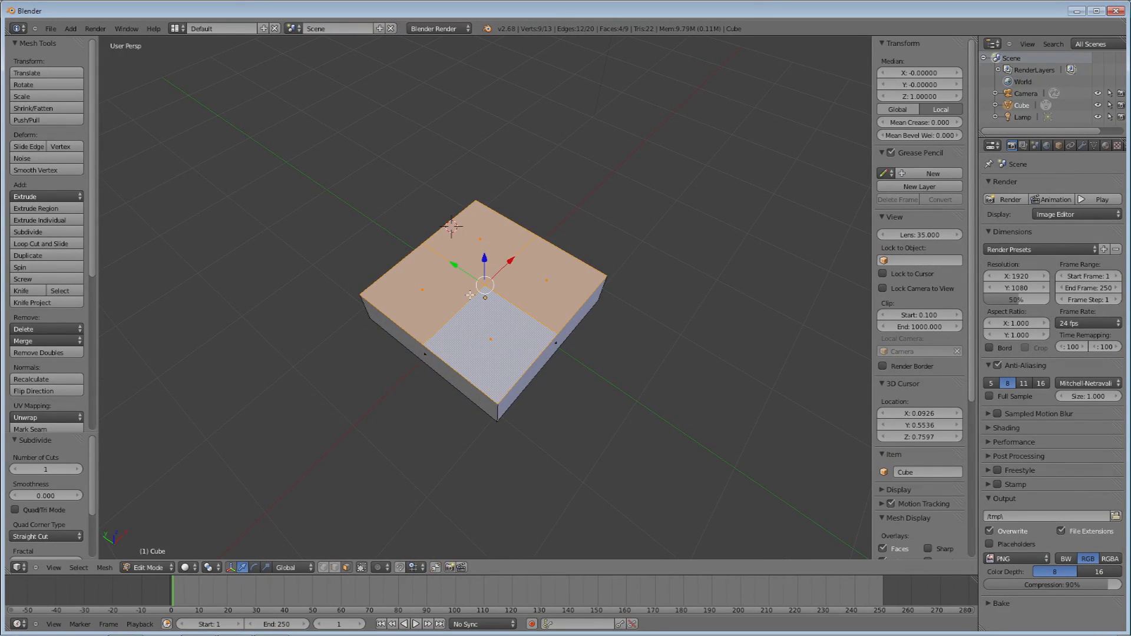
- Deselect everything, and select the four quarter faces of the slab's top one by one
key("a")
right_click(425, 306)
right_click(489, 244, "shift")
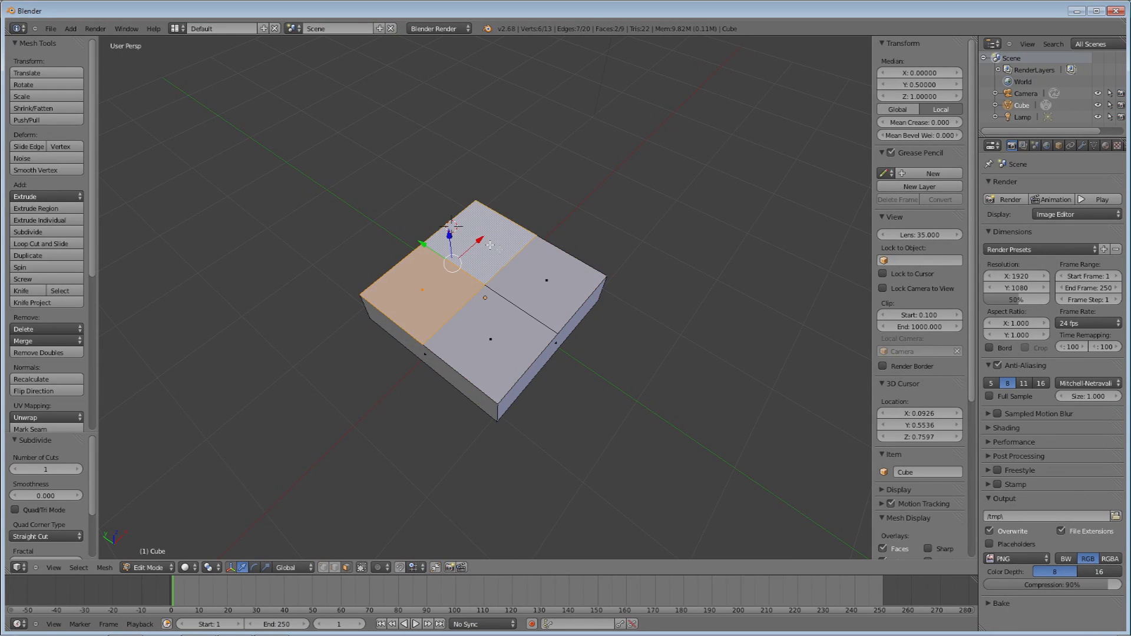
right_click(540, 284, "shift")
right_click(507, 331, "shift")
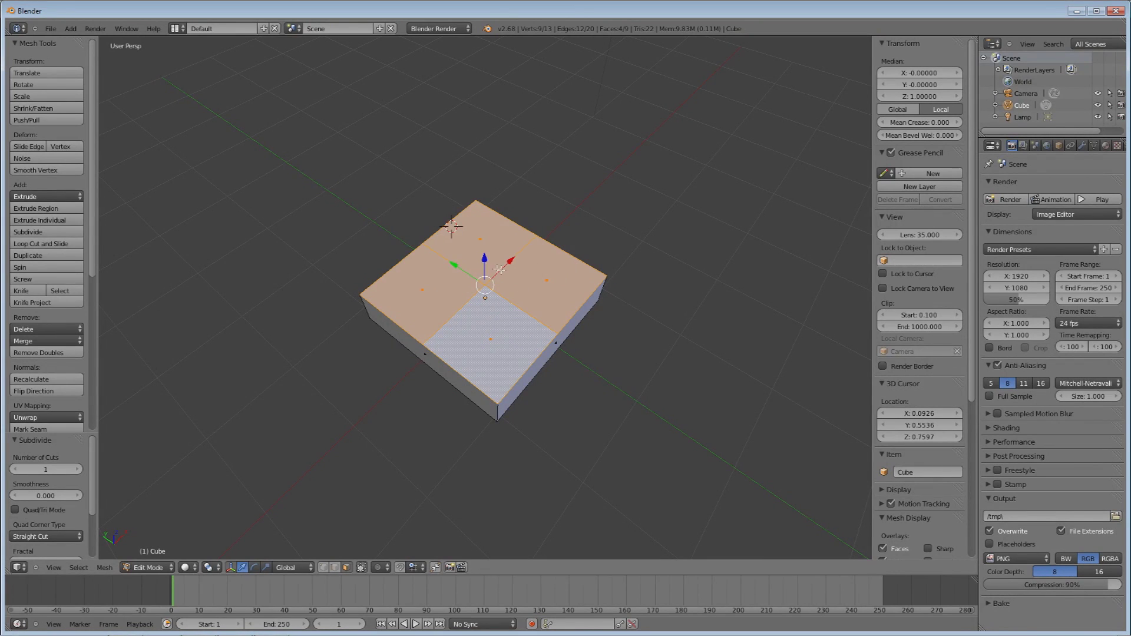
- Try to move the four selected top faces along the Z axis
left_click_drag(483, 262, 489, 284)
key("ctrl+z")
middle_click_drag(404, 340, 462, 303)
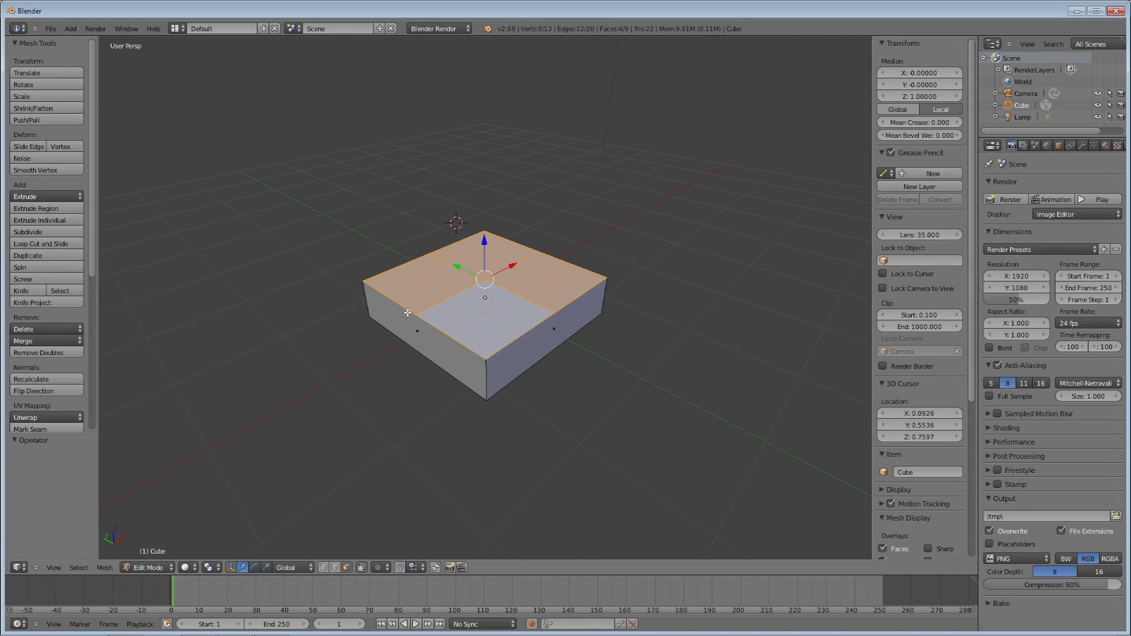
- Inset the four top faces individually with a thickness of about 0.157
key("i")
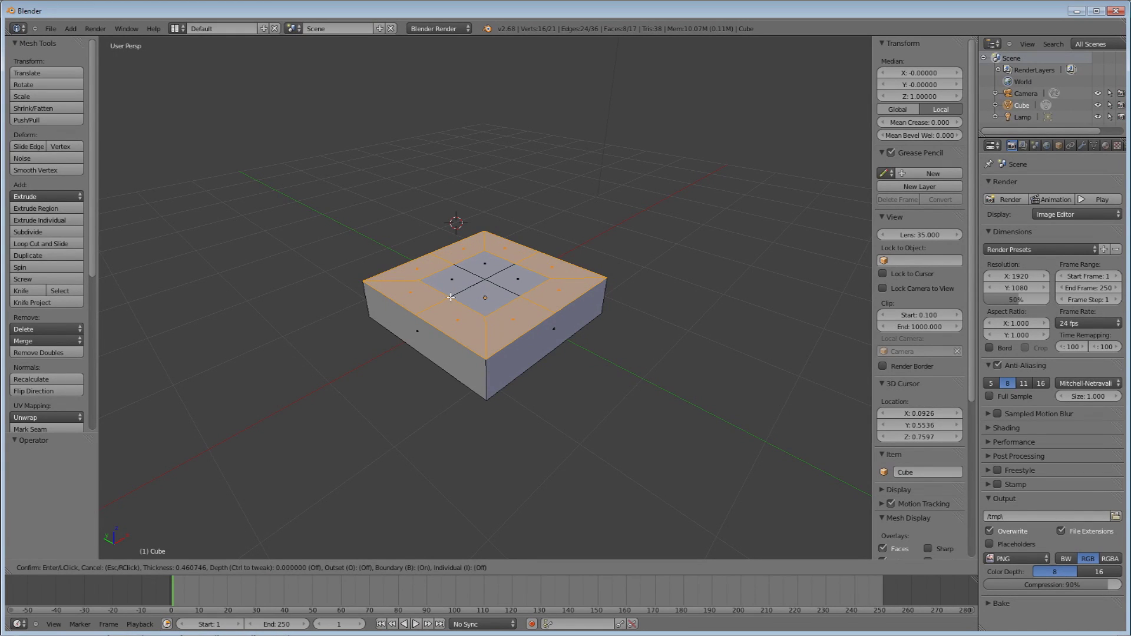
key("i")
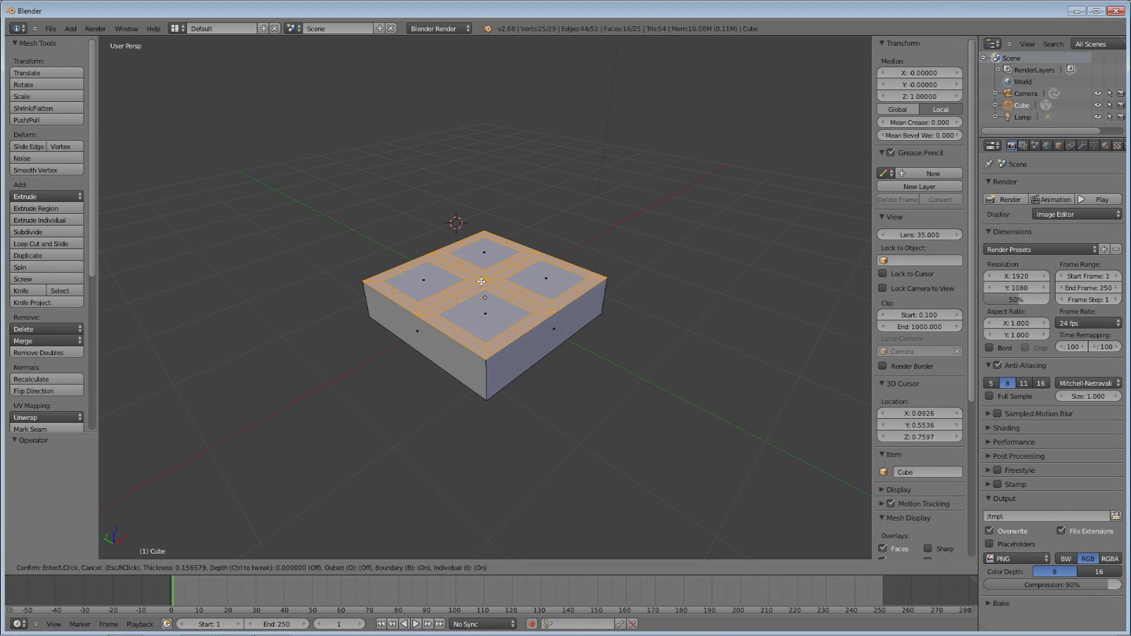
left_click(482, 281)
middle_click_drag(438, 369, 407, 409)
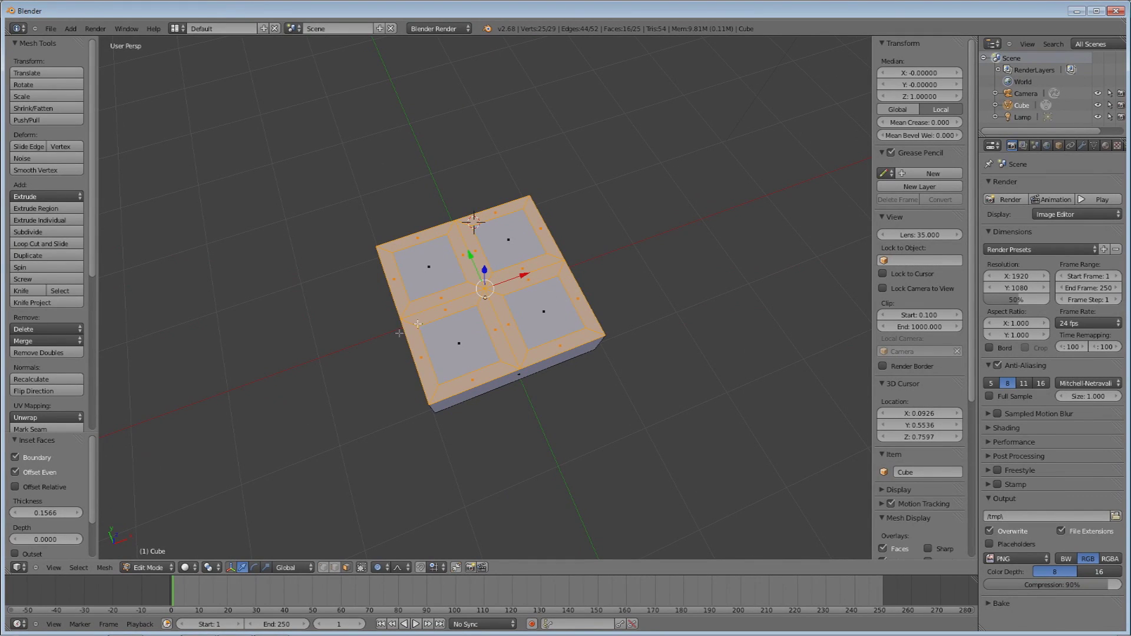
- Select only the four inner faces of the insets on the slab's top
right_click(445, 369)
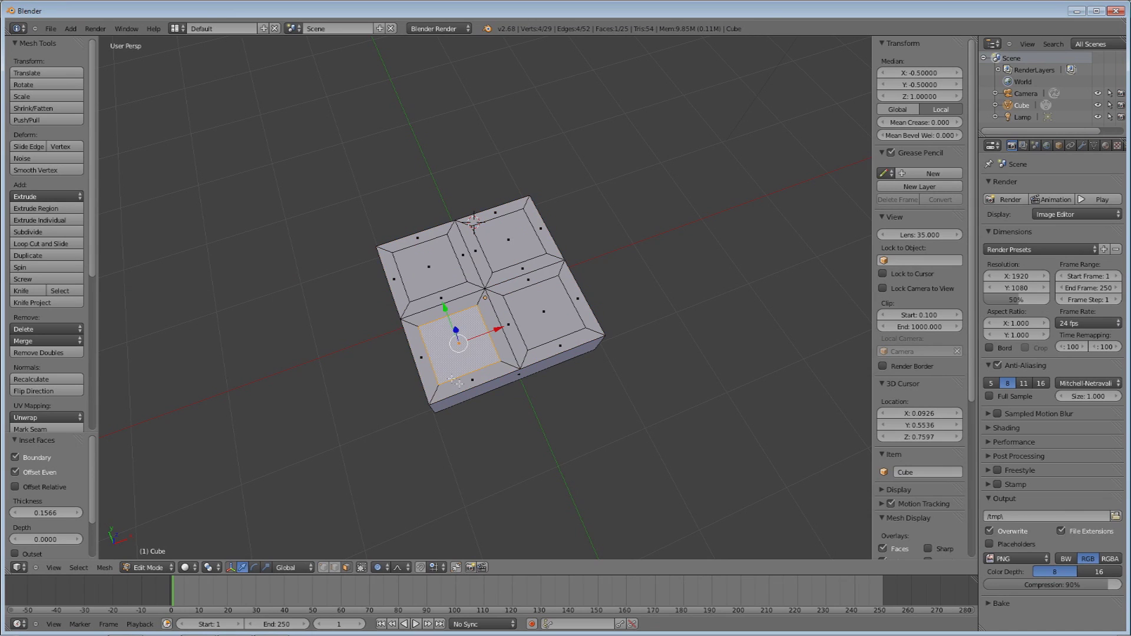
right_click(428, 266, "shift")
right_click(509, 240, "shift")
right_click(554, 307, "shift")
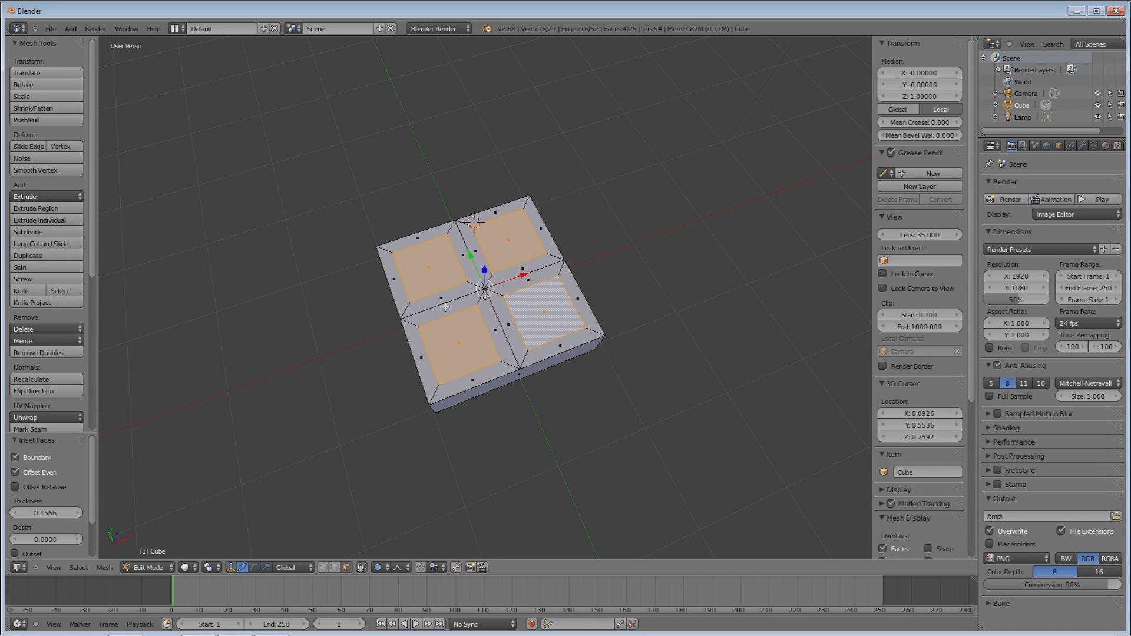
middle_click_drag(460, 309, 482, 247)
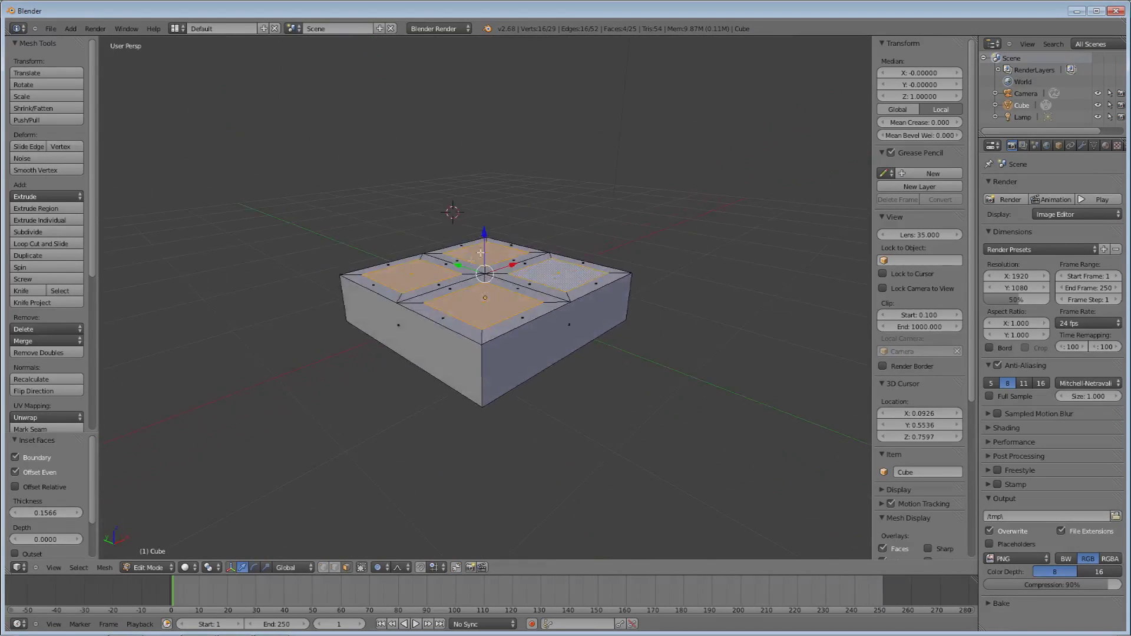
- Lower the four inner faces along the Z axis to a median Z of about 0.95
key("g")
key("z")
left_click(486, 252)
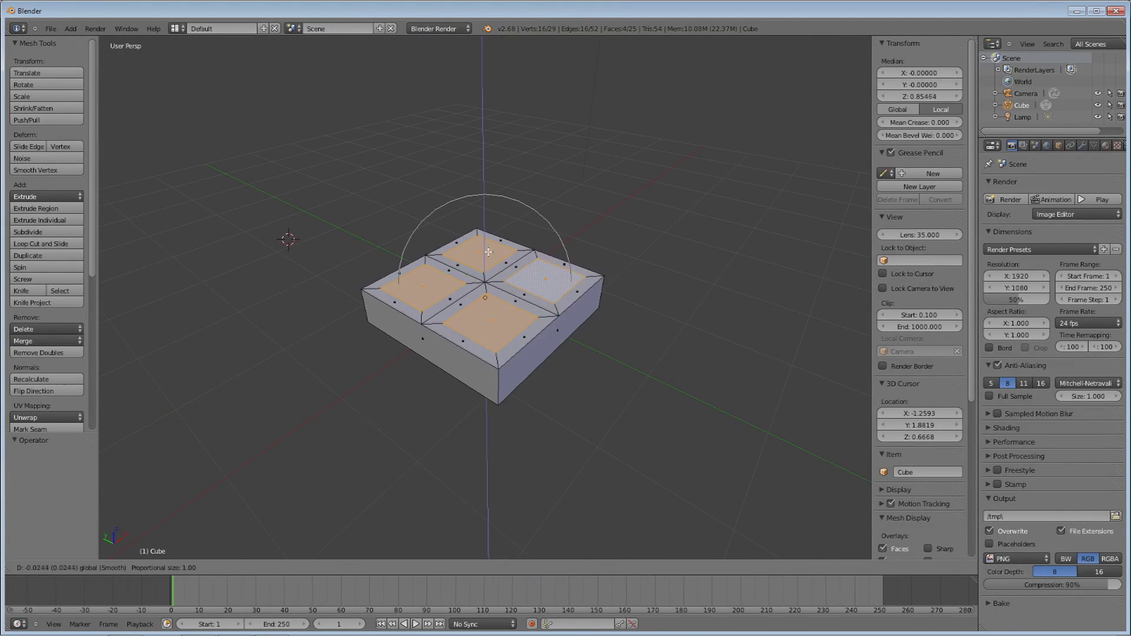
left_click(489, 252)
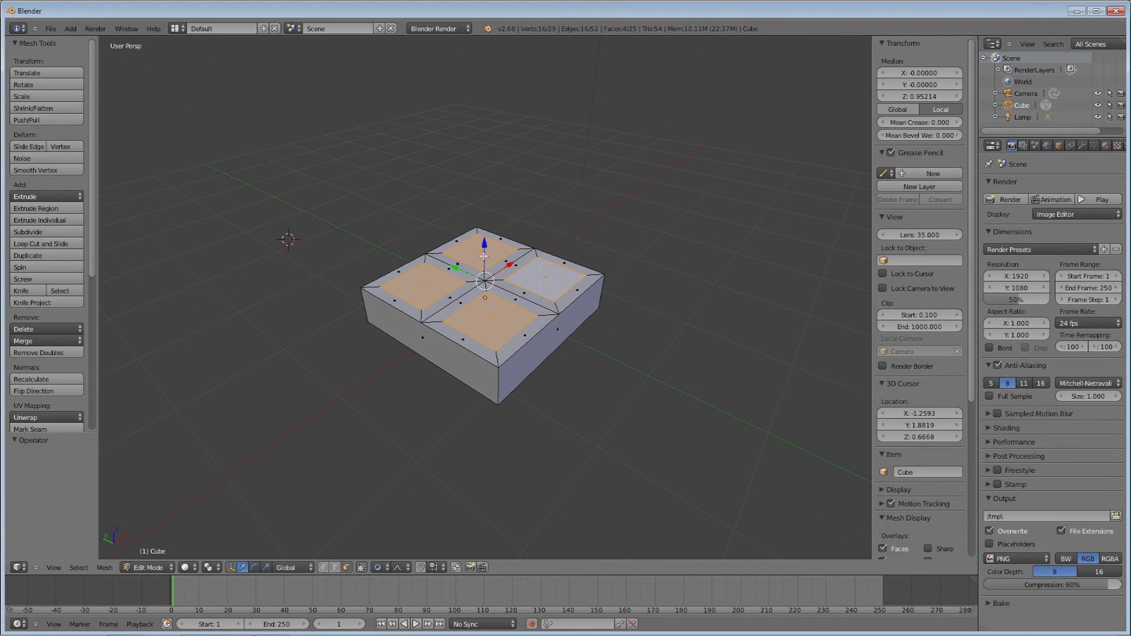
- Disable proportional editing for the mesh
middle_click_drag(392, 368, 371, 389)
left_click(380, 567)
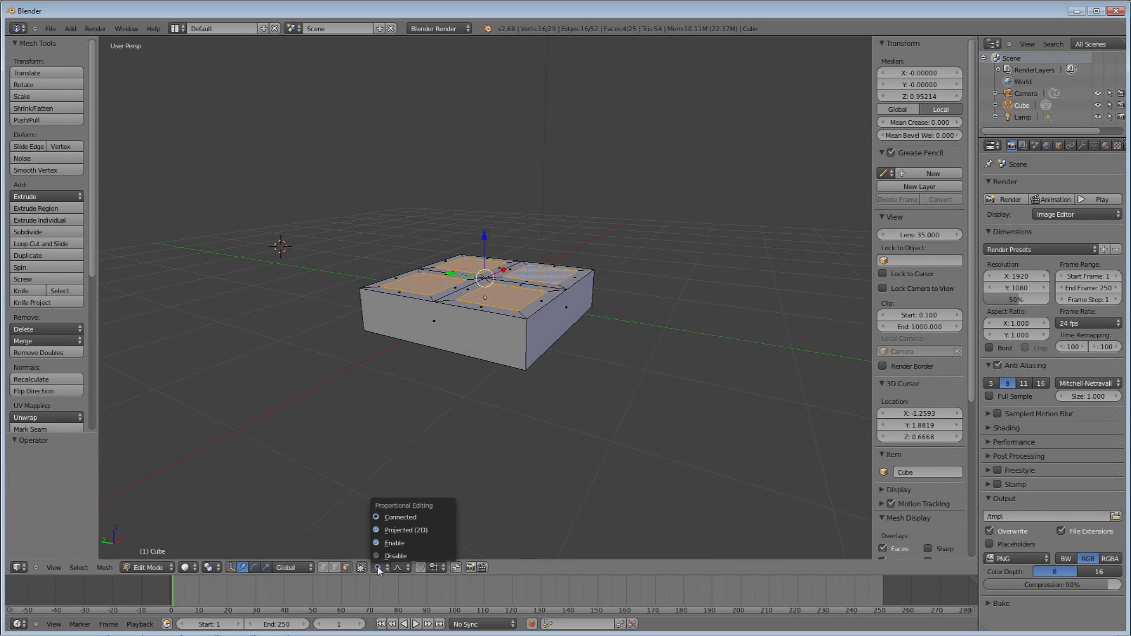
left_click(394, 556)
- Try to move the four inner faces first up and then down along the Z axis
middle_click_drag(333, 411, 368, 368)
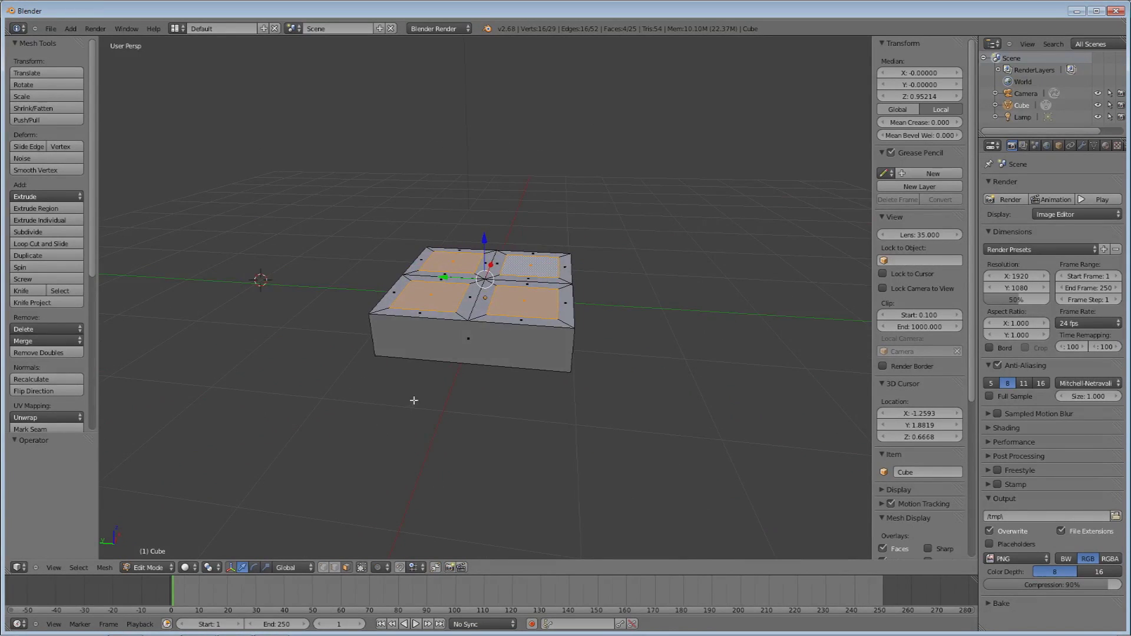
left_click_drag(484, 245, 485, 274)
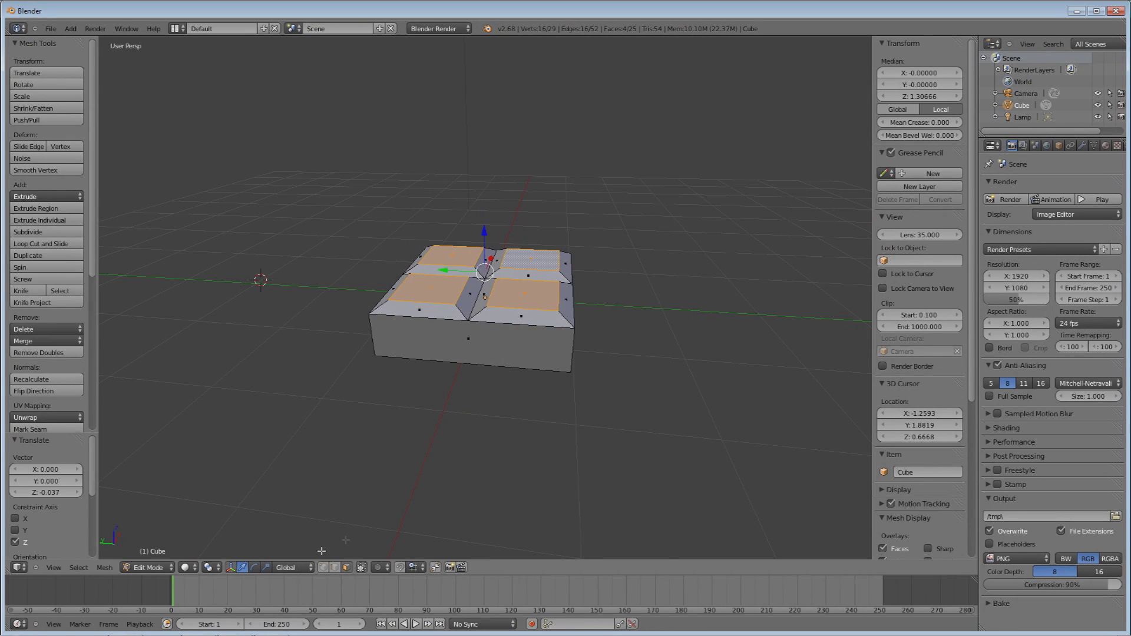
key("ctrl+z")
key("ctrl+z")
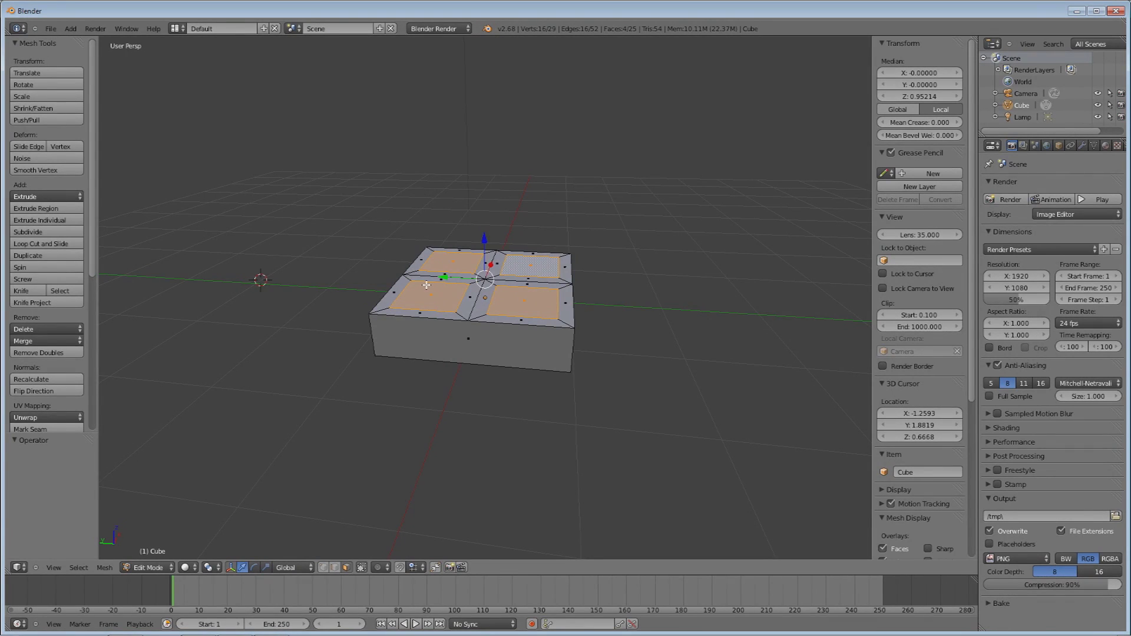
middle_click_drag(411, 246, 328, 277)
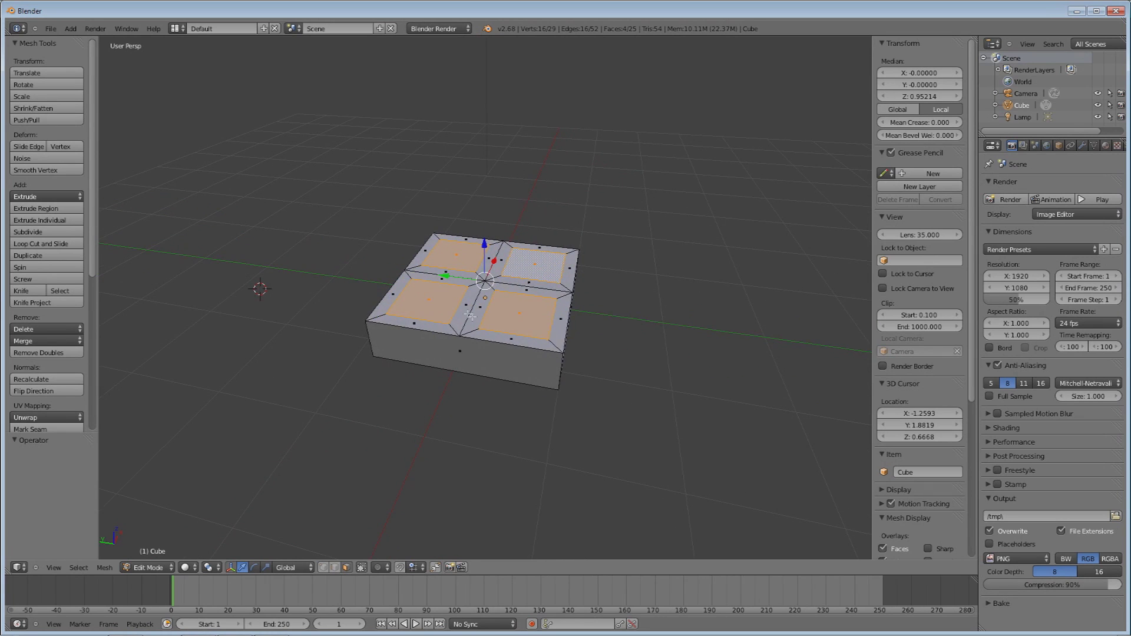
left_click_drag(484, 245, 428, 316)
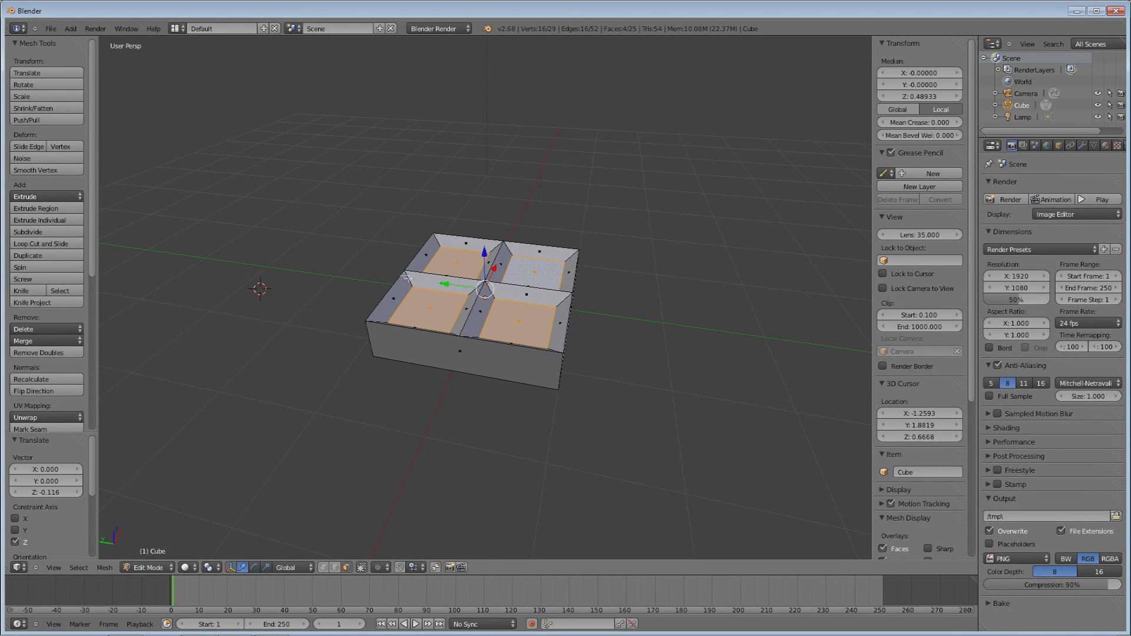
key("ctrl+z")
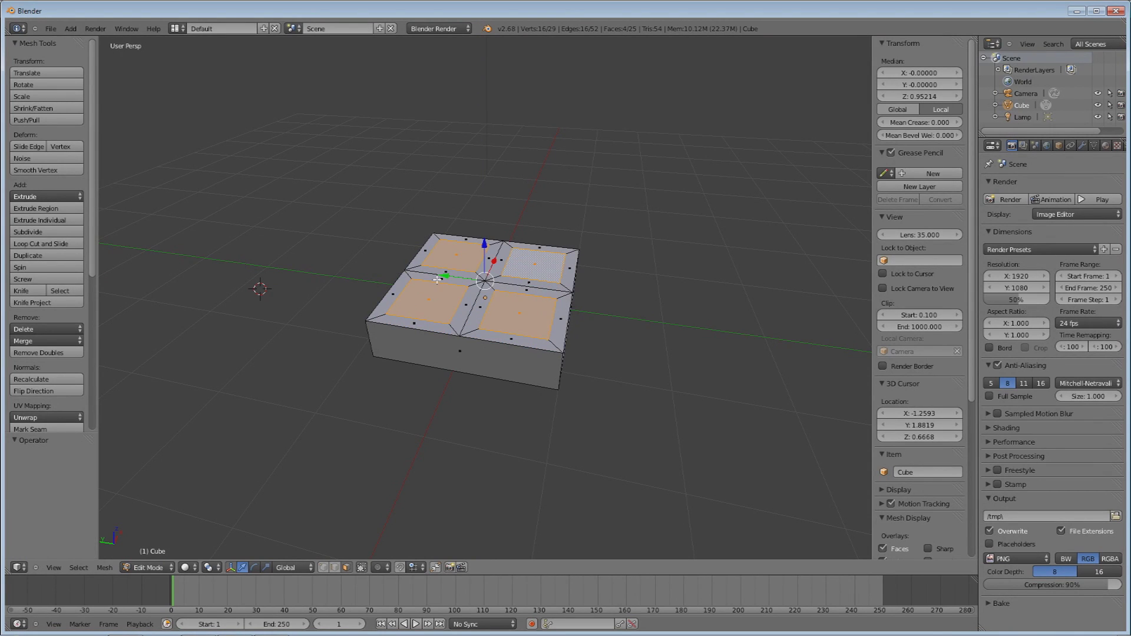
- Inset the four selected inner faces with a thickness of 0.01
key("i")
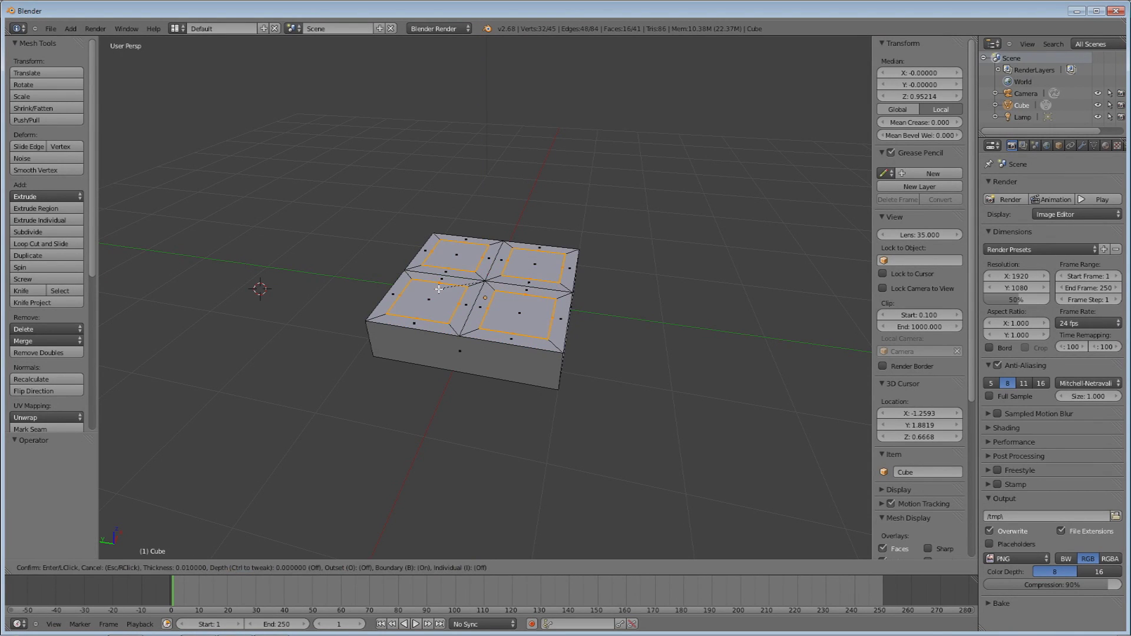
left_click(438, 289)
middle_click_drag(441, 294, 448, 299)
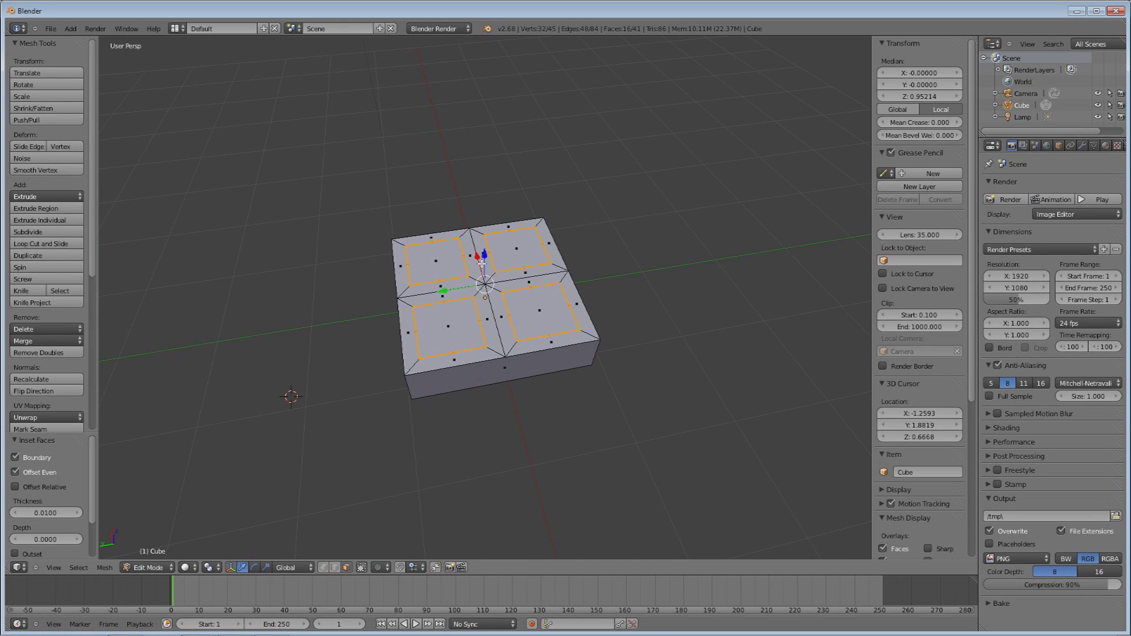
- Select only the four innermost top faces and lower them about 0.361 along the Z axis to form pockets
right_click(500, 253)
right_click(448, 260, "shift")
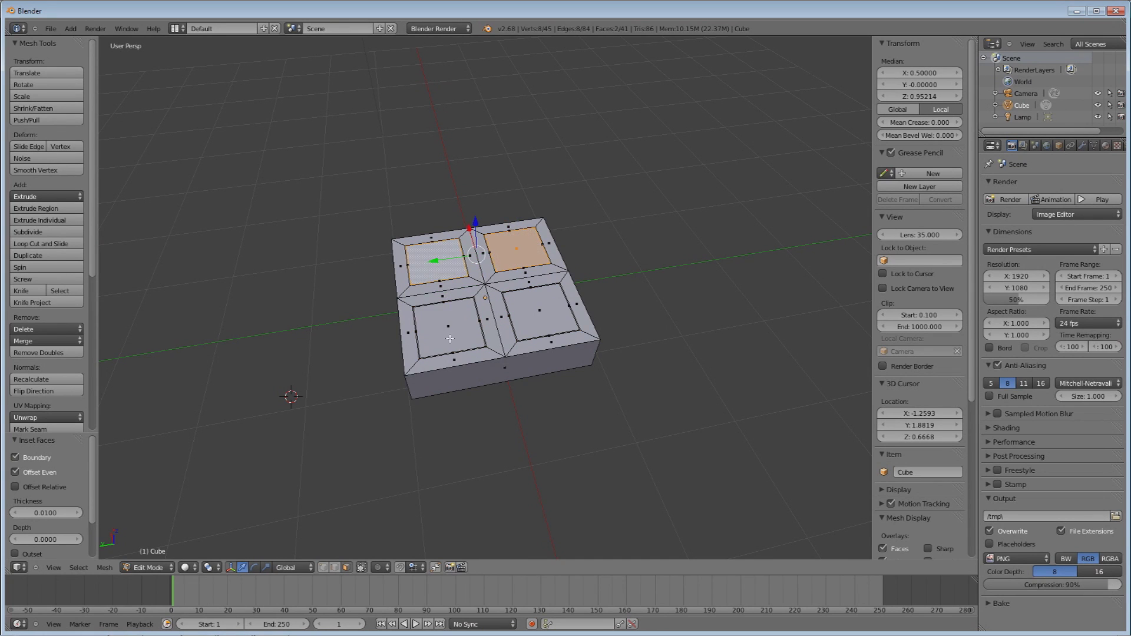
right_click(449, 328, "shift")
right_click(538, 313, "shift")
key("g")
key("z")
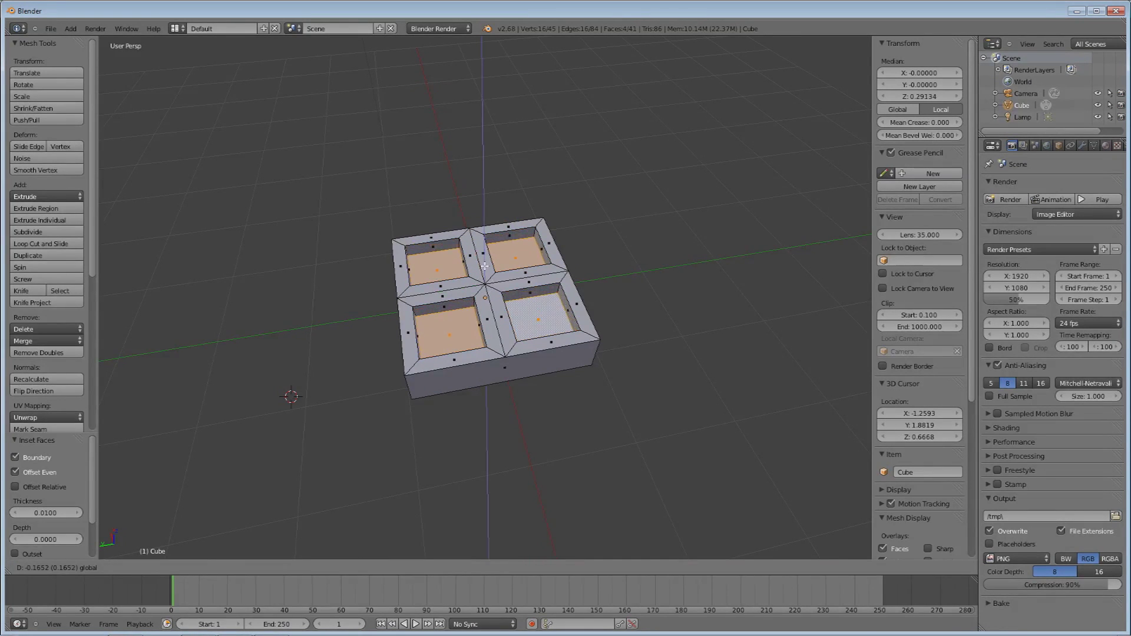
left_click(484, 277)
- Return the slab to Object Mode and examine its four pockets from several angles
middle_click_drag(484, 277, 404, 379)
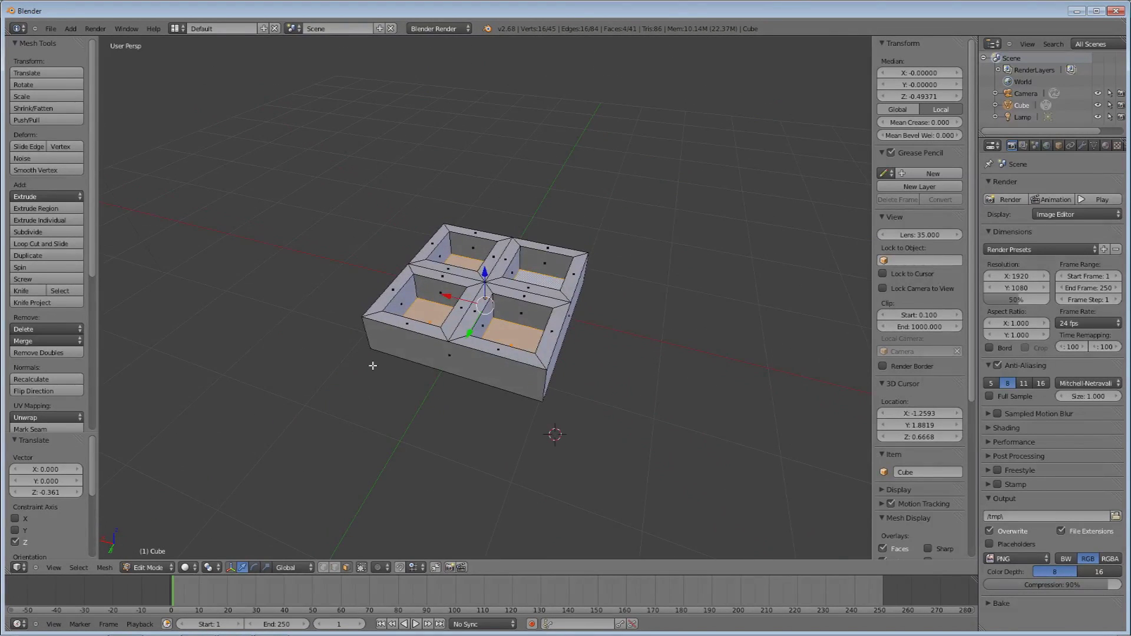
middle_click_drag(424, 425, 419, 281)
middle_click_drag(361, 304, 304, 269)
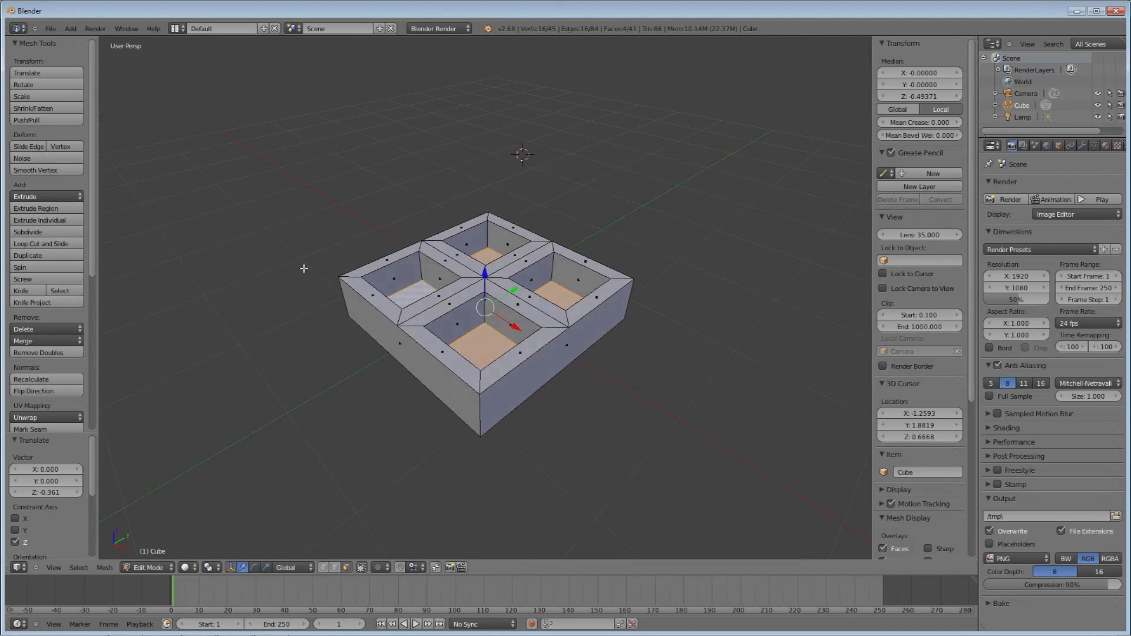
middle_click_drag(356, 261, 379, 273)
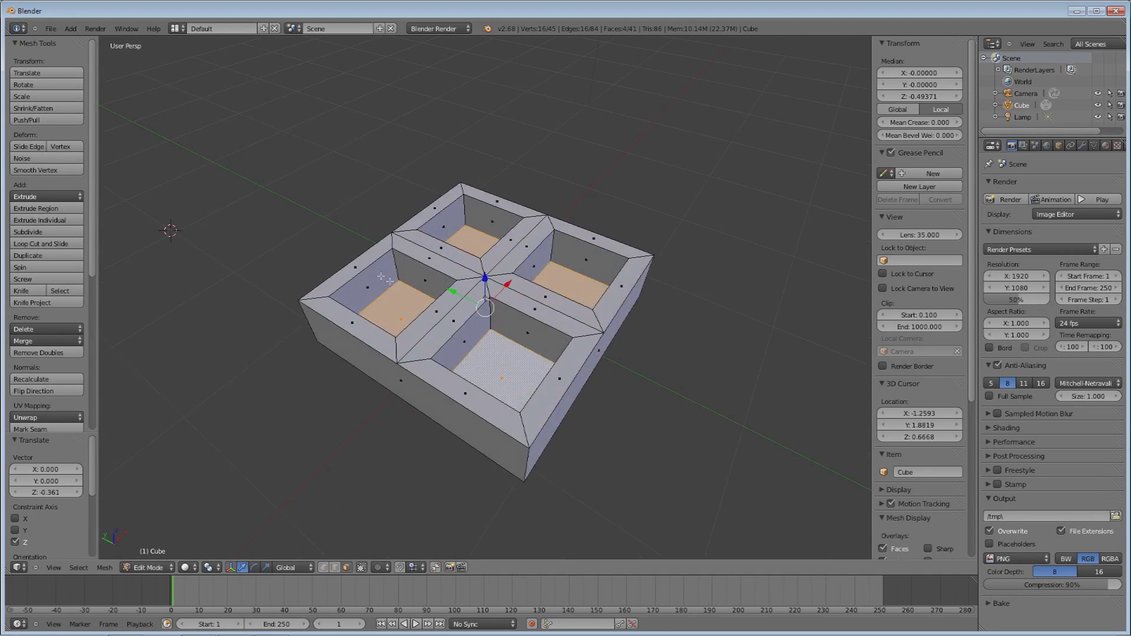
scroll(448, 327, "down", 3)
key("Tab")
middle_click_drag(409, 332, 560, 373)
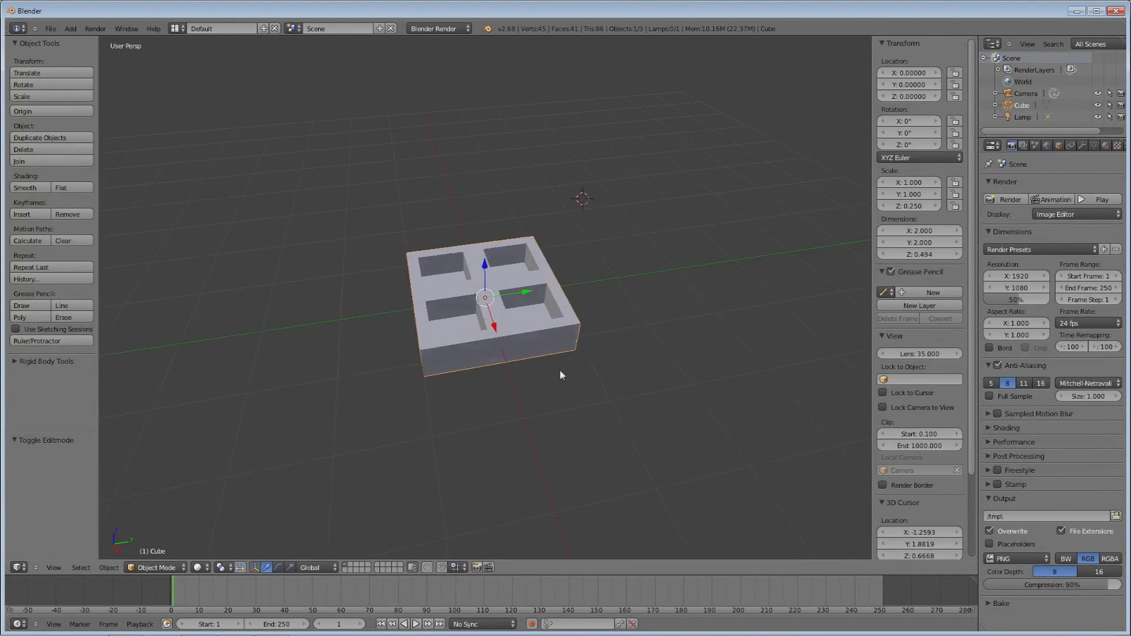
scroll(331, 344, "up", 2)
middle_click_drag(327, 355, 395, 356)
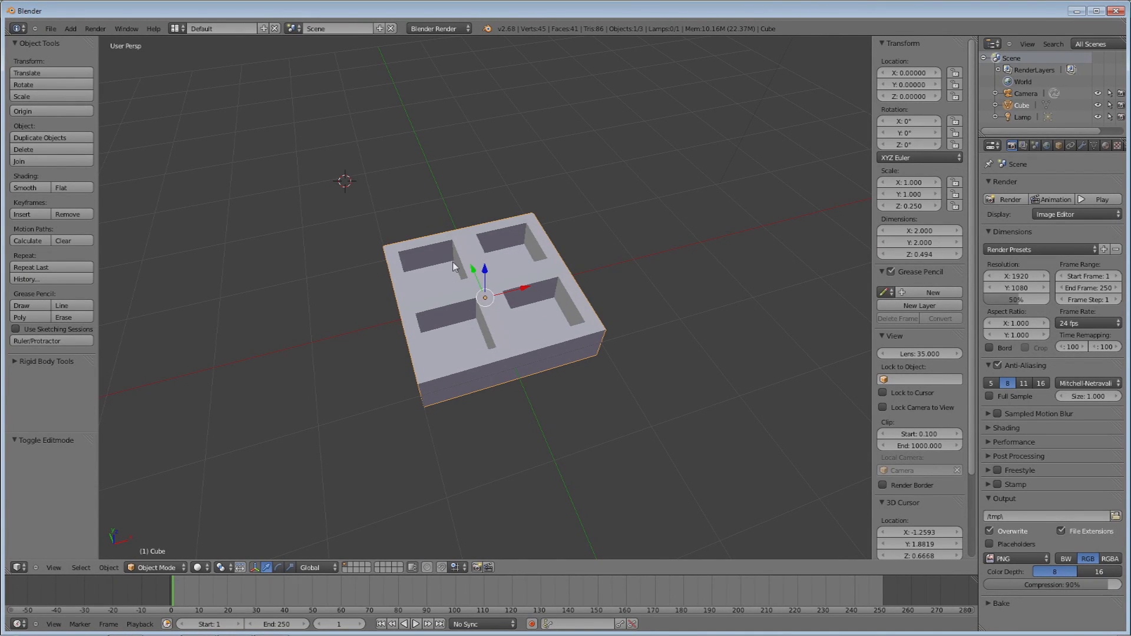
middle_click_drag(552, 370, 542, 348)
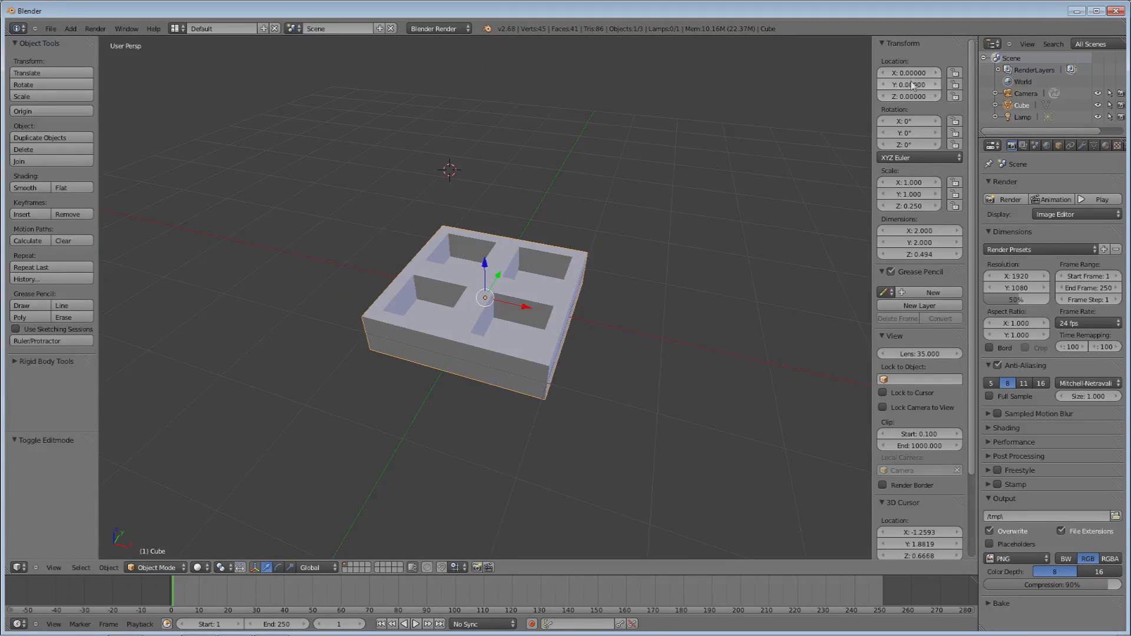
middle_click_drag(446, 395, 474, 421)
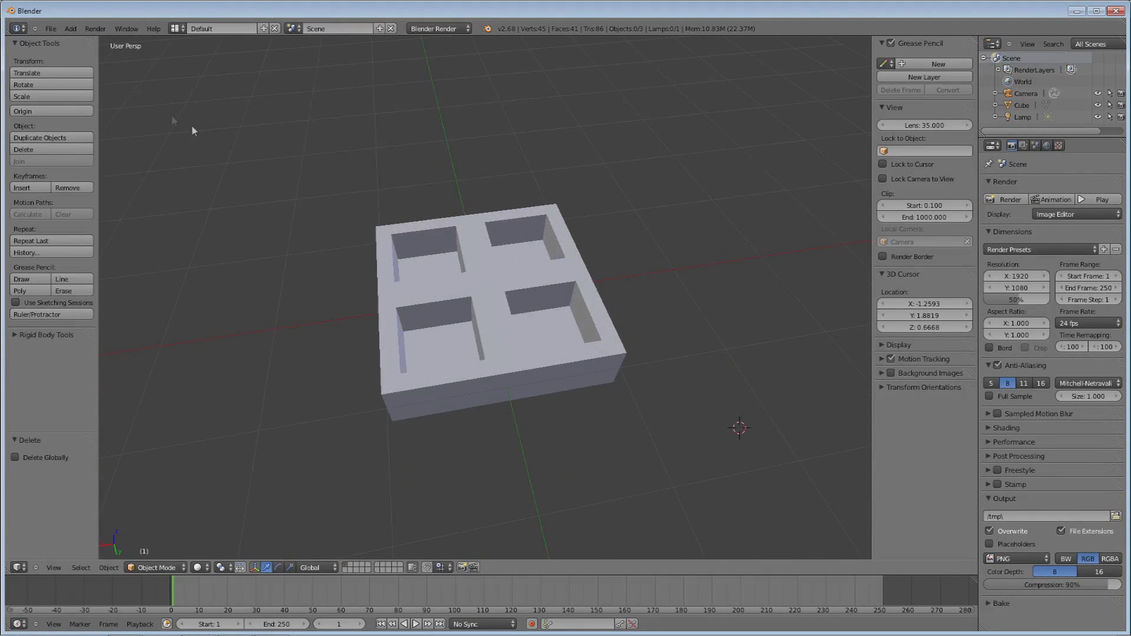
- Add a cone mesh to the scene beside the slab
left_click(71, 29)
mouse_move(79, 40)
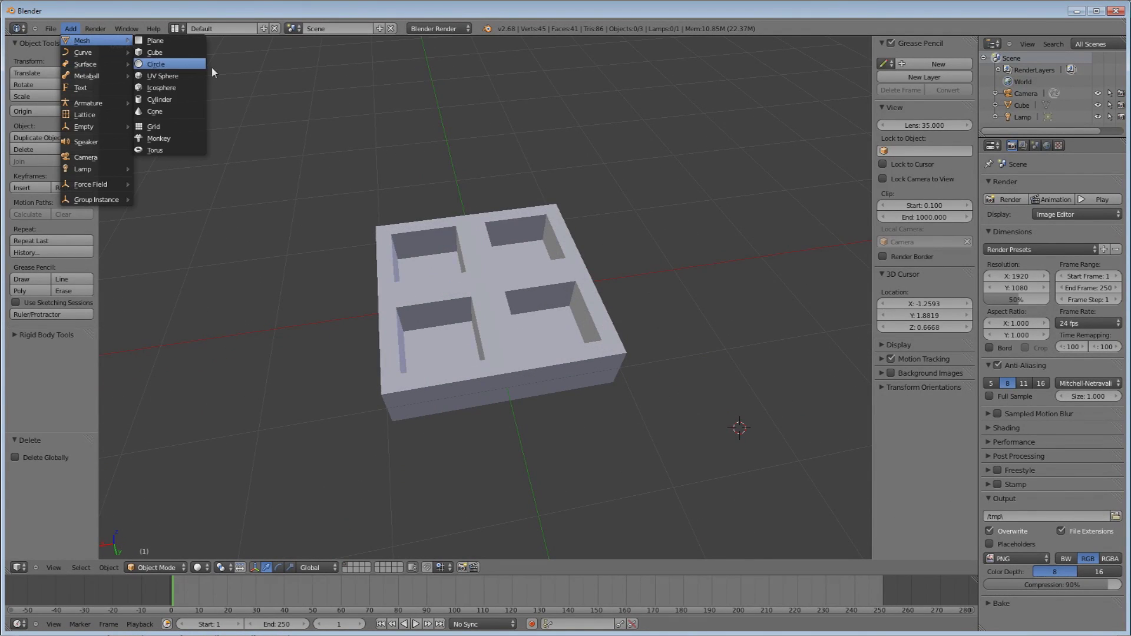
left_click(165, 118)
middle_click_drag(295, 365, 329, 299)
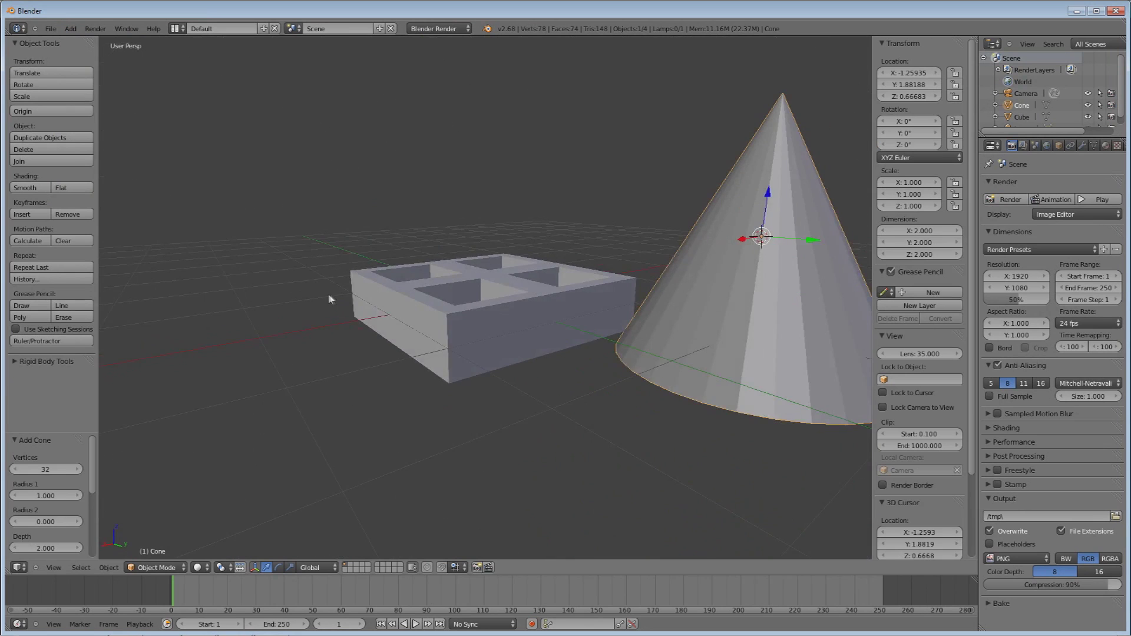
middle_click_drag(507, 355, 452, 352)
scroll(383, 334, "down", 5)
middle_click_drag(364, 331, 334, 322)
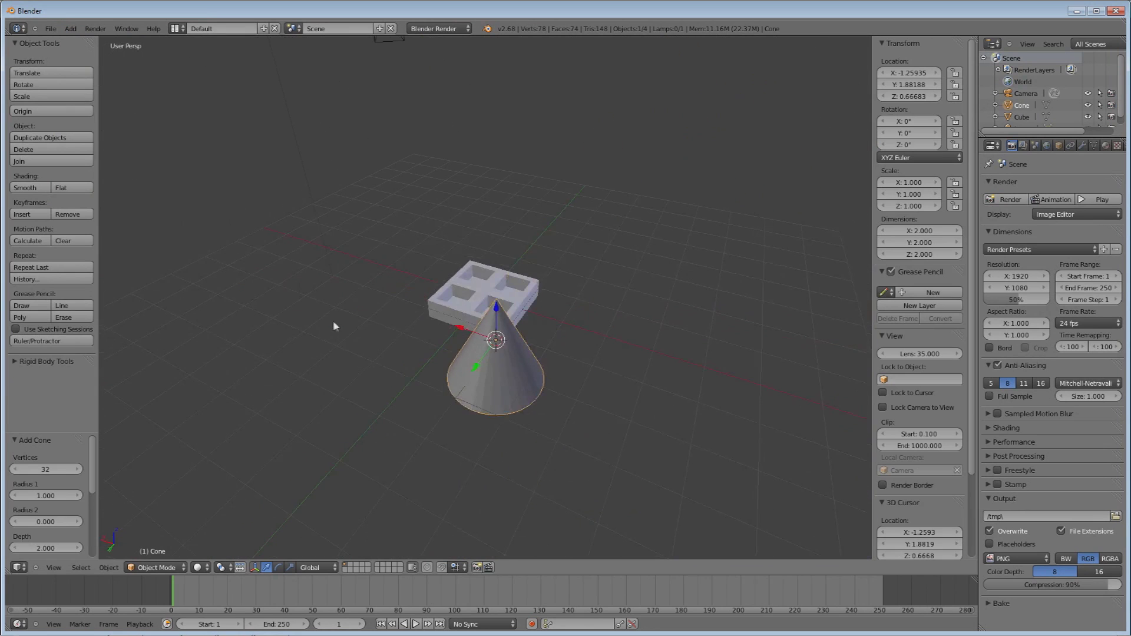
middle_click_drag(512, 440, 487, 470)
middle_click_drag(546, 440, 373, 432)
scroll(378, 456, "up", 4)
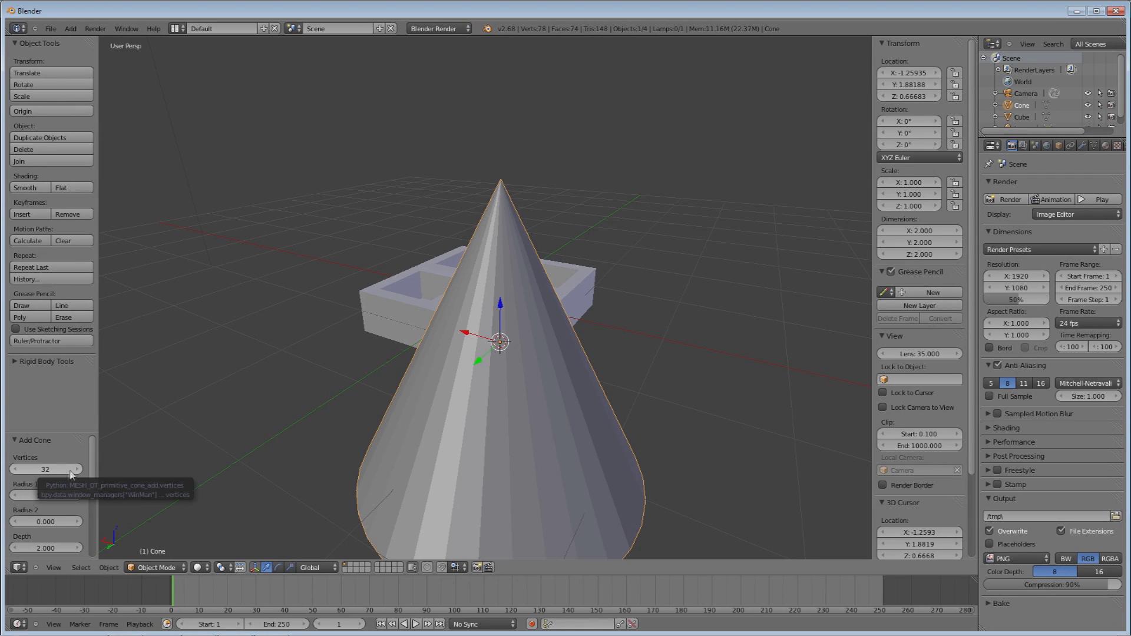
- Reduce the new cone's vertices to 4 so it forms a pyramid
scroll(55, 472, "down", 1, "ctrl")
left_click_drag(56, 471, 25, 474)
middle_click_drag(417, 431, 494, 478)
scroll(494, 478, "down", 1)
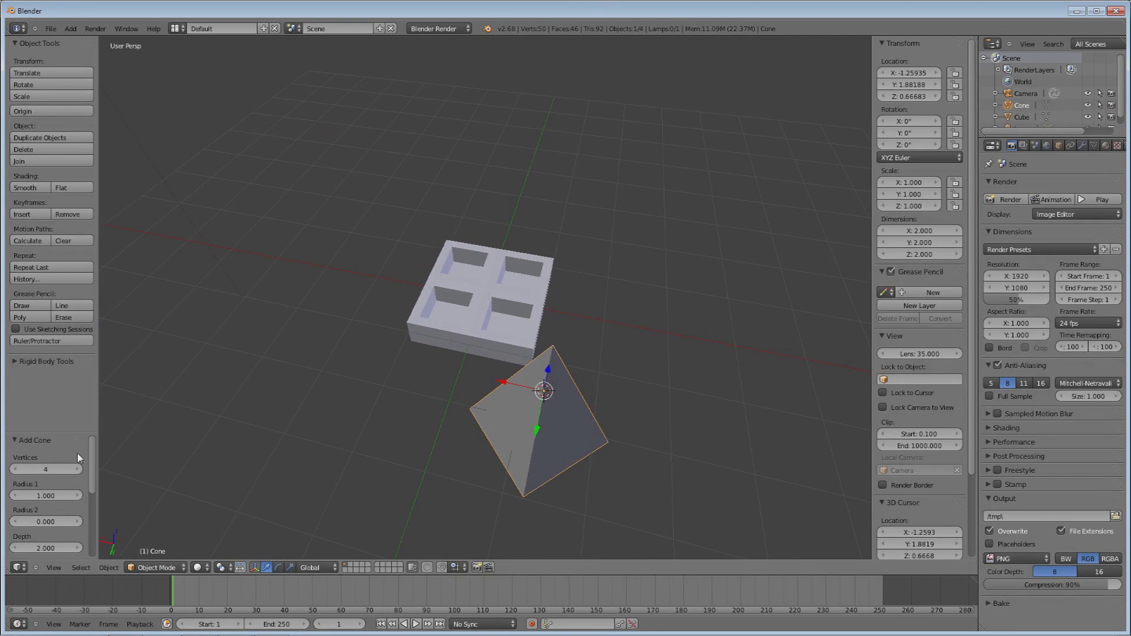
- Set the pyramid's Z rotation to 45°
middle_click_drag(330, 448, 408, 423)
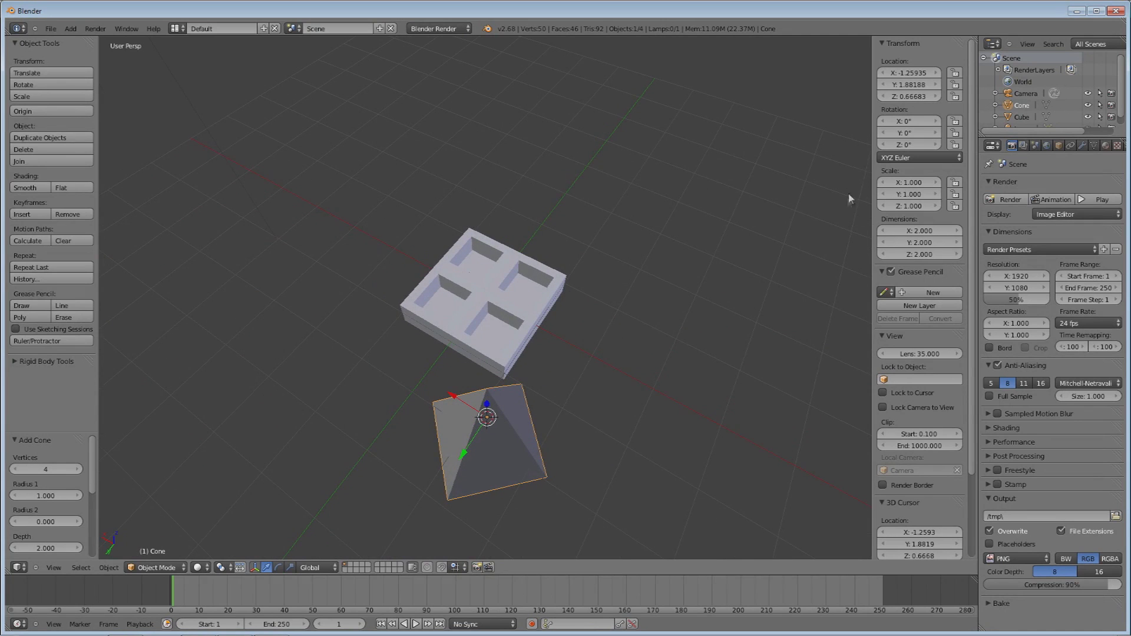
left_click(914, 145)
type("45")
key("Return")
middle_click_drag(811, 182, 612, 338)
middle_click_drag(447, 356, 361, 356)
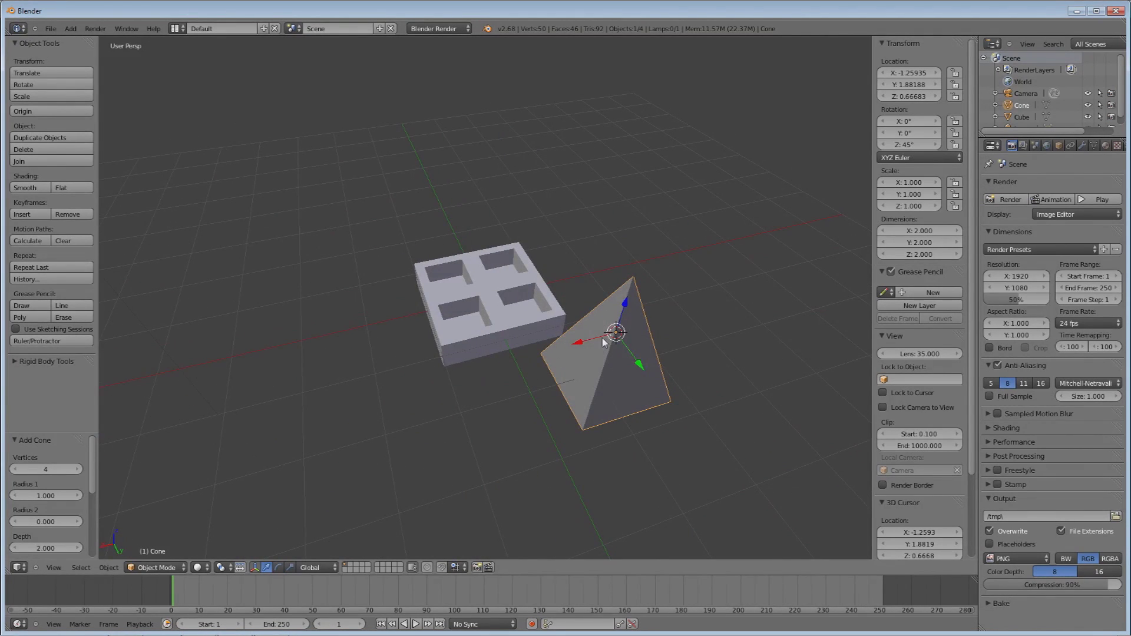
- Move the pyramid along the X and Y axes onto the slab, to about X -0.55 and Y -0.76
key("g")
key("y")
left_click_drag(536, 268, 478, 244)
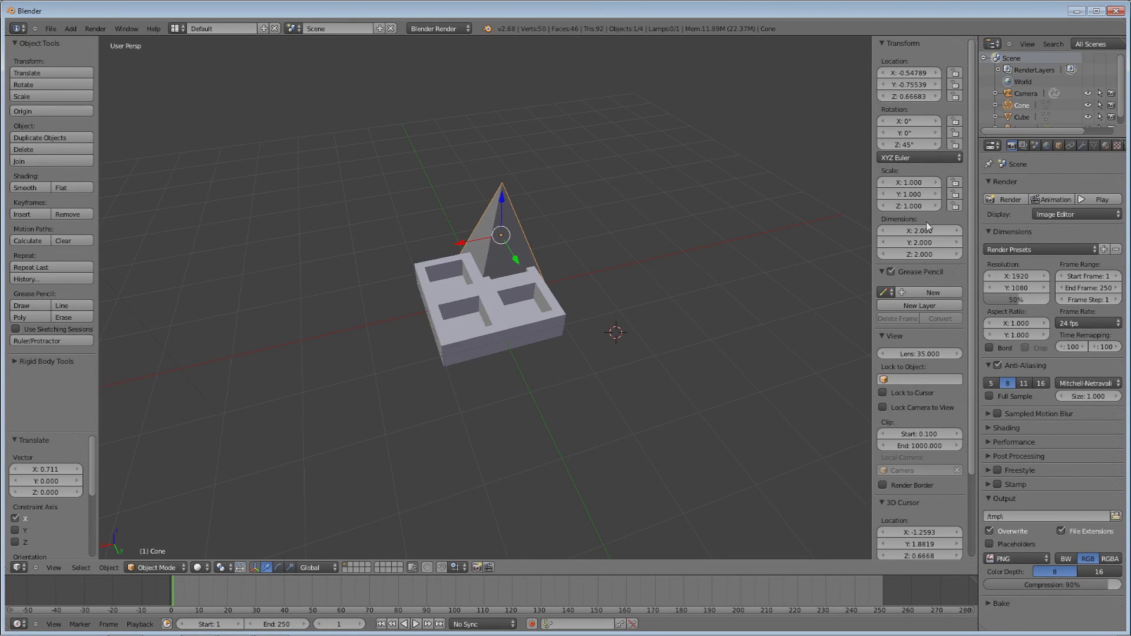
- Set the pyramid's dimensions to 0.5 in X and Y and 1.5 in Z
left_click(930, 254)
key("ctrl+a")
key("Return")
left_click(925, 242)
key("ctrl+a")
type("5")
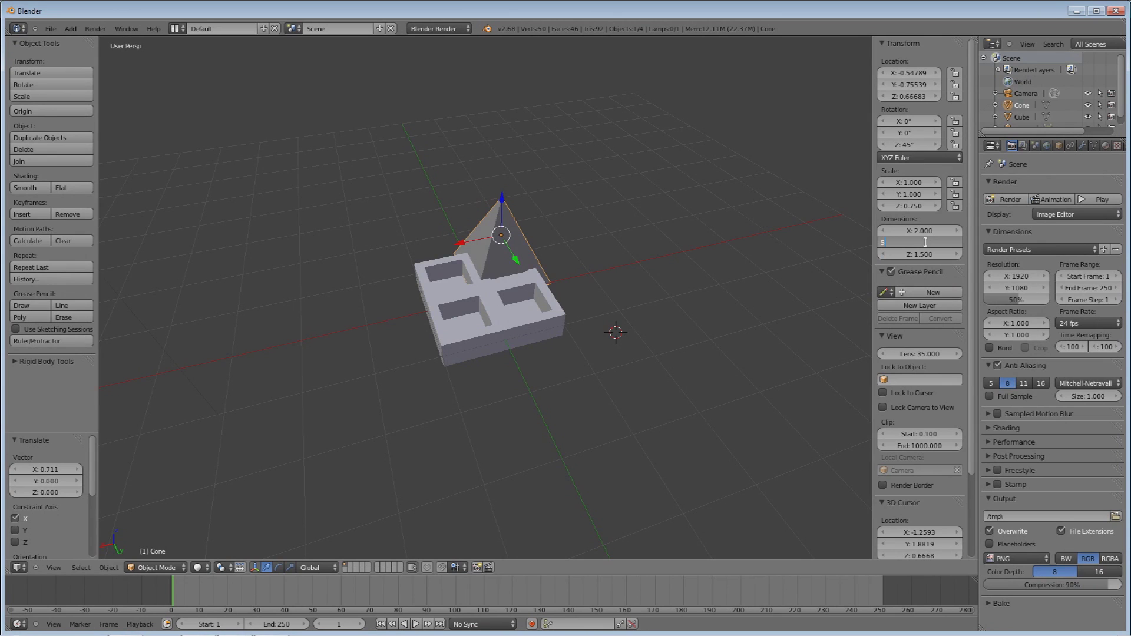
key("Return")
key("ctrl+c")
key("ctrl+v")
- Move the pyramid into one of the slab's pockets, to about Y -0.45 and Z 0.73
middle_click_drag(519, 311, 477, 252)
left_click_drag(498, 254, 512, 261)
middle_click_drag(512, 261, 489, 242)
left_click_drag(477, 214, 474, 232)
scroll(468, 287, "up", 4)
middle_click_drag(467, 286, 494, 312)
middle_click_drag(425, 248, 372, 234)
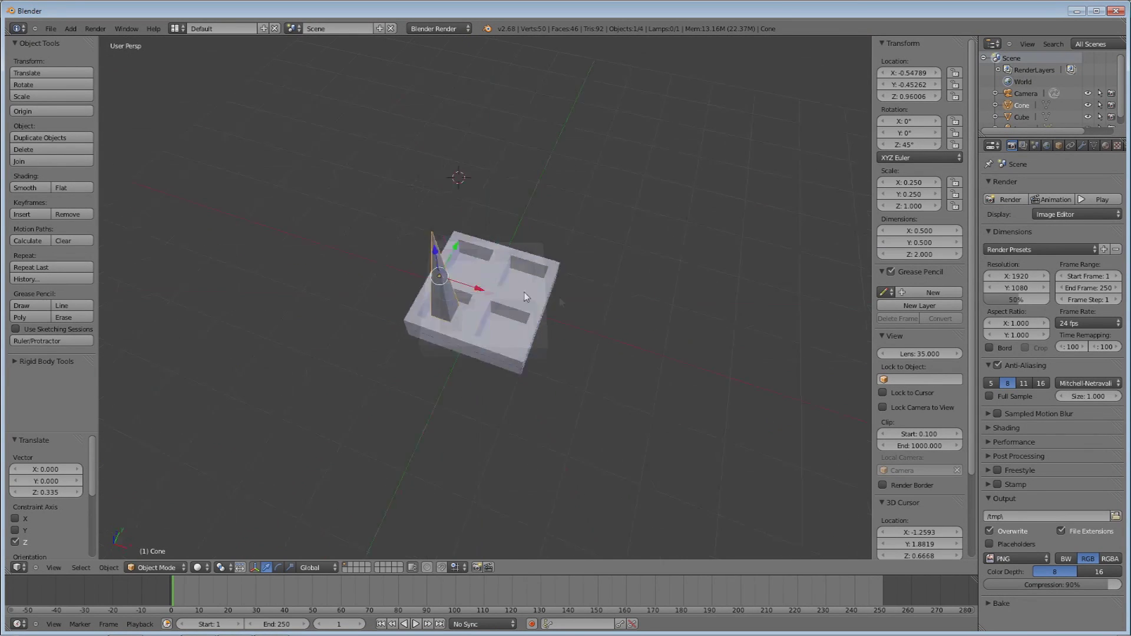
middle_click_drag(524, 292, 325, 240)
middle_click_drag(421, 265, 398, 231)
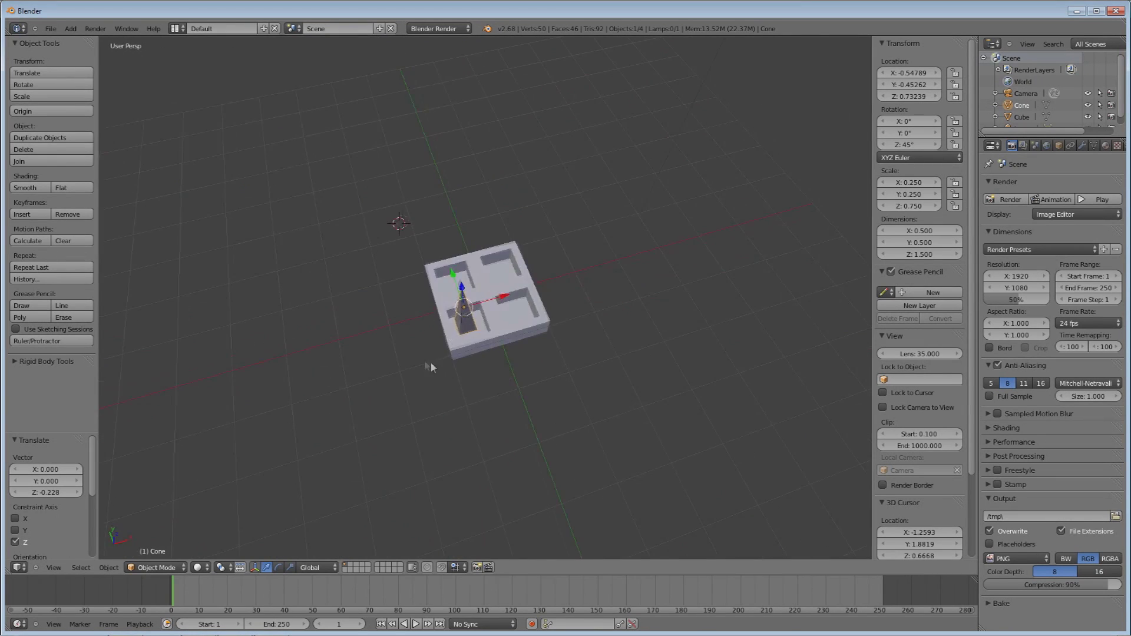
middle_click_drag(430, 363, 589, 240)
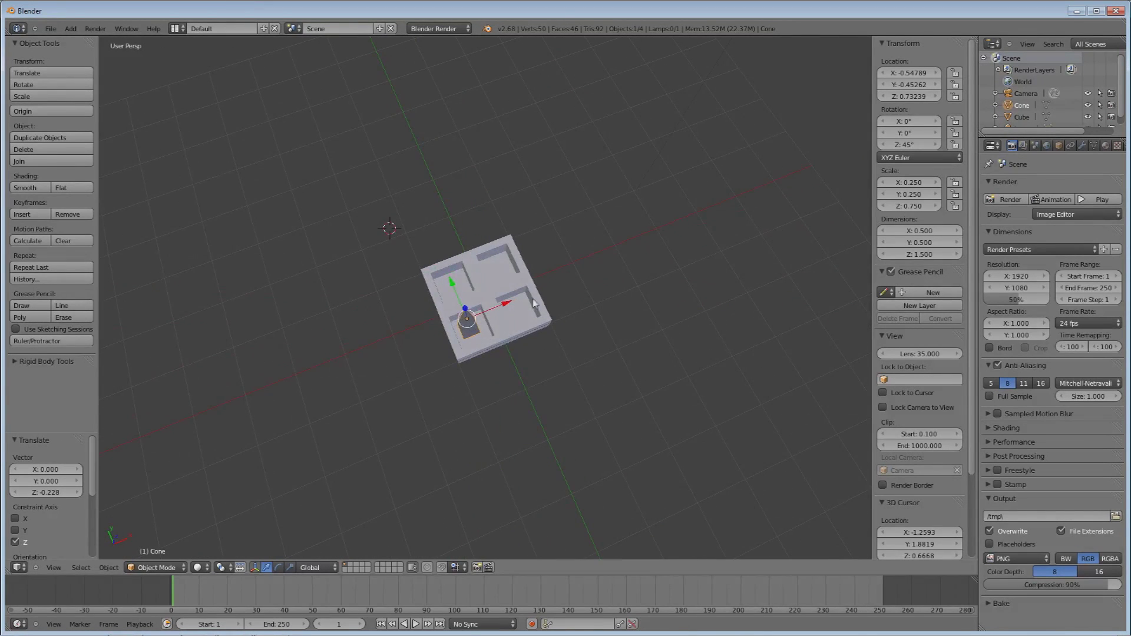
- Place the 3D cursor in the pocket diagonally opposite the pyramid, and reselect the pyramid
left_click(493, 255)
right_click(497, 262)
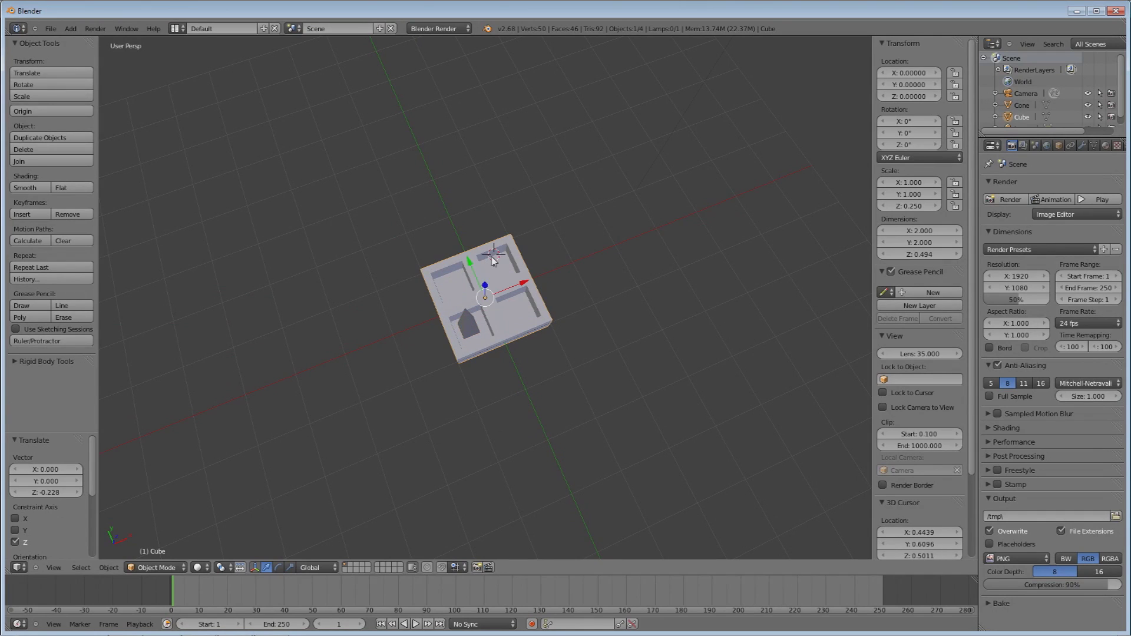
right_click(463, 330)
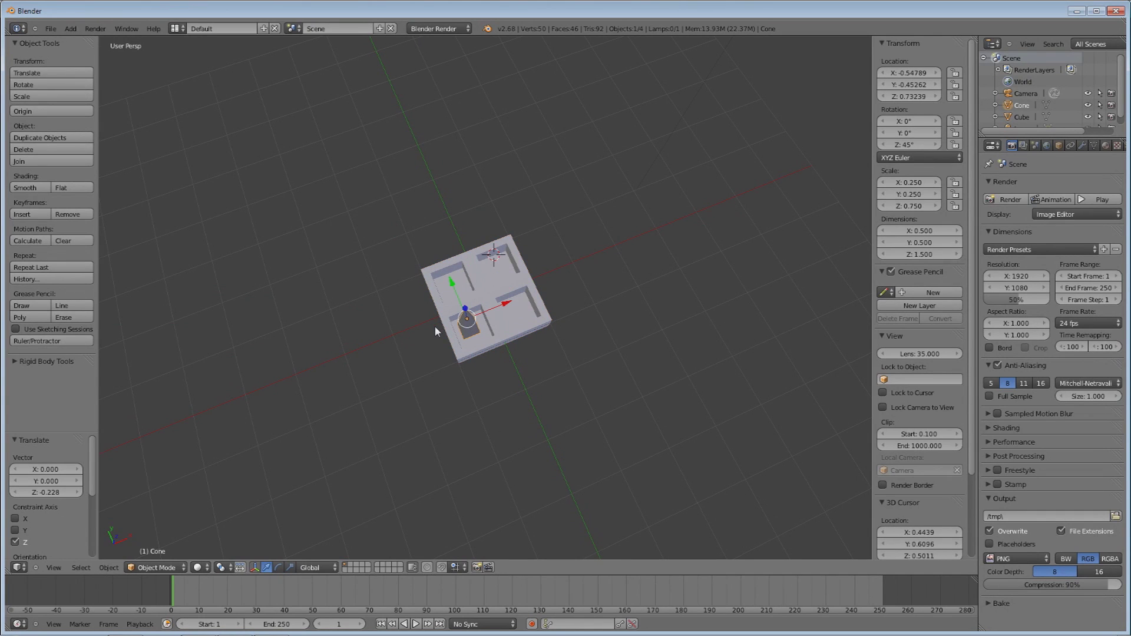
middle_click_drag(487, 381, 485, 396)
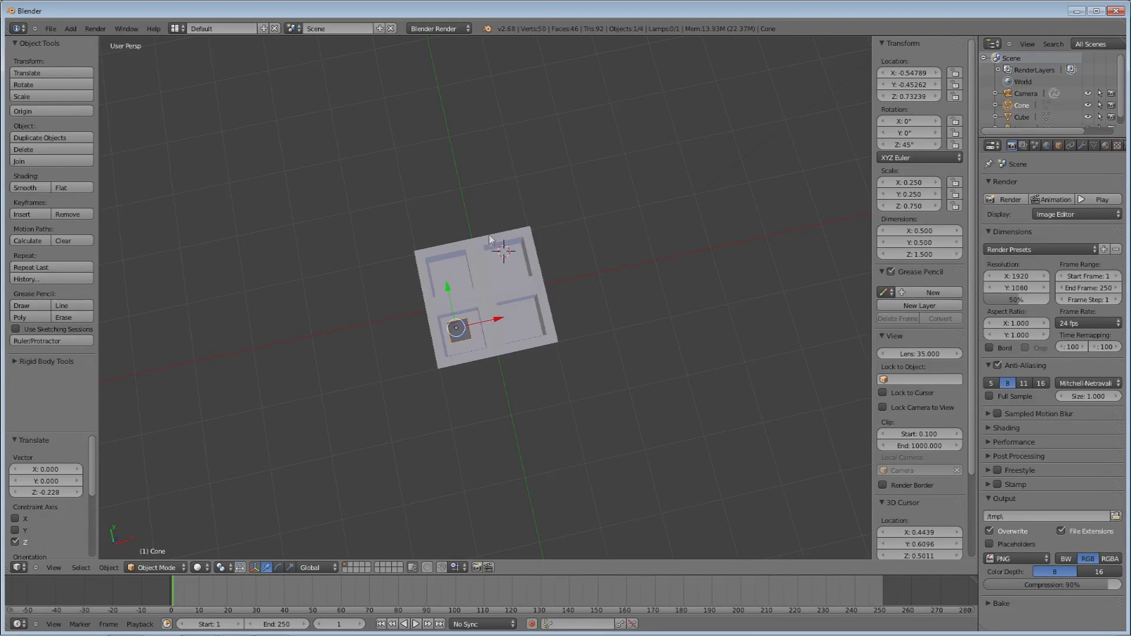
- Set the pyramid's location to 0.5 in both X and Y
left_click(923, 86)
key("BackSpace")
type(".5")
key("Return")
left_click(912, 72)
type(".5")
key("Return")
middle_click_drag(687, 263, 472, 281)
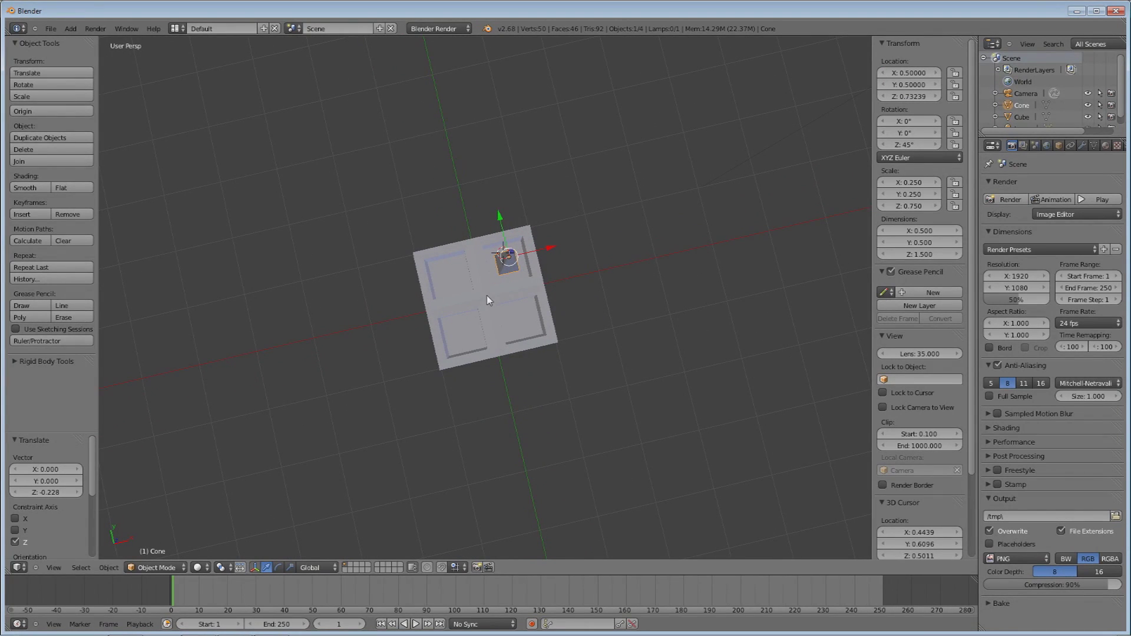
middle_click_drag(482, 296, 486, 295)
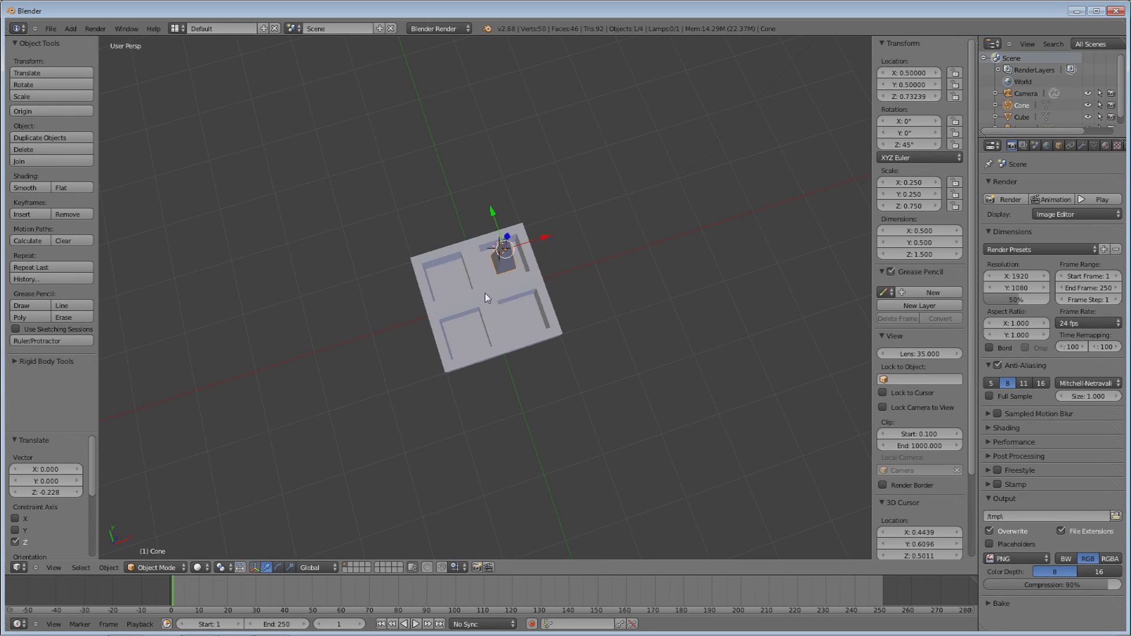
- Paste a copy of the pyramid, shift it along X into the neighbouring pocket, and set its location to X -0.5, Y 0.5
key("ctrl+v")
left_click(515, 255)
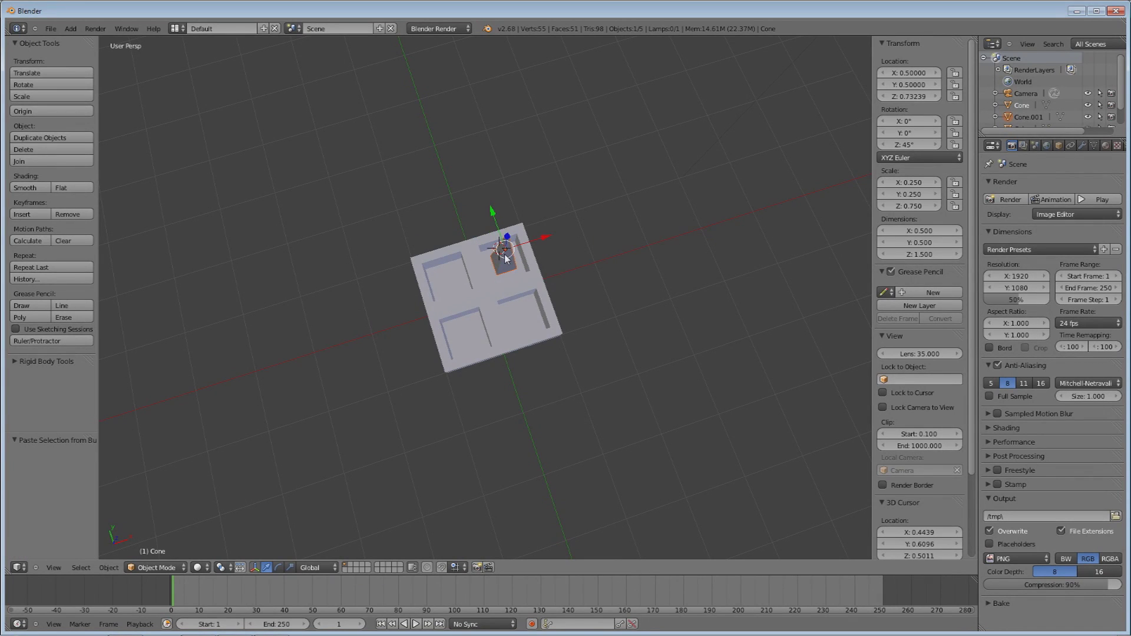
left_click_drag(534, 239, 473, 261)
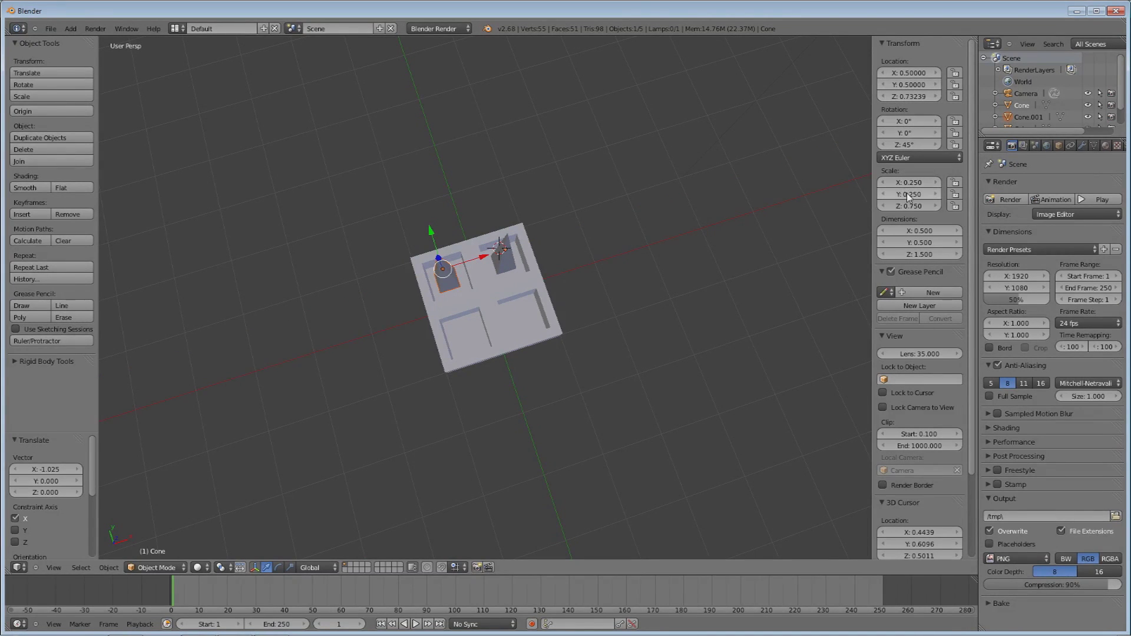
middle_click_drag(823, 131, 757, 186)
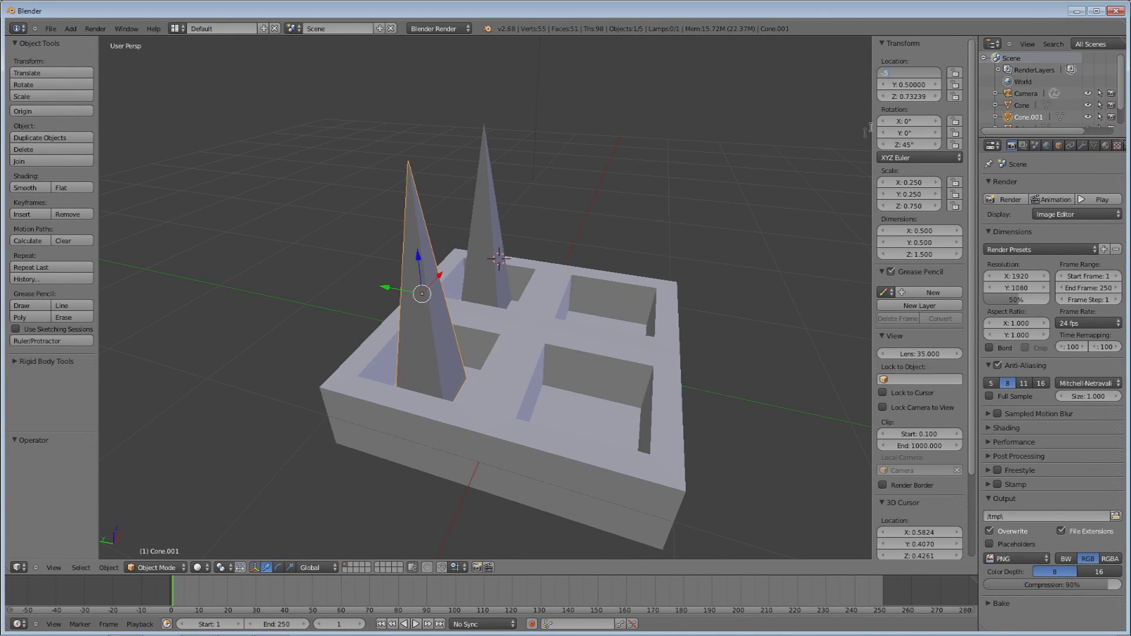
type("-0.5")
key("Return")
type("0.5")
key("Return")
- Paste a copy of the second pyramid and shift it along Y into the adjacent empty pocket, to about Y -0.47
middle_click_drag(678, 300, 469, 321)
key("ctrl+c")
left_click(401, 308)
key("ctrl+v")
left_click(402, 309)
left_click_drag(389, 295, 510, 394)
right_click(514, 397)
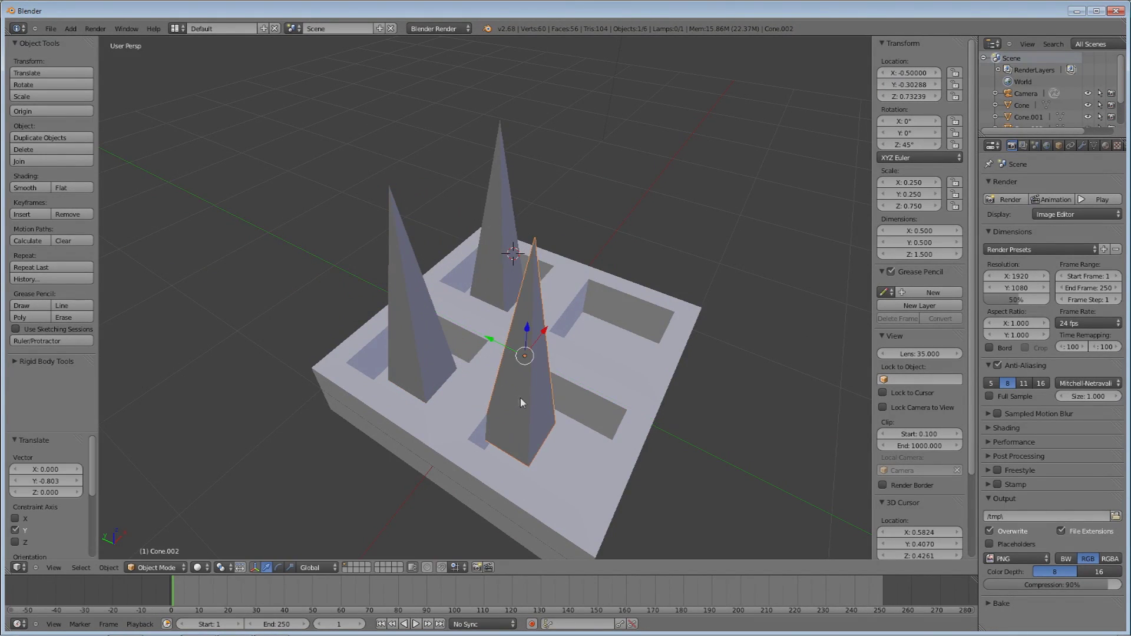
key("g")
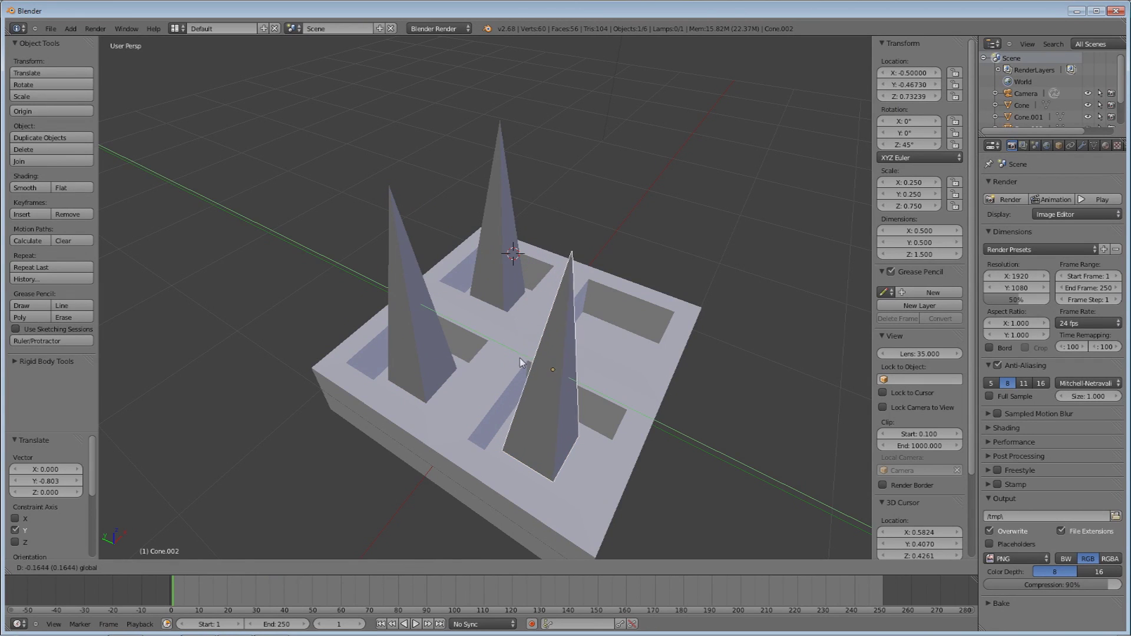
left_click(525, 361)
- Set the third pyramid's Y location to -0.5, keeping its X location at -0.5
left_click(916, 86)
type("-0.5")
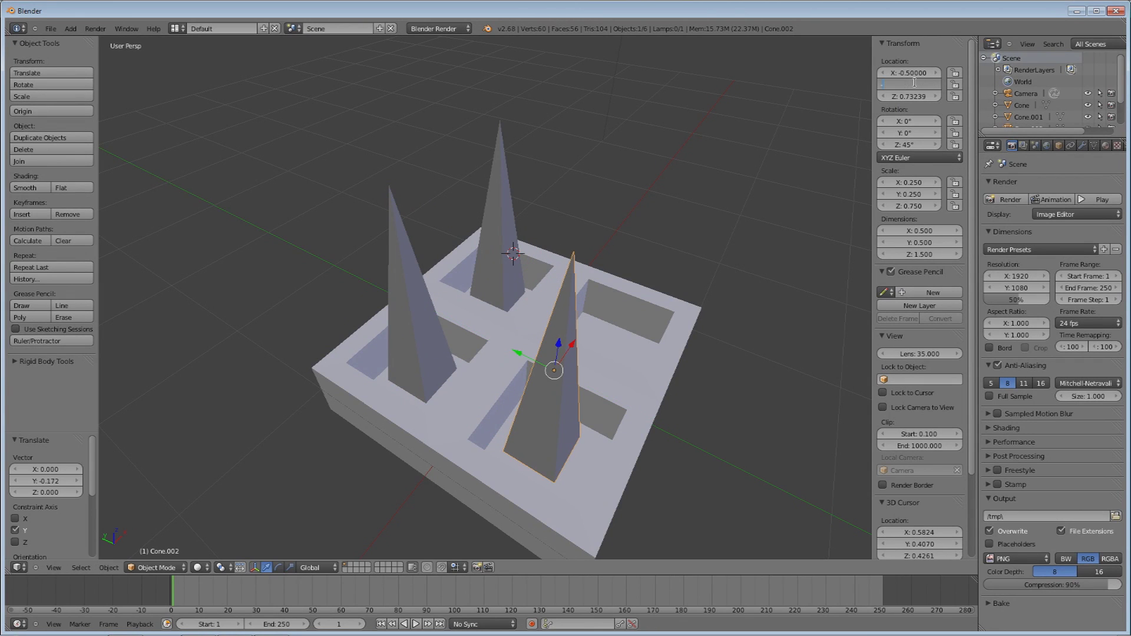
key("Return")
left_click(912, 71)
key("BackSpace")
key("Return")
- Paste a copy of the third pyramid and move it about 0.96 along X into the last empty pocket
middle_click_drag(758, 204, 615, 362)
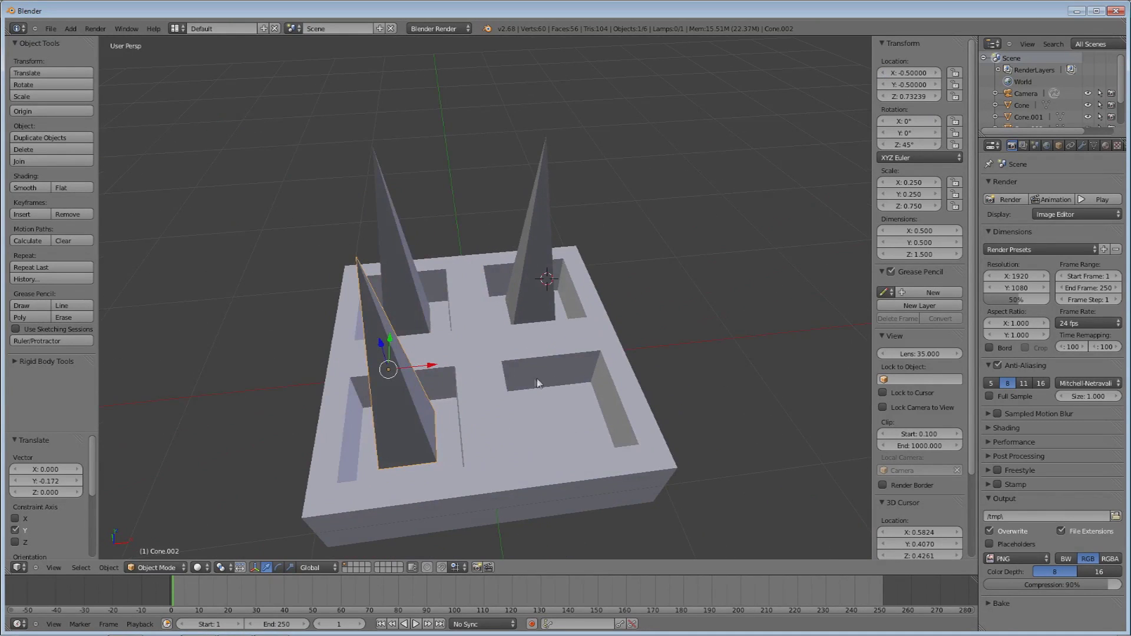
key("ctrl+c")
left_click(483, 380)
key("ctrl+v")
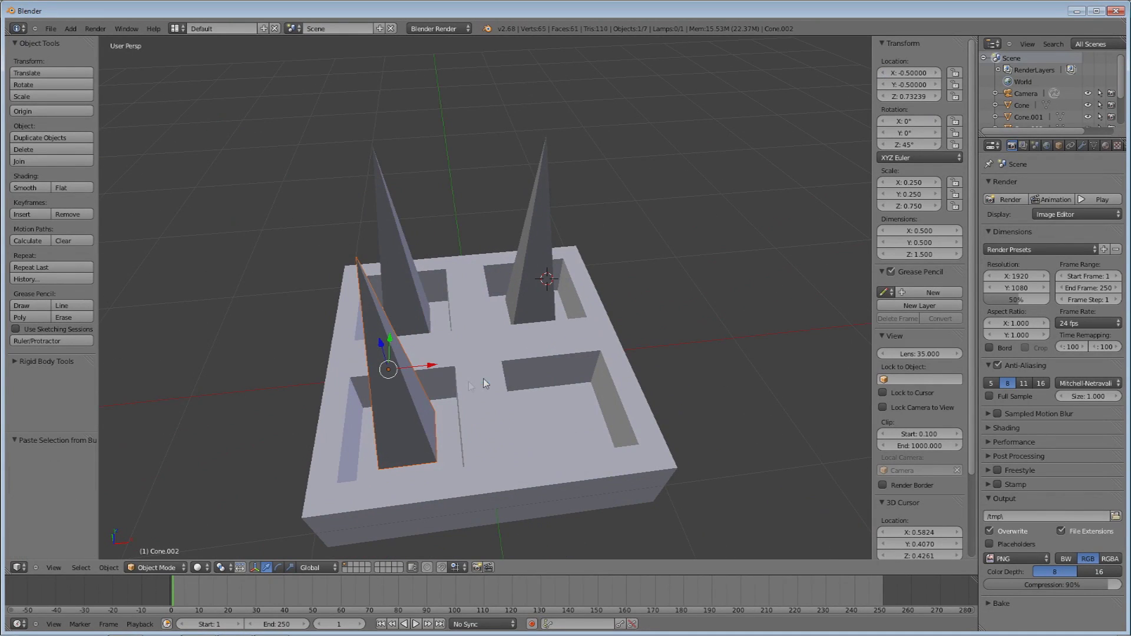
key("g")
key("x")
left_click(604, 368)
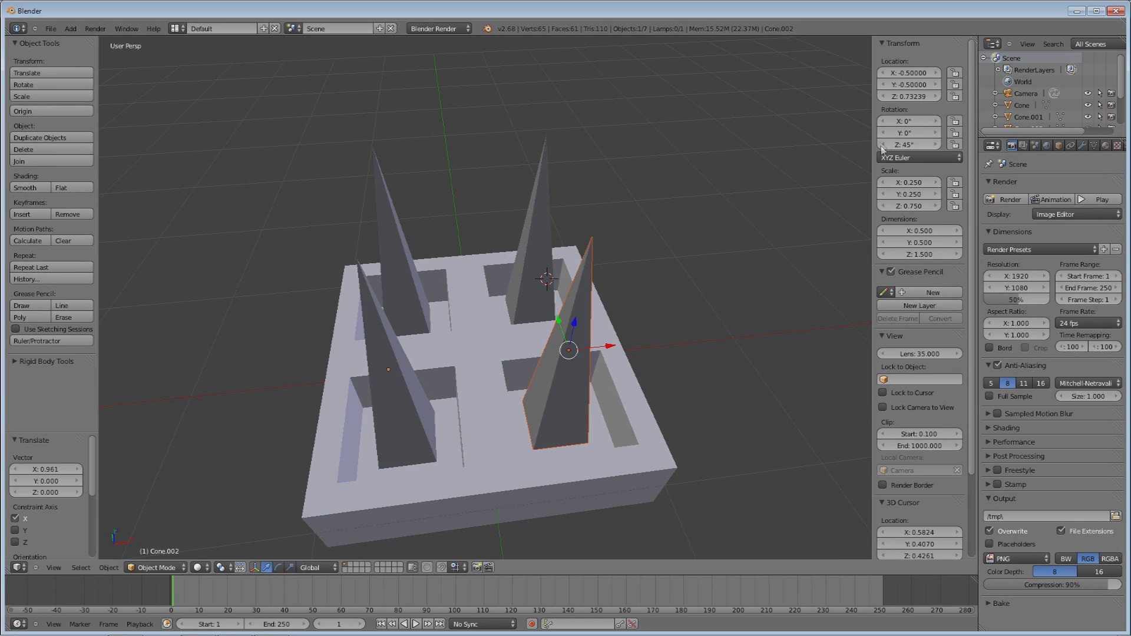
- Set the fourth pyramid's location to X 0.5 and Y -0.5
scroll(668, 278, "up", 2)
left_click(910, 73)
key("BackSpace")
type(".5")
key("Return")
left_click(910, 85)
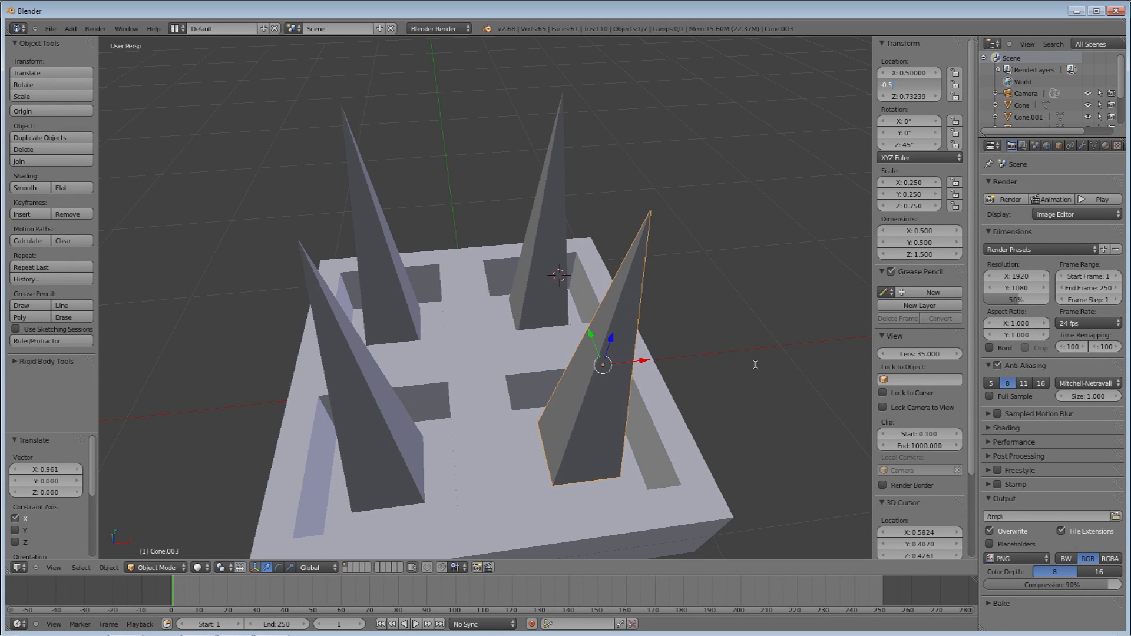
key("Return")
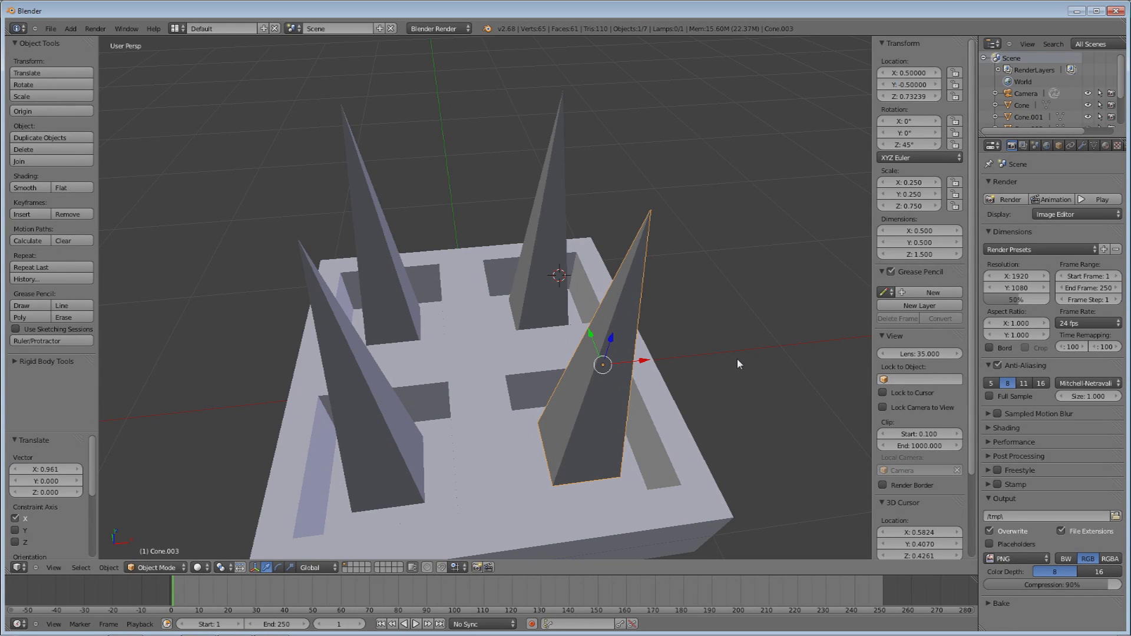
- Deselect everything and examine the slab with its four pyramids from several angles and distances
key("Tab")
key("Tab")
key("a")
middle_click_drag(731, 358, 635, 318)
scroll(535, 311, "down", 5)
scroll(500, 308, "up", 4)
scroll(634, 318, "down", 5)
middle_click_drag(542, 324, 548, 364)
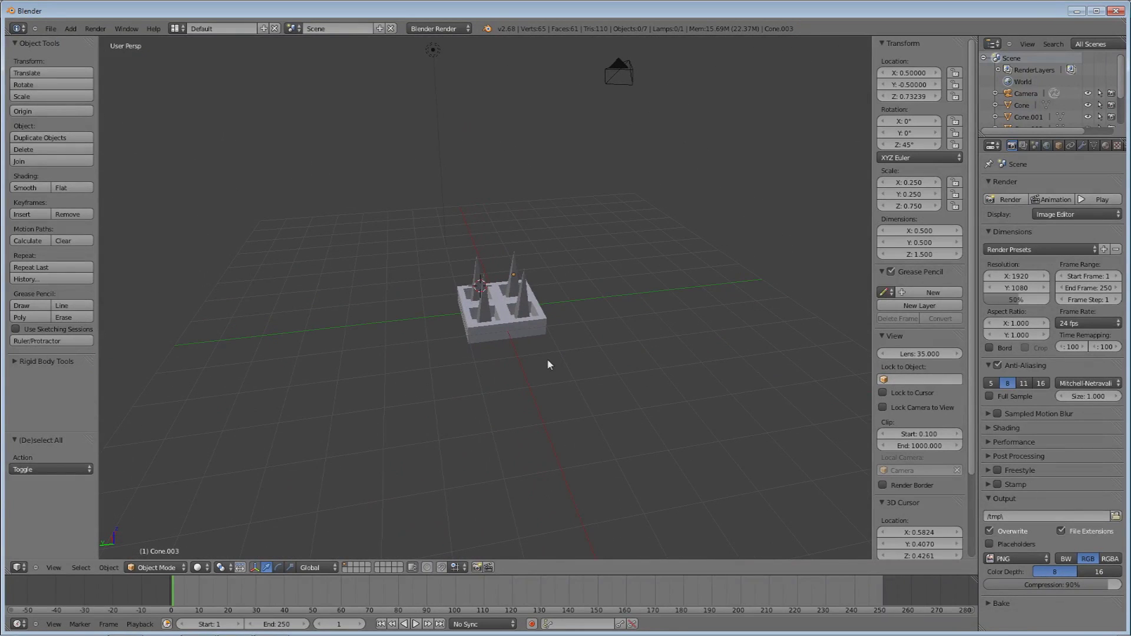
middle_click_drag(548, 364, 667, 353)
middle_click_drag(623, 312, 647, 347)
scroll(496, 425, "up", 5)
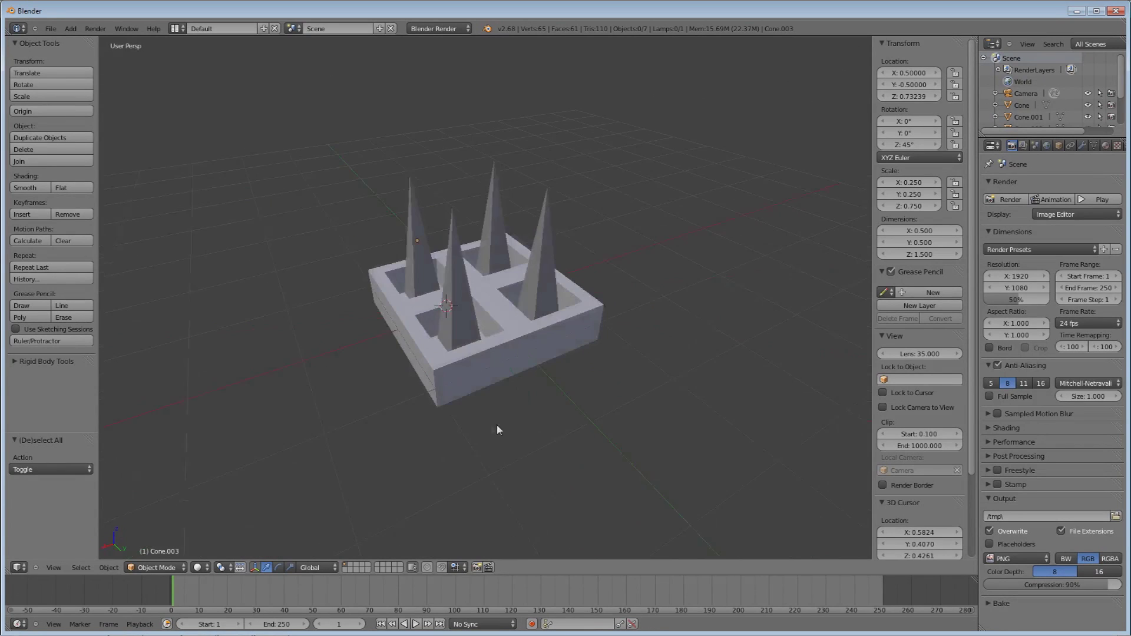
- Select the pyramids one at a time to check that they are separate objects, and inspect the model from all sides
right_click(464, 313)
right_click(537, 290)
right_click(489, 241)
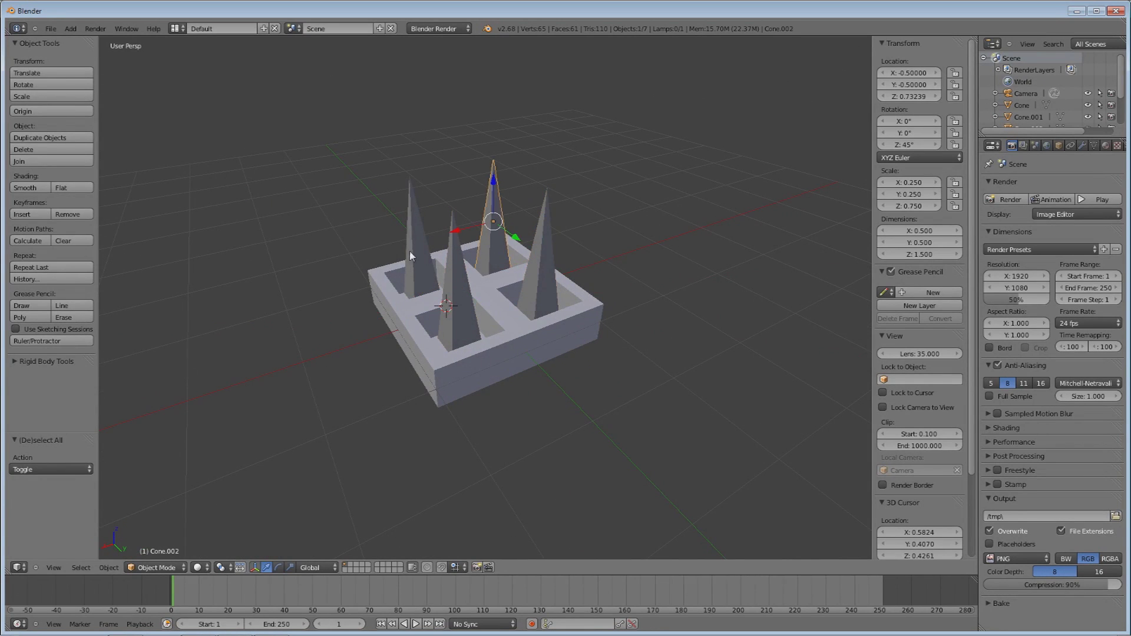
right_click(411, 250)
right_click(456, 262)
right_click(526, 285)
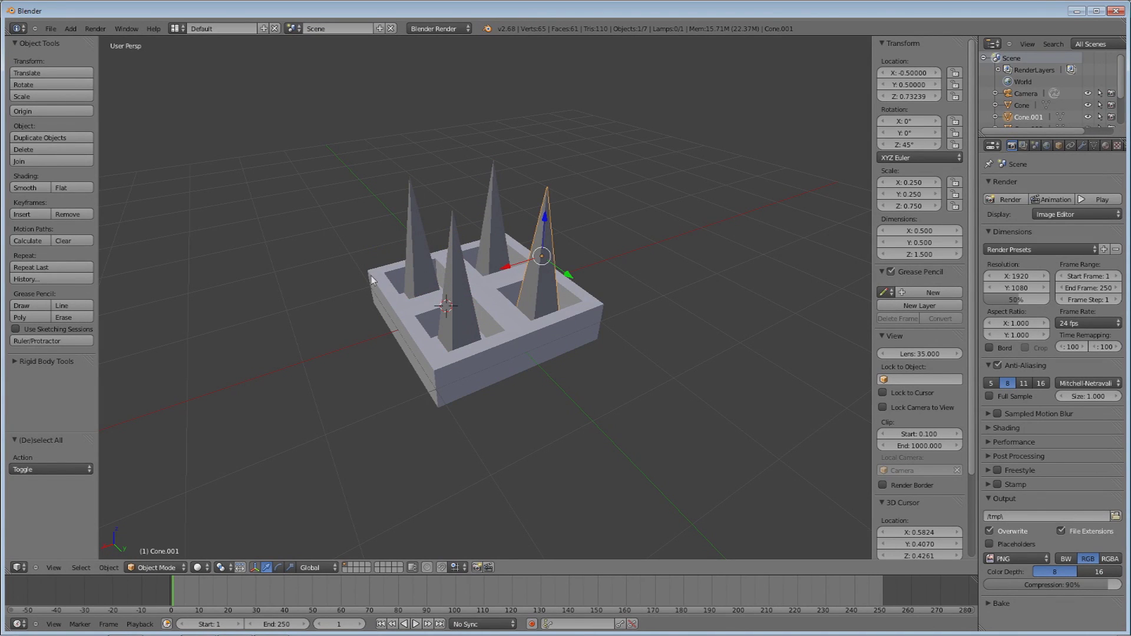
middle_click_drag(341, 309, 427, 342)
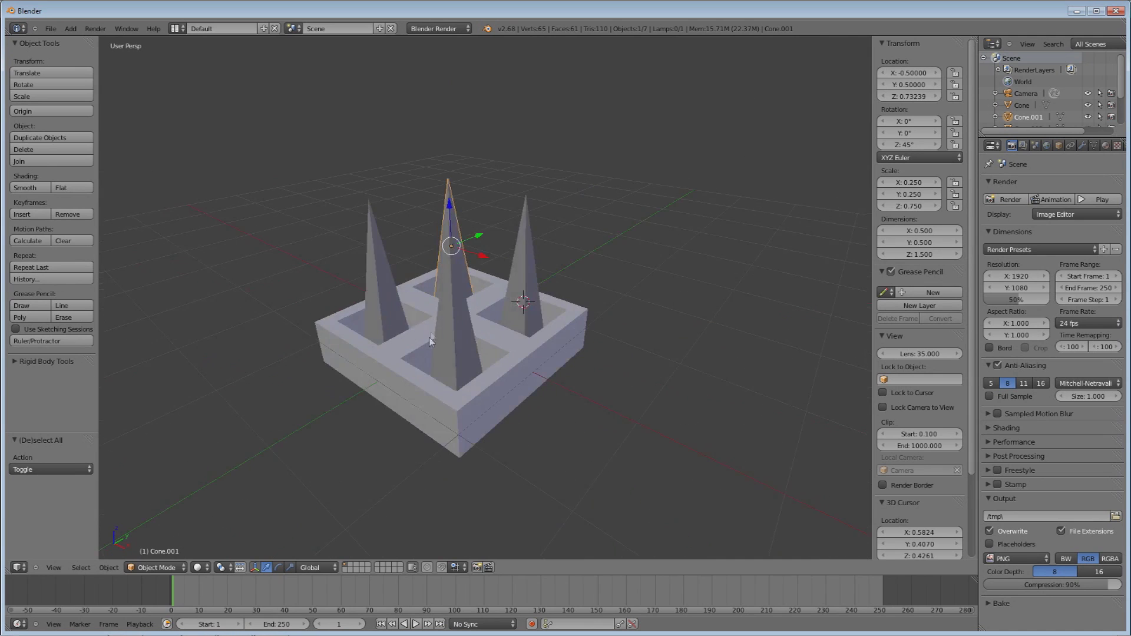
middle_click_drag(210, 234, 337, 278)
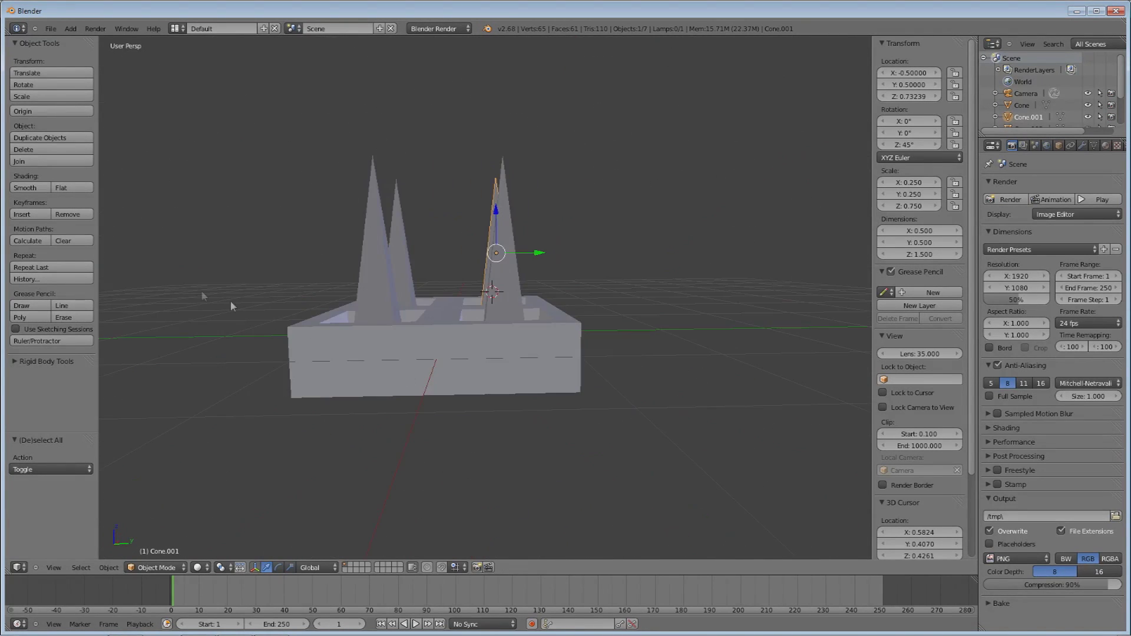
middle_click_drag(232, 302, 328, 335)
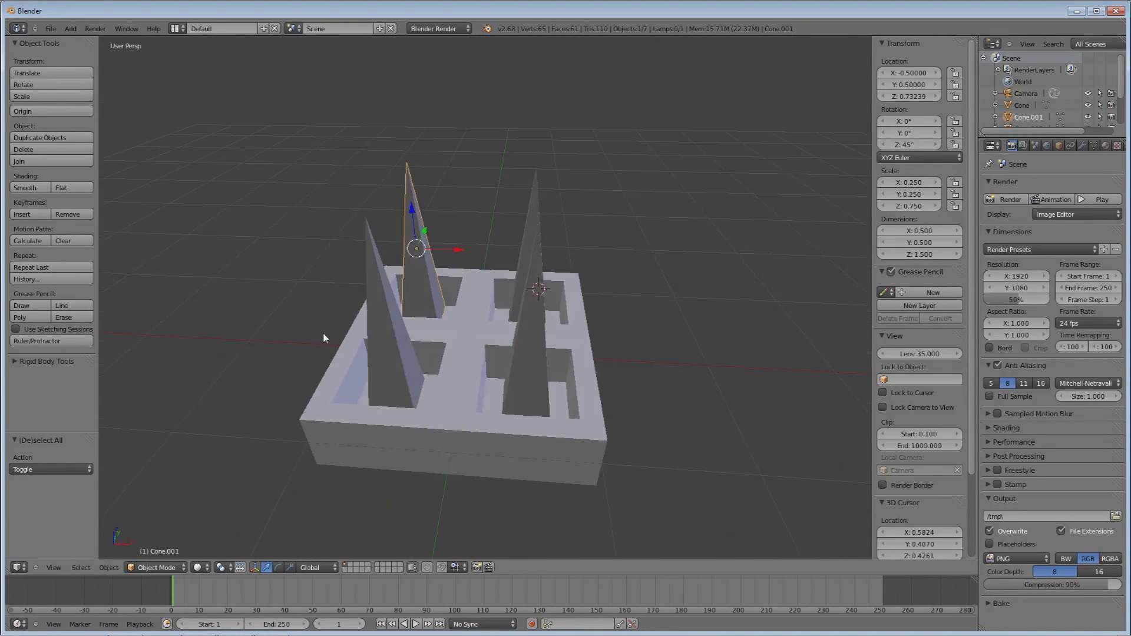
middle_click_drag(388, 356, 543, 436)
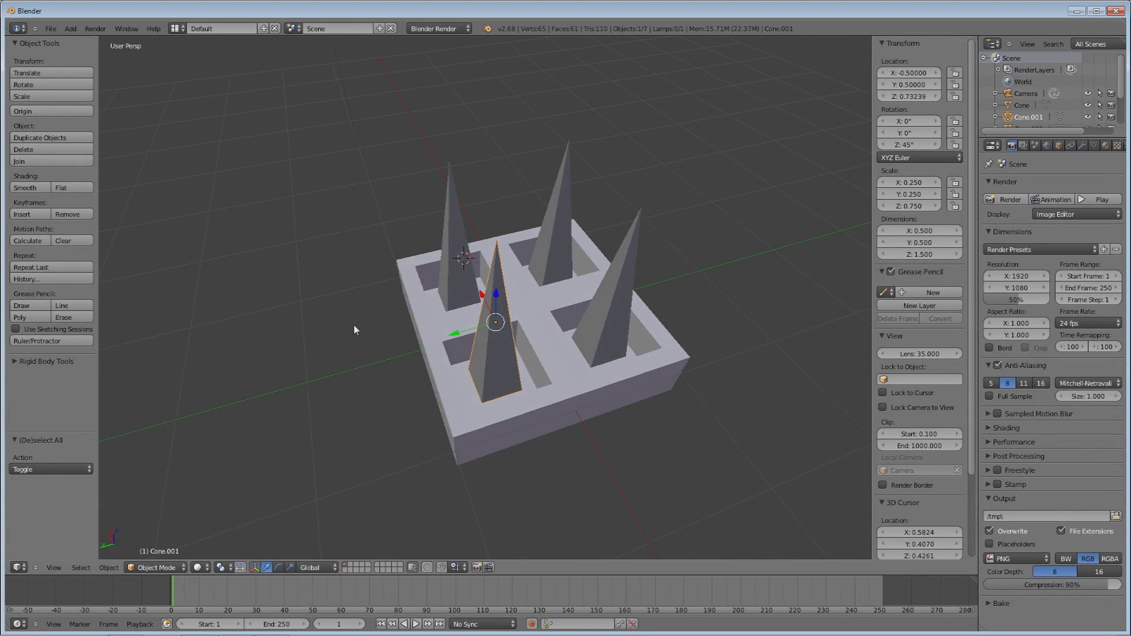
middle_click_drag(288, 306, 324, 283)
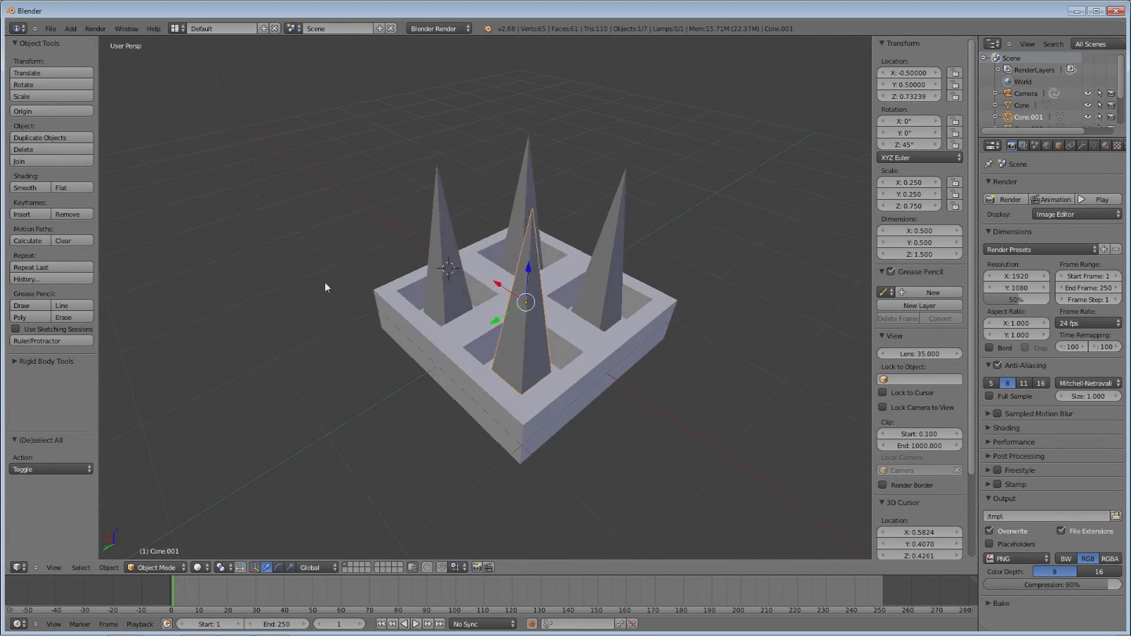
- Select all four pyramids together and join them into one object
middle_click_drag(357, 291, 351, 335)
right_click(443, 286, "shift")
right_click(488, 235, "shift")
right_click(599, 259, "shift")
mouse_move(702, 411)
middle_mouse_down()
mouse_move(699, 437)
mouse_move(694, 419)
middle_mouse_up()
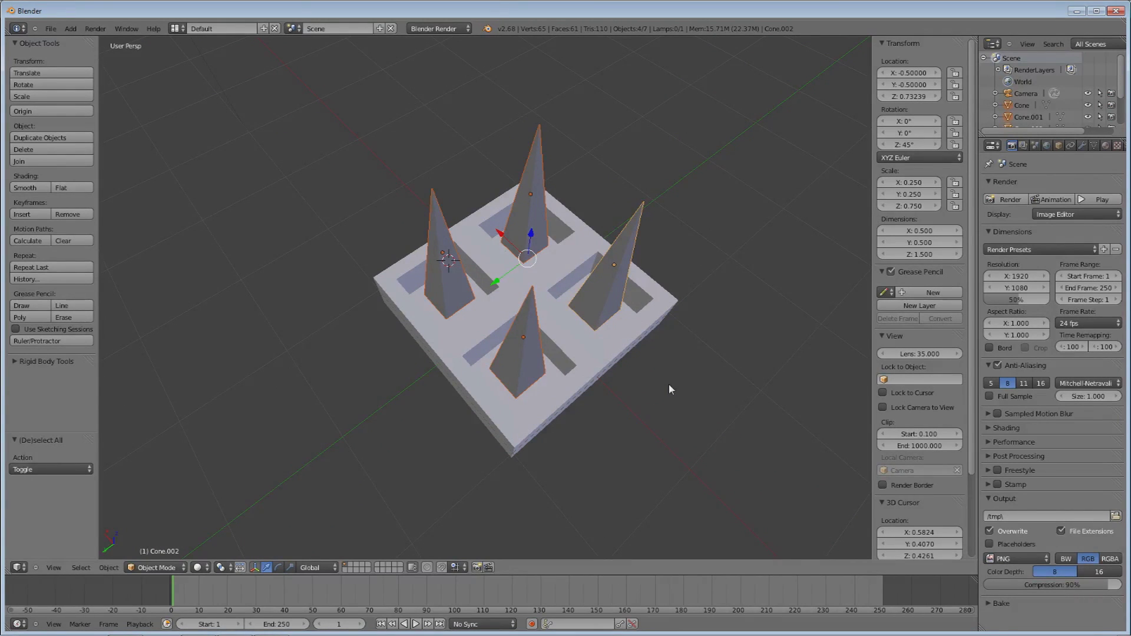
key("ctrl+j")
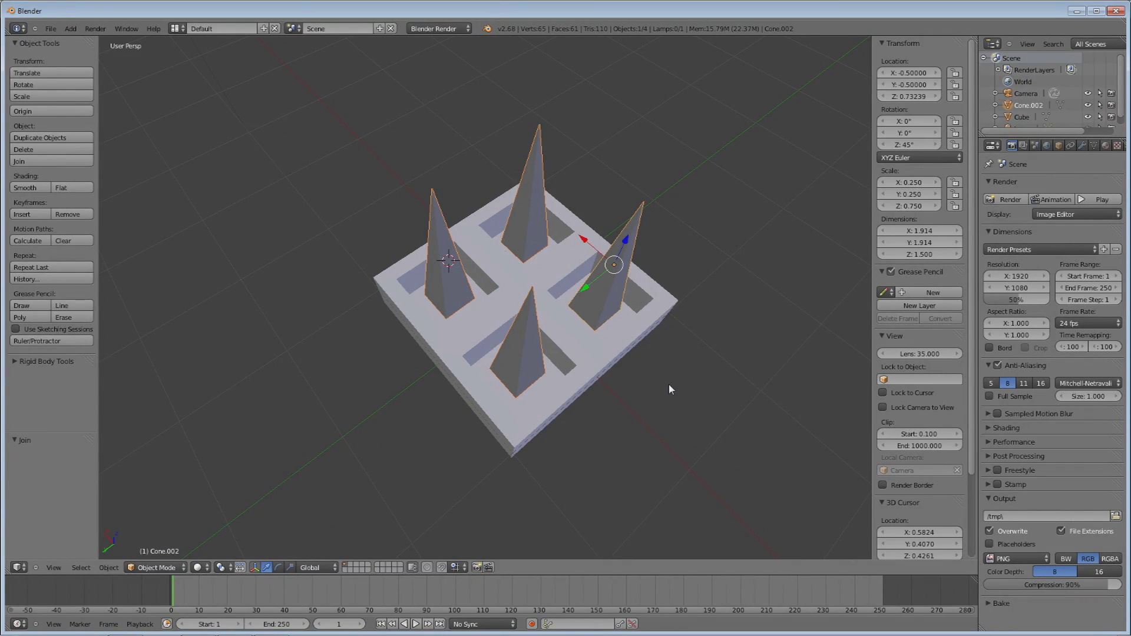
- Check the join by selecting the spikes object and the slab in turn
middle_click_drag(681, 396, 512, 381)
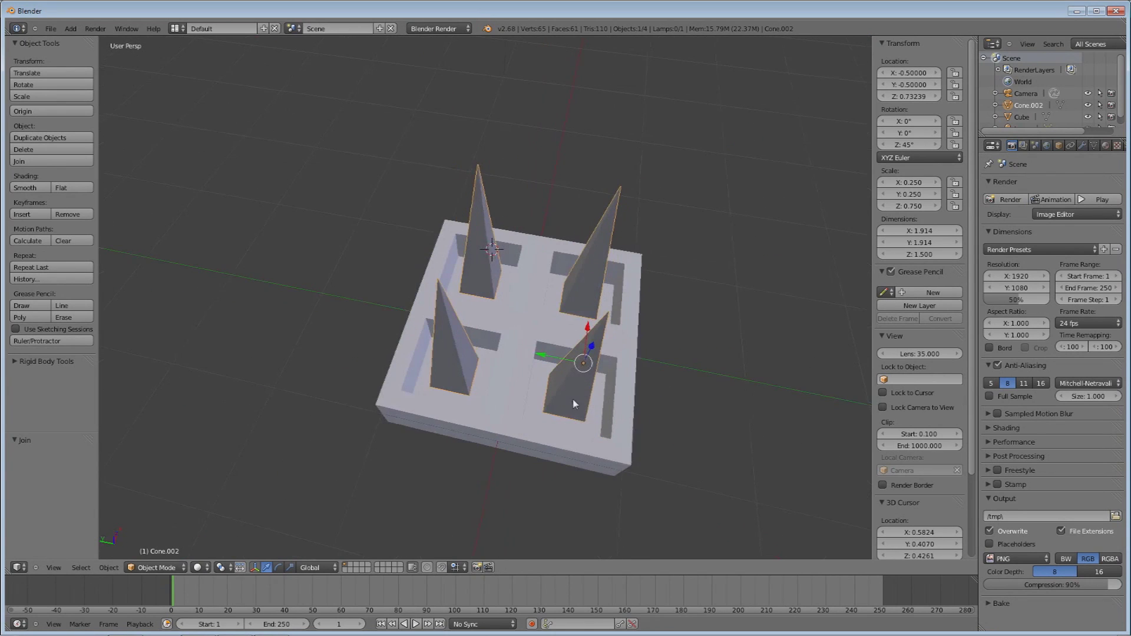
left_click(454, 353)
key("a")
right_click(453, 350)
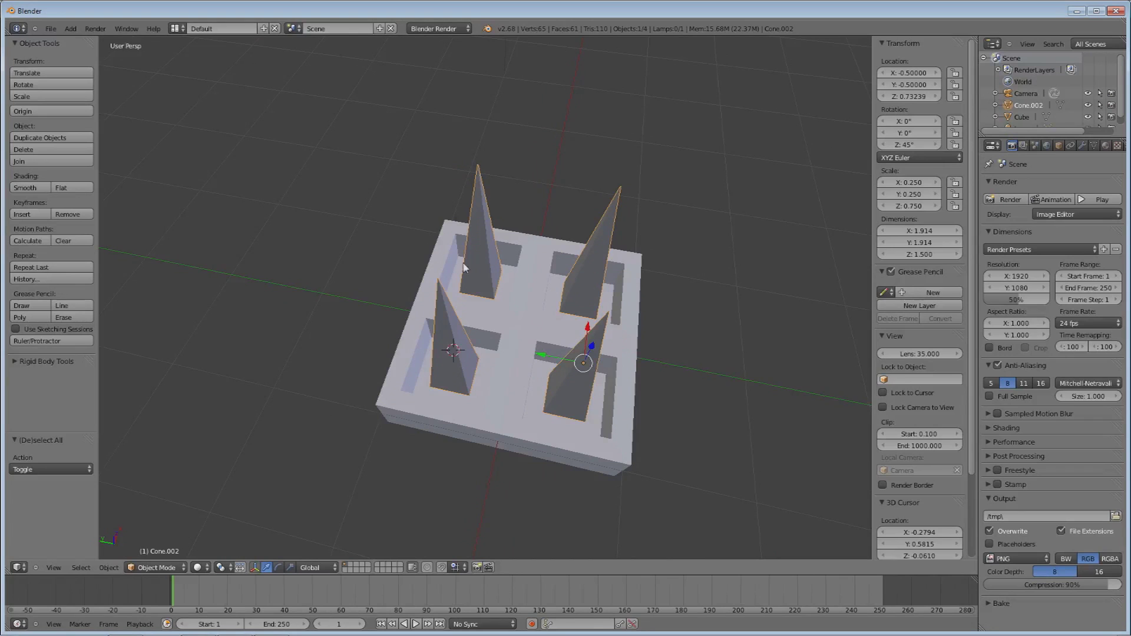
left_click(393, 153)
right_click(446, 243)
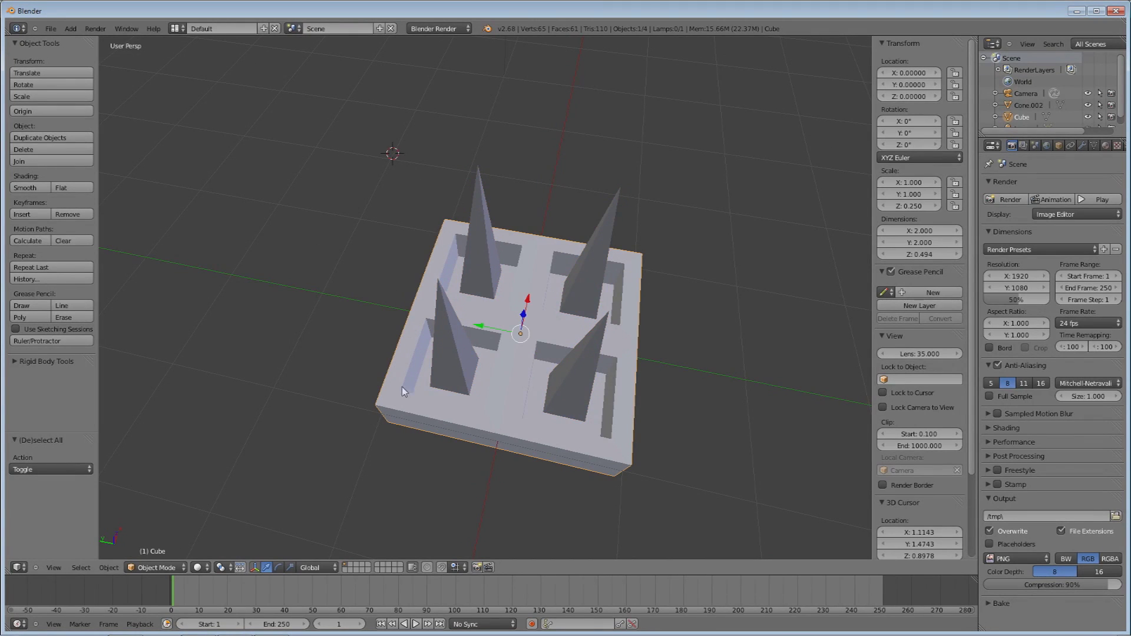
- Try lowering the joined spikes about 1.26 along Z through the slab, and undo the move
middle_click_drag(535, 380, 434, 355)
right_click(438, 346)
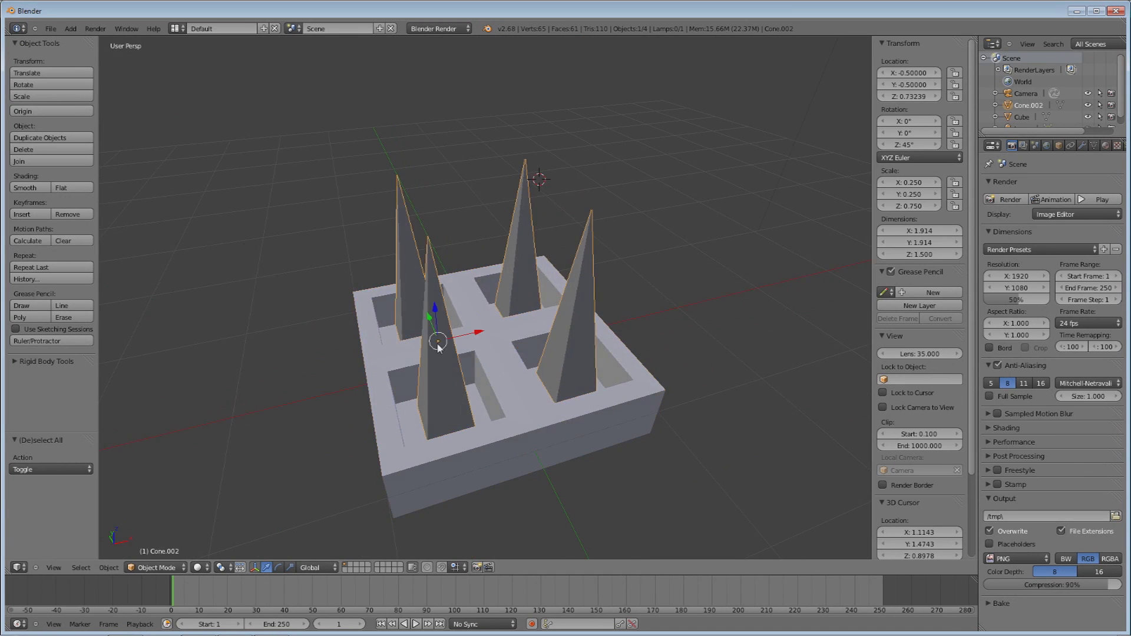
key("g")
key("z")
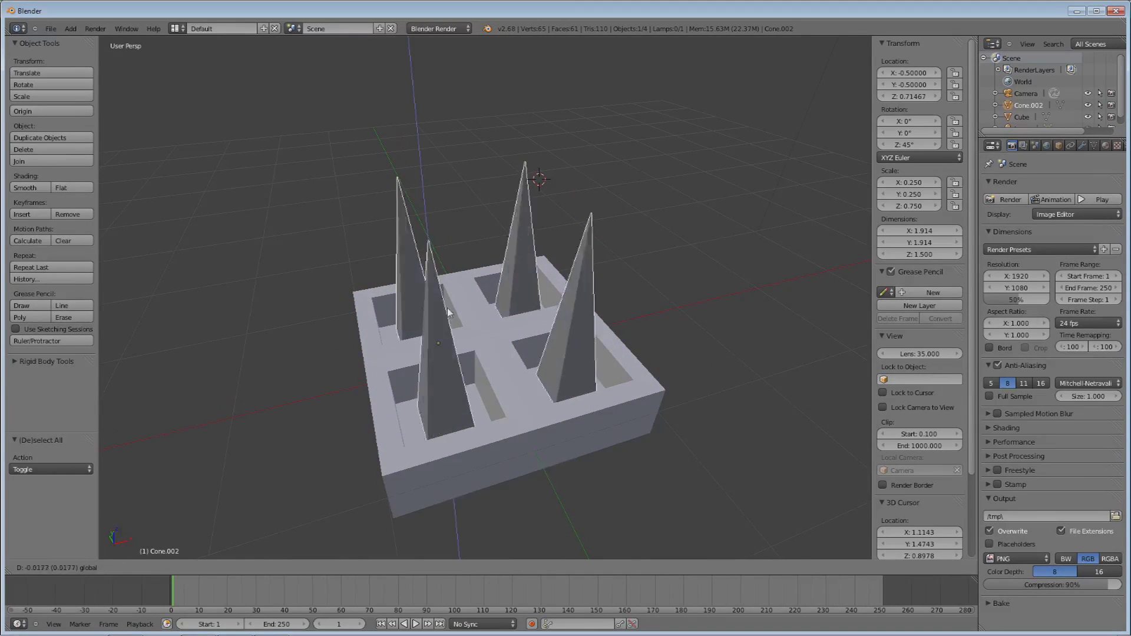
left_click(461, 420)
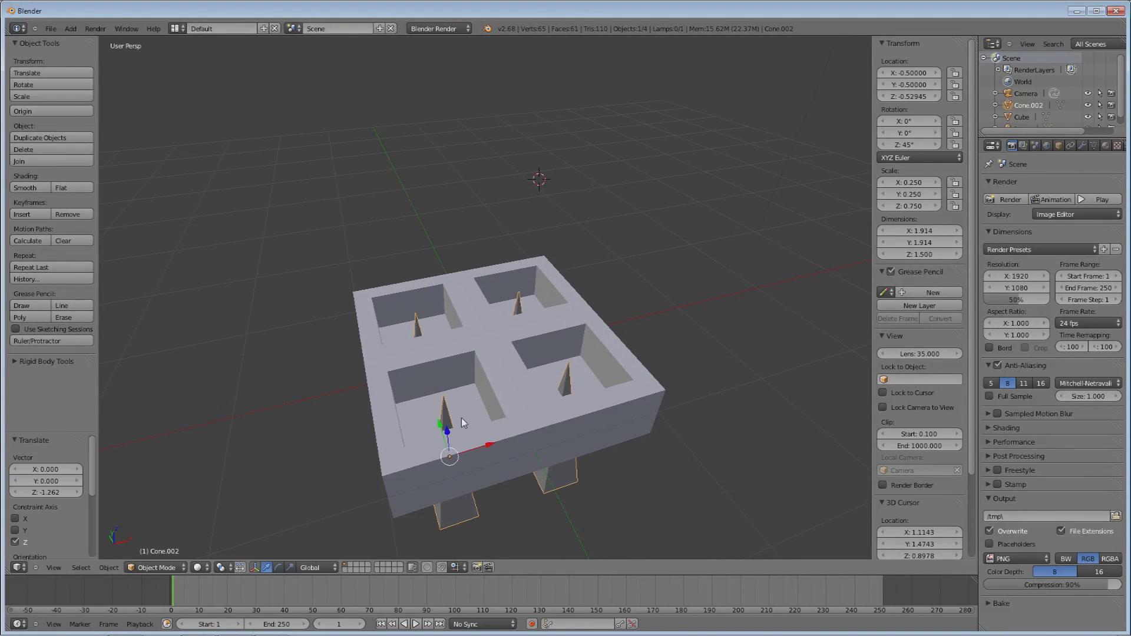
key("ctrl+z")
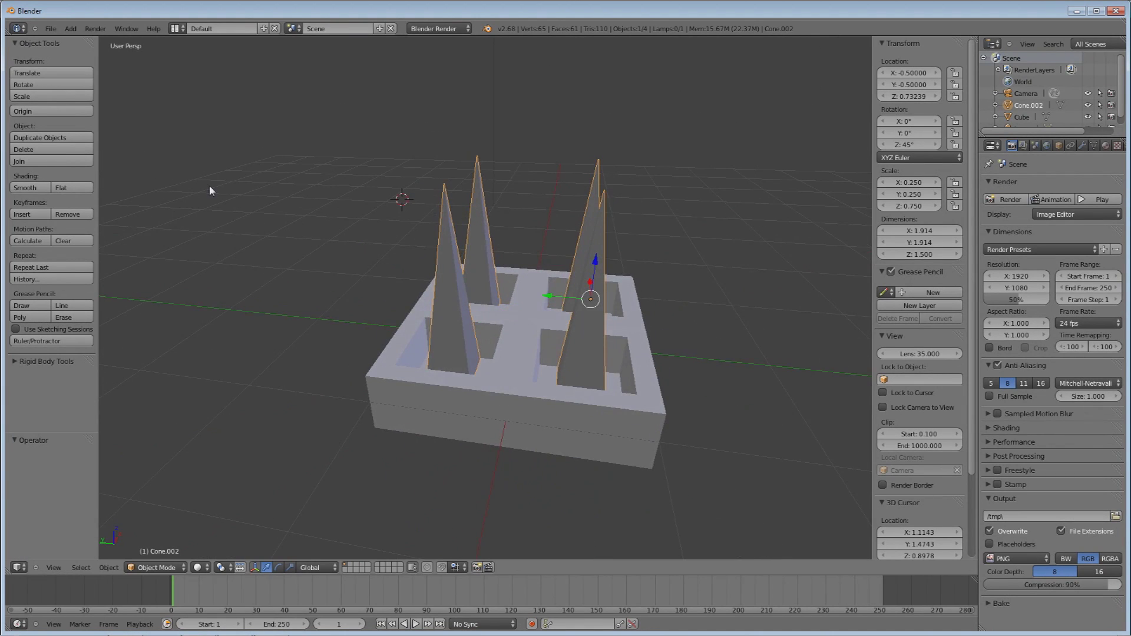
- Start saving the model as a new file and browse to the Go Home\Assets\Objects folder in Google Drive
left_click(51, 29)
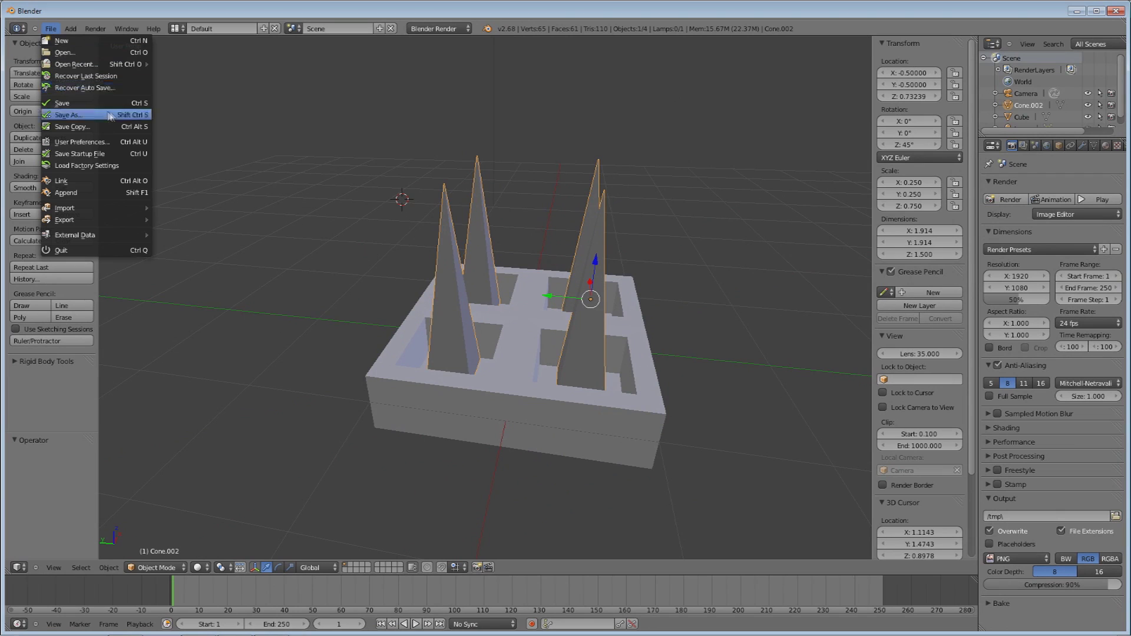
left_click(83, 118)
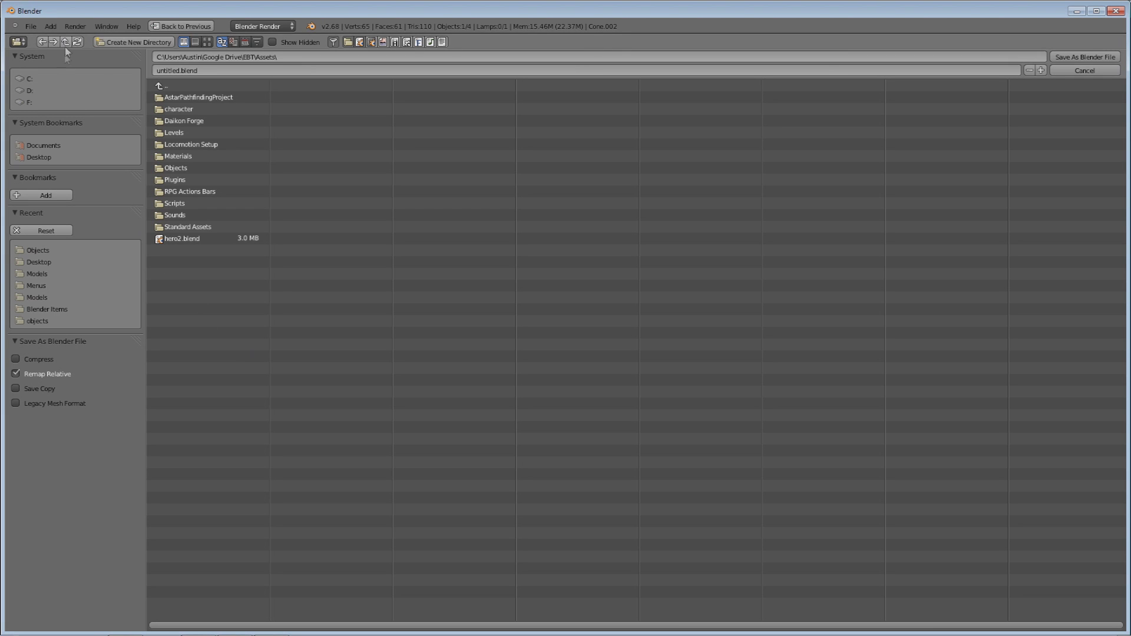
left_click(291, 57)
left_click_drag(248, 56, 286, 59)
key("BackSpace")
key("Return")
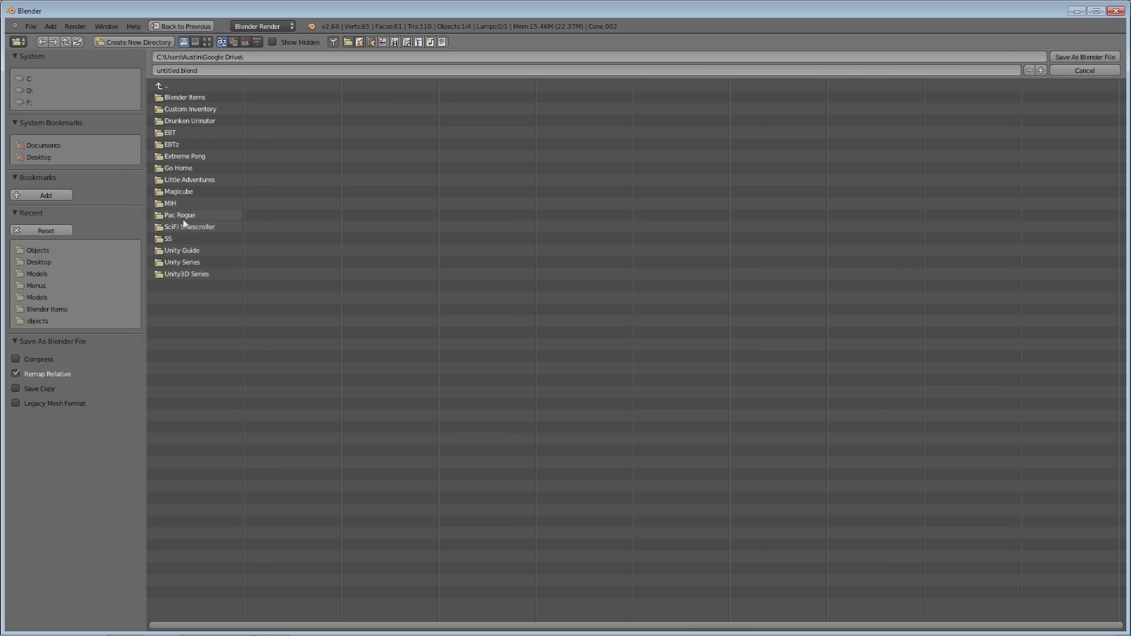
left_click(188, 167)
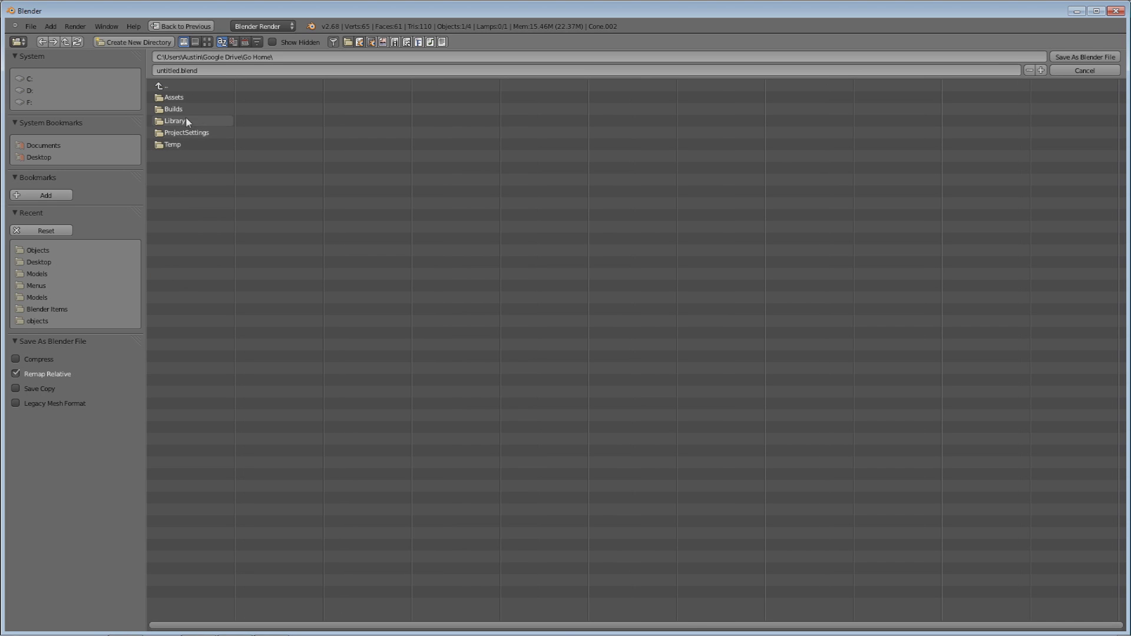
left_click(180, 98)
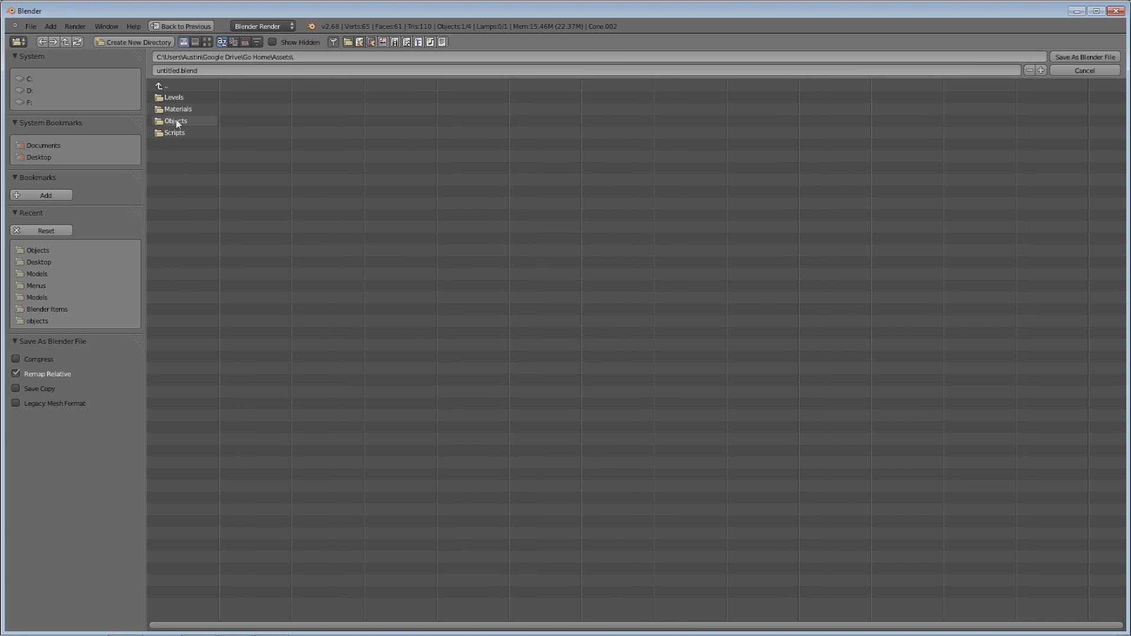
left_click(176, 121)
- Name the file wall_spike and save it in the Objects folder
left_click(225, 70)
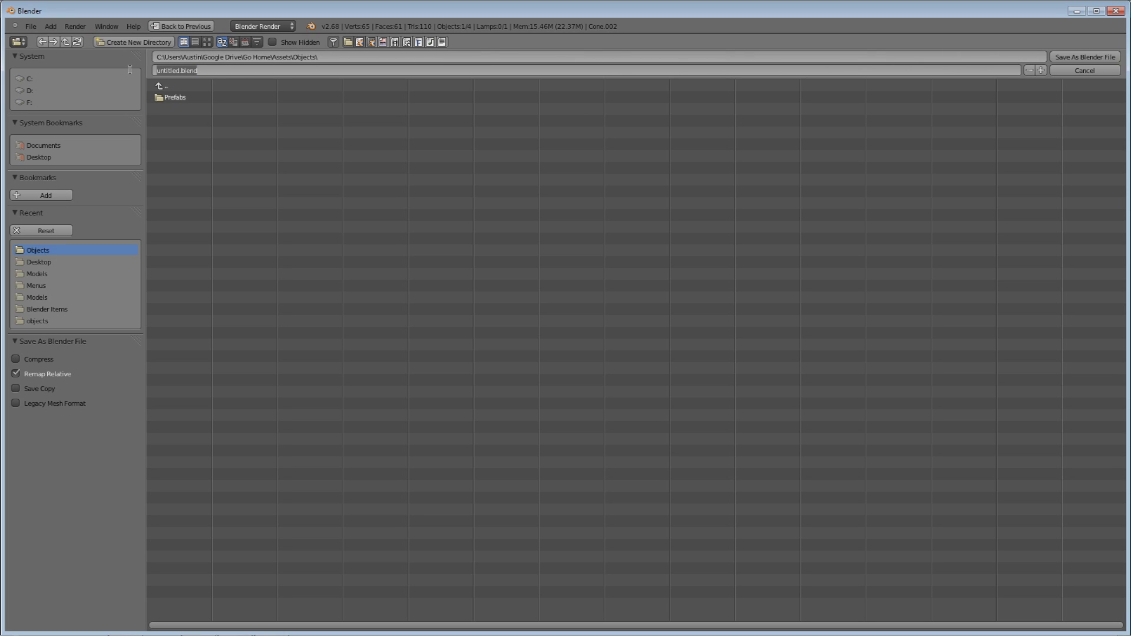
type("wall_spike")
left_click(1081, 57)
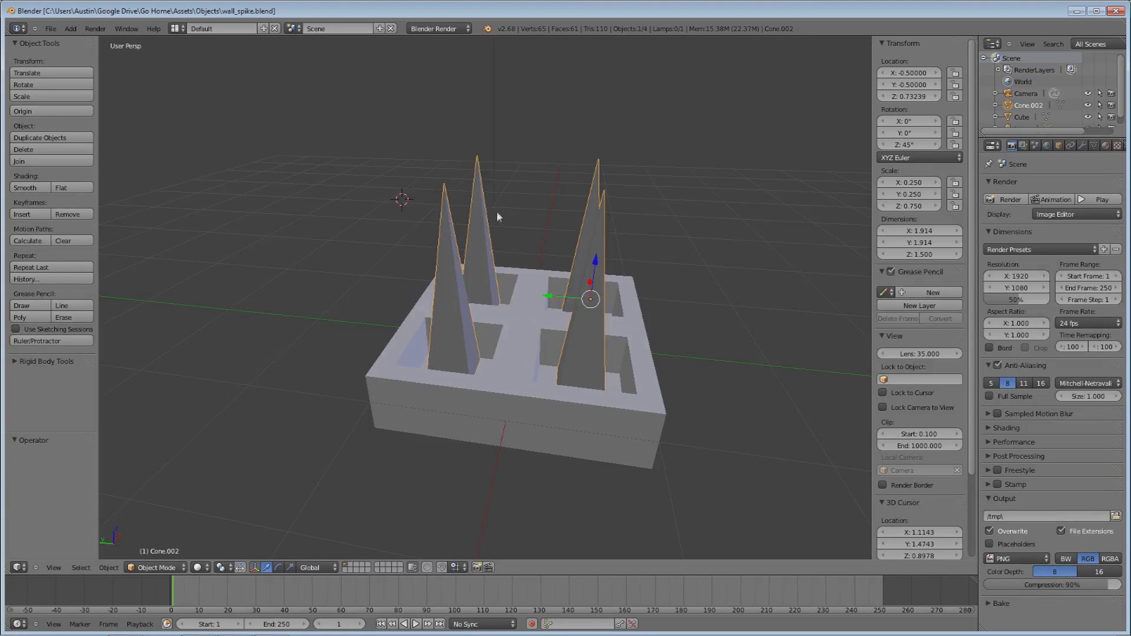
middle_click_drag(498, 217, 401, 224)
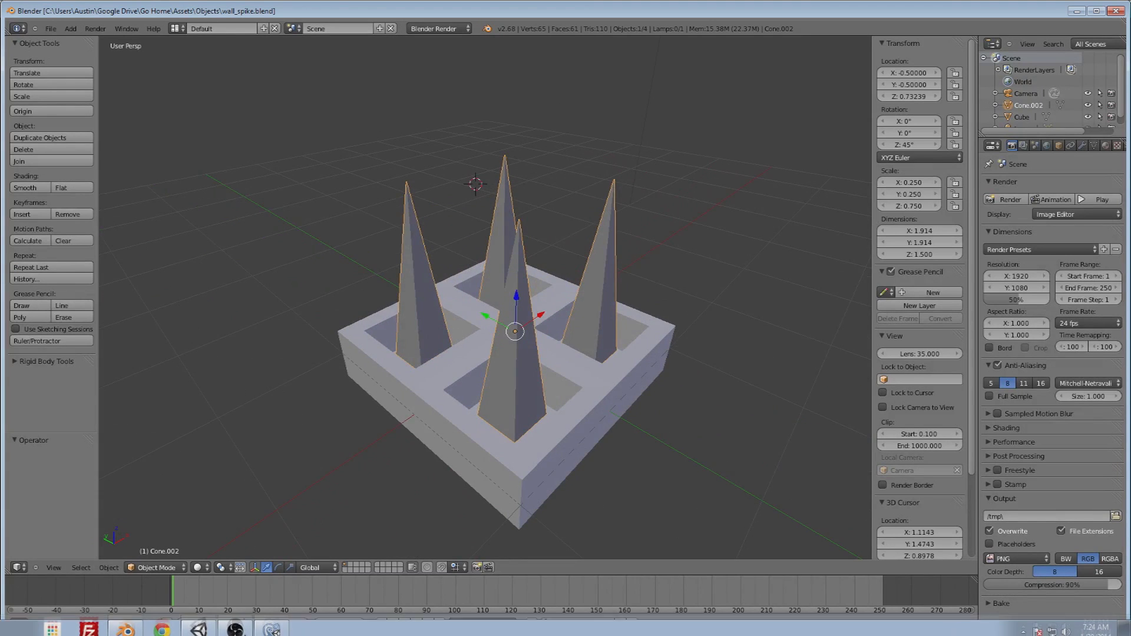
- Switch to Unity, select the wall_spike model in the project's Objects folder and rotate its preview
left_click(198, 623)
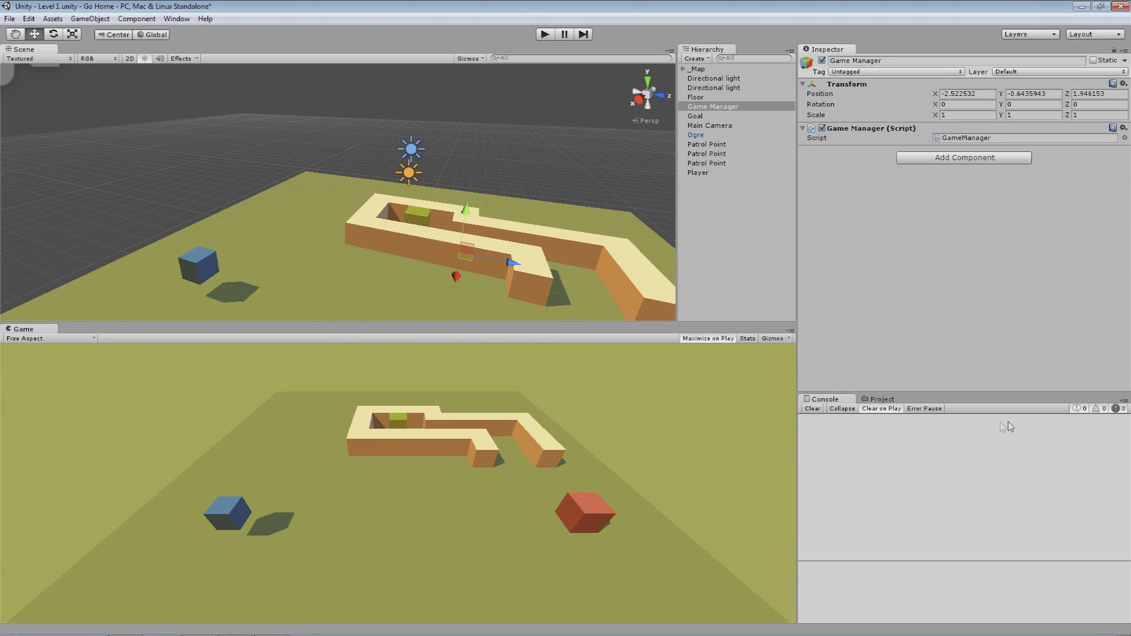
left_click(882, 399)
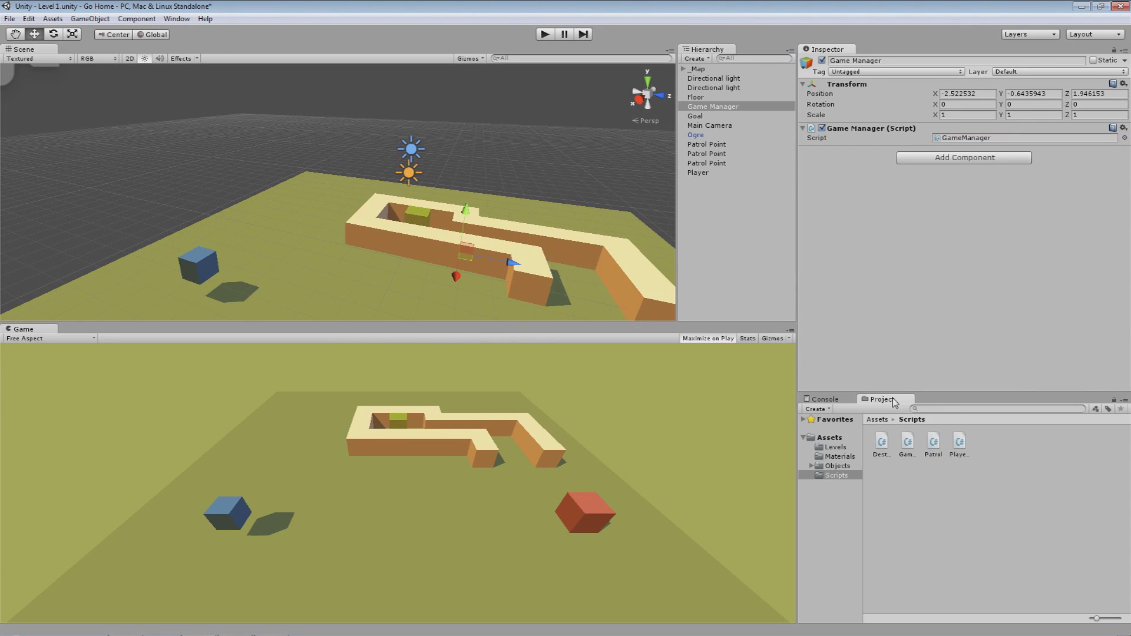
left_click(852, 465)
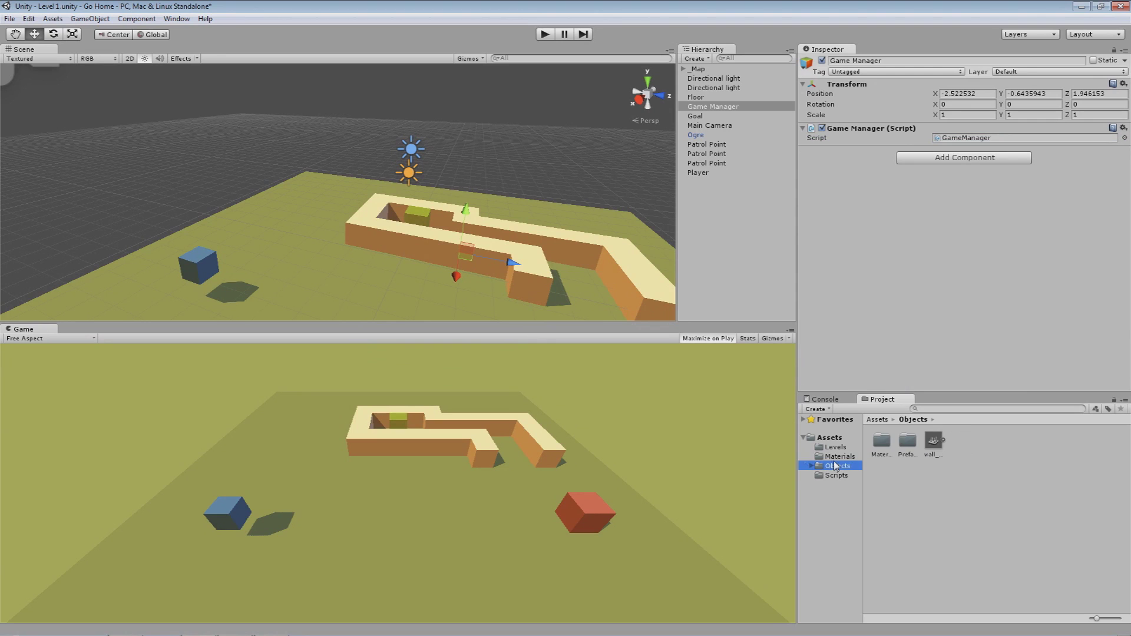
left_click(941, 452)
left_click_drag(950, 305, 978, 322)
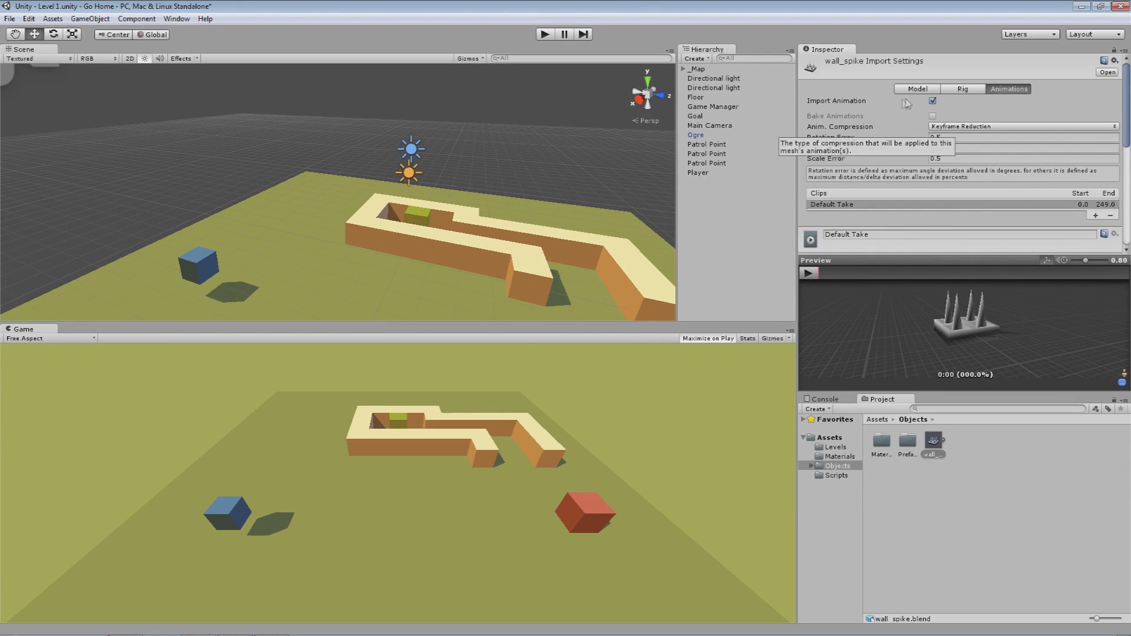
- Turn off animation import for wall_spike, apply the change and expand the model's sub-assets
left_click(932, 102)
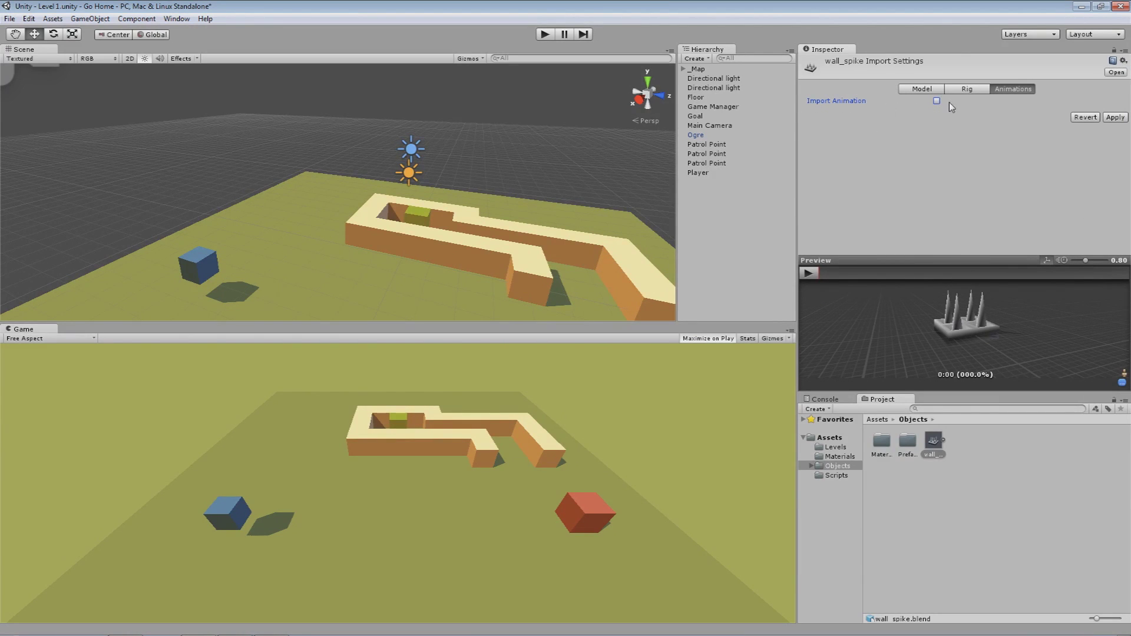
left_click(1115, 117)
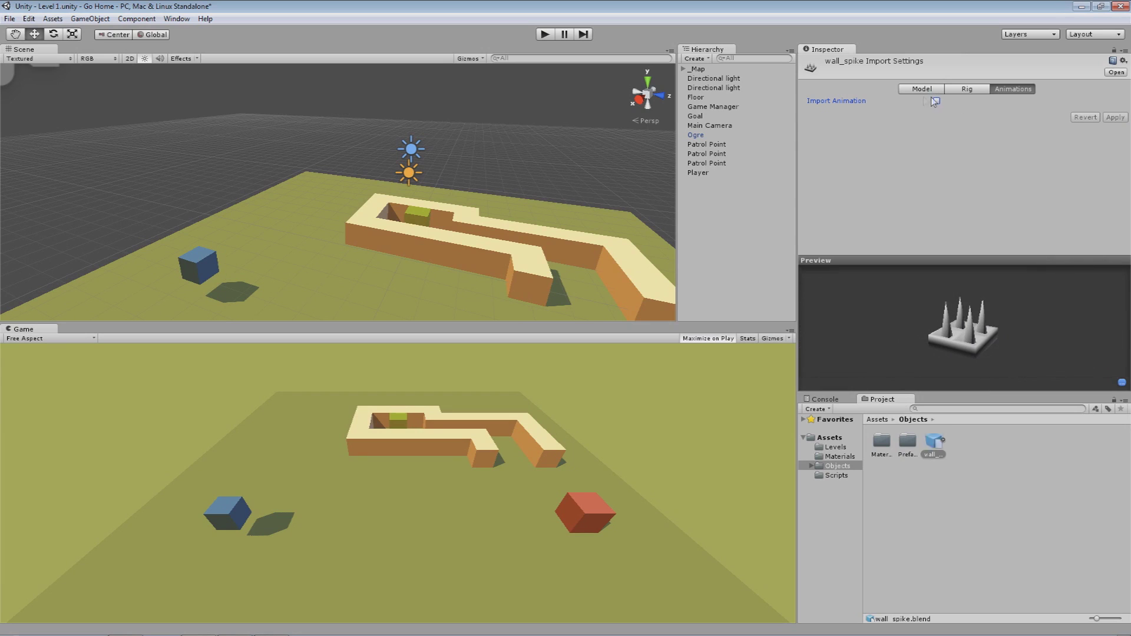
left_click(943, 440)
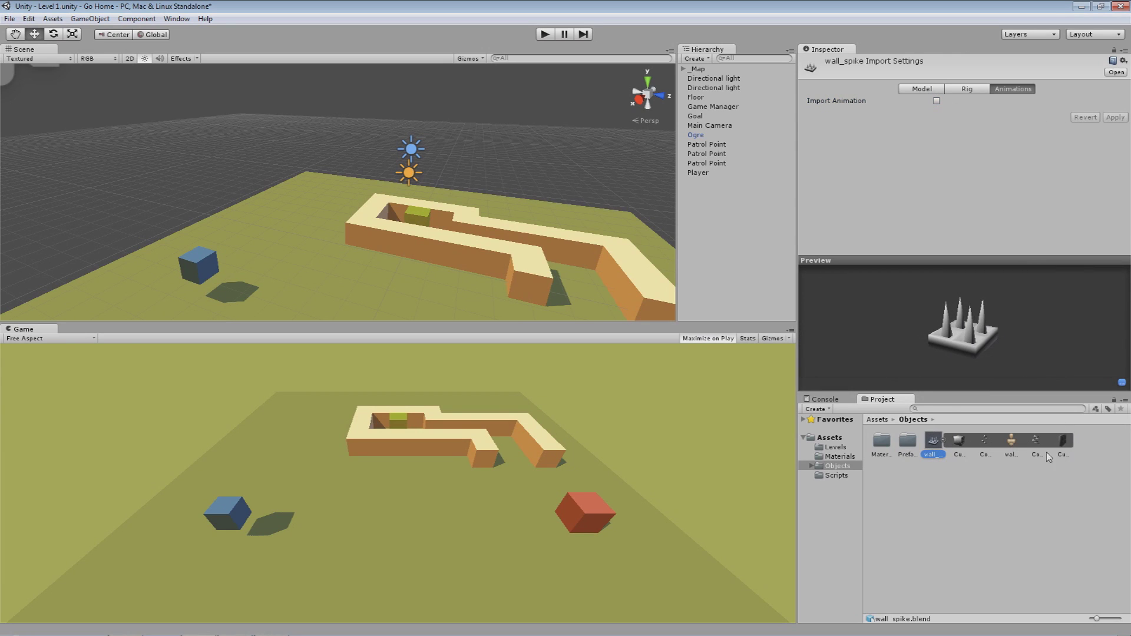
- Set the wall_spike rig's animation type to None and apply it
left_click(969, 90)
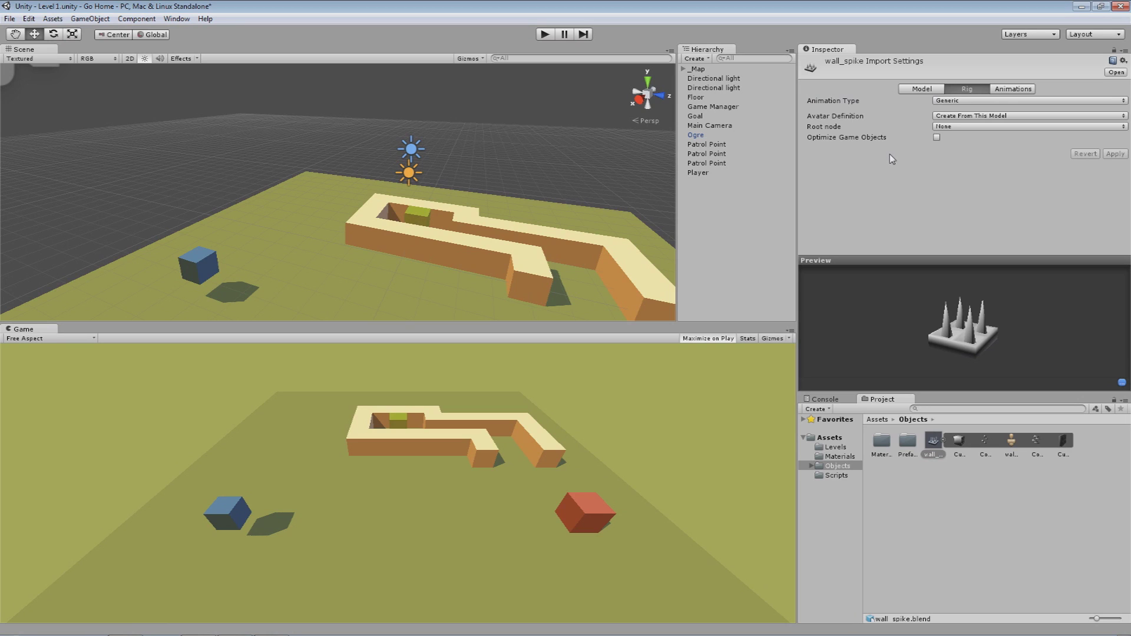
left_click(968, 102)
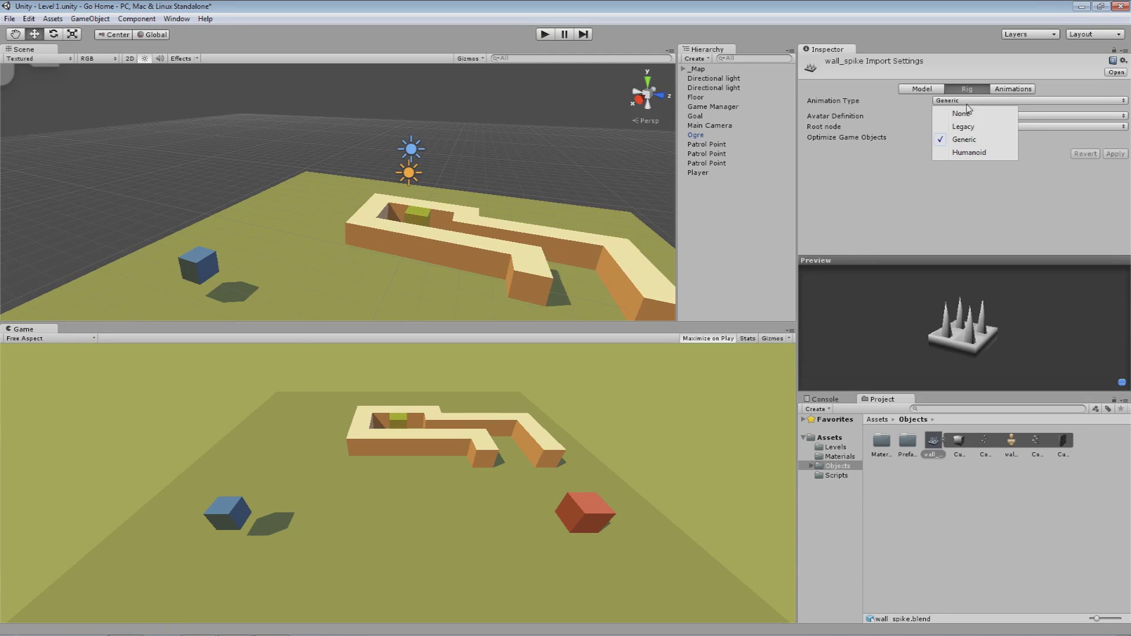
left_click(962, 113)
left_click(1113, 121)
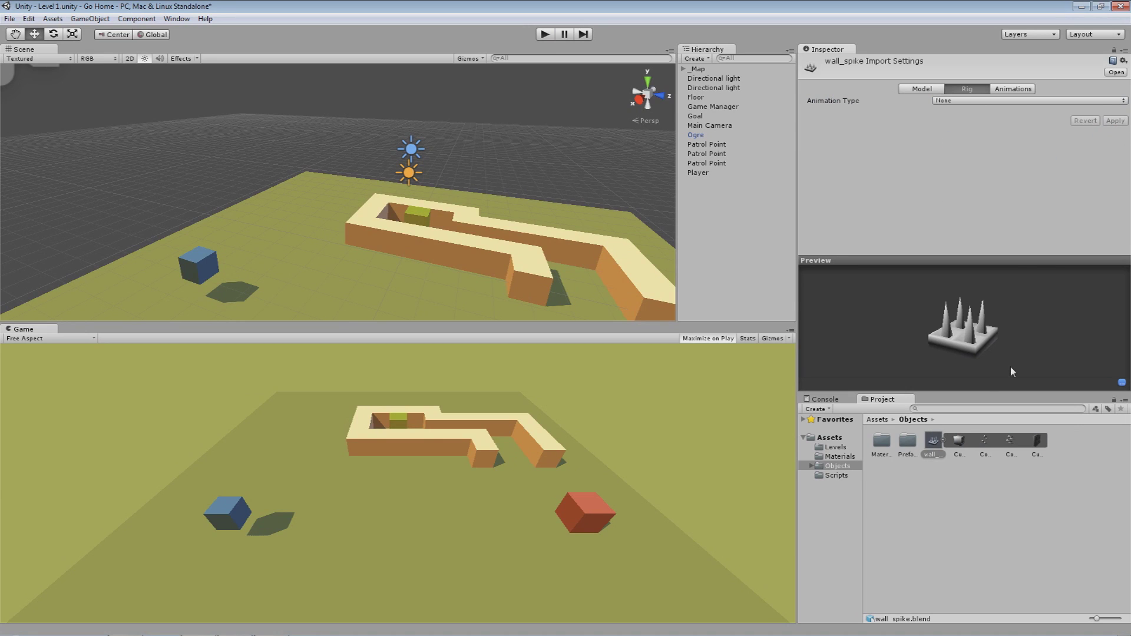
- Place the wall_spike model on the floor near the blue cube, at about X 3.25, Z -2.78
left_click(920, 89)
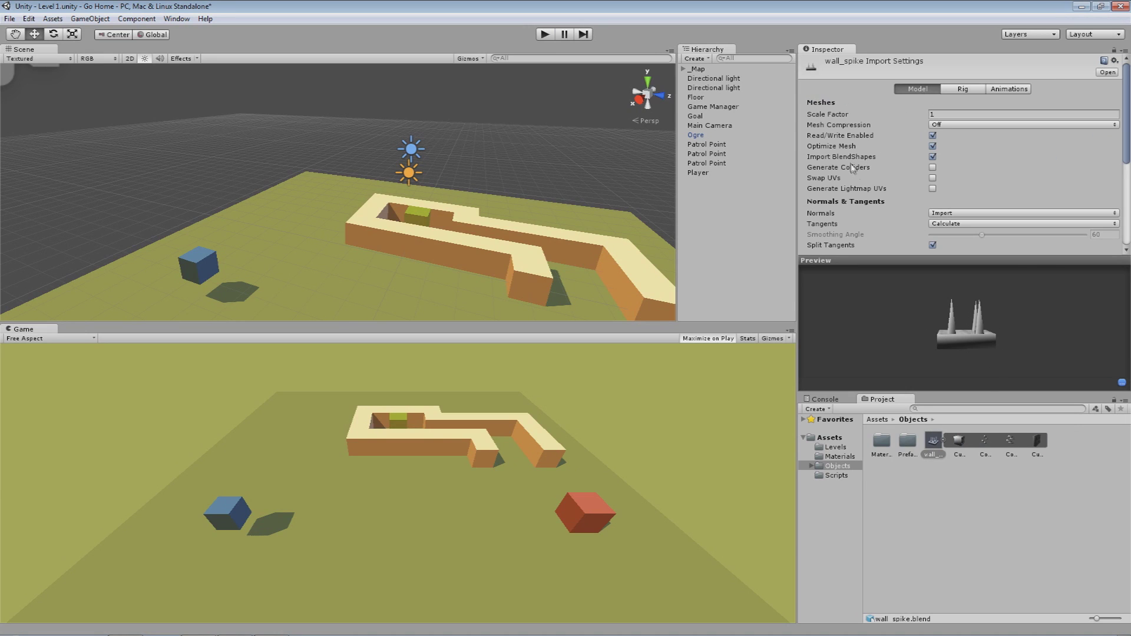
left_click_drag(932, 441, 294, 300)
left_click_drag(294, 300, 487, 165, "alt")
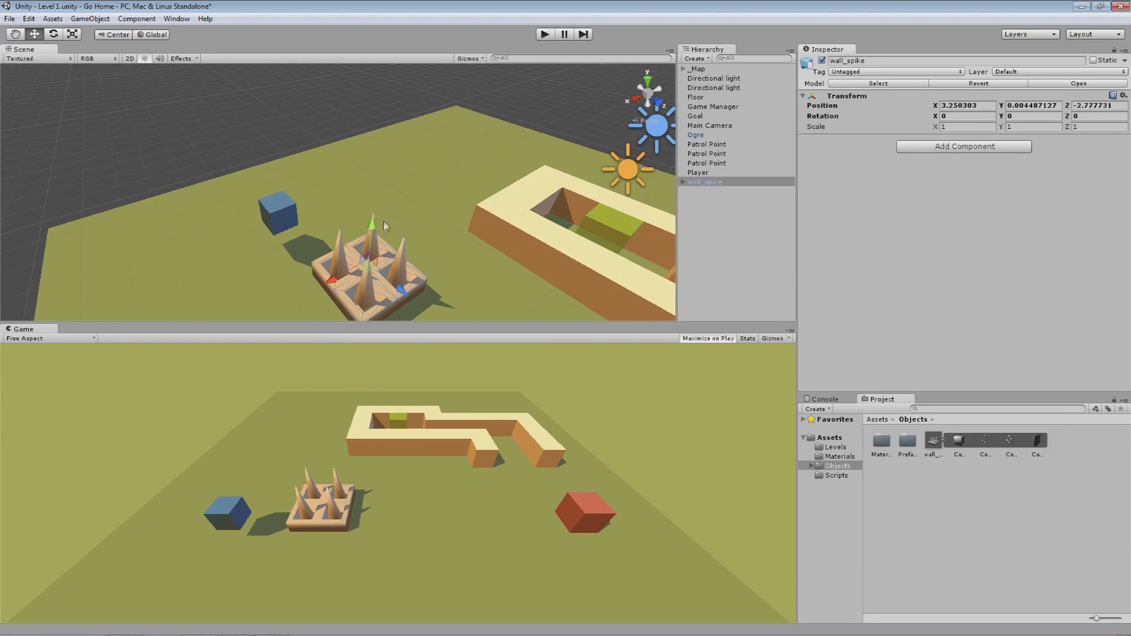
middle_click_drag(265, 294, 306, 239)
left_click_drag(307, 238, 334, 206, "alt")
middle_click_drag(406, 214, 322, 262)
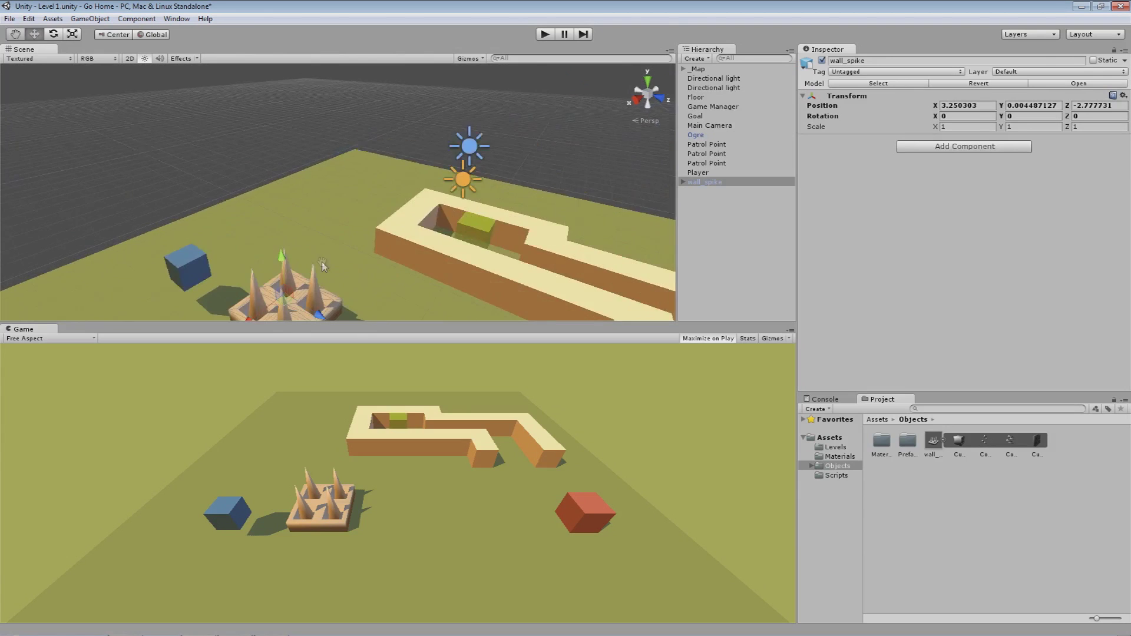
left_click_drag(322, 265, 274, 265, "alt")
- Move wall_spike between the near wall's end and the red cube, to about X 1.65, Z 4.16
middle_click_drag(273, 265, 377, 245)
scroll(377, 245, "down", 3)
left_click_drag(377, 245, 667, 264, "alt")
middle_click_drag(667, 264, 452, 250)
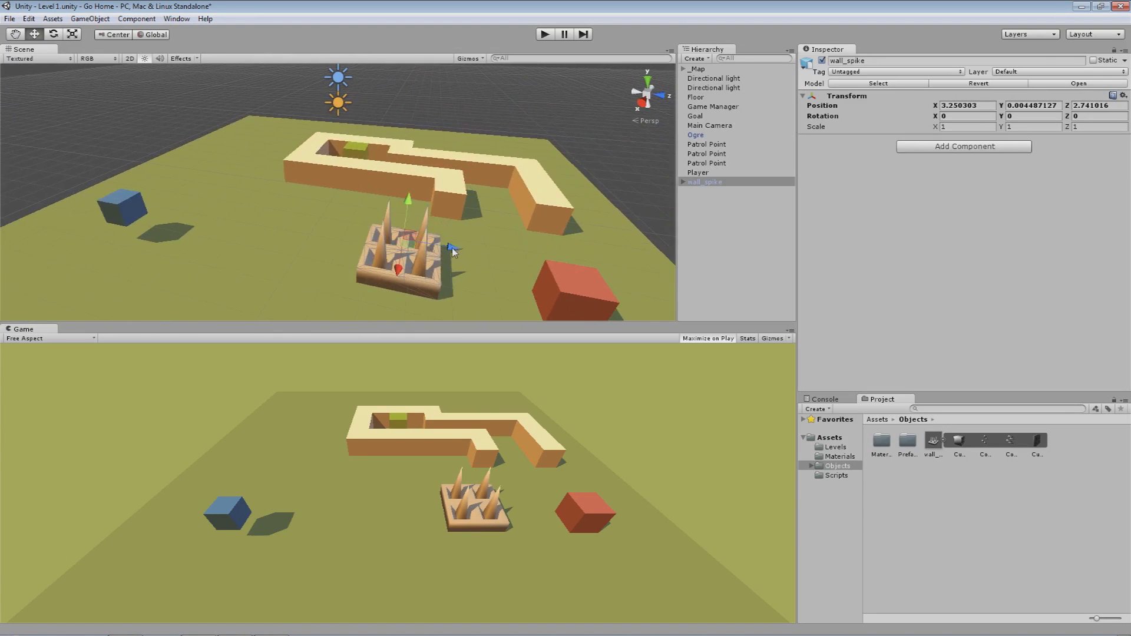
left_click_drag(452, 250, 520, 261)
left_click_drag(463, 286, 338, 262)
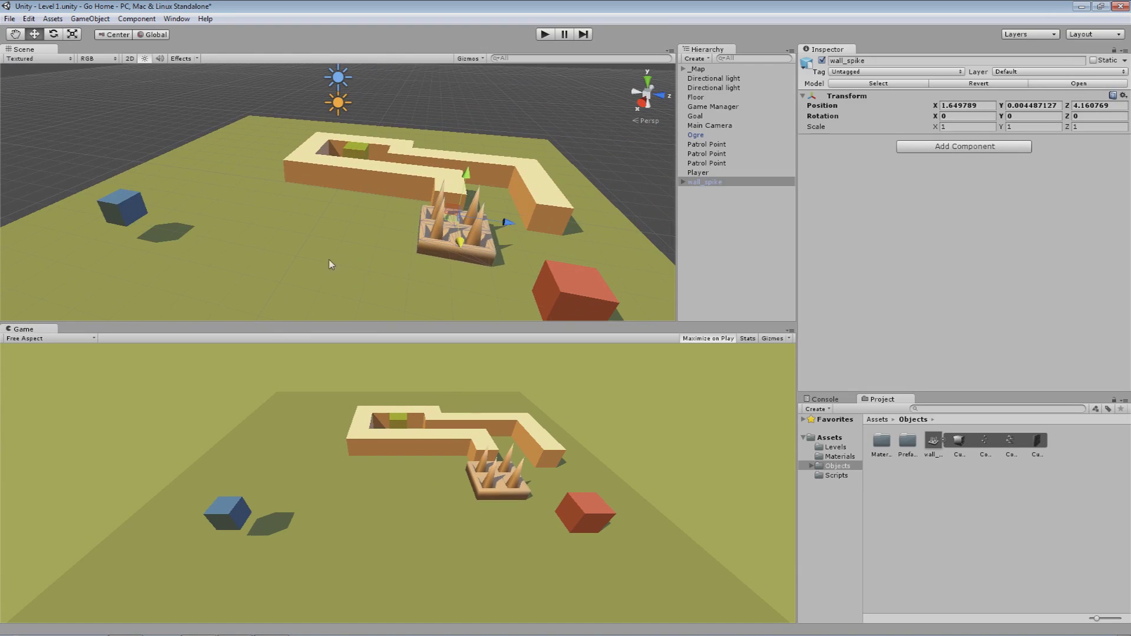
- Set the wall_spike model's import scale factor to 0.5
left_click(936, 442)
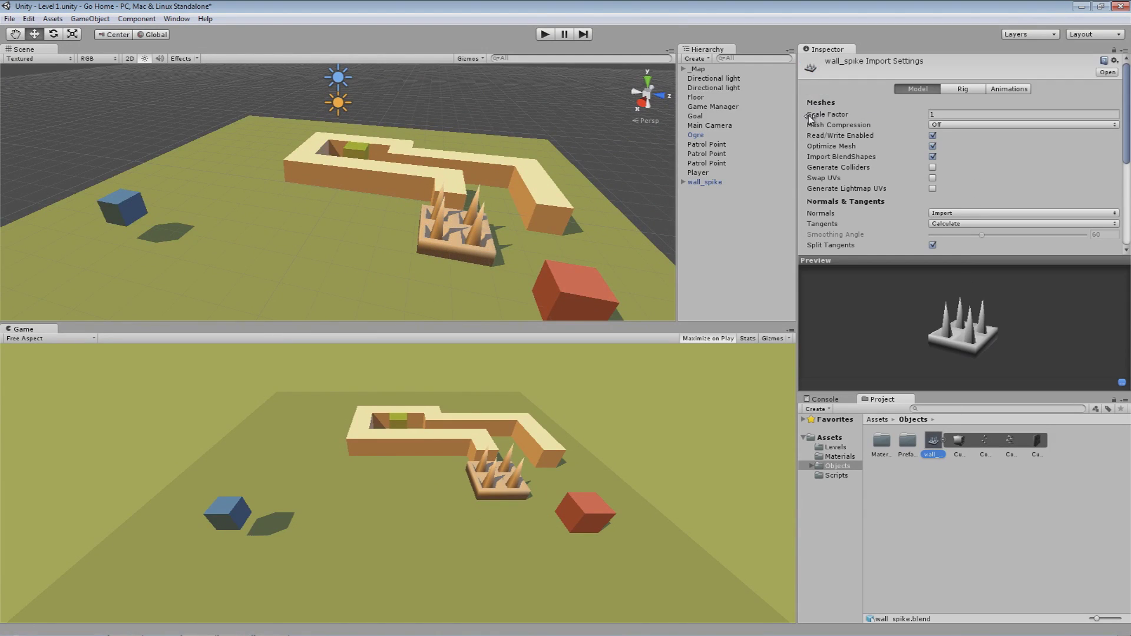
left_click(888, 114)
type(".5")
key("Return")
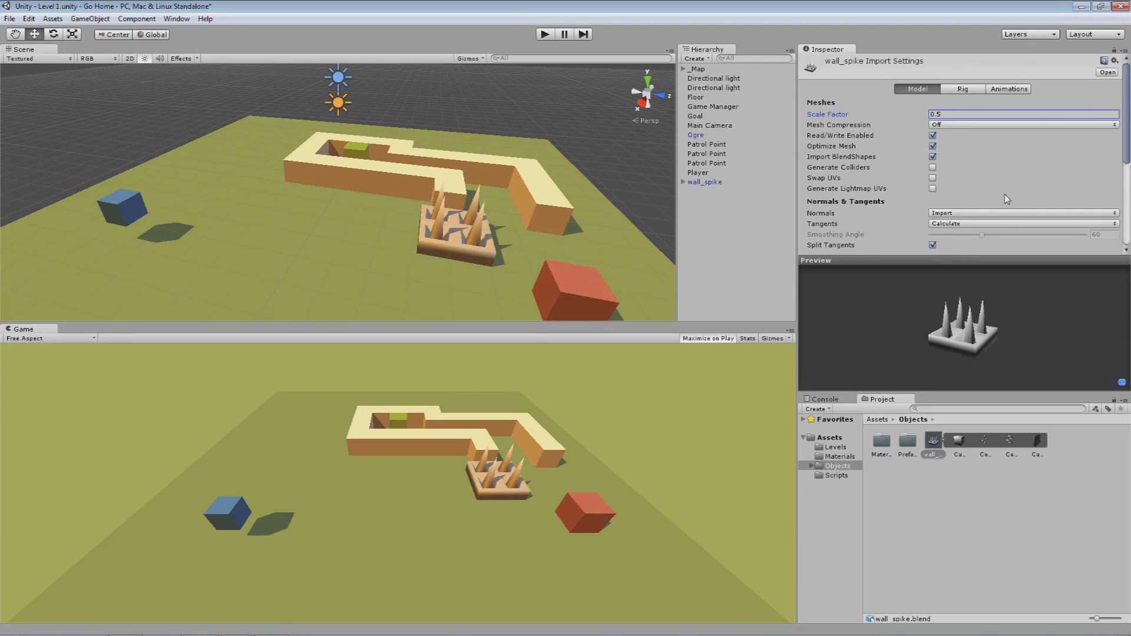
scroll(1007, 199, "down", 2)
- Examine the shading of the wall_spike slab and spikes in the scene from close up and several angles
middle_click_drag(569, 224, 457, 196)
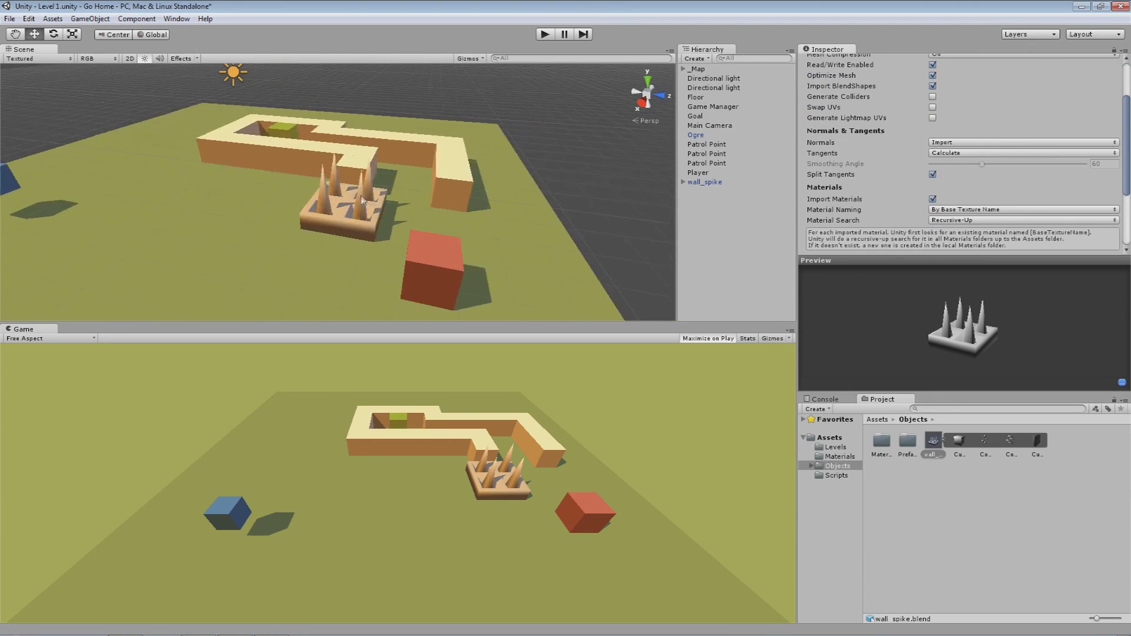
scroll(361, 200, "up", 8)
left_click_drag(232, 214, 291, 133, "alt")
middle_click_drag(291, 133, 129, 88)
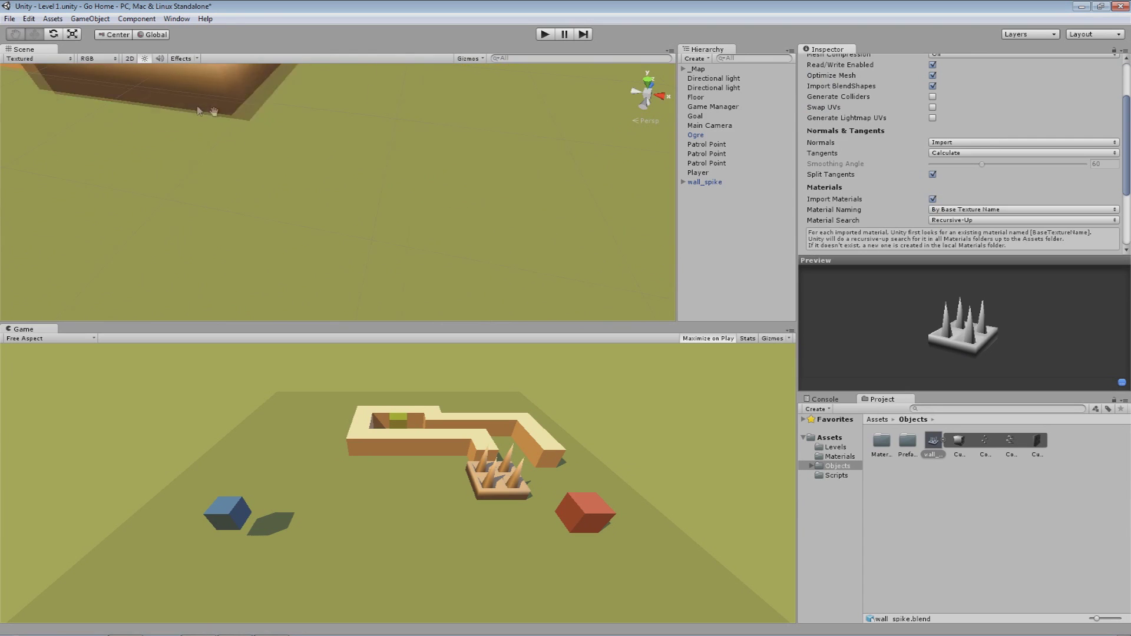
left_click_drag(130, 88, 288, 177, "alt")
middle_click_drag(288, 178, 447, 207)
scroll(447, 207, "down", 1)
middle_click_drag(539, 217, 207, 136)
left_click_drag(206, 136, 258, 159, "alt")
middle_click_drag(170, 148, 231, 171)
middle_click_drag(113, 200, 157, 208)
scroll(147, 215, "down", 4)
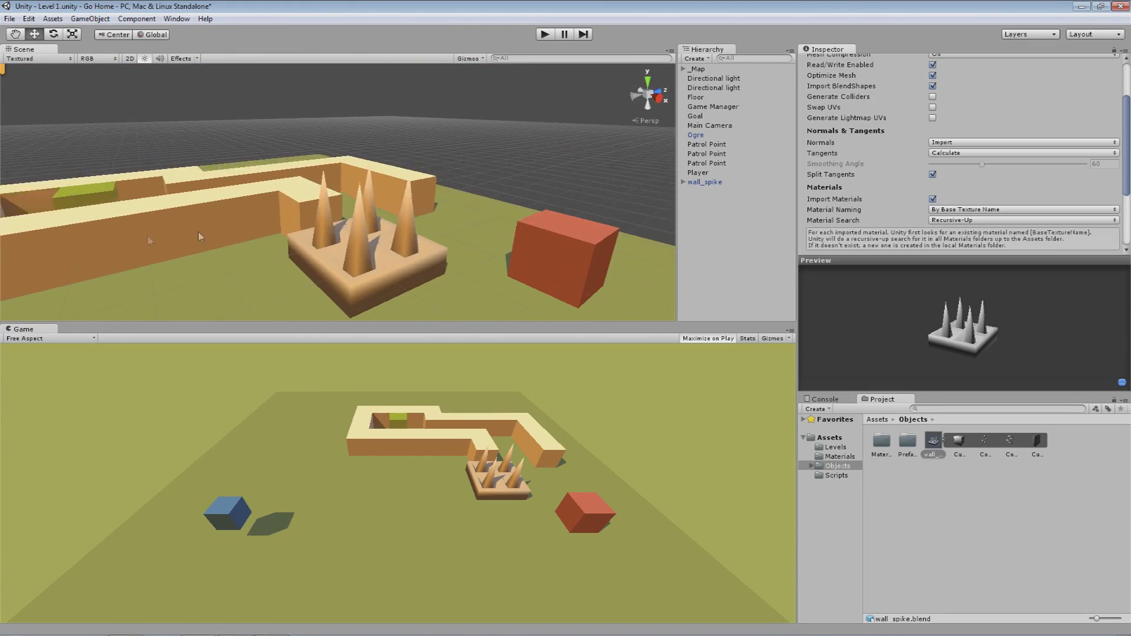
middle_click_drag(110, 225, 199, 231)
scroll(199, 231, "up", 2)
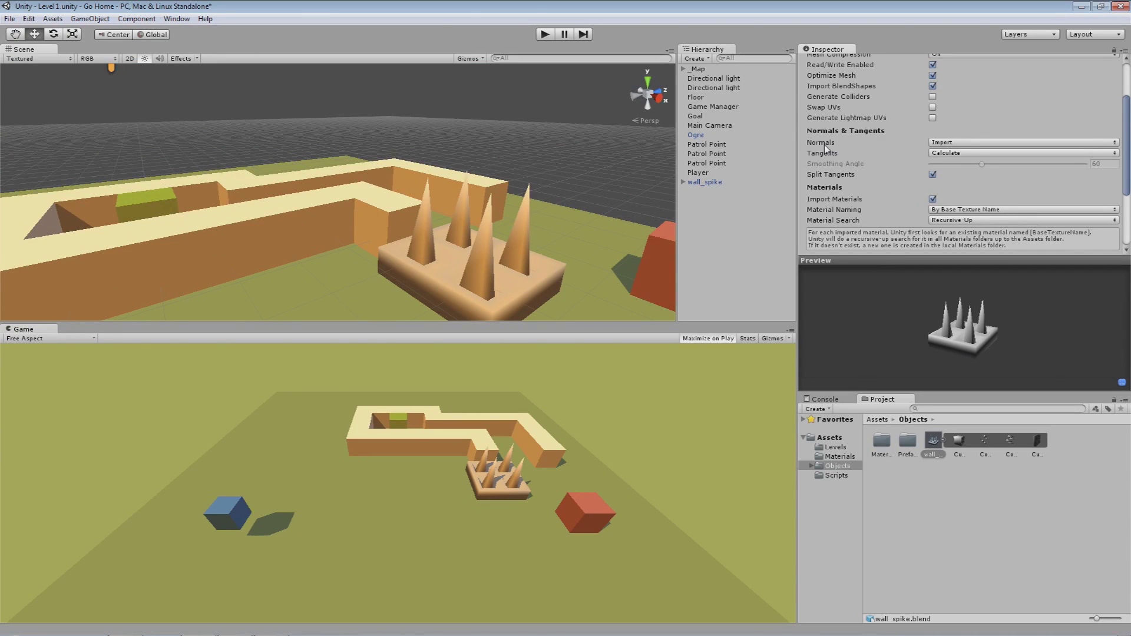
- Set the model's normals to Calculate with a smoothing angle of 0
left_click(949, 145)
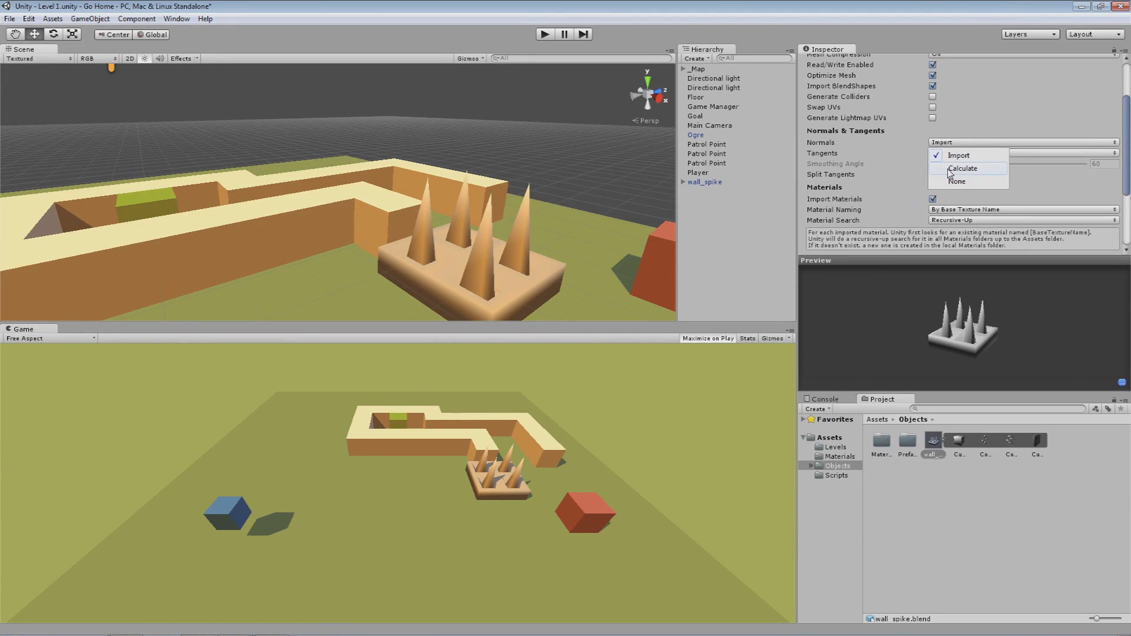
left_click(950, 170)
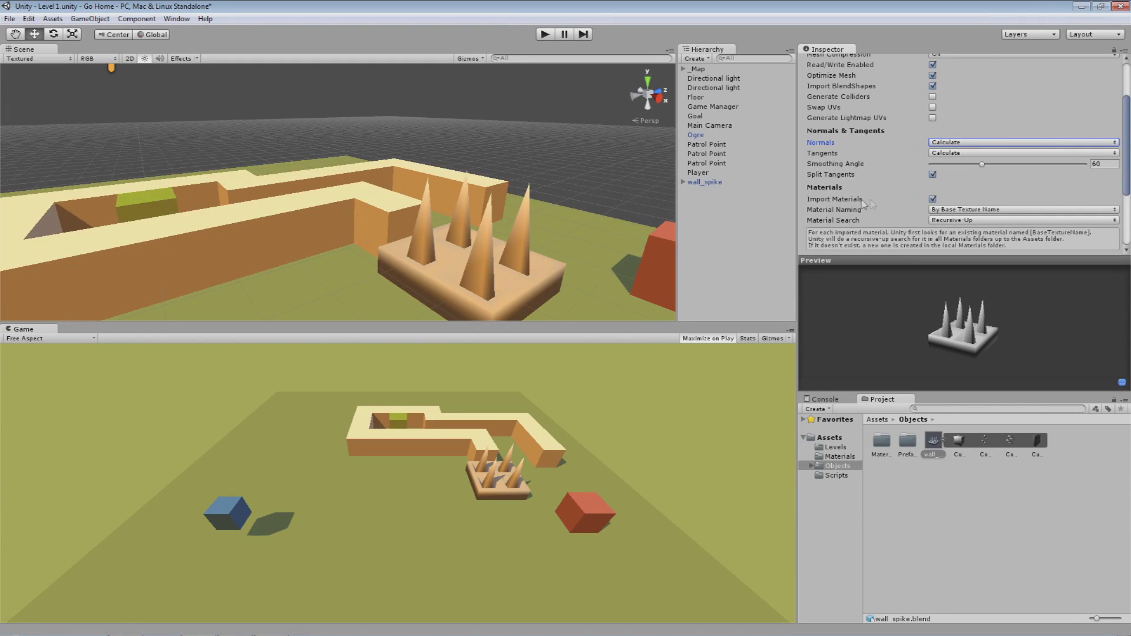
scroll(885, 196, "down", 3)
scroll(886, 195, "up", 3)
left_click(980, 165)
left_click_drag(981, 167, 929, 166)
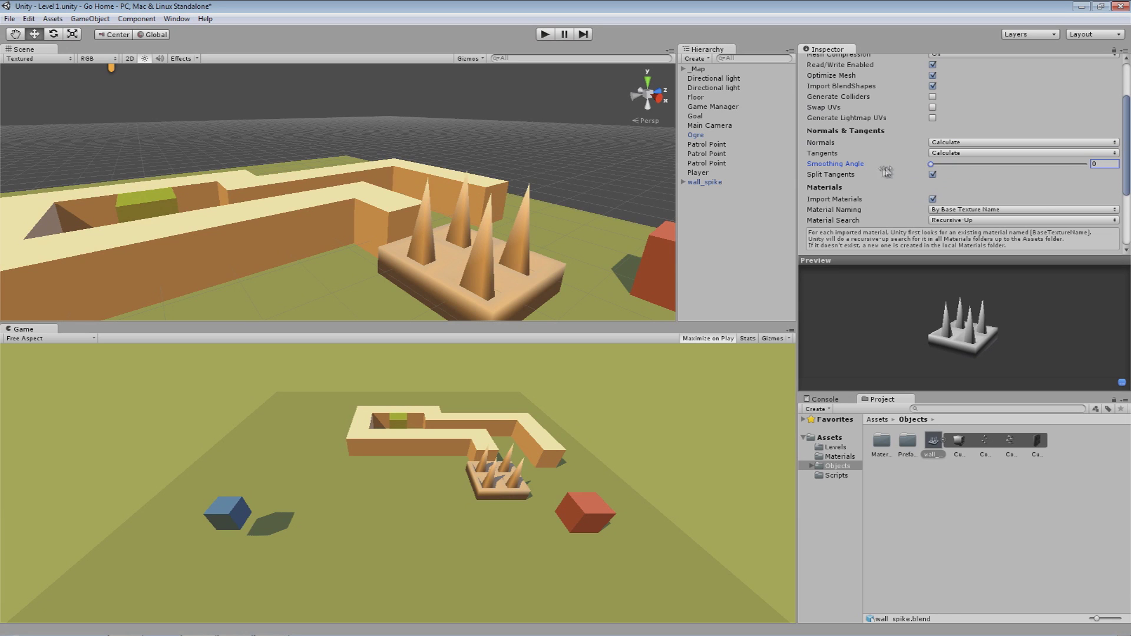
- Apply the changed model import settings and inspect the spikes up close in the scene
scroll(858, 216, "down", 2)
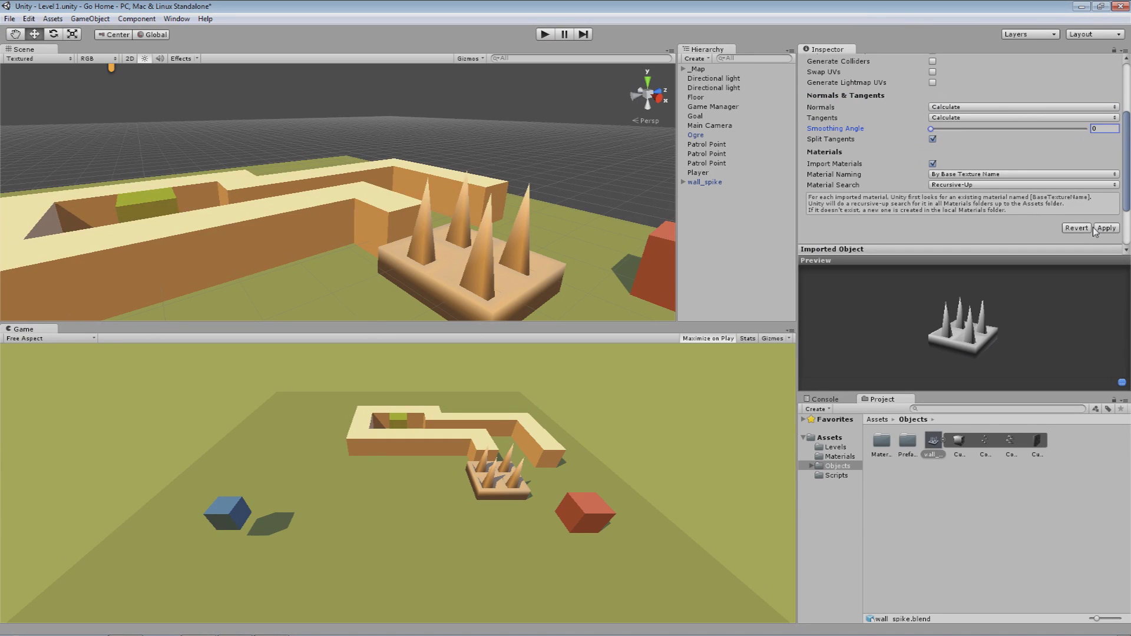
left_click(1095, 228)
middle_click_drag(384, 273, 314, 249)
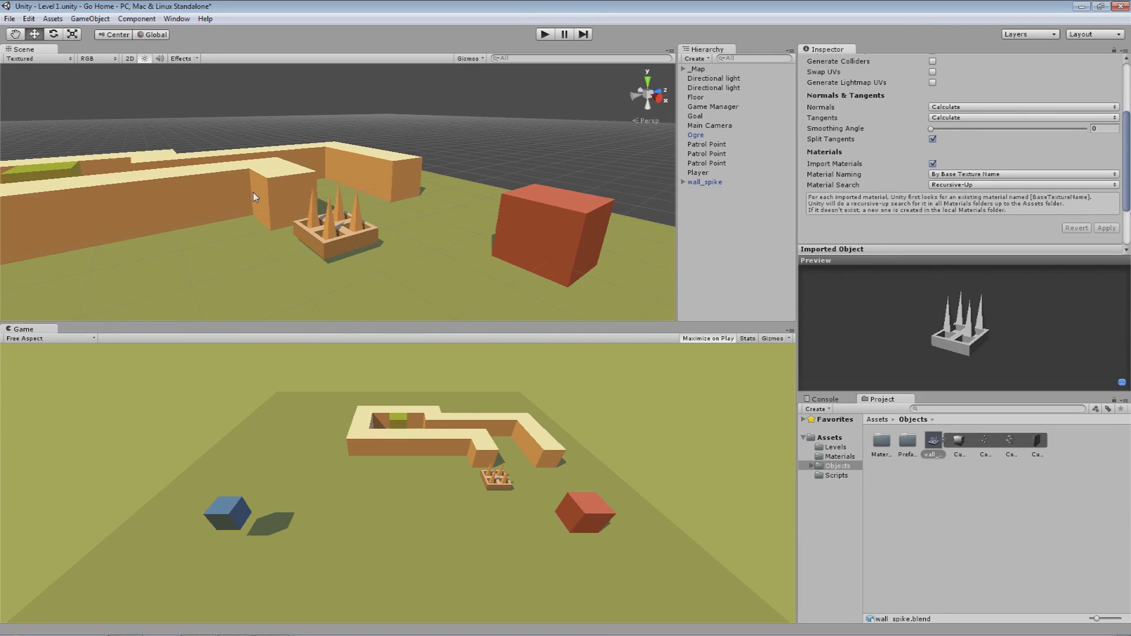
scroll(348, 239, "up", 3)
scroll(355, 228, "up", 5)
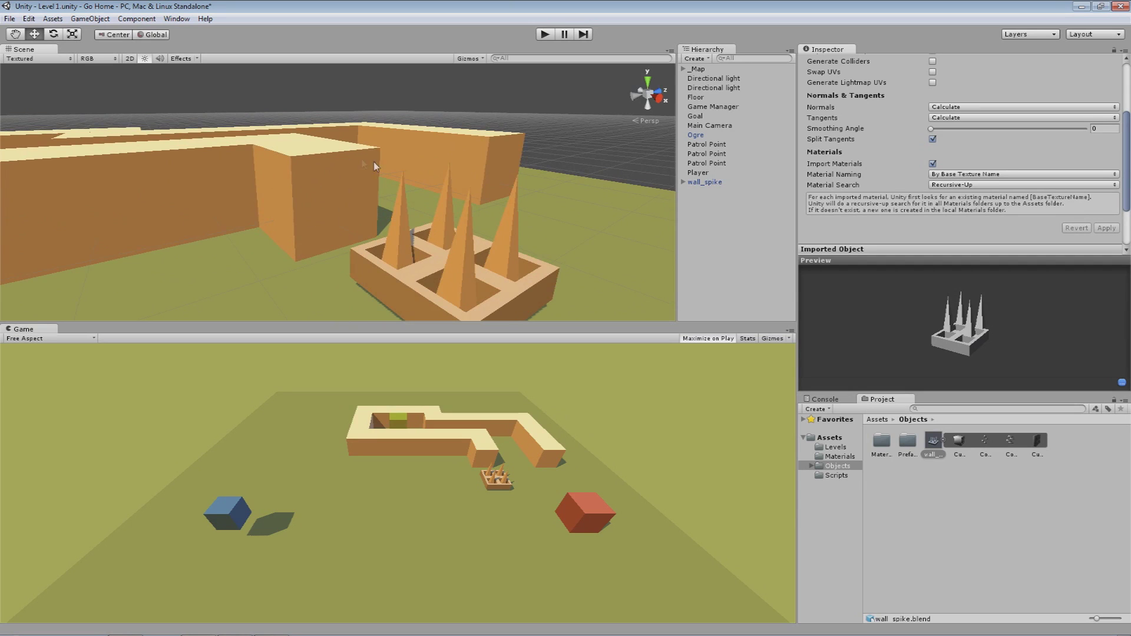
scroll(306, 159, "down", 8)
scroll(406, 179, "up", 2)
left_click_drag(901, 345, 931, 311)
- Switch to Blender and apply the rotation and scale of the joined spikes object
mouse_move(241, 613)
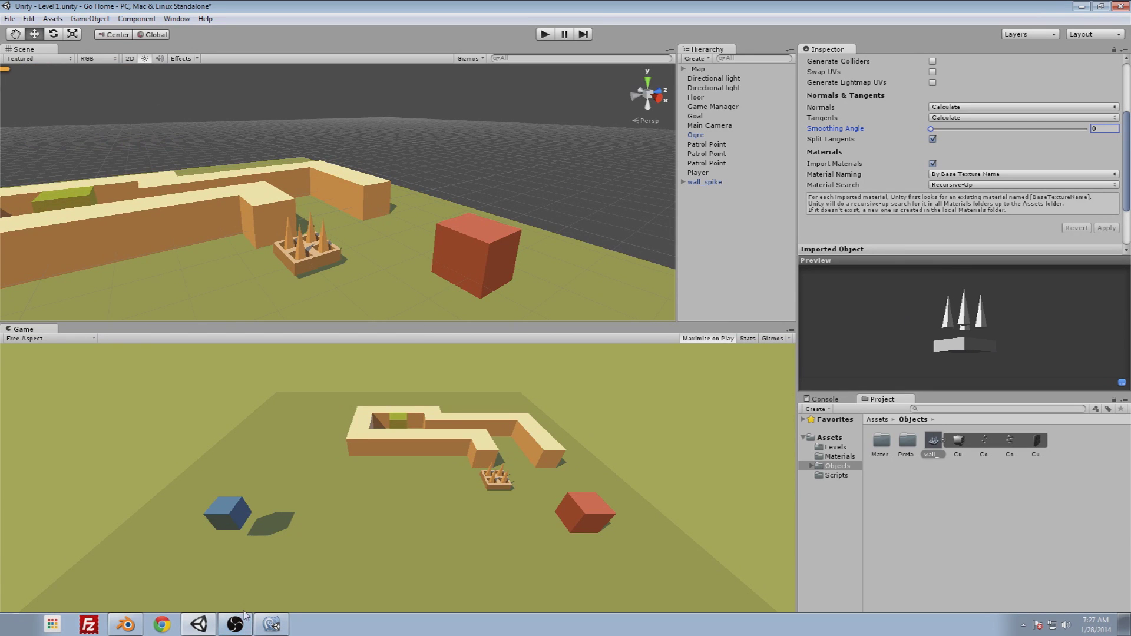
left_click(128, 625)
middle_click_drag(413, 446, 307, 383)
key("ctrl+a")
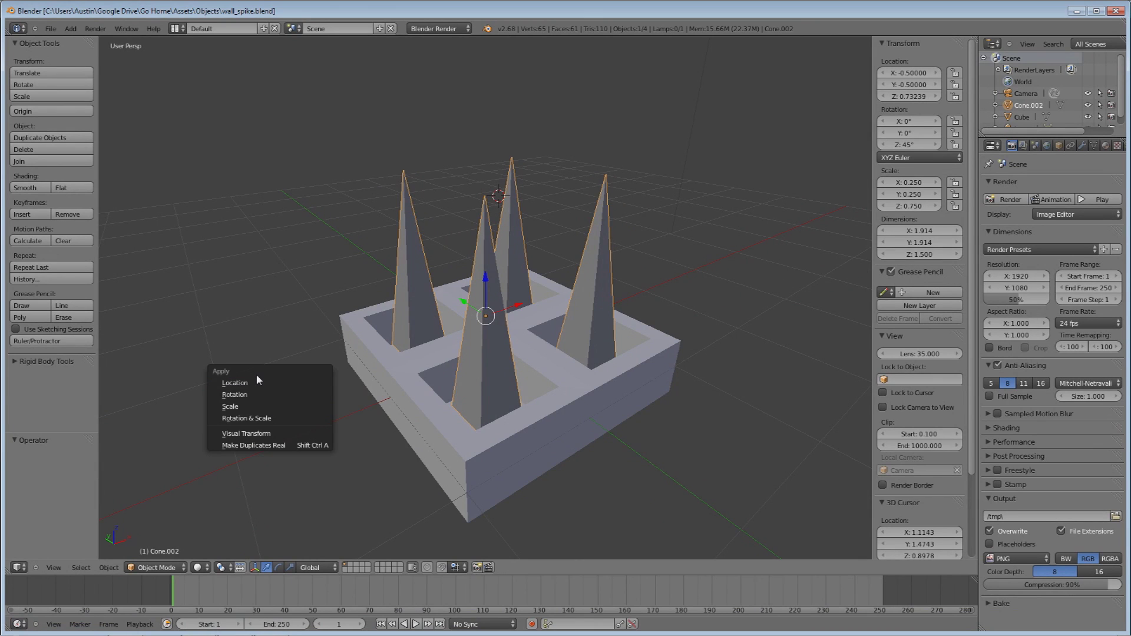
left_click(261, 418)
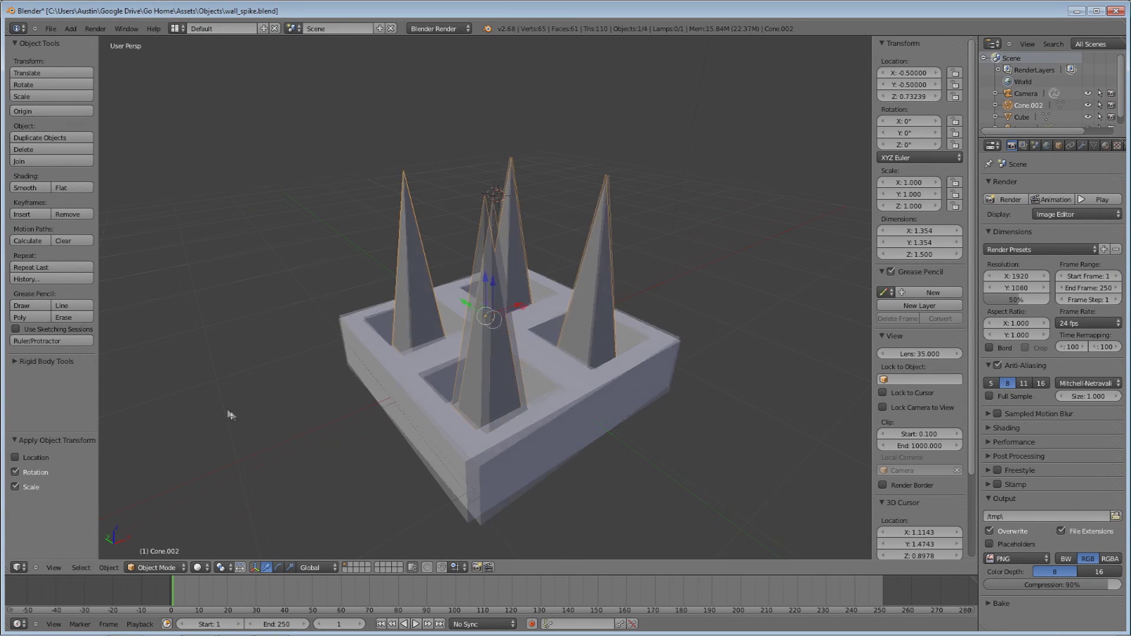
middle_click_drag(230, 412, 513, 317)
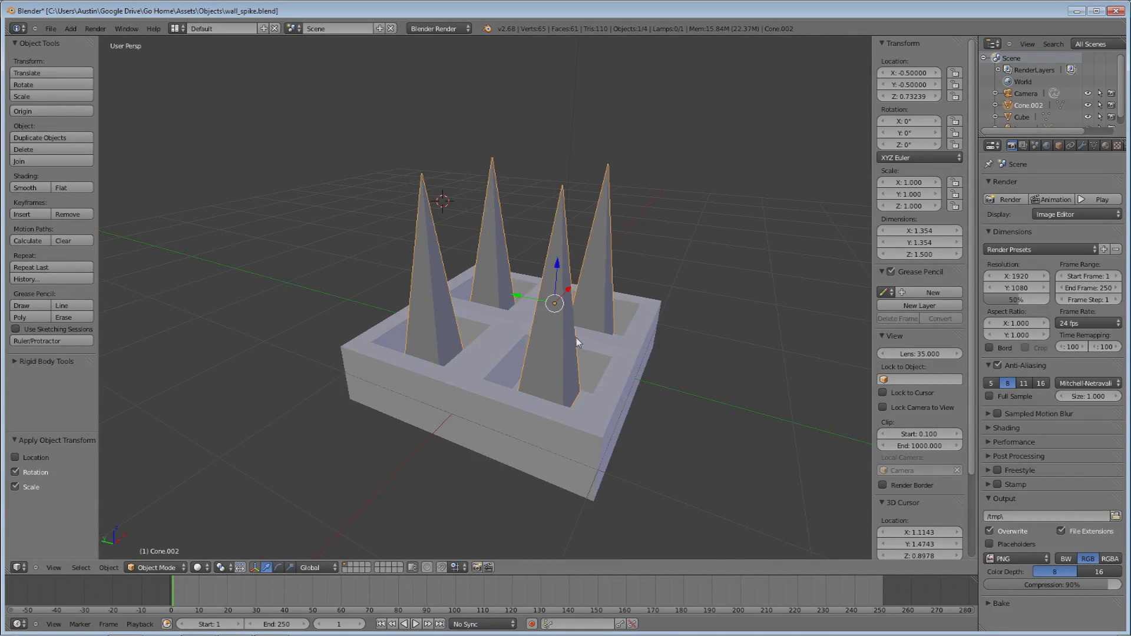
- Set the slab's Z dimension to 0.5 and check the model from several angles
middle_click_drag(500, 357, 598, 392)
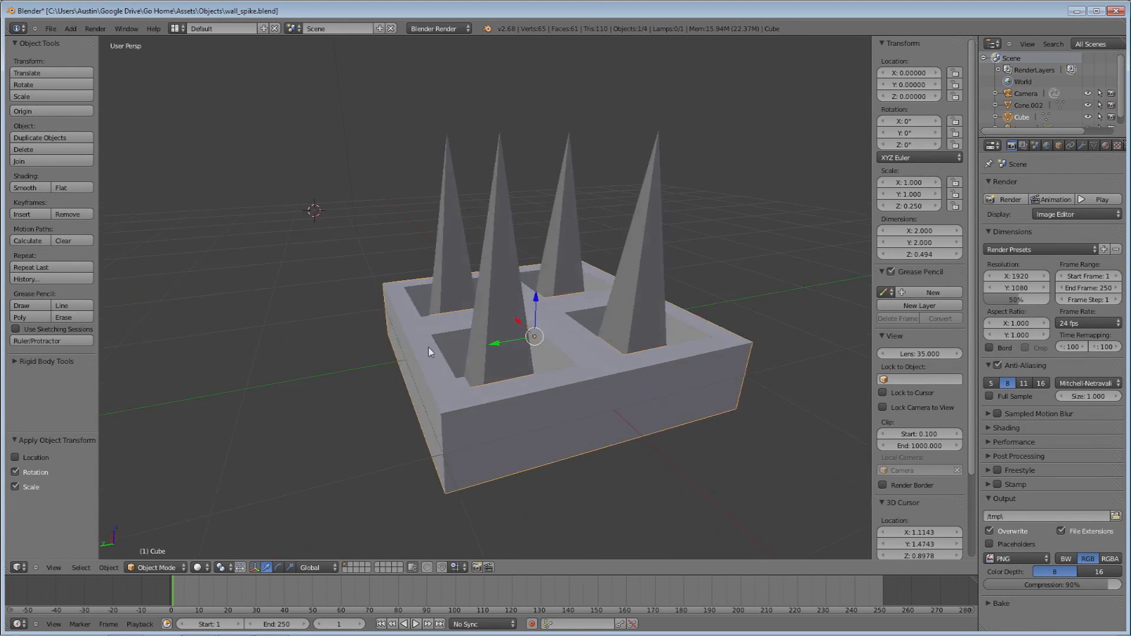
middle_click_drag(429, 352, 467, 370)
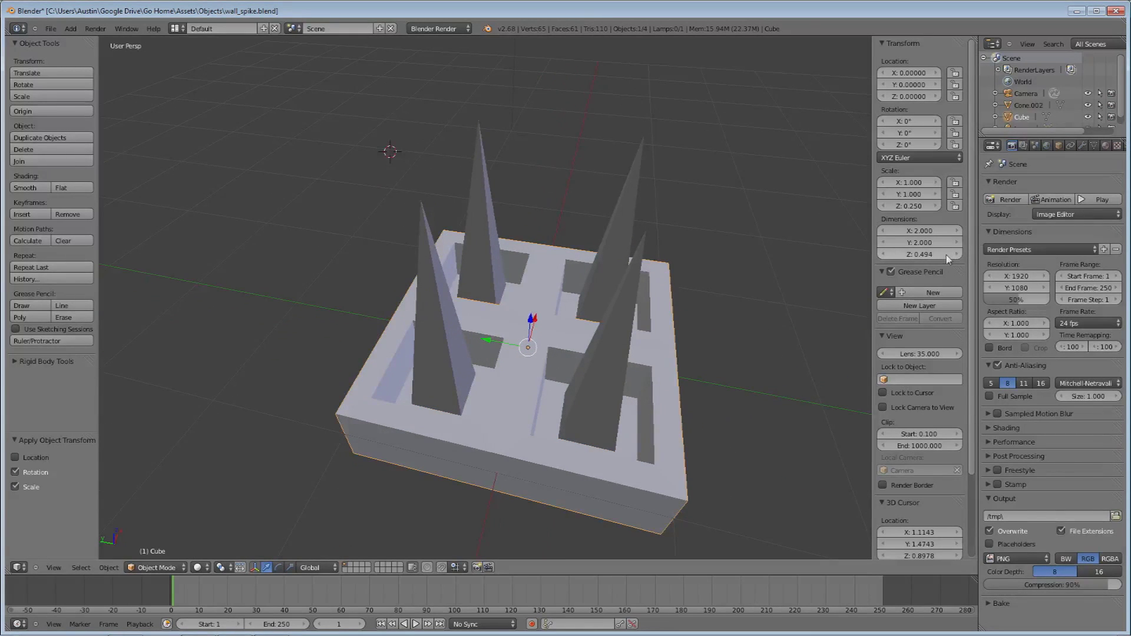
left_click(925, 254)
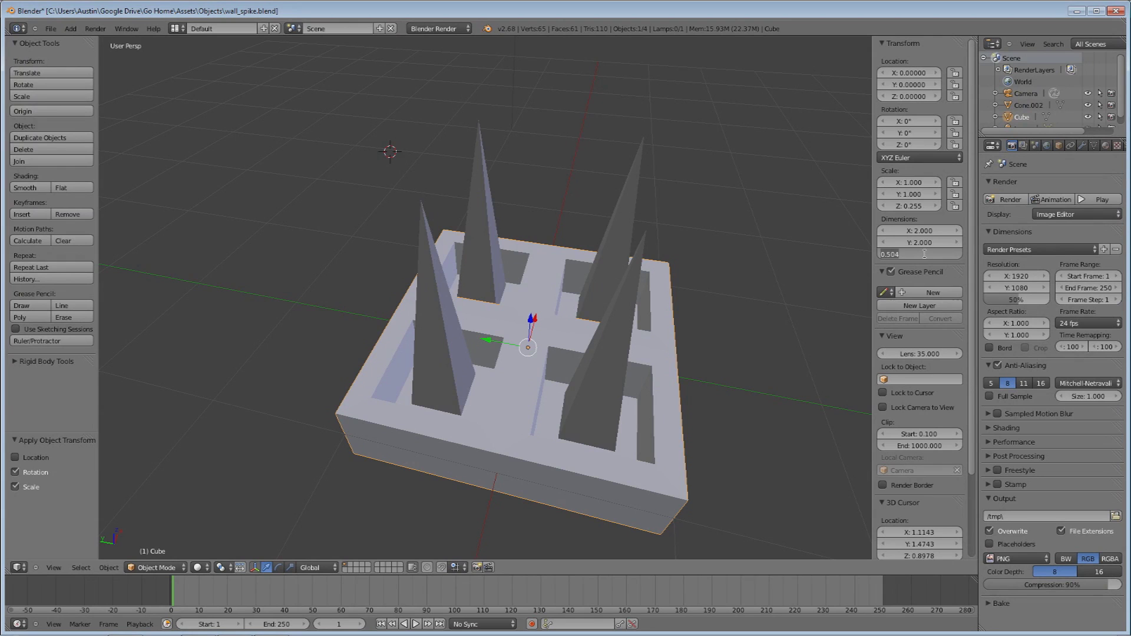
type(".5")
key("Return")
middle_click_drag(529, 405, 517, 337)
middle_click_drag(638, 323, 589, 314)
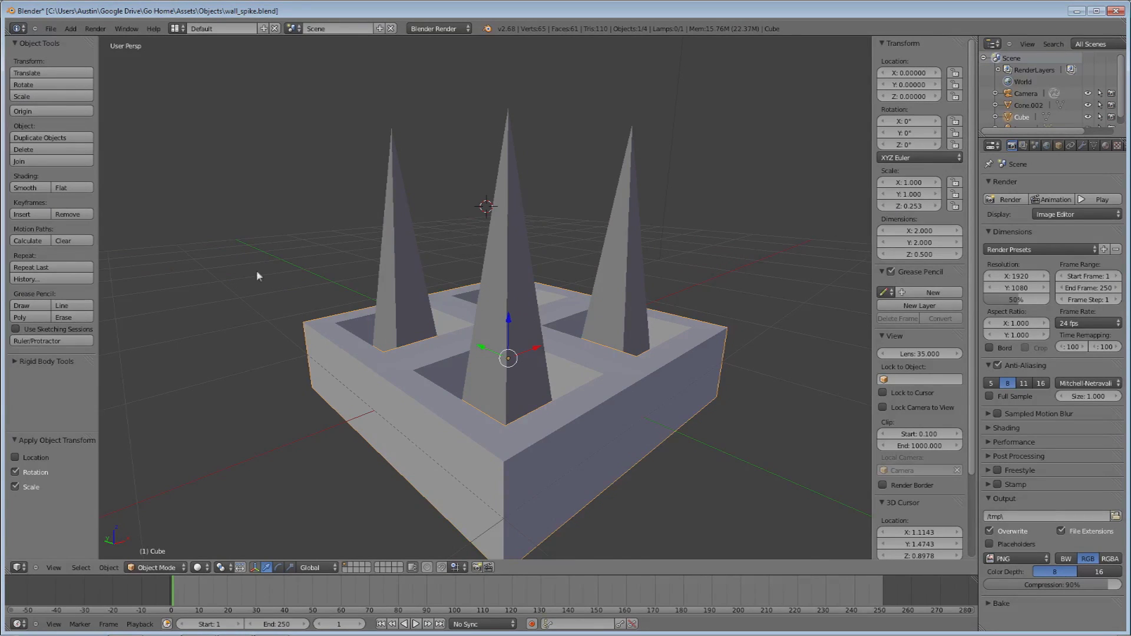
- Apply the rotation and scale of the spike trap's base cube and save over wall_spike.blend
middle_click_drag(256, 272, 285, 281)
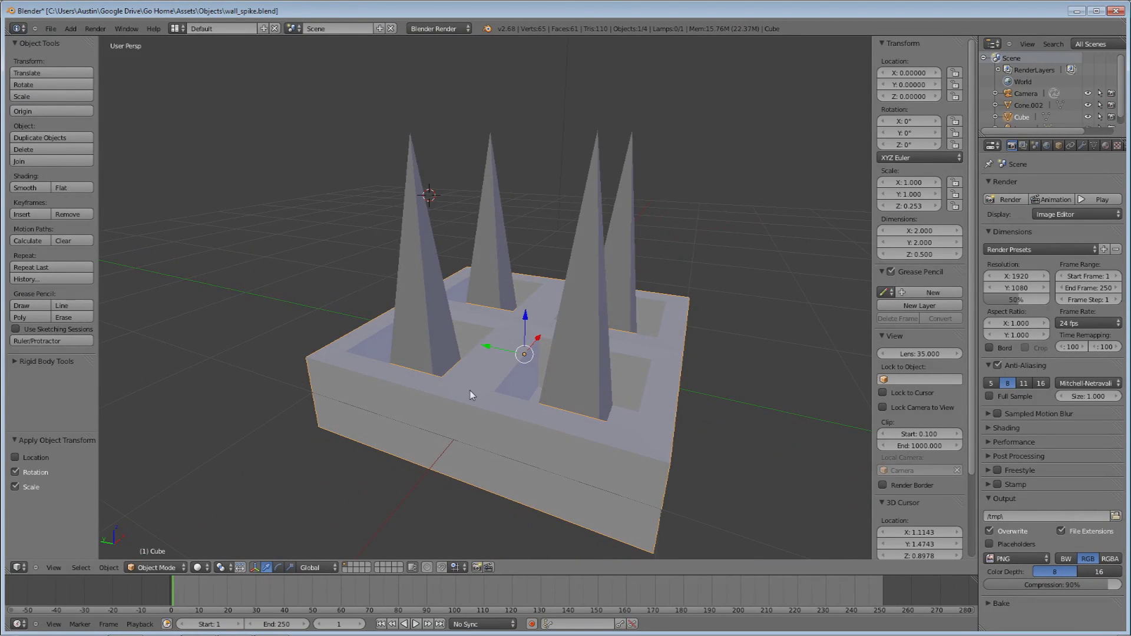
key("ctrl+a")
left_click(433, 392)
middle_click_drag(373, 380, 380, 369)
middle_click_drag(628, 324, 558, 357)
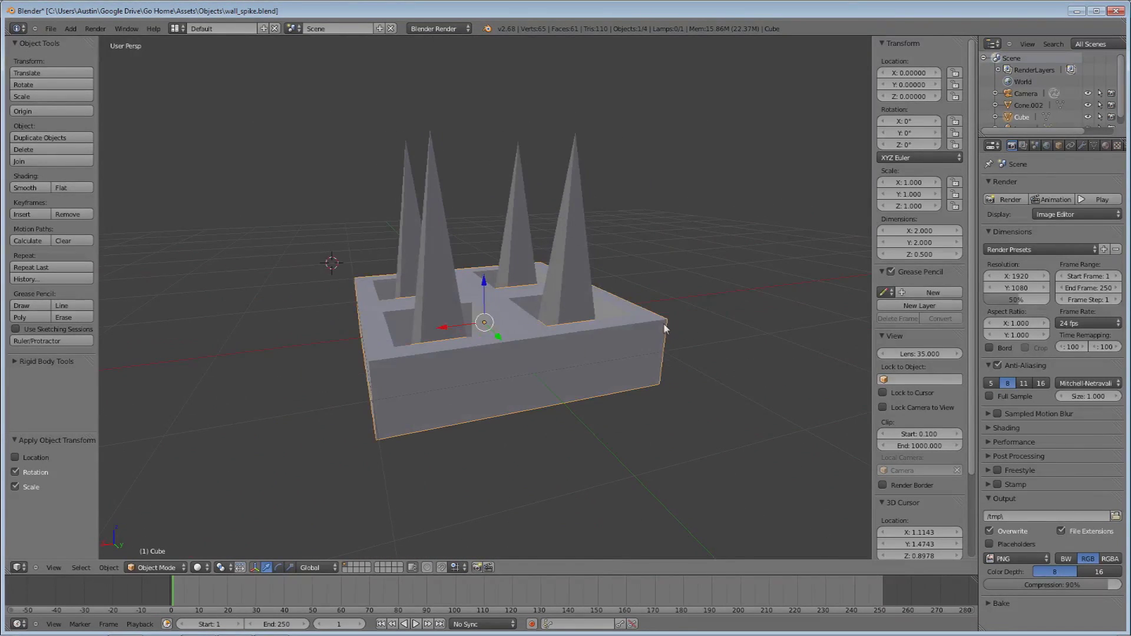
key("ctrl+s")
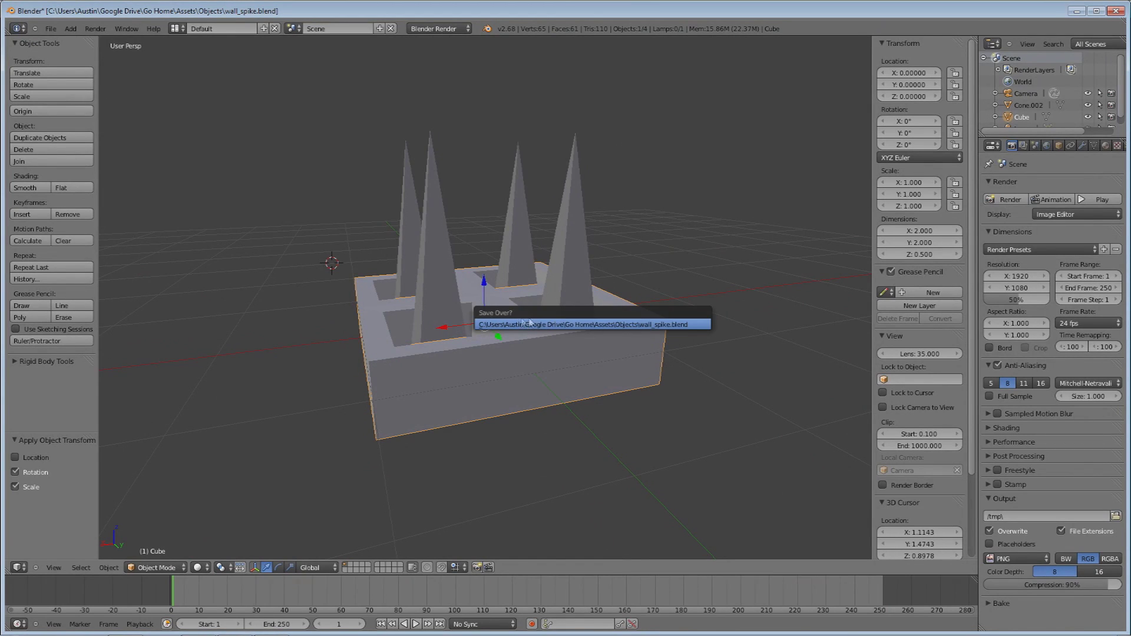
left_click(663, 324)
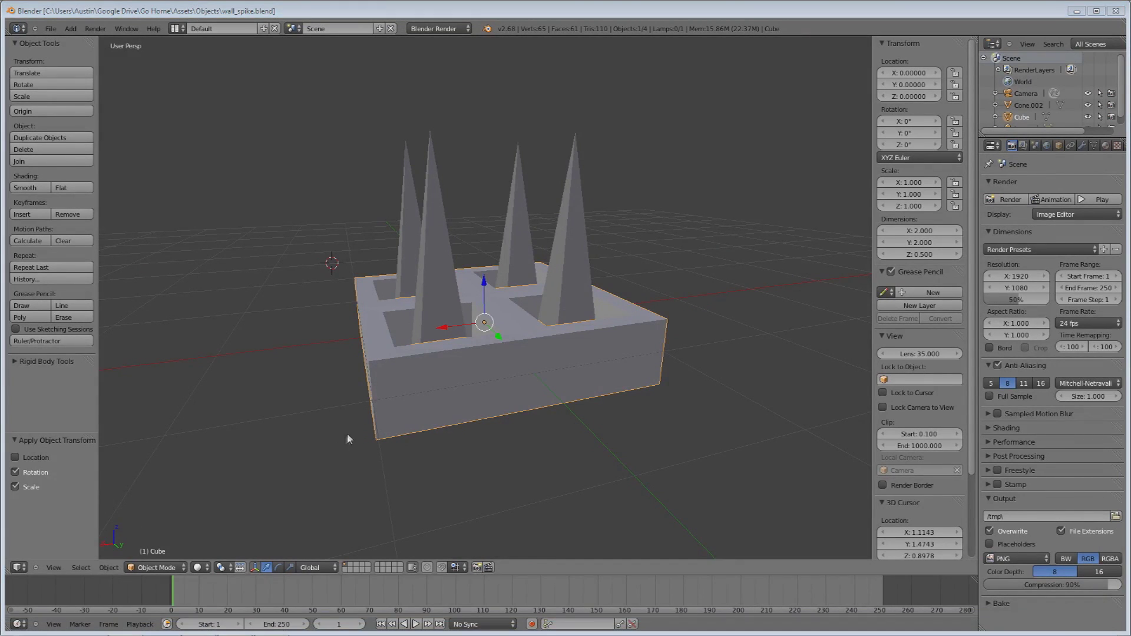
- Switch to Unity and examine the imported wall_spike model and its individual meshes in the preview
key("alt+Tab")
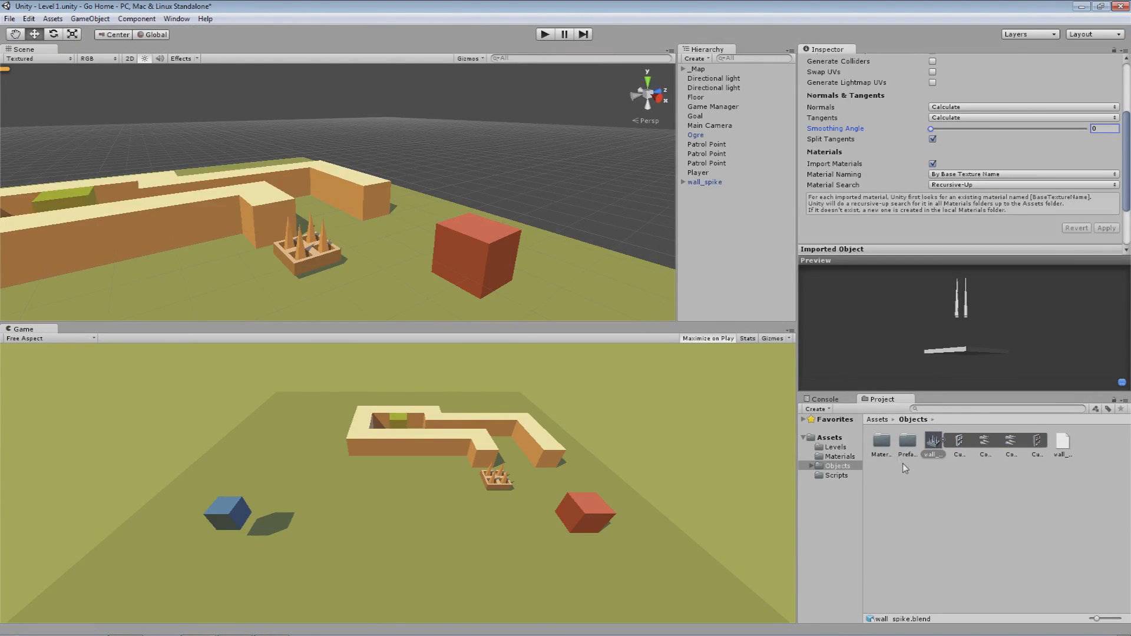
left_click(961, 443)
left_click(986, 443)
left_click(1012, 443)
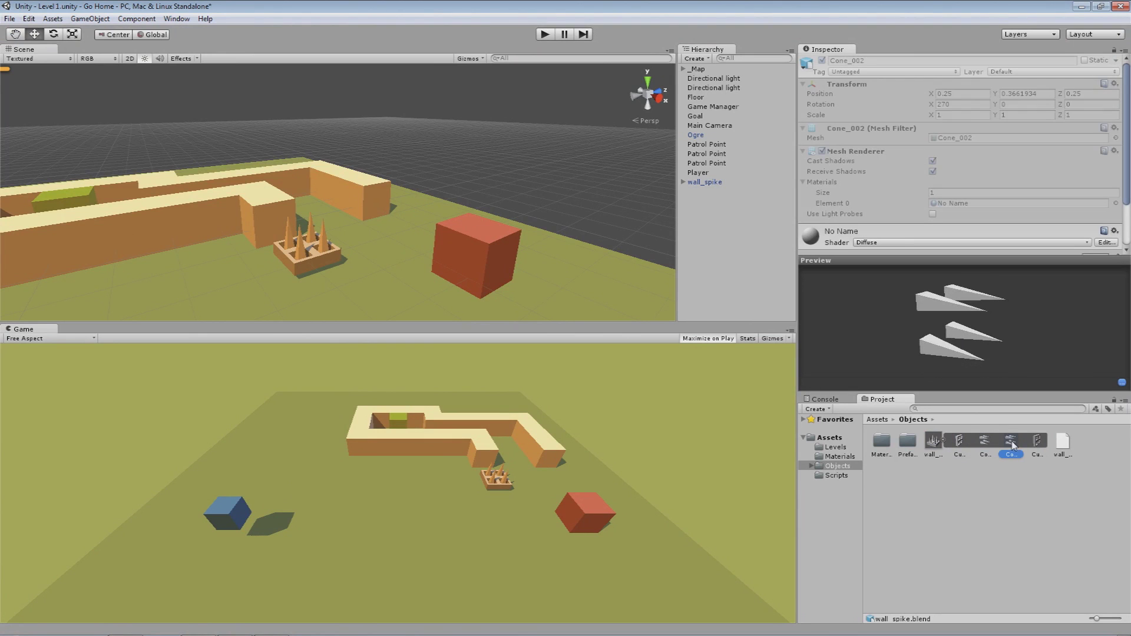
left_click(1036, 442)
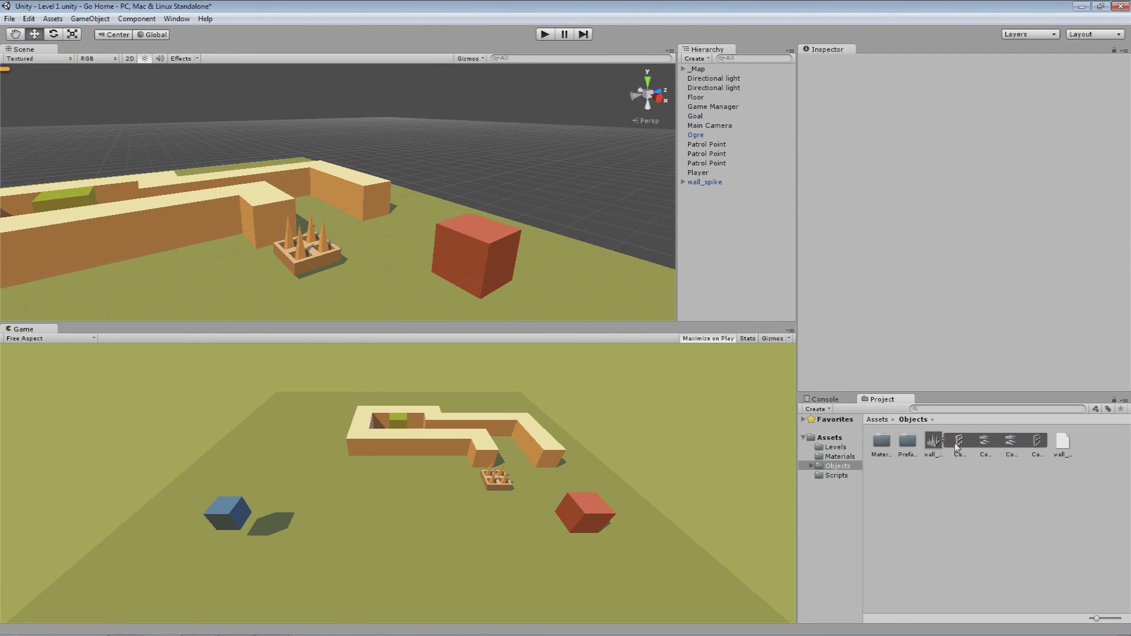
left_click(933, 442)
left_click_drag(941, 352, 988, 324)
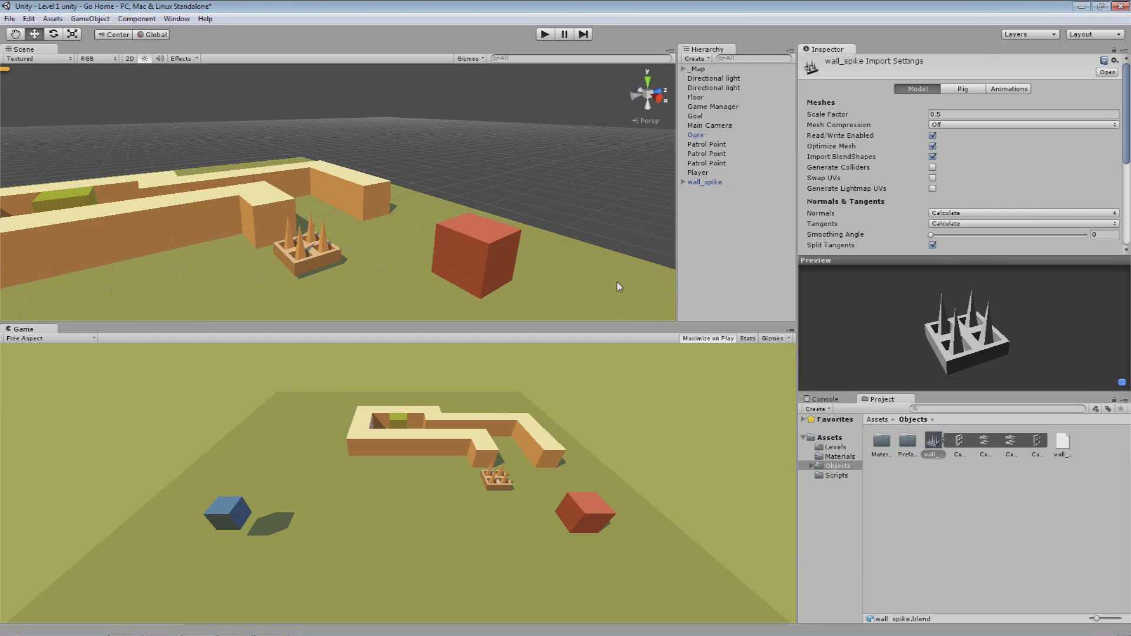
- Rename the Cube child of the wall_spike object in the scene to base
left_click_drag(307, 187, 370, 277, "alt")
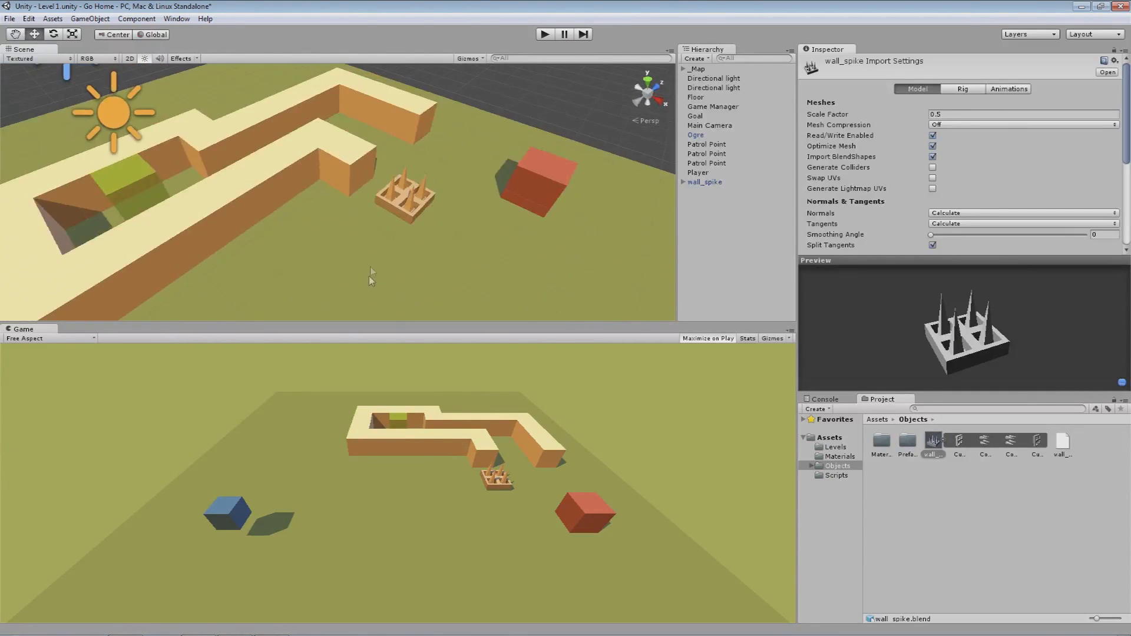
scroll(377, 271, "up", 2)
middle_click_drag(417, 239, 366, 245)
scroll(299, 275, "up", 6)
middle_click_drag(218, 231, 230, 217)
left_click_drag(230, 217, 368, 147, "alt")
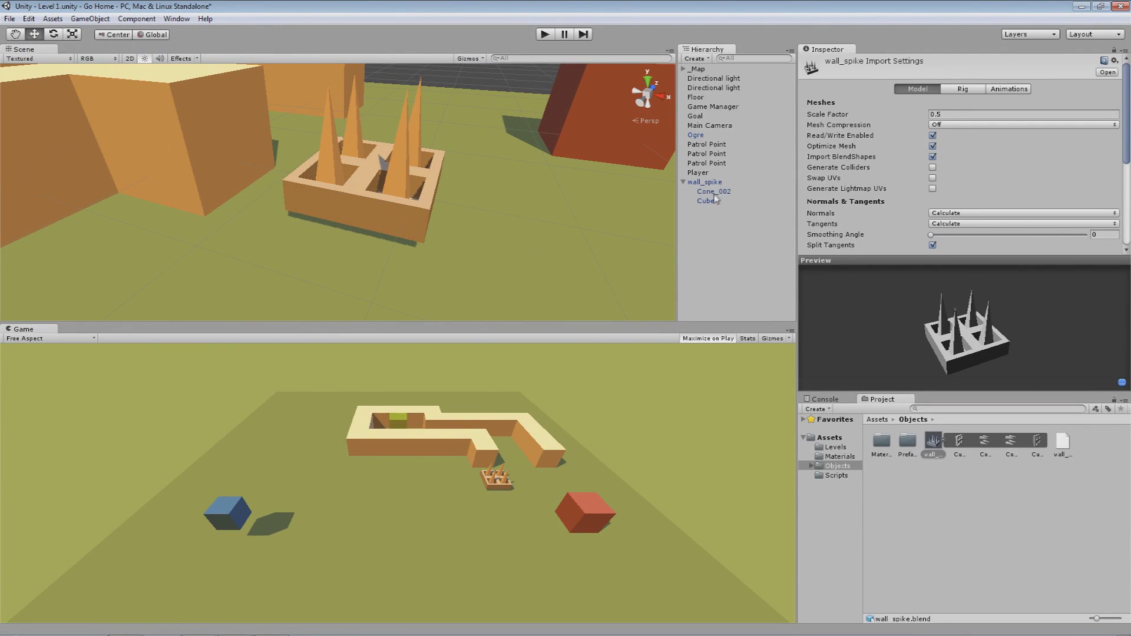
left_click(714, 192)
left_click(713, 203)
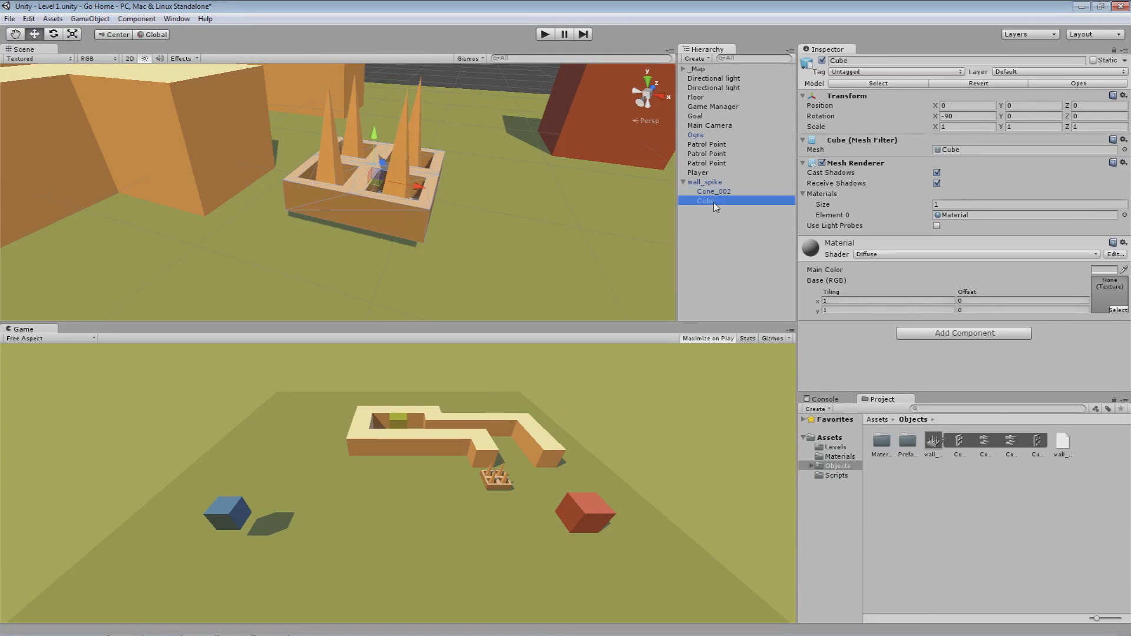
key("F2")
type("base")
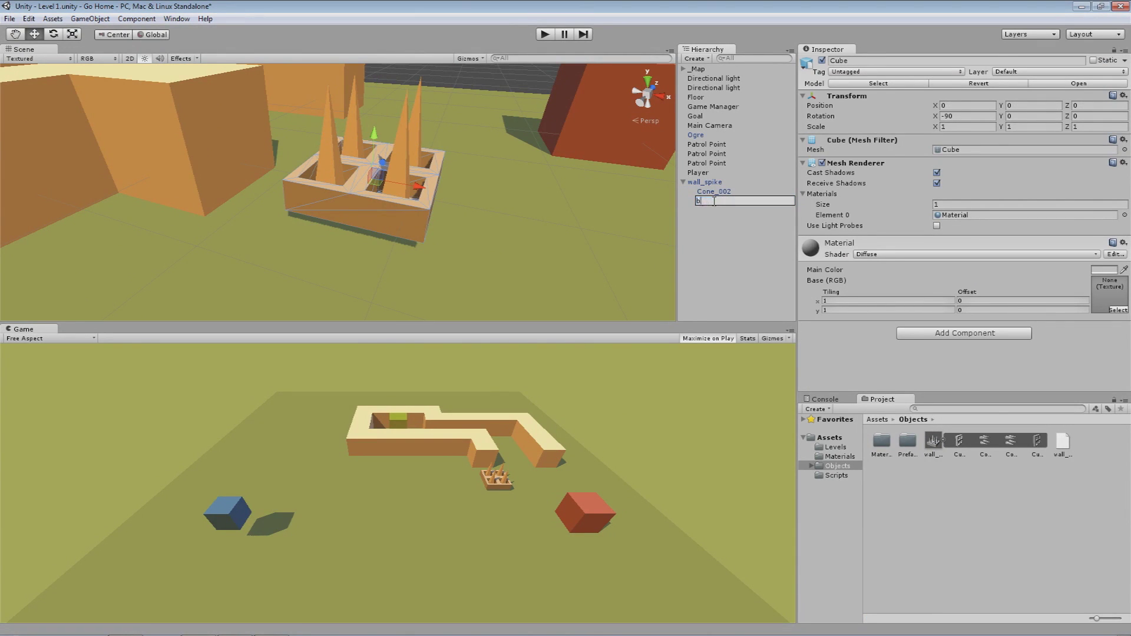
key("Return")
- Rename the Cone_002 child of wall_spike to spike
double_click(714, 201)
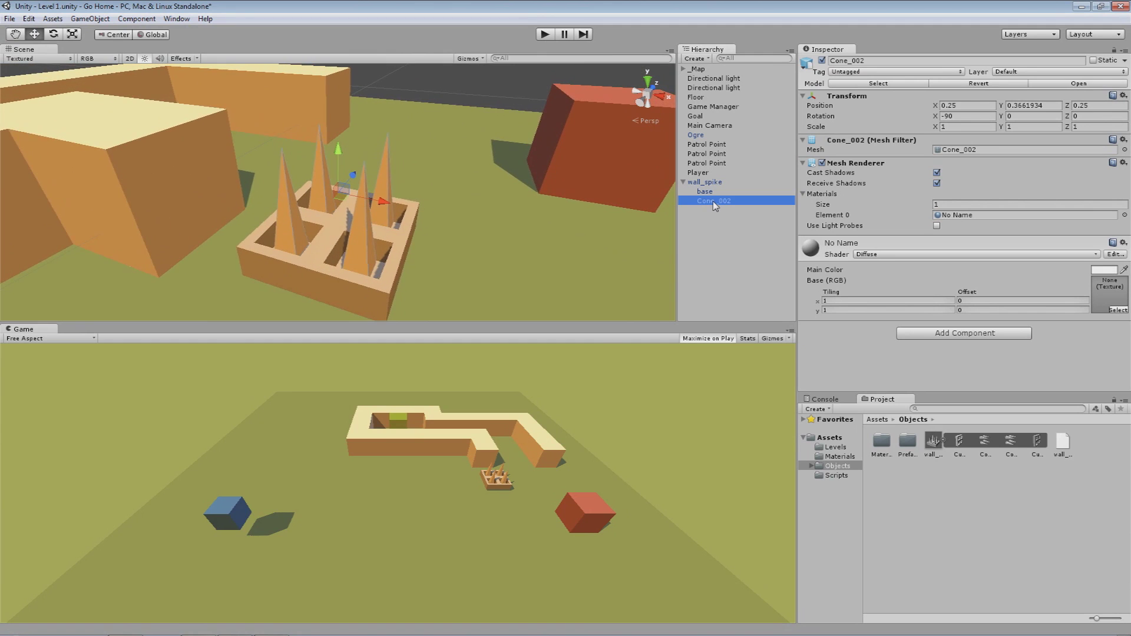
key("F2")
type("spike")
key("Return")
- Examine the wall_spike object and its base and spike parts from several angles in the scene
left_click(720, 192)
left_click_drag(365, 270, 346, 223, "alt")
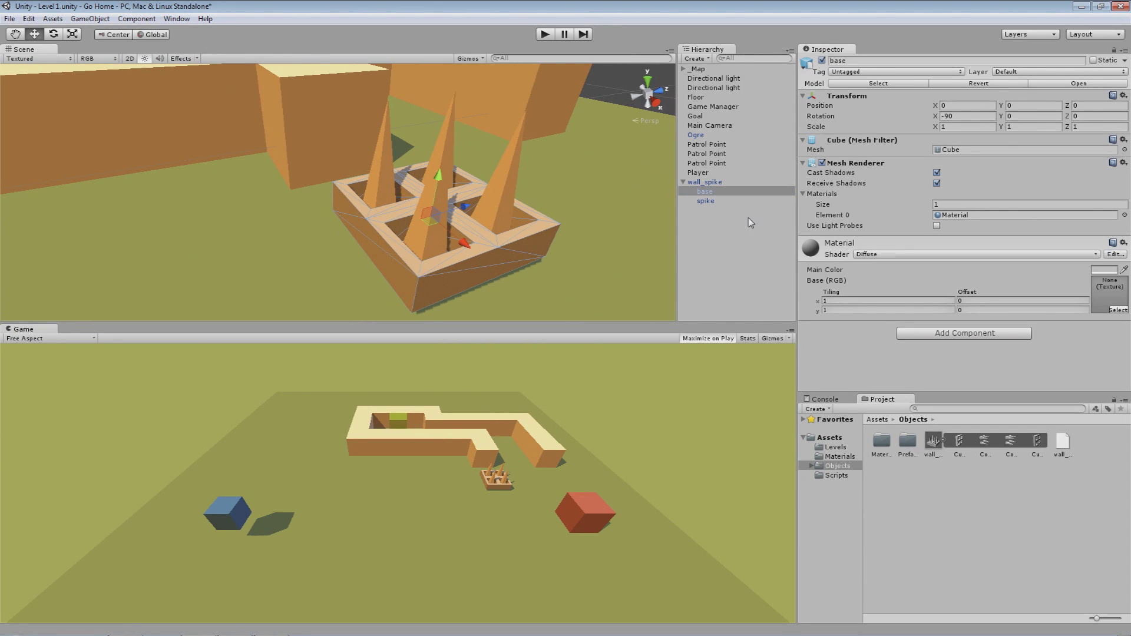
left_click(705, 201)
left_click_drag(510, 252, 380, 161, "alt")
scroll(337, 212, "up", 3)
scroll(358, 187, "down", 3)
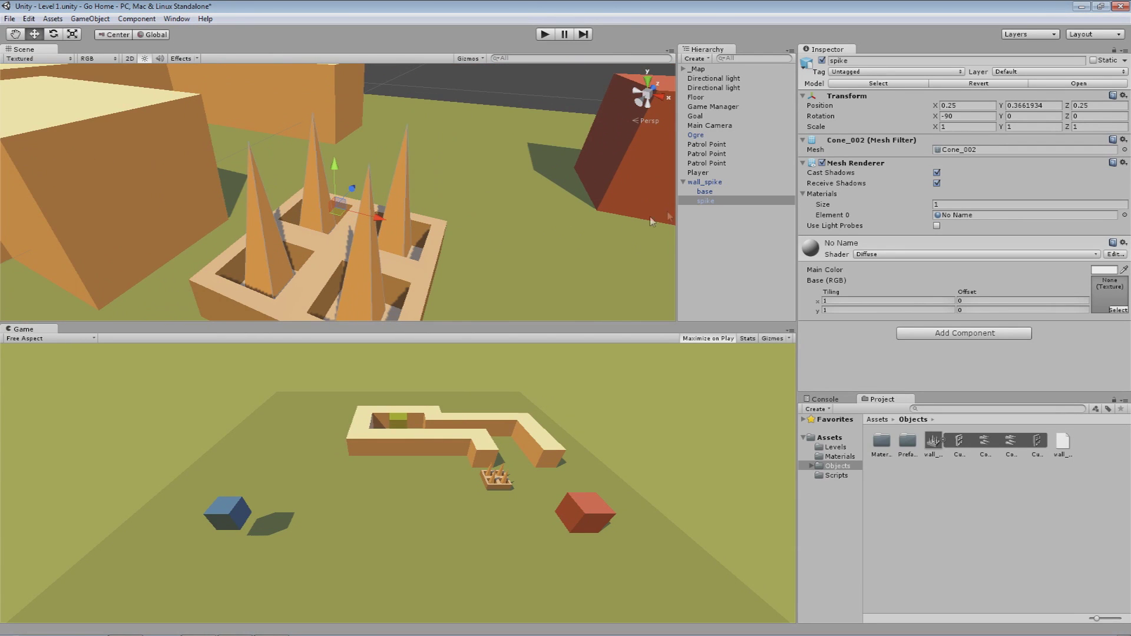
left_click(717, 183)
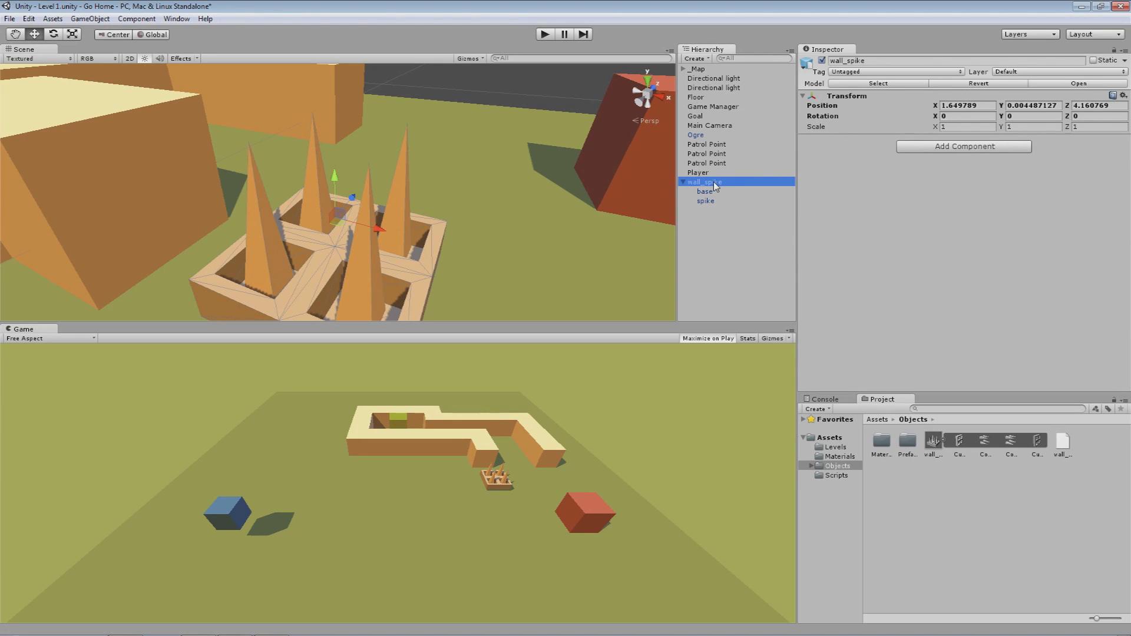
scroll(388, 229, "down", 4)
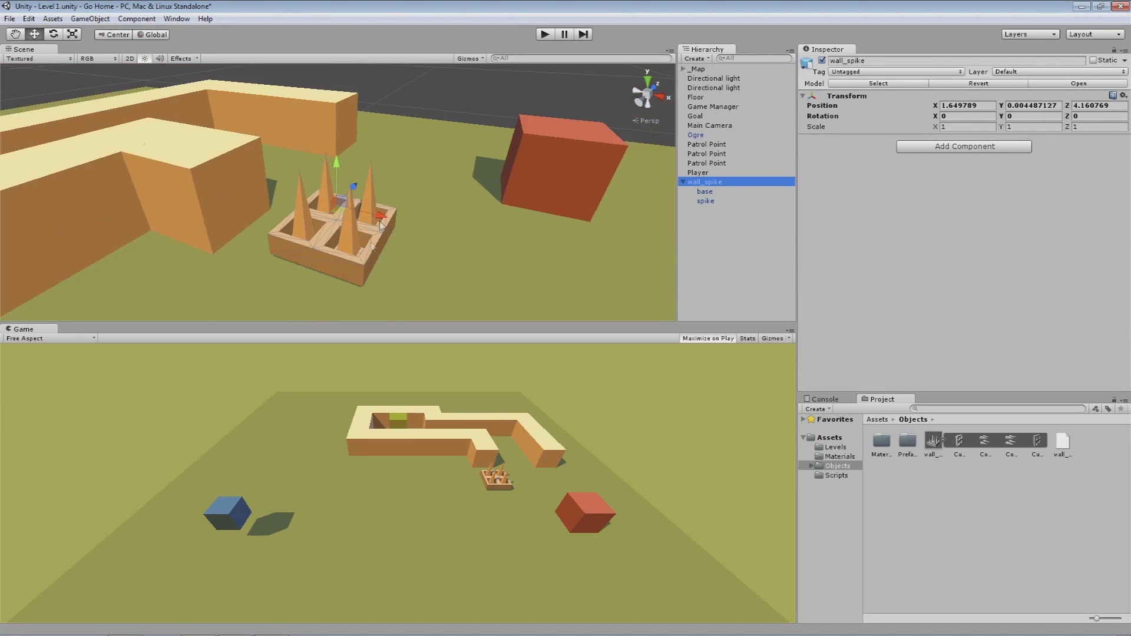
scroll(364, 251, "up", 3)
left_click(710, 184)
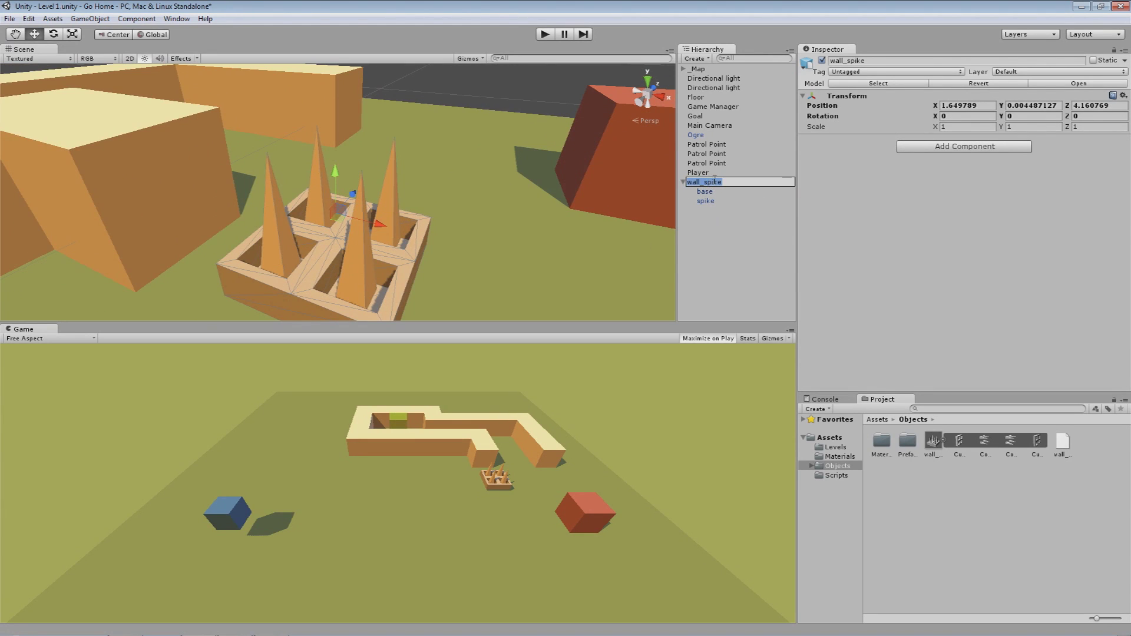
left_click(723, 192)
left_click(713, 228)
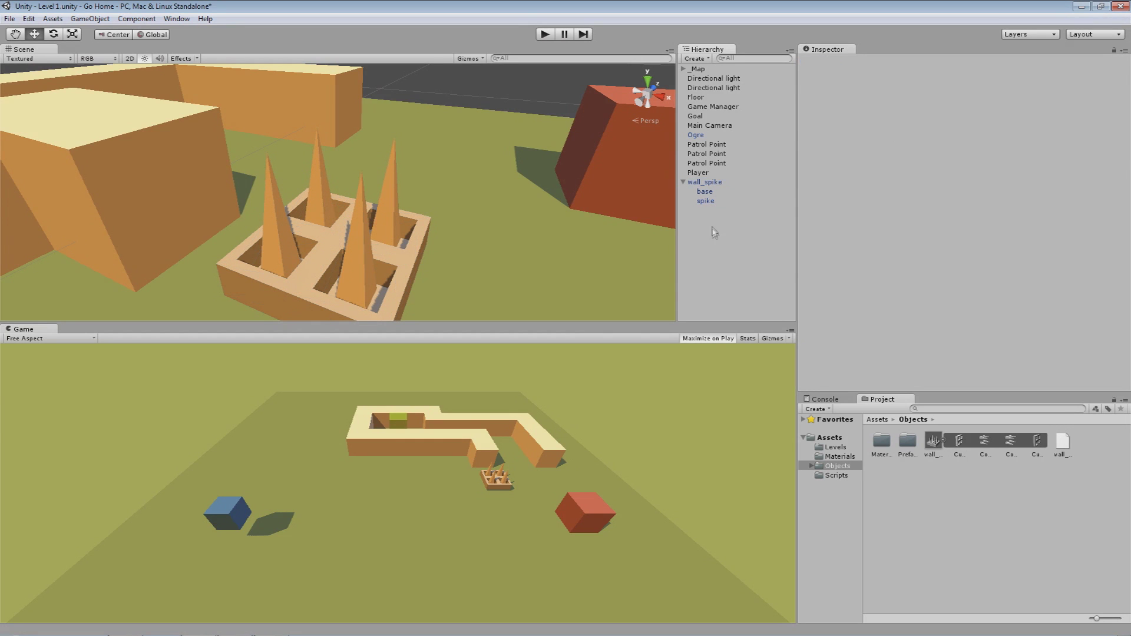
left_click_drag(382, 222, 471, 192, "alt")
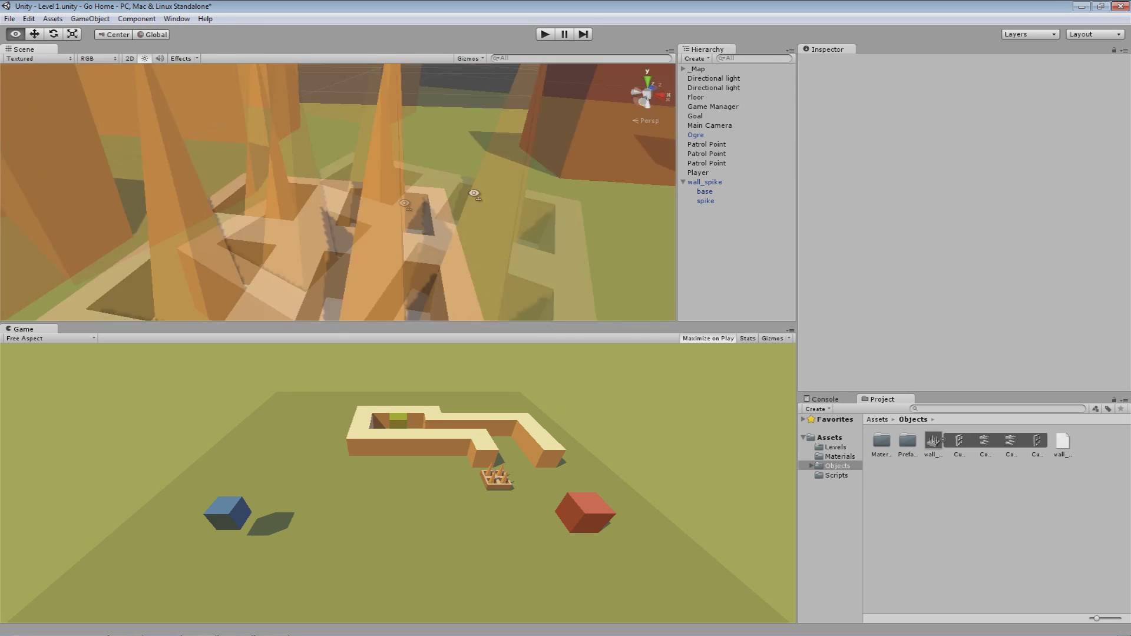
scroll(351, 220, "down", 6)
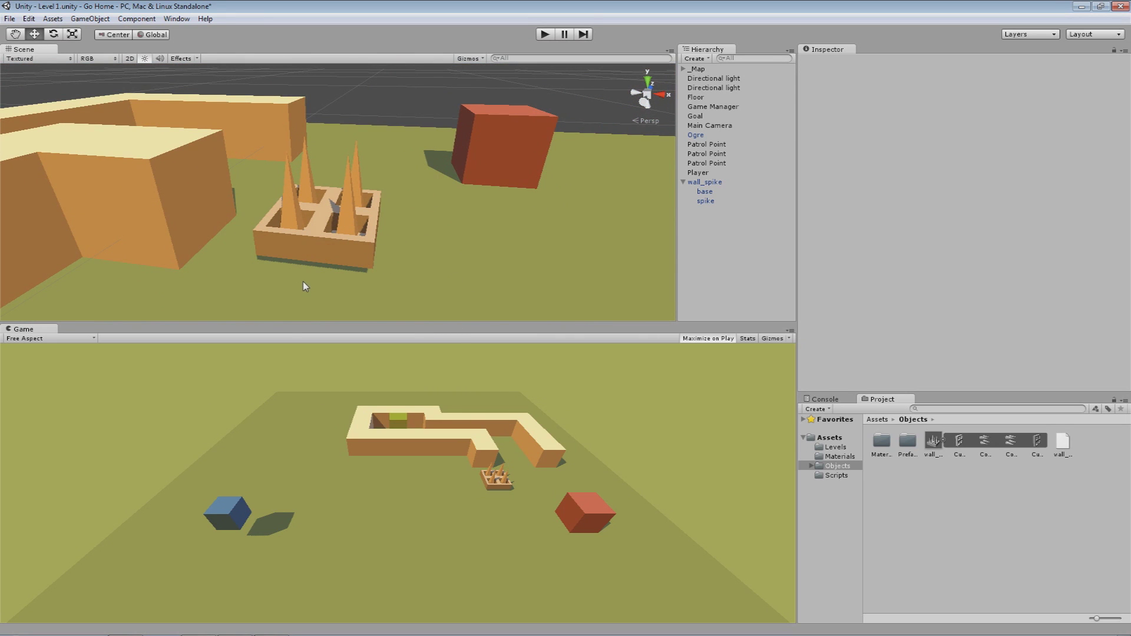
left_click_drag(388, 206, 289, 235, "alt")
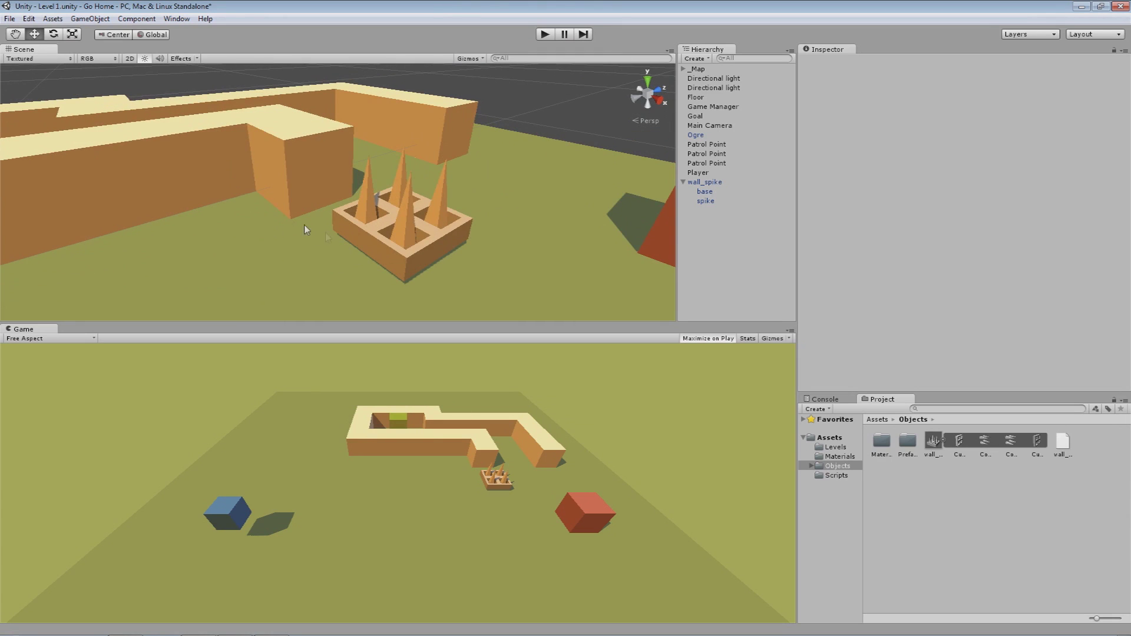
middle_click_drag(470, 233, 267, 224)
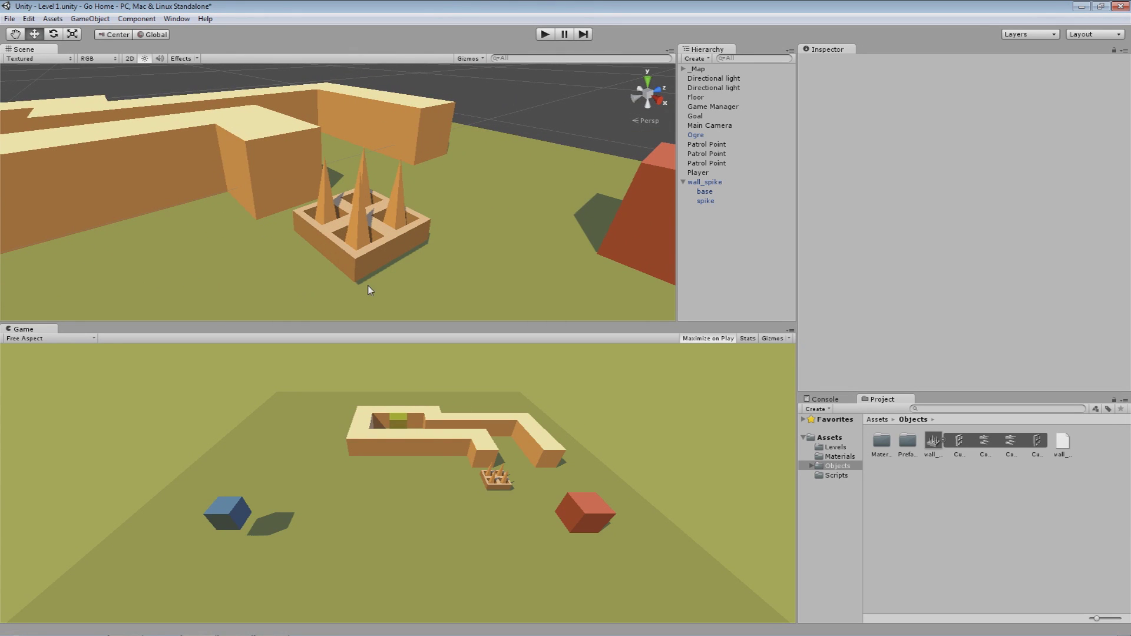
- Set the wall_spike object's Z rotation to -90 so that its spikes point sideways
left_click(702, 182)
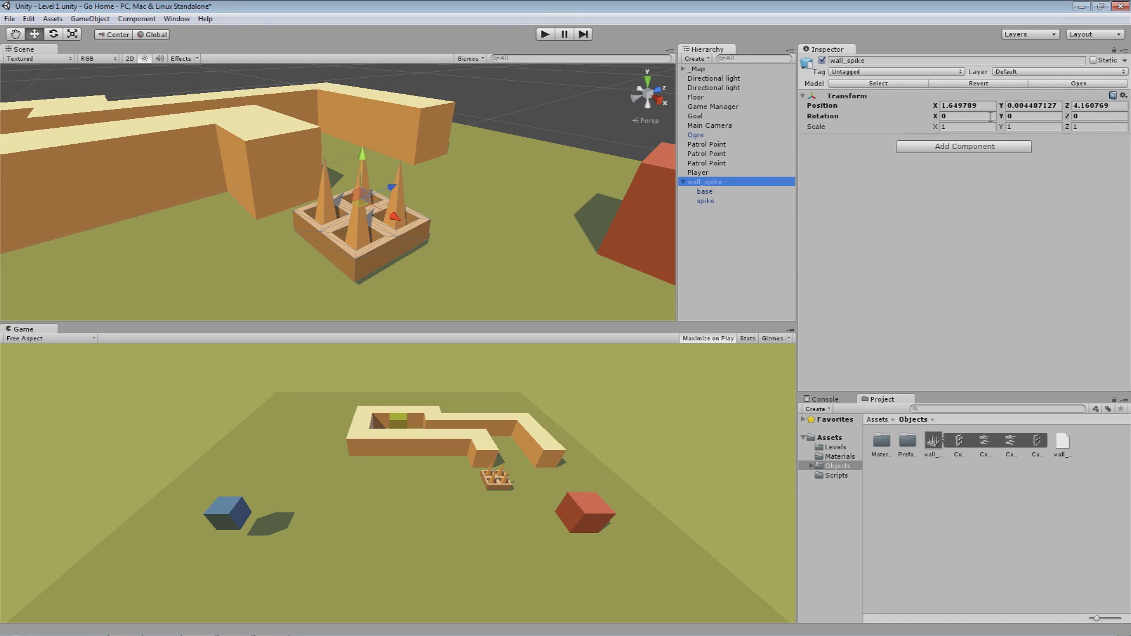
left_click(1090, 117)
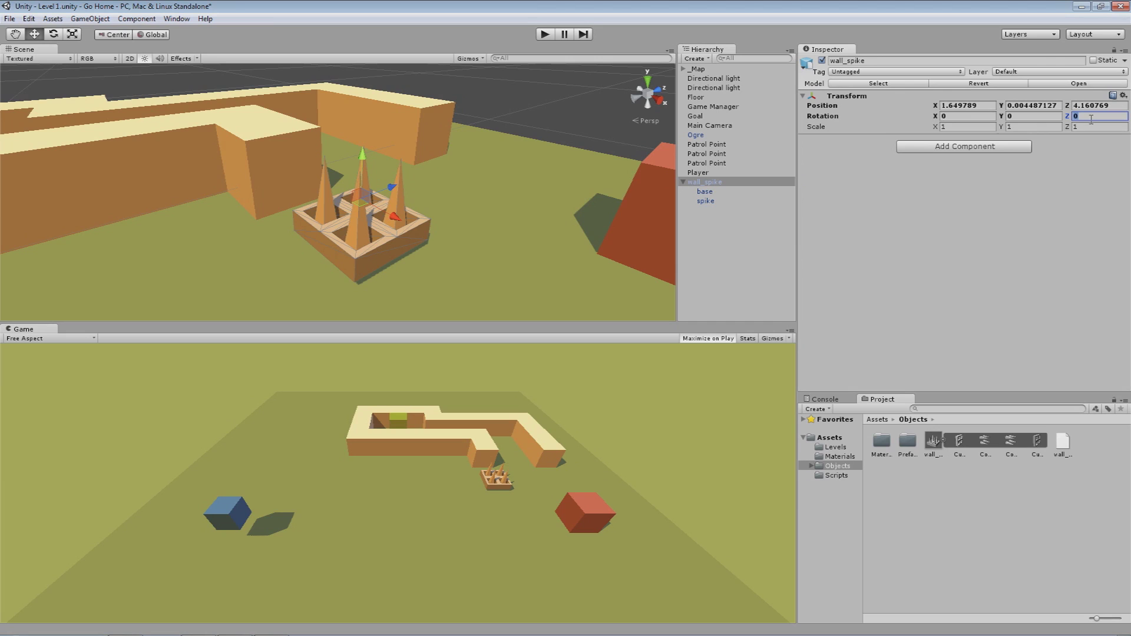
type("90")
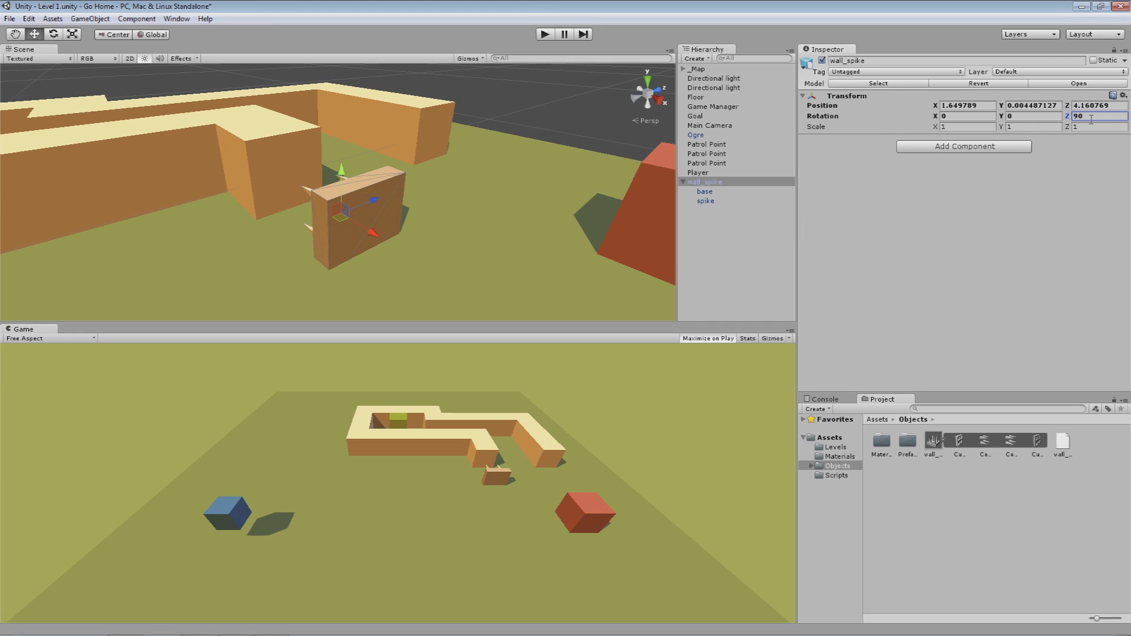
key("Return")
type("-69")
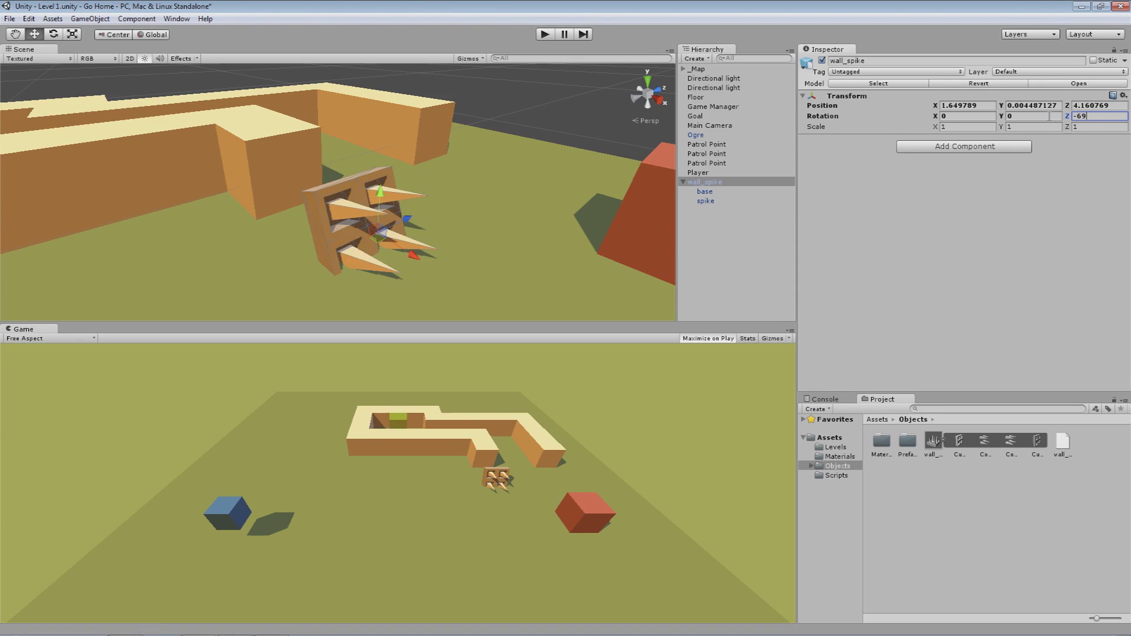
key("BackSpace")
key("BackSpace")
type("90")
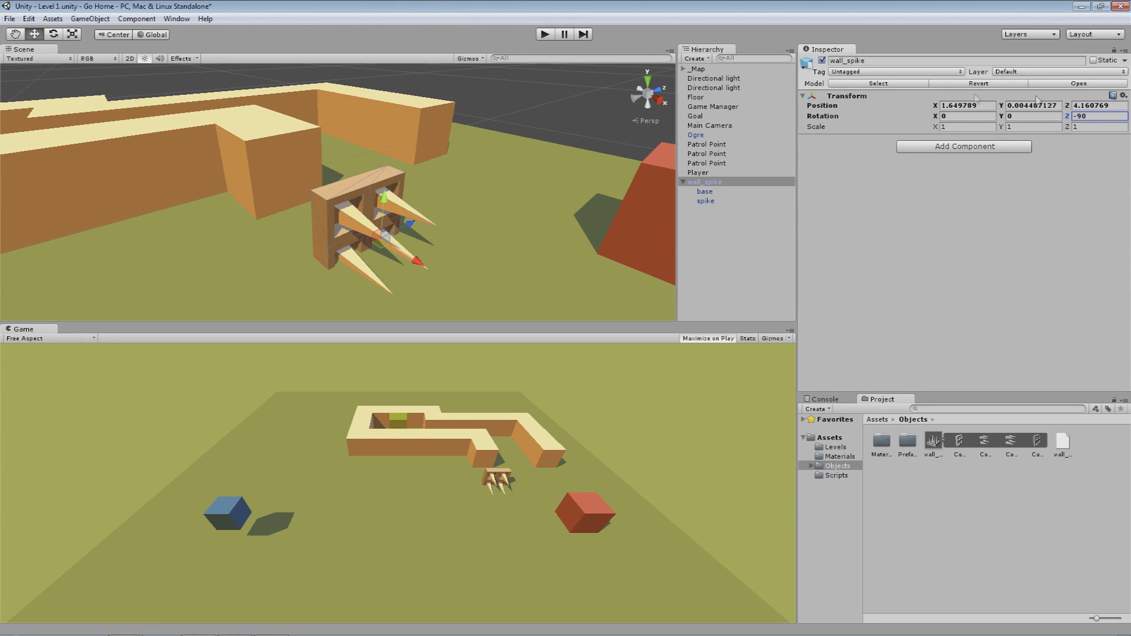
- Vertex-snap the whole wall_spike object by its base corner onto the wall end, at about X 0.63, Y 0.25, Z 4
left_click(324, 194)
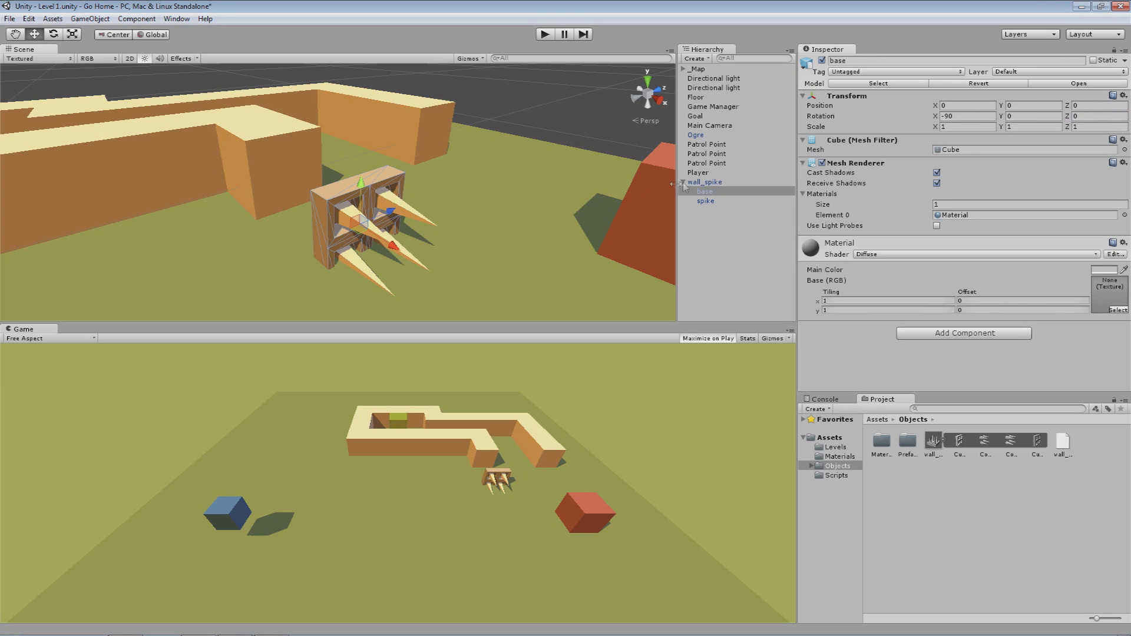
left_click(699, 183)
left_click_drag(347, 195, 276, 240, "alt")
key("v")
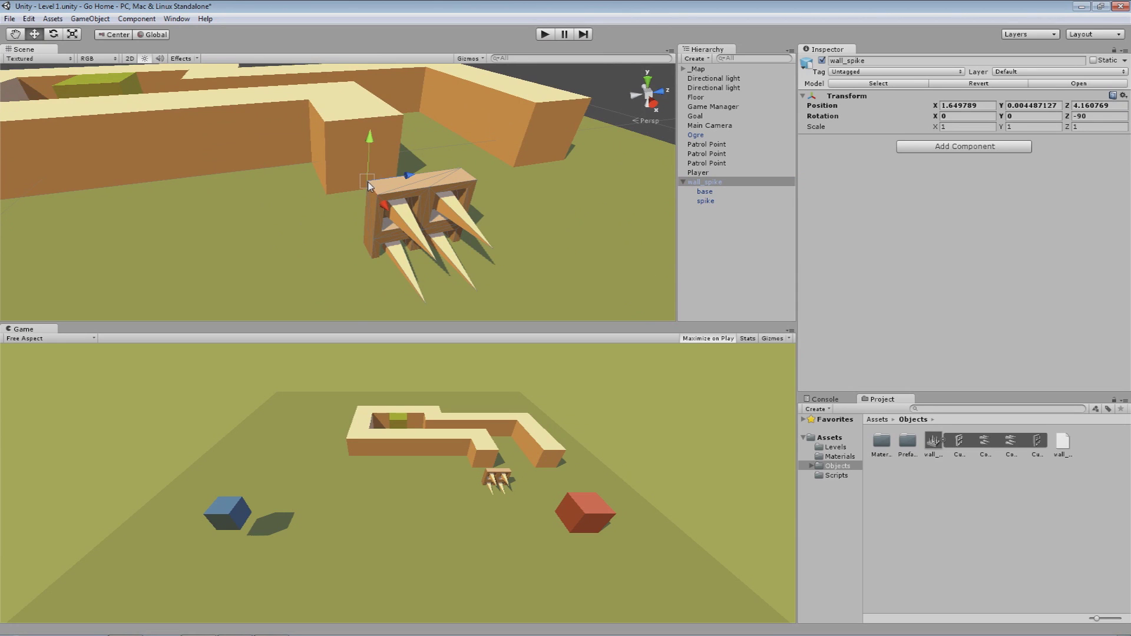
left_click_drag(367, 182, 331, 131)
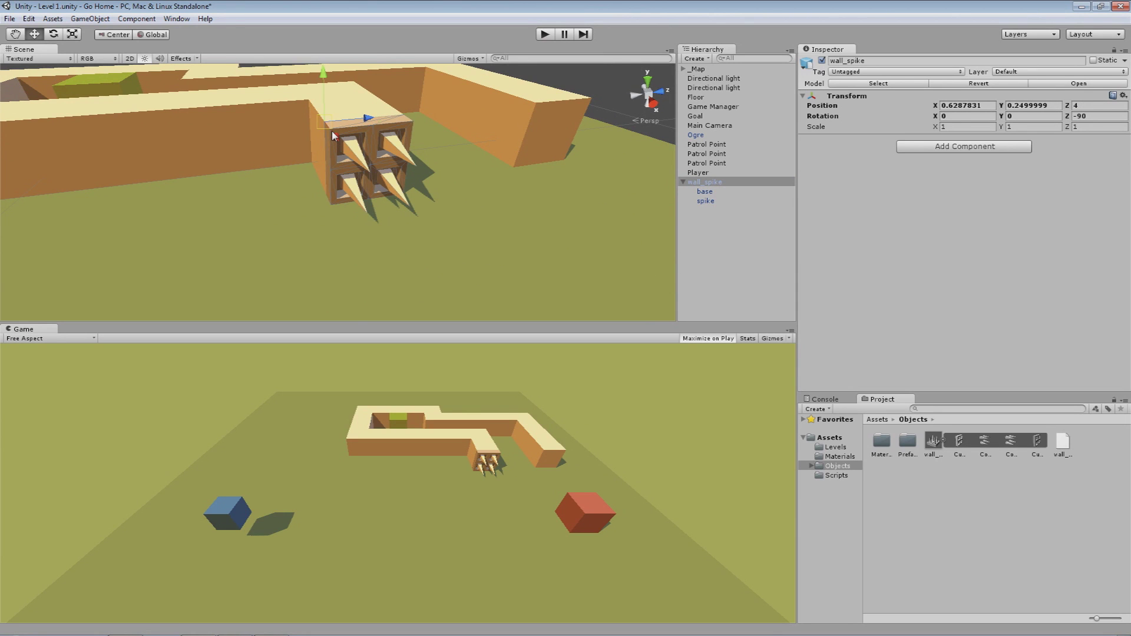
left_click_drag(242, 157, 309, 121, "alt")
left_click_drag(268, 236, 319, 220, "alt")
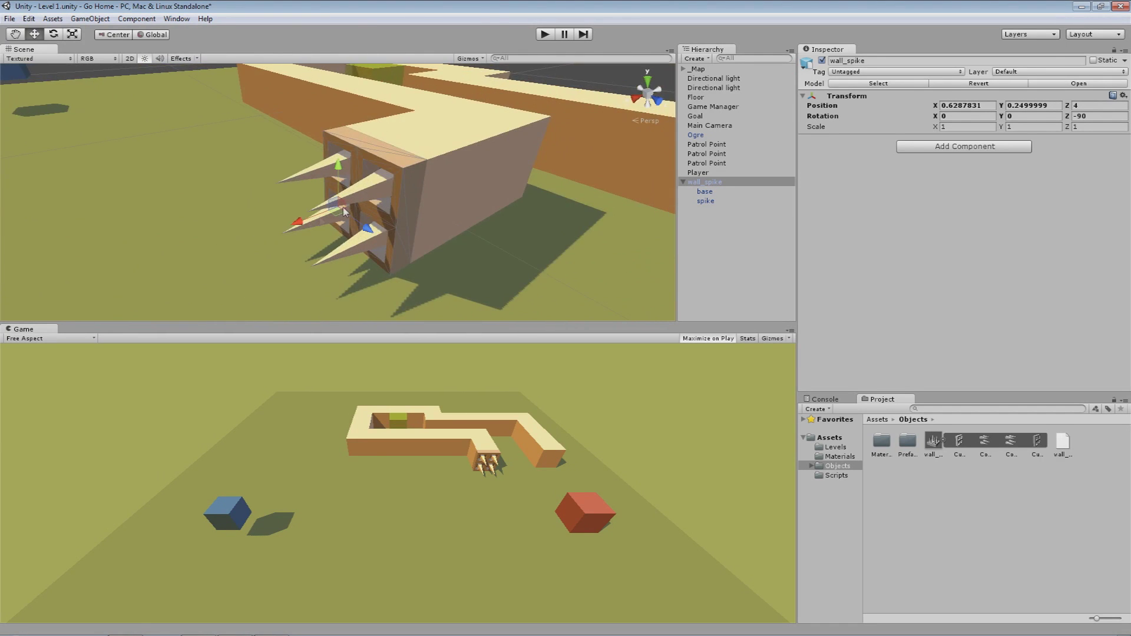
- Retract the spike part fully into the base and wall, to a local Y position of about -0.49
left_click(363, 188)
left_click_drag(362, 188, 401, 238, "alt")
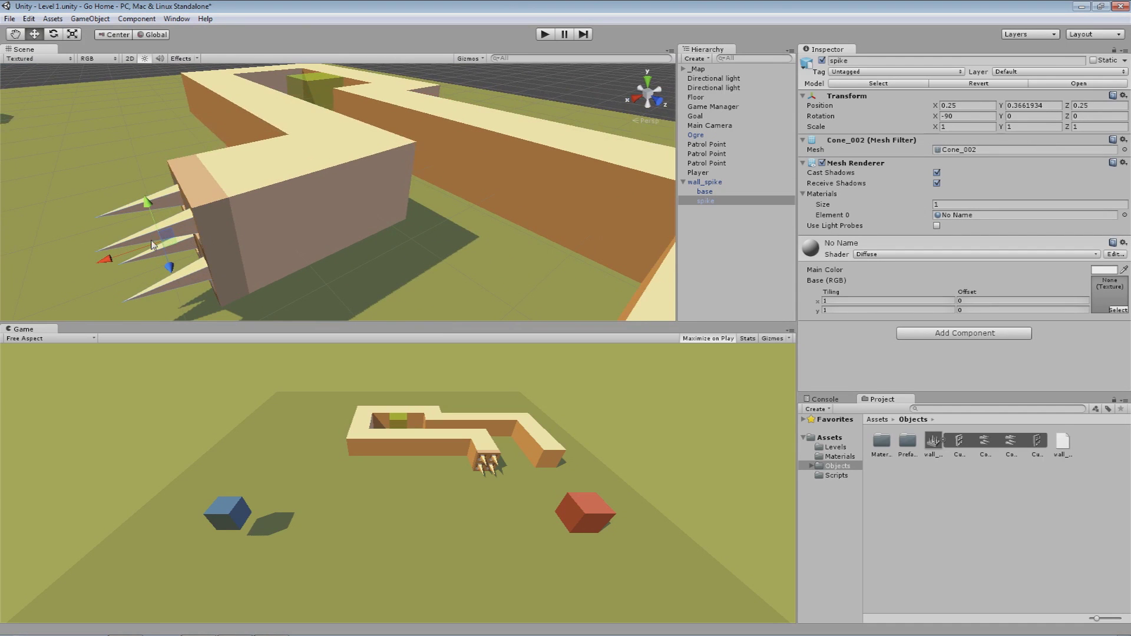
left_click_drag(118, 257, 204, 234)
left_click_drag(204, 234, 343, 174, "alt")
middle_click_drag(233, 198, 289, 191)
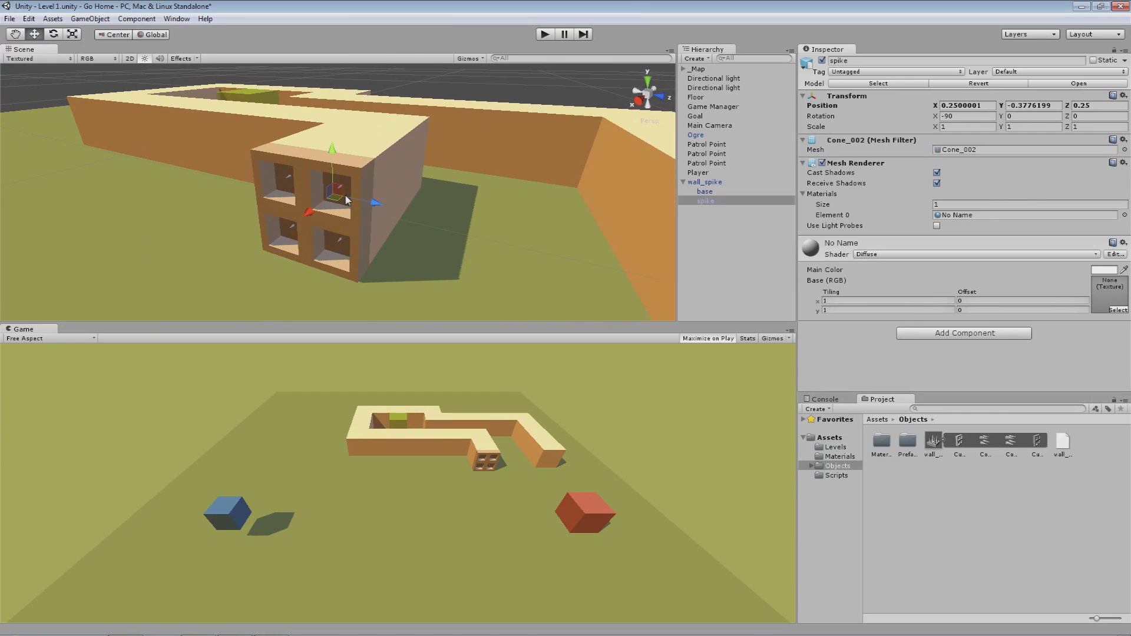
left_click_drag(310, 211, 320, 205)
left_click_drag(380, 203, 307, 229, "alt")
left_click_drag(220, 247, 406, 203, "alt")
mouse_move(414, 202)
middle_mouse_down()
mouse_move(426, 228)
mouse_move(409, 192)
middle_mouse_up()
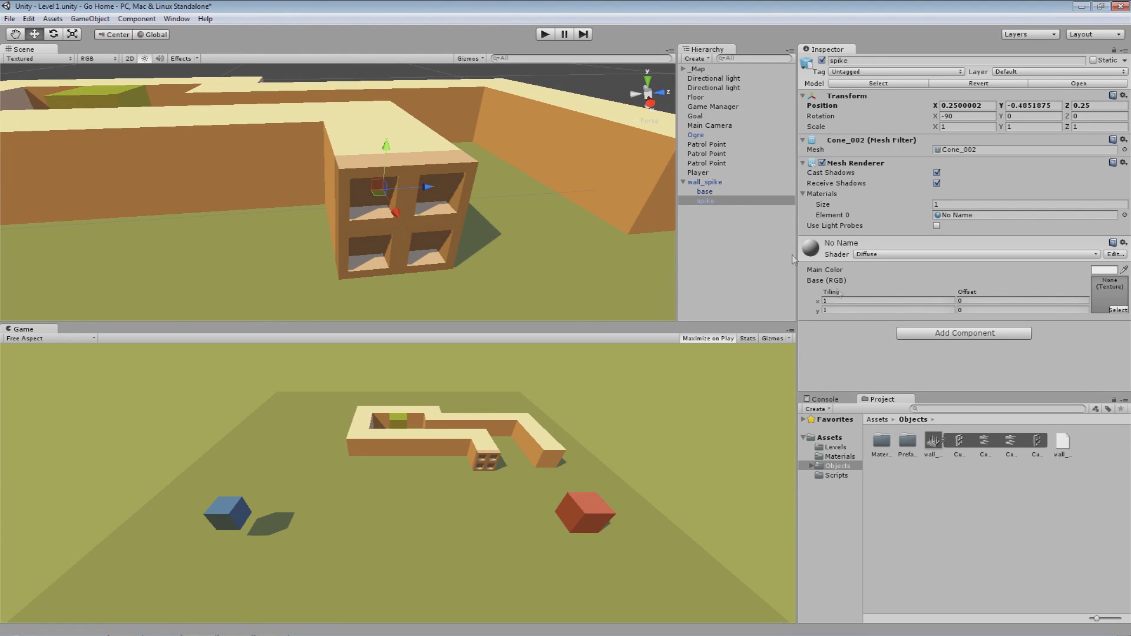
- Add an Animation component to the spike part and look into its Animations list
left_click(930, 333)
left_click(939, 350)
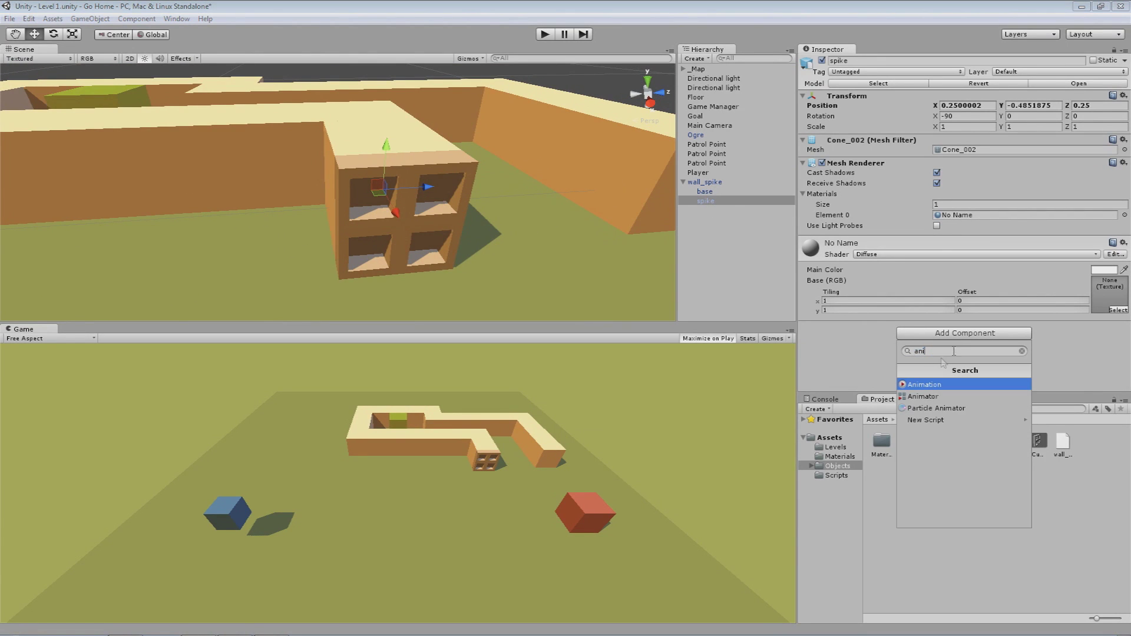
left_click(924, 385)
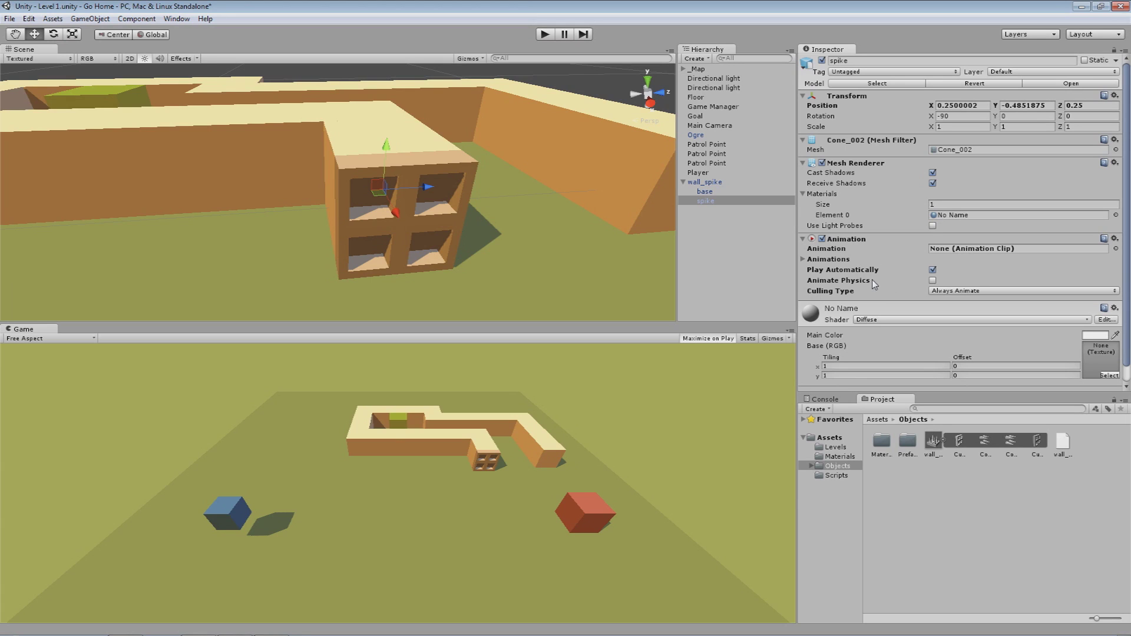
left_click(804, 260)
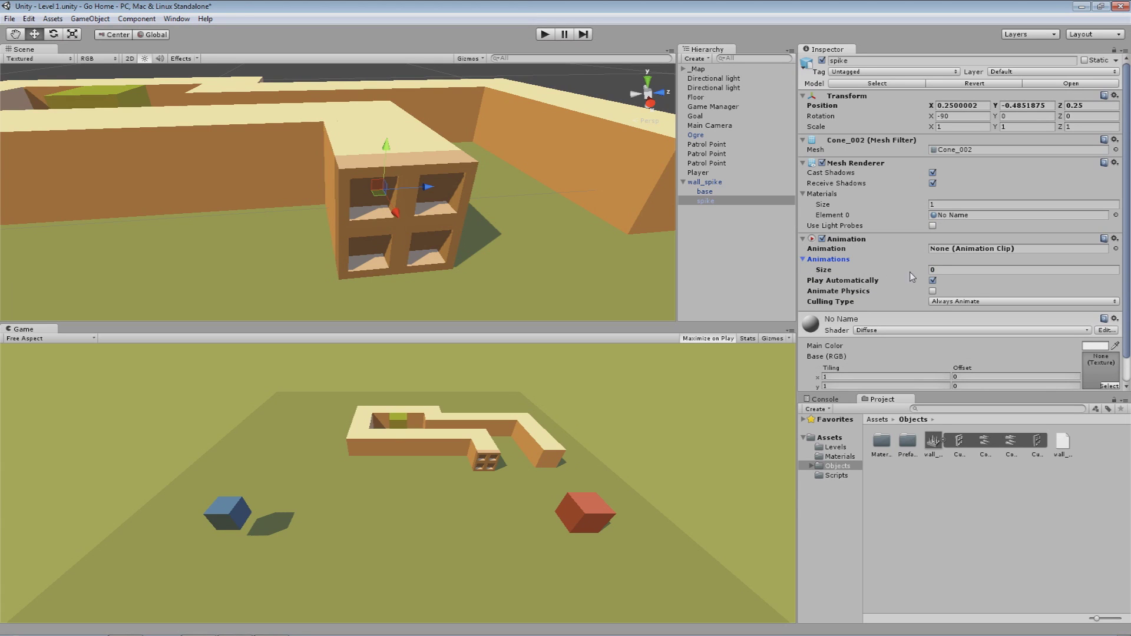
left_click(940, 271)
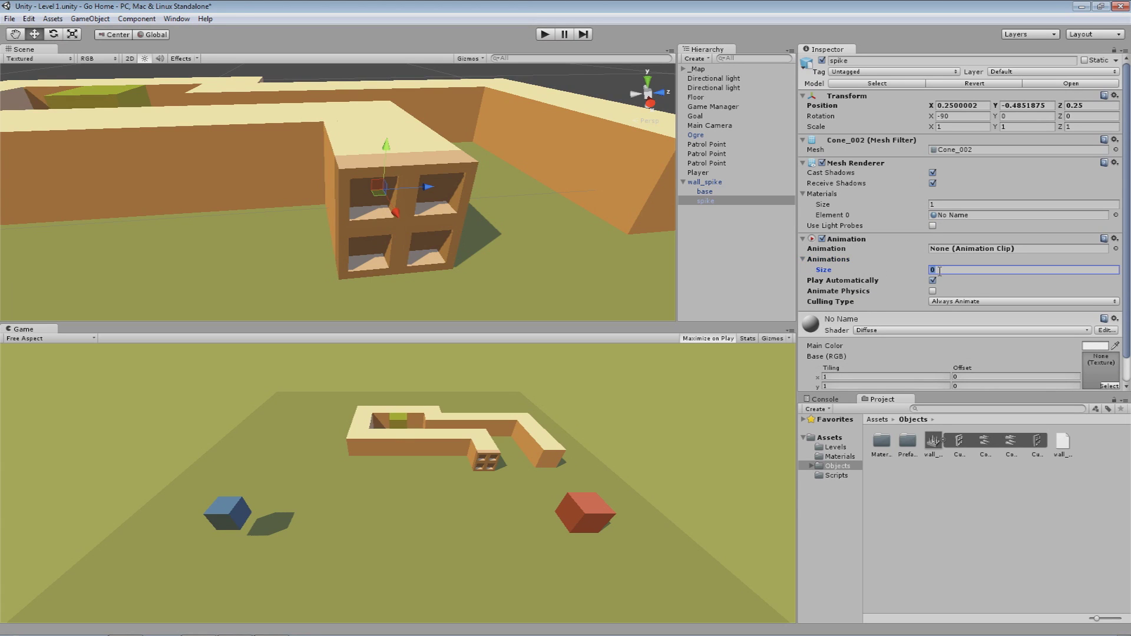
left_click(804, 259)
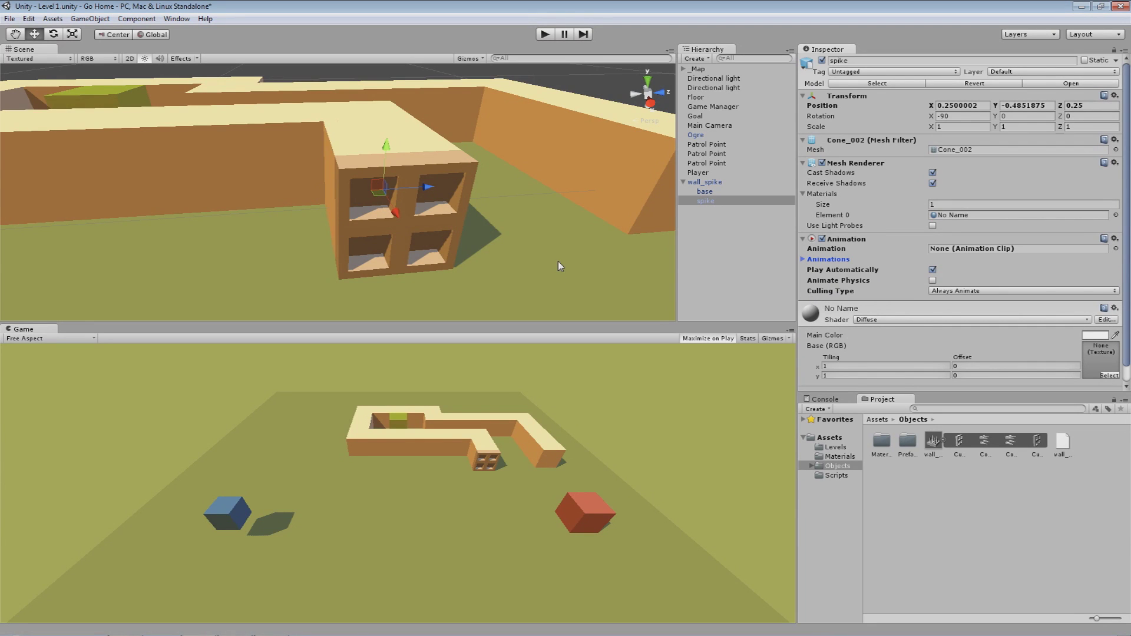
middle_click_drag(560, 265, 456, 214)
right_click_drag(456, 215, 345, 210)
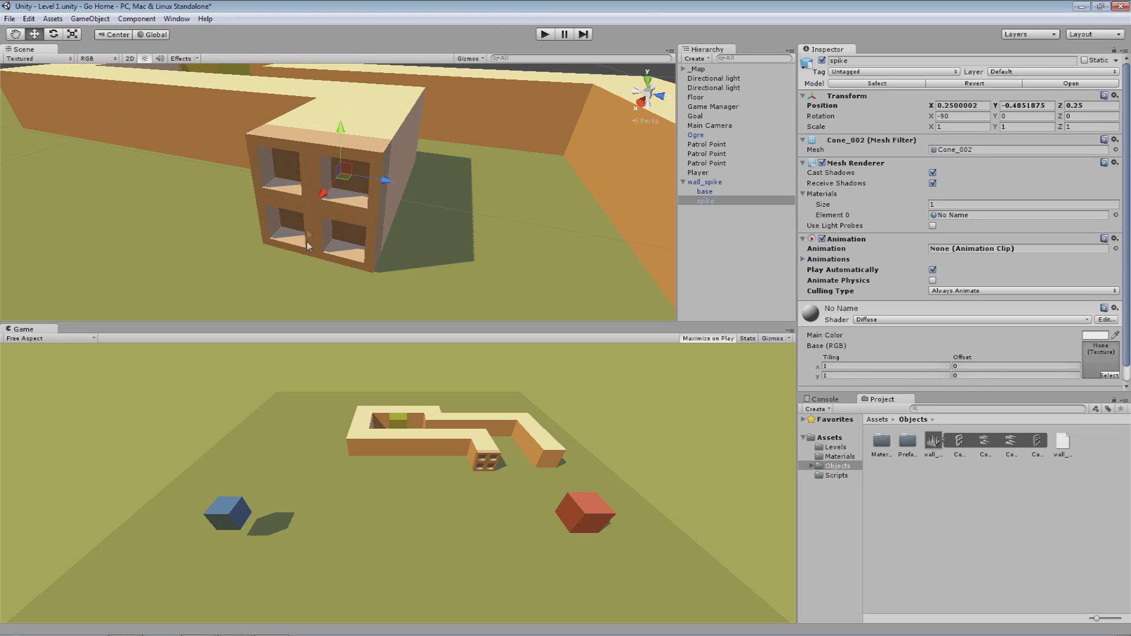
left_click_drag(193, 119, 380, 178, "alt")
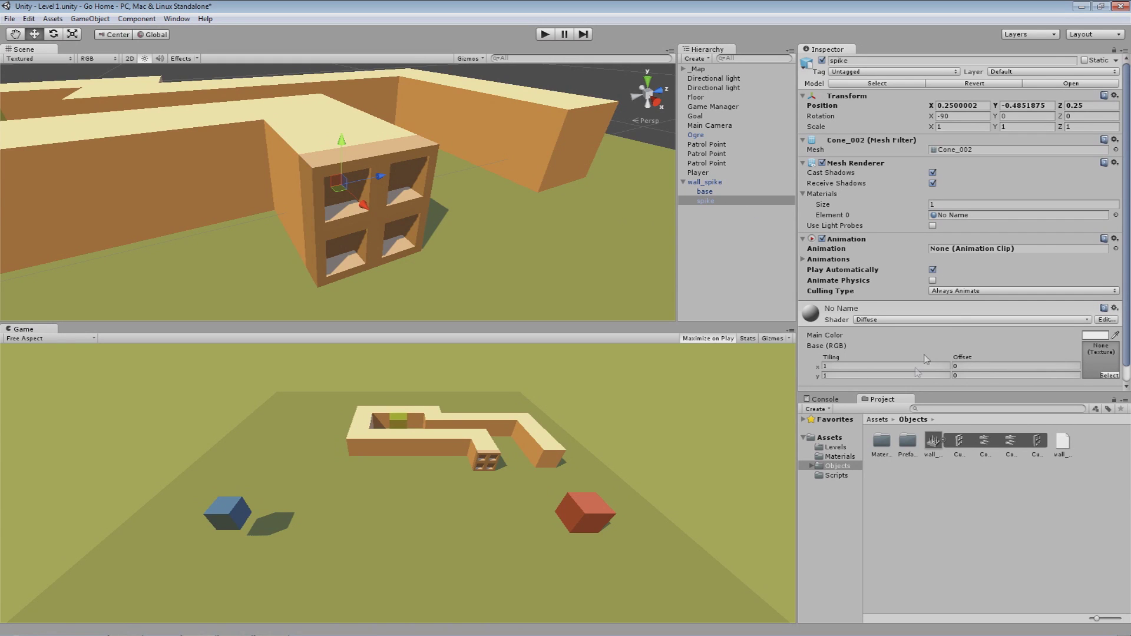
left_click(826, 399)
left_click(884, 400)
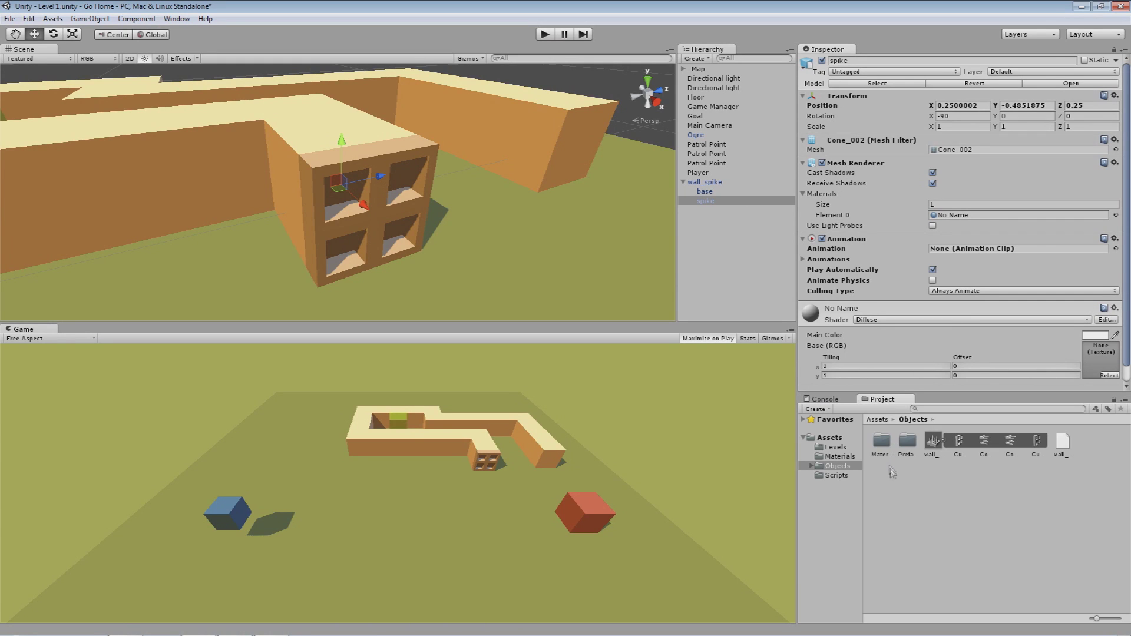
- Create a new folder named Anims inside the project's Objects folder
left_click(911, 478)
right_click(911, 479)
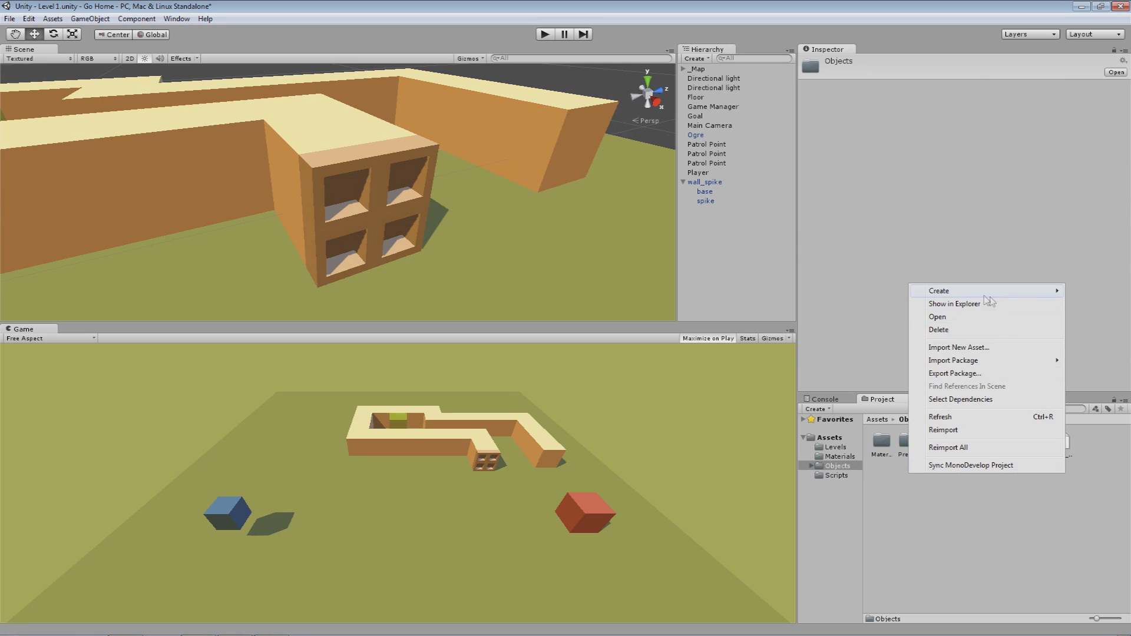
mouse_move(942, 291)
left_click(829, 291)
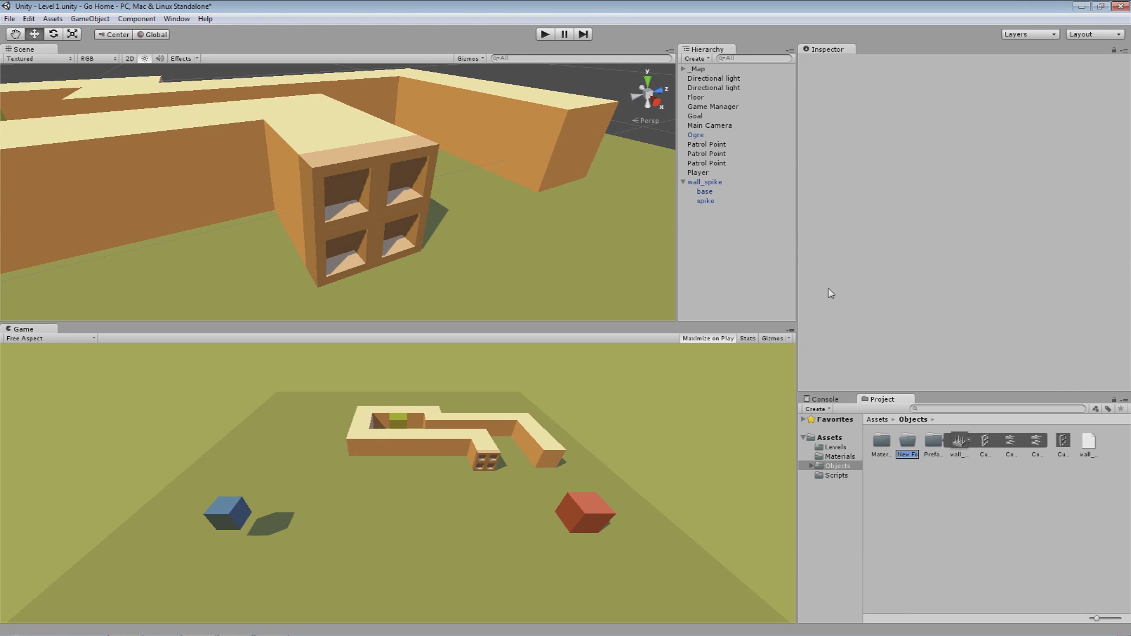
type("bn")
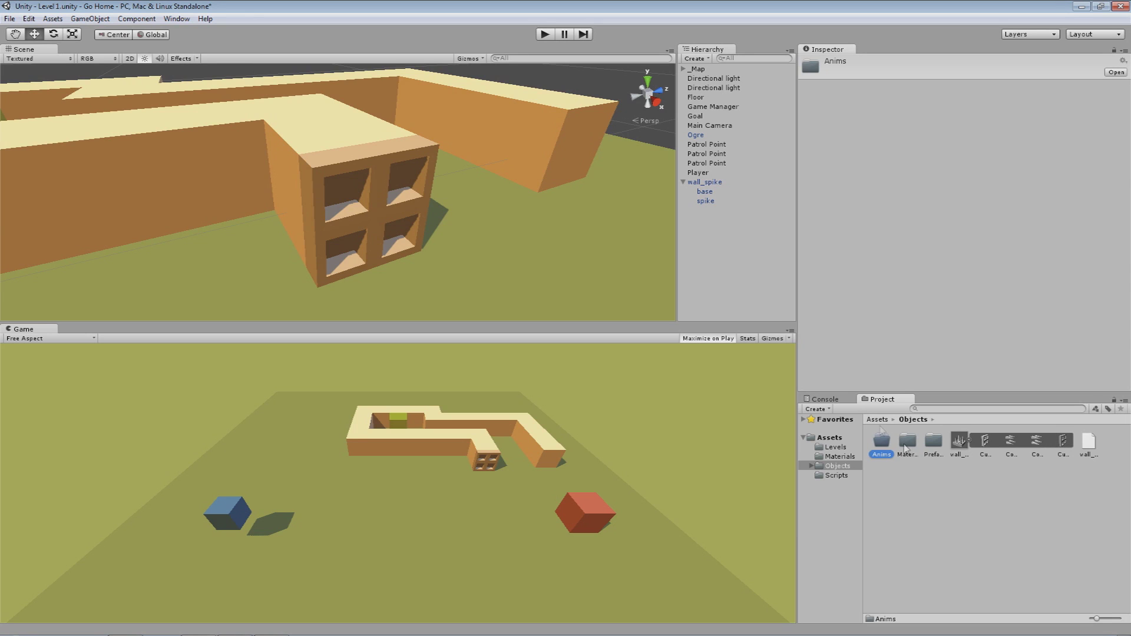
- Create an animation clip named Wall Spike inside the Anims folder
double_click(887, 446)
right_click(878, 260)
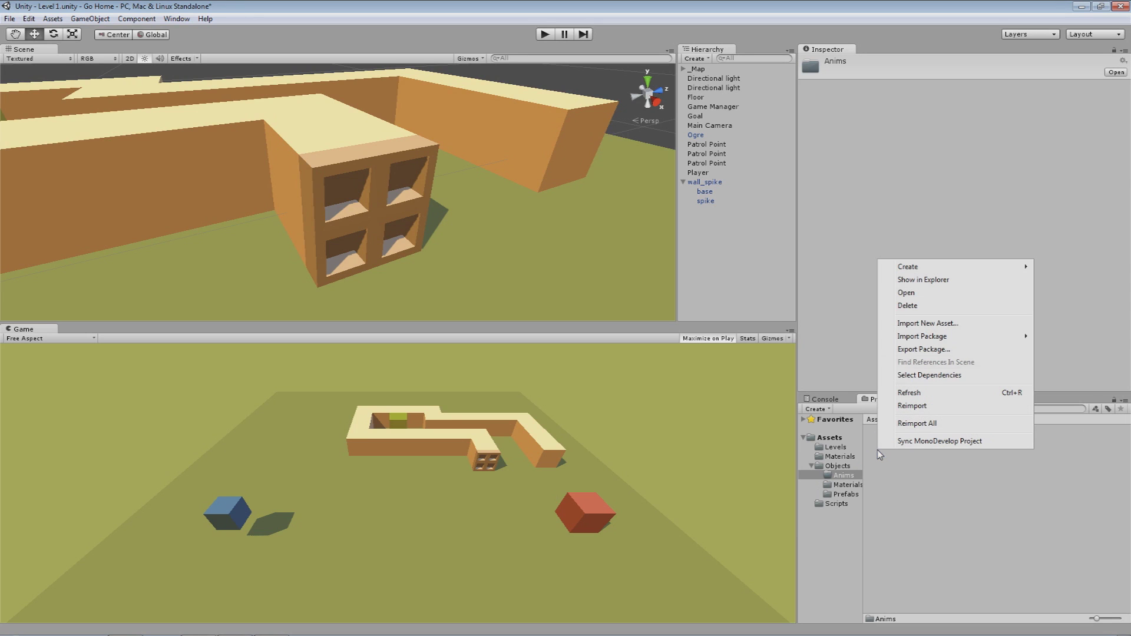
mouse_move(907, 269)
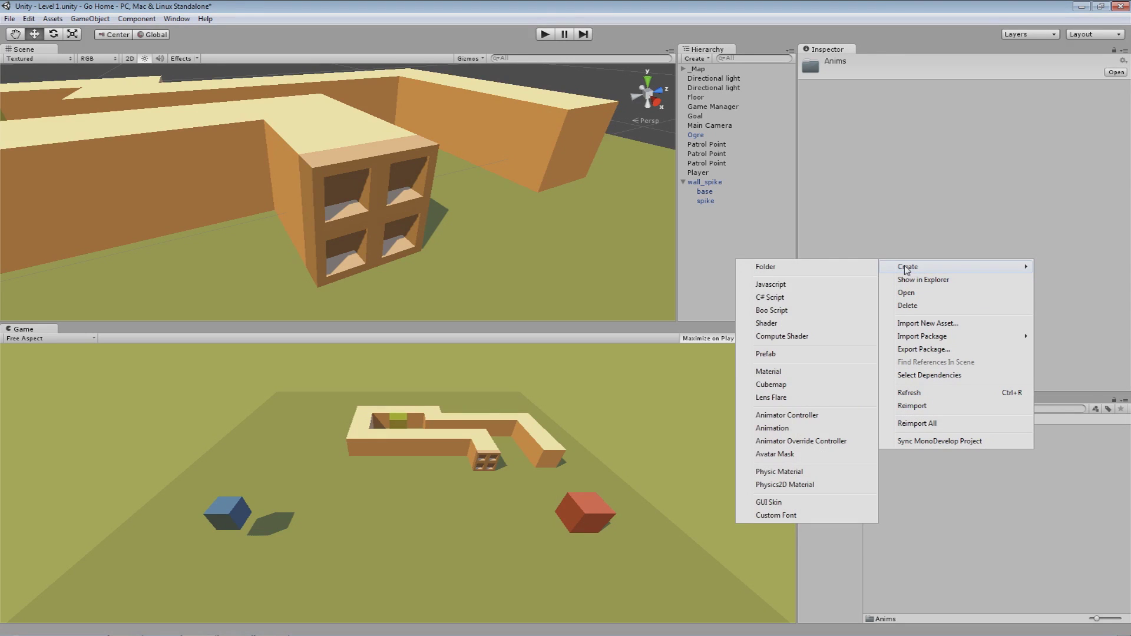
left_click(795, 433)
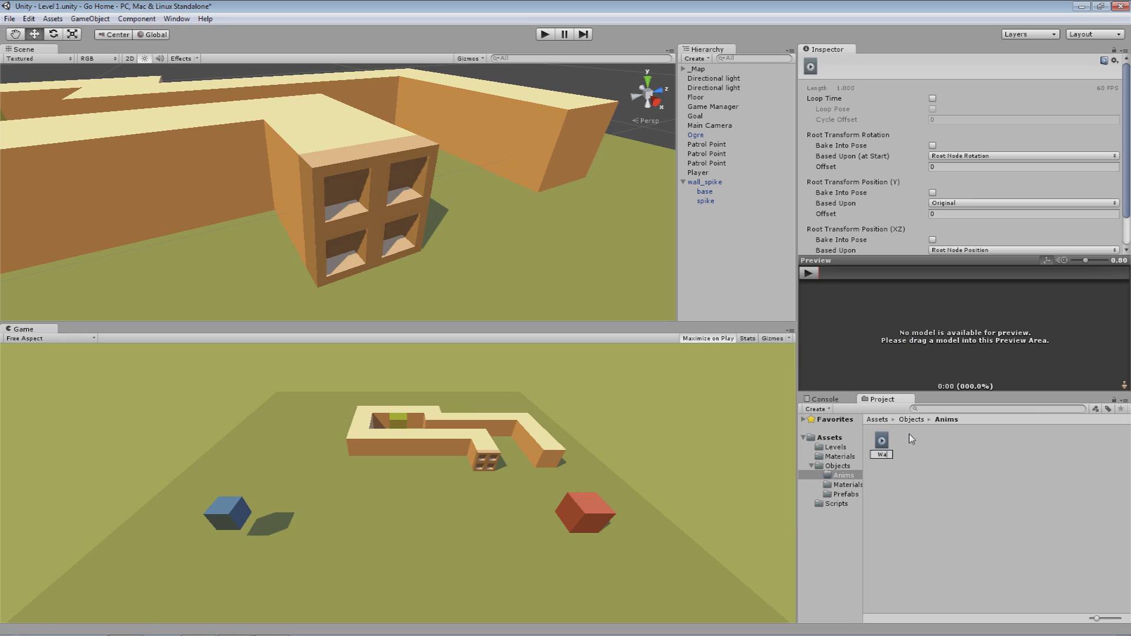
type("Wall Spike")
key("Return")
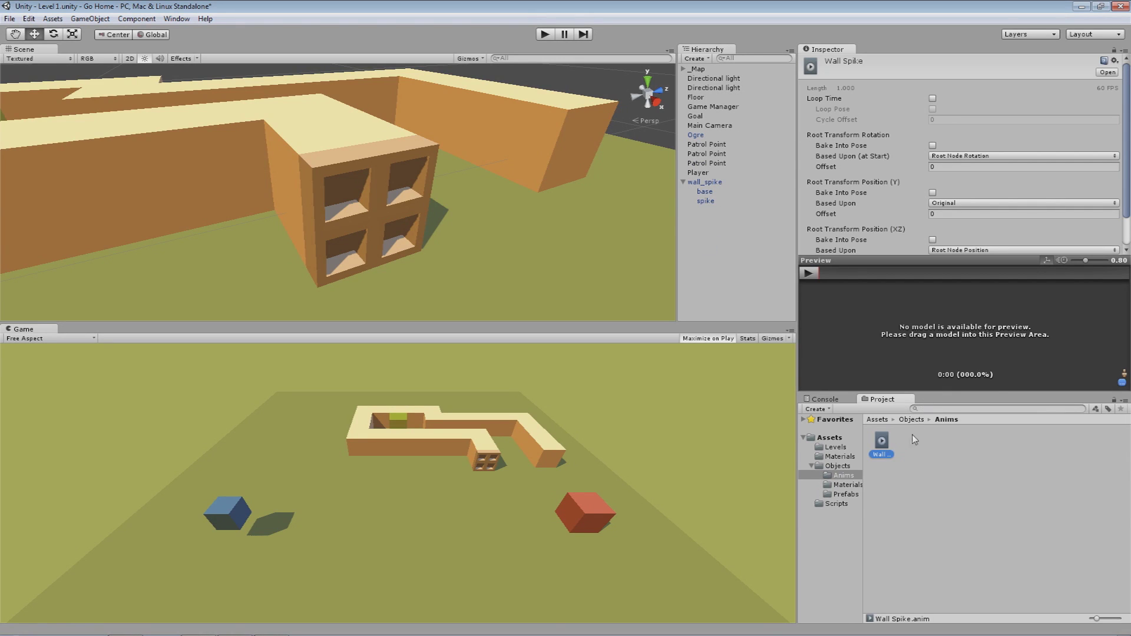
right_click(881, 446)
left_click(883, 444)
- Open the Animation window for the spike part and save its new animation over the existing Wall Spike.anim
left_click(176, 19)
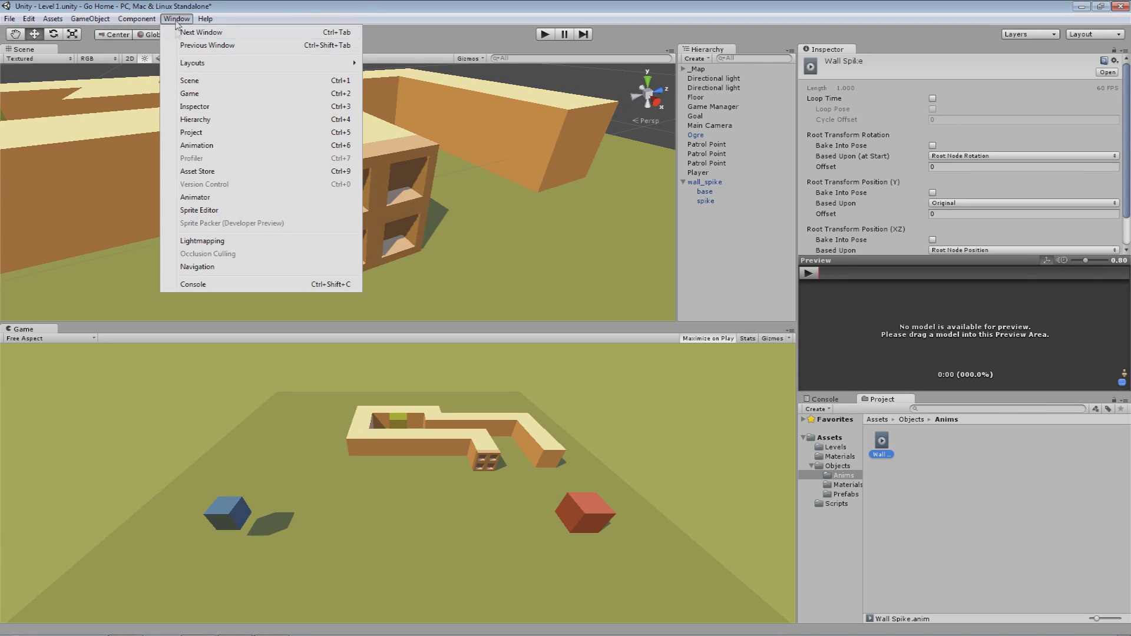
left_click(197, 145)
left_click_drag(316, 199, 286, 147)
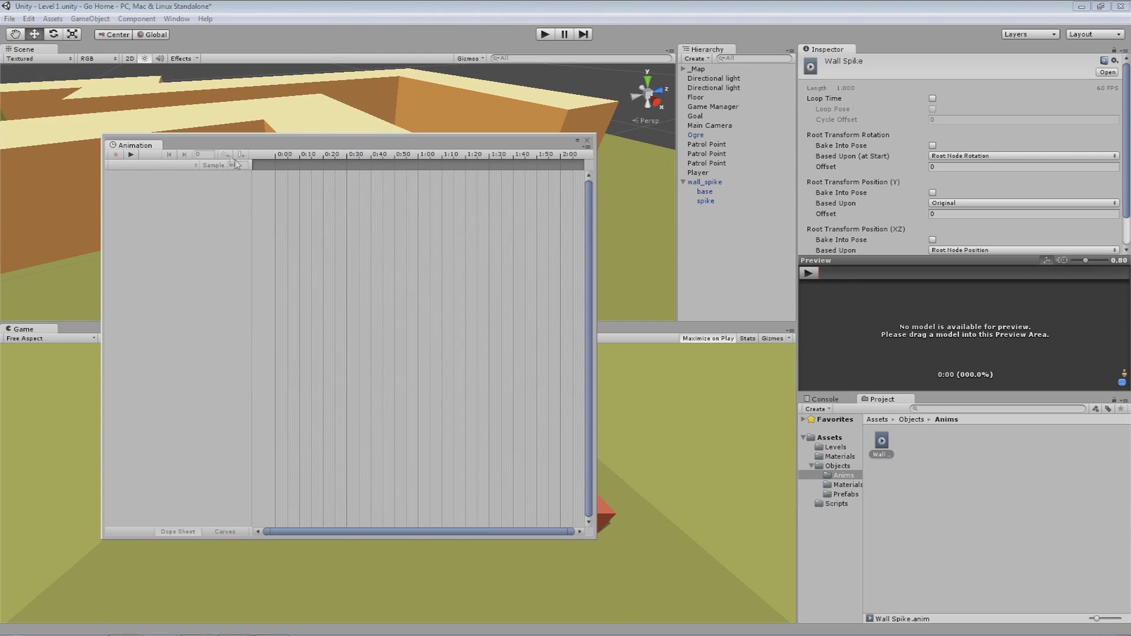
left_click(700, 200)
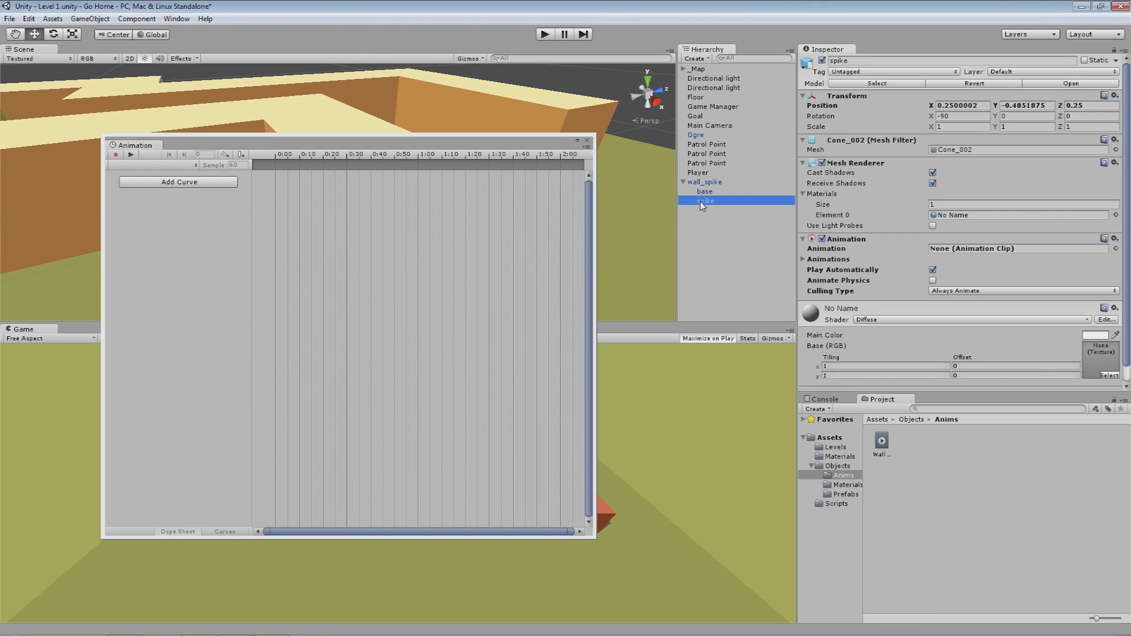
left_click(171, 182)
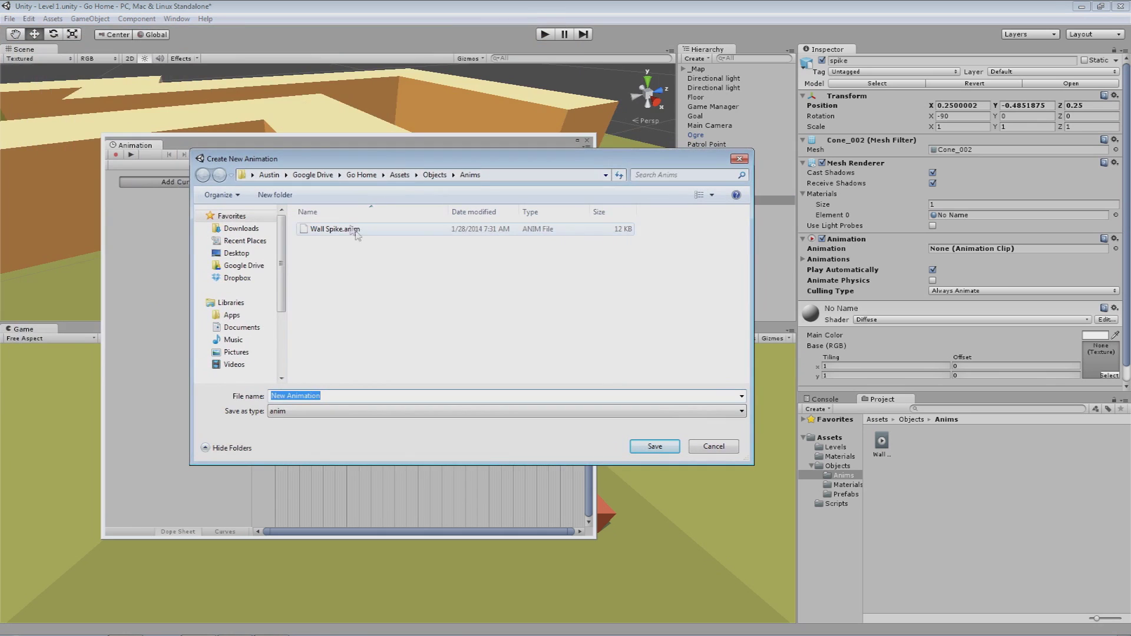
left_click(344, 230)
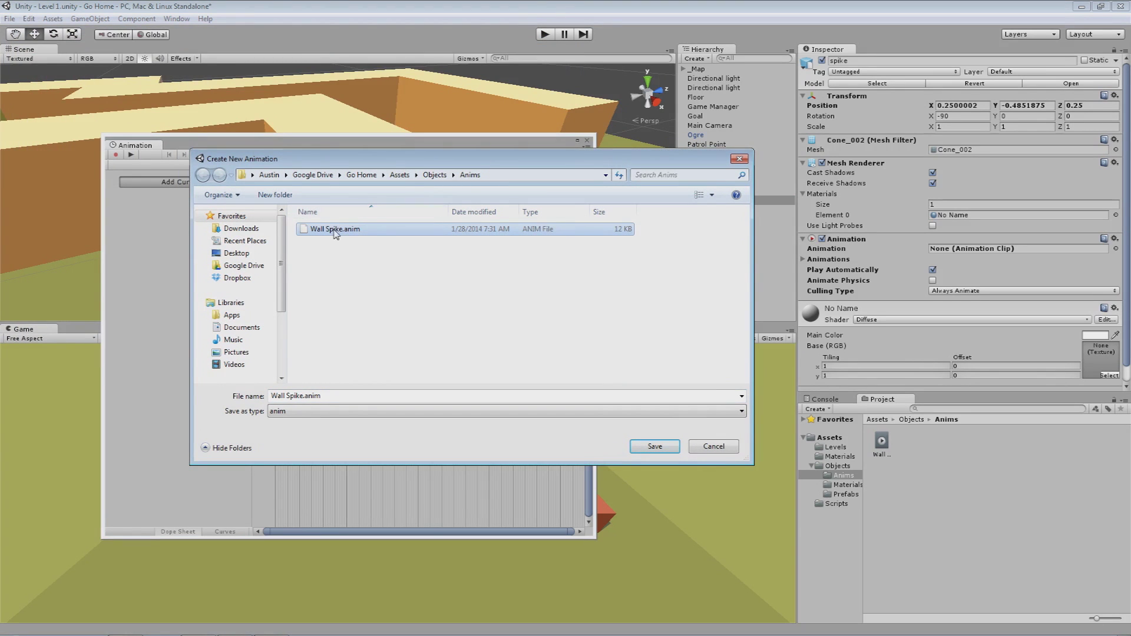
double_click(334, 231)
left_click(602, 325)
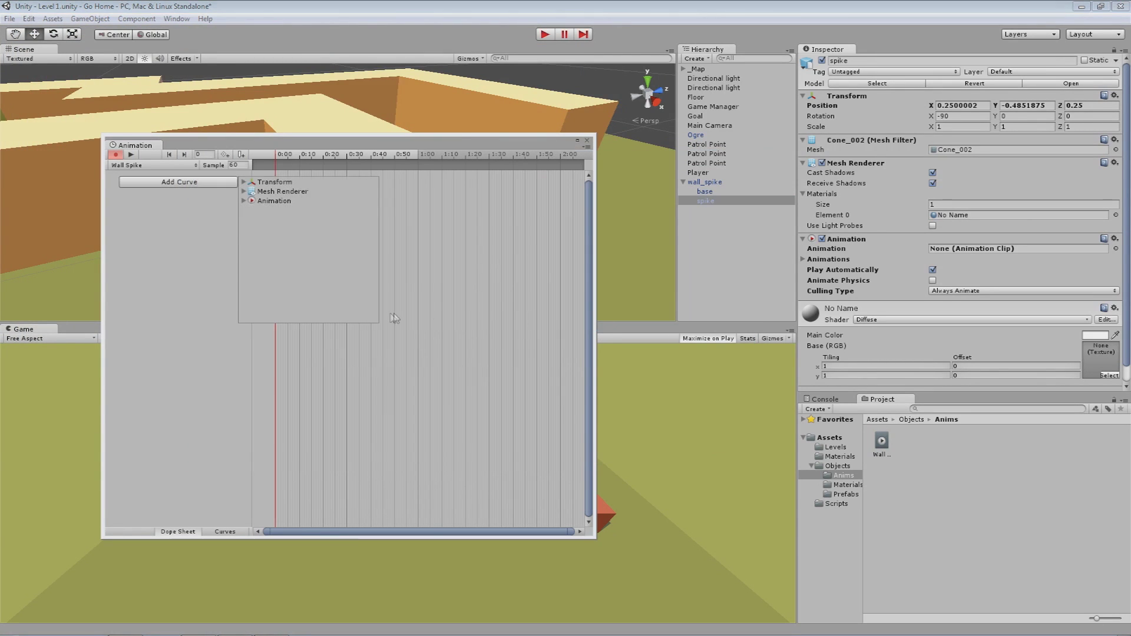
- Add a Transform Position curve for the spike to the Wall Spike clip and expand its axis channels
left_click(245, 183)
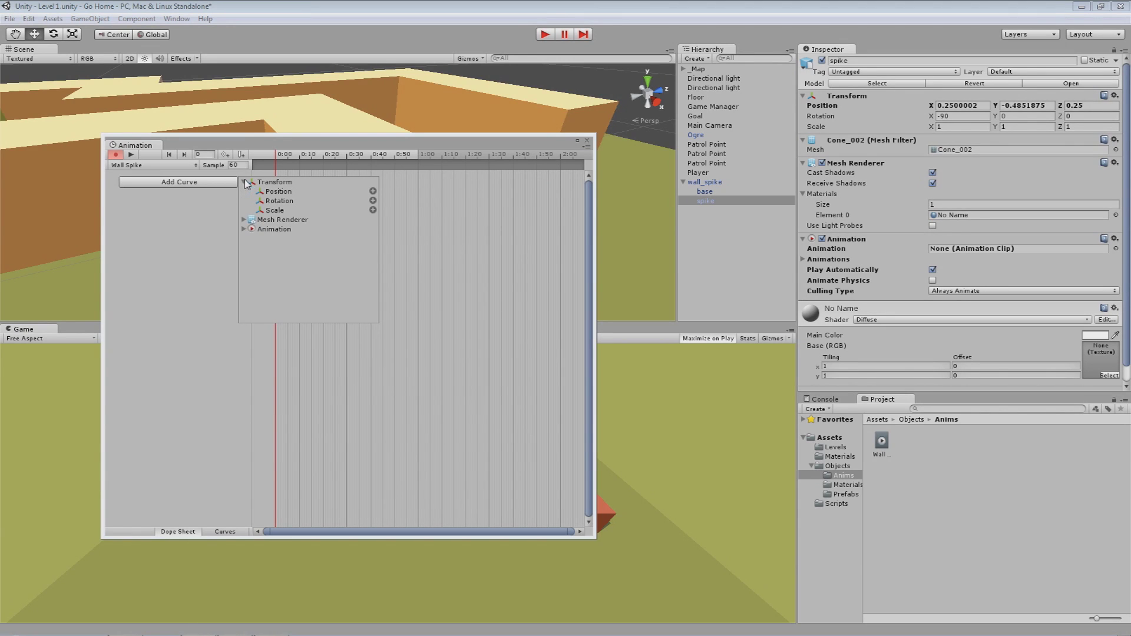
double_click(289, 193)
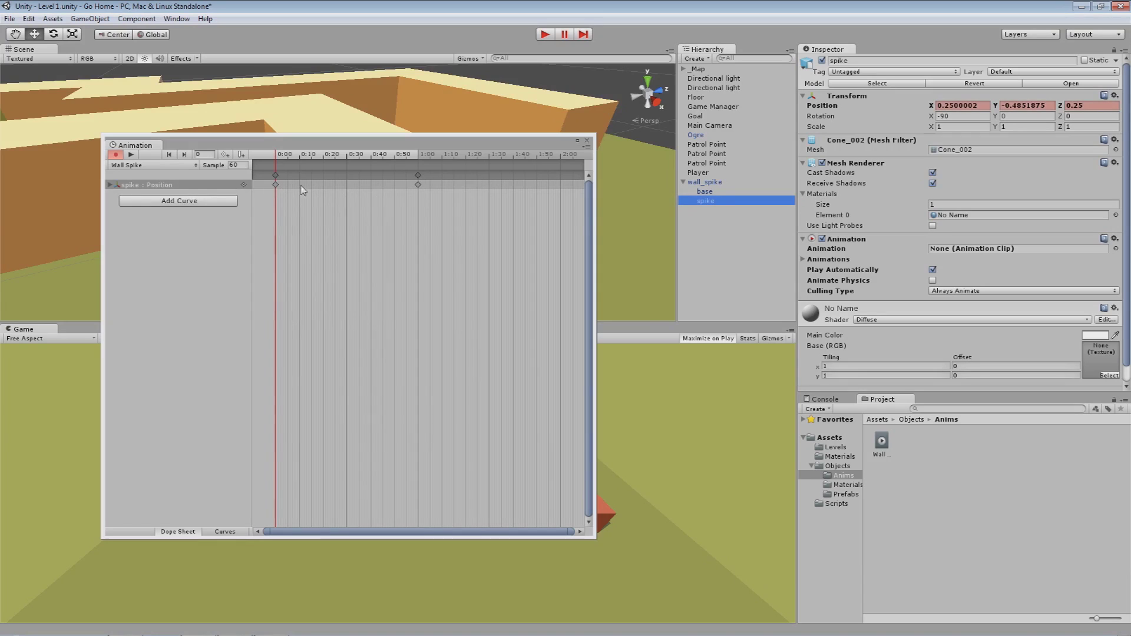
left_click(110, 185)
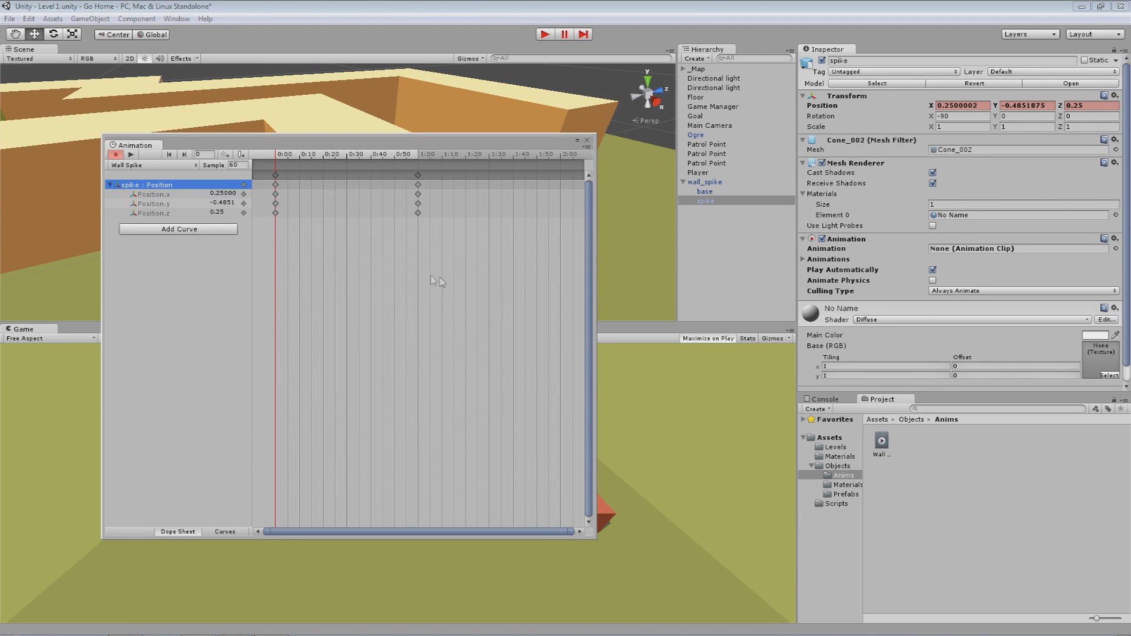
- Keyframe the spike part pushed out of its base at frame 25, at a local Y of about 0.28, and preview the clip
left_click_drag(260, 148, 569, 252)
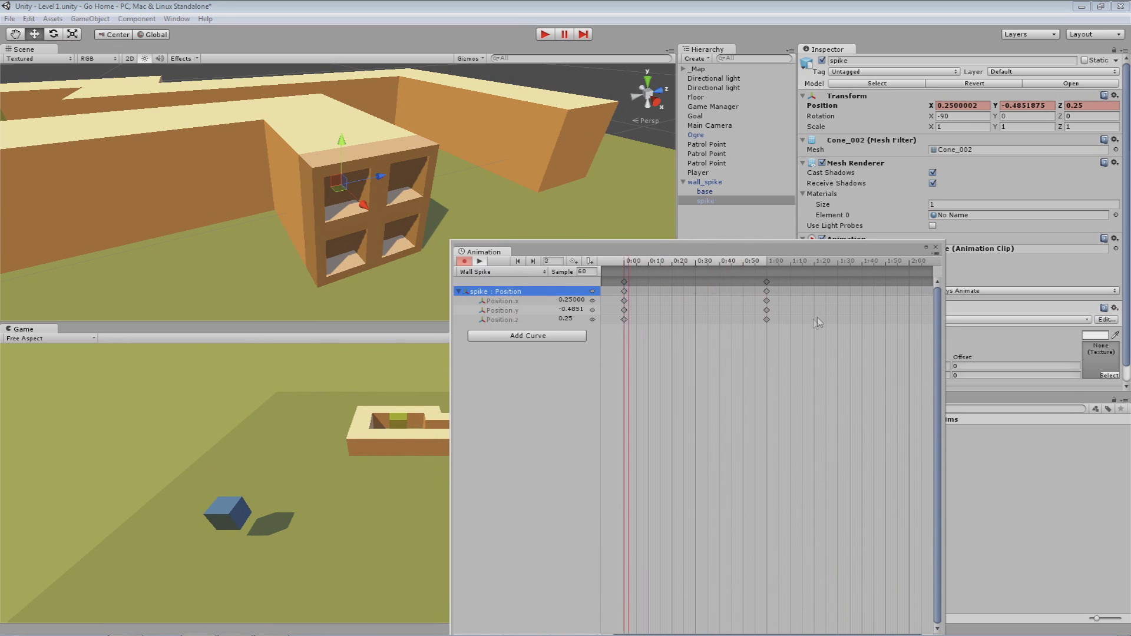
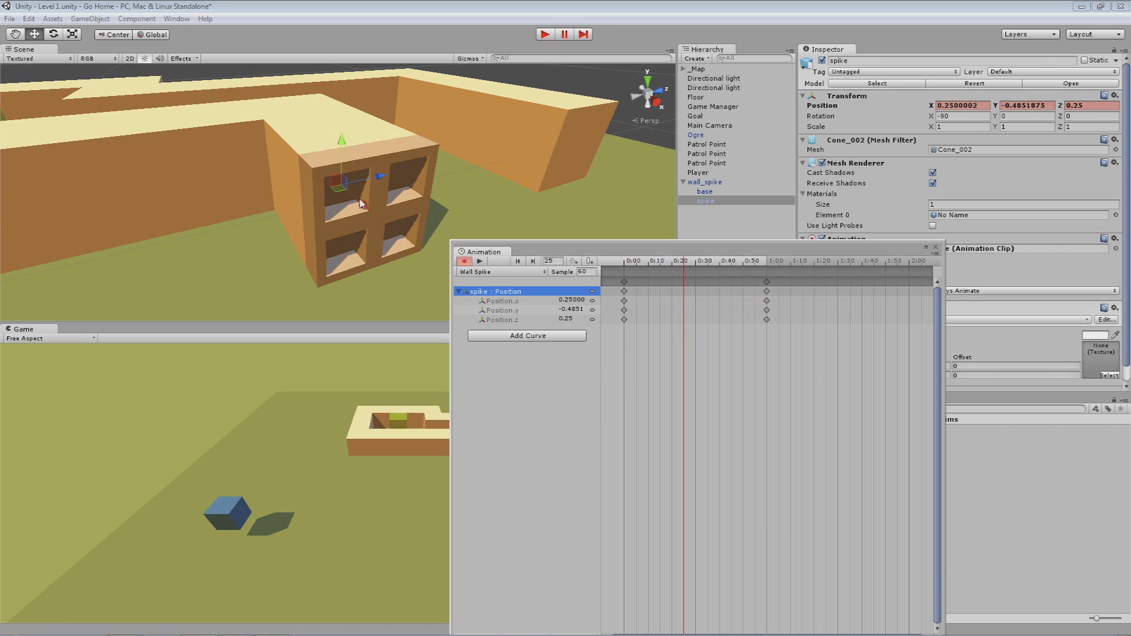
left_click_drag(386, 219, 386, 236)
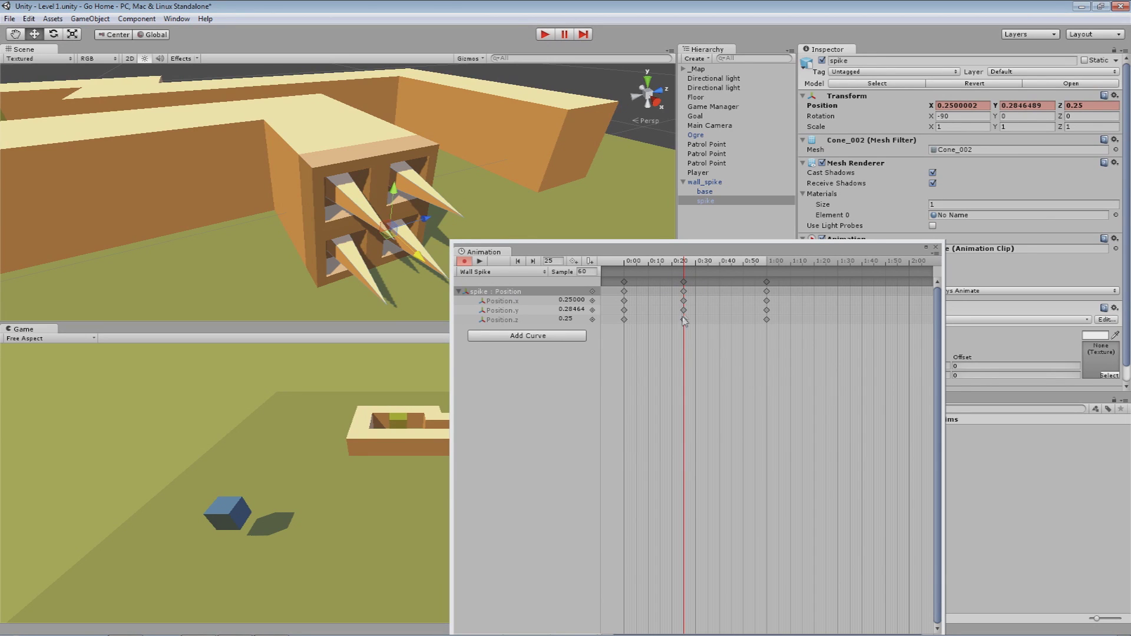
left_click_drag(483, 252, 550, 199)
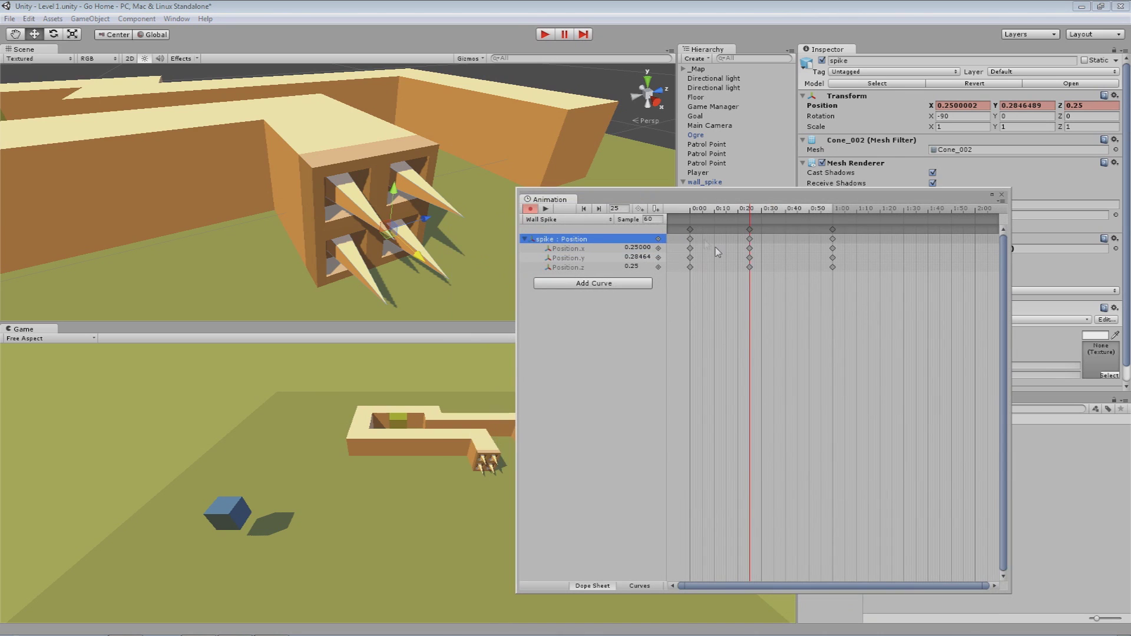
left_click(546, 209)
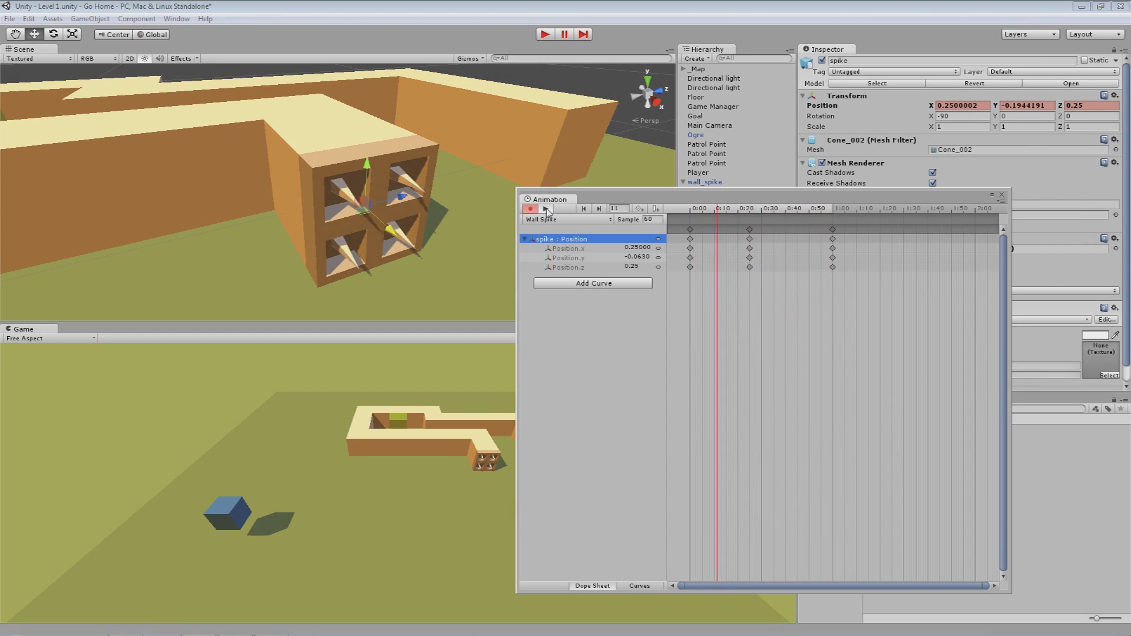
- Move the middle keyframe with the extended spikes to frame 14 and play the animation to check its speed
left_click(750, 234)
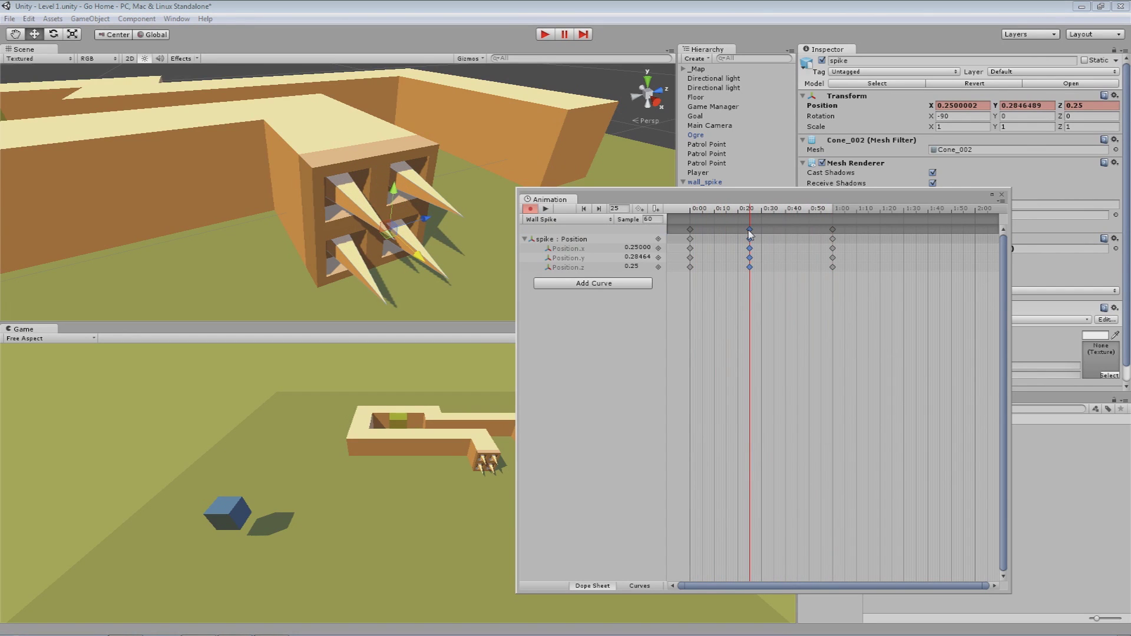
left_click_drag(750, 234, 724, 235)
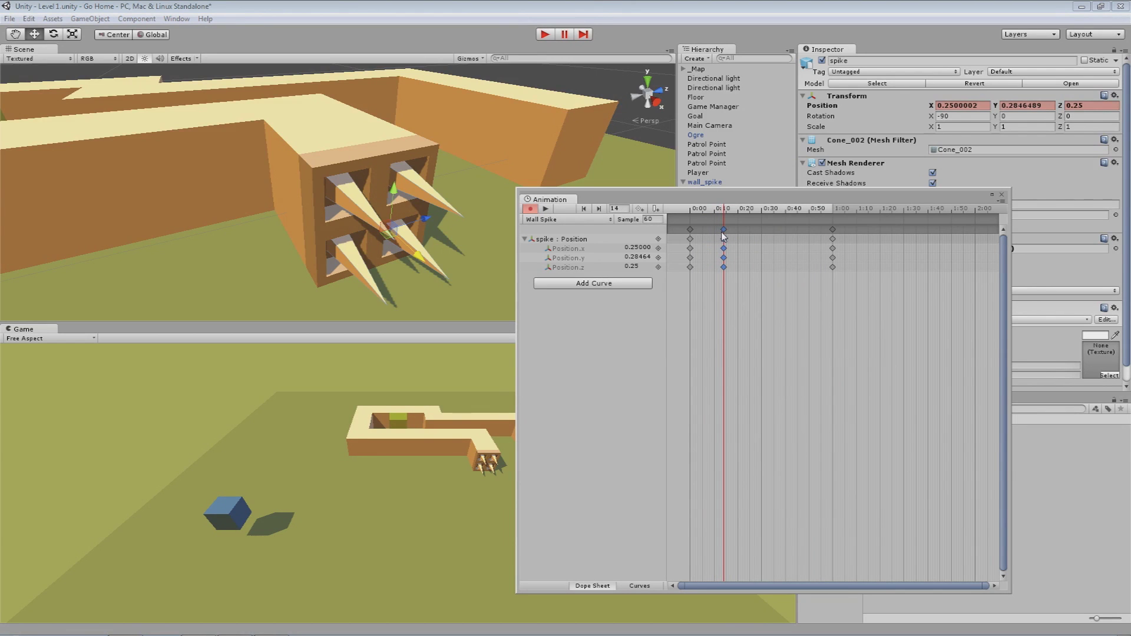
left_click(691, 234)
left_click(547, 209)
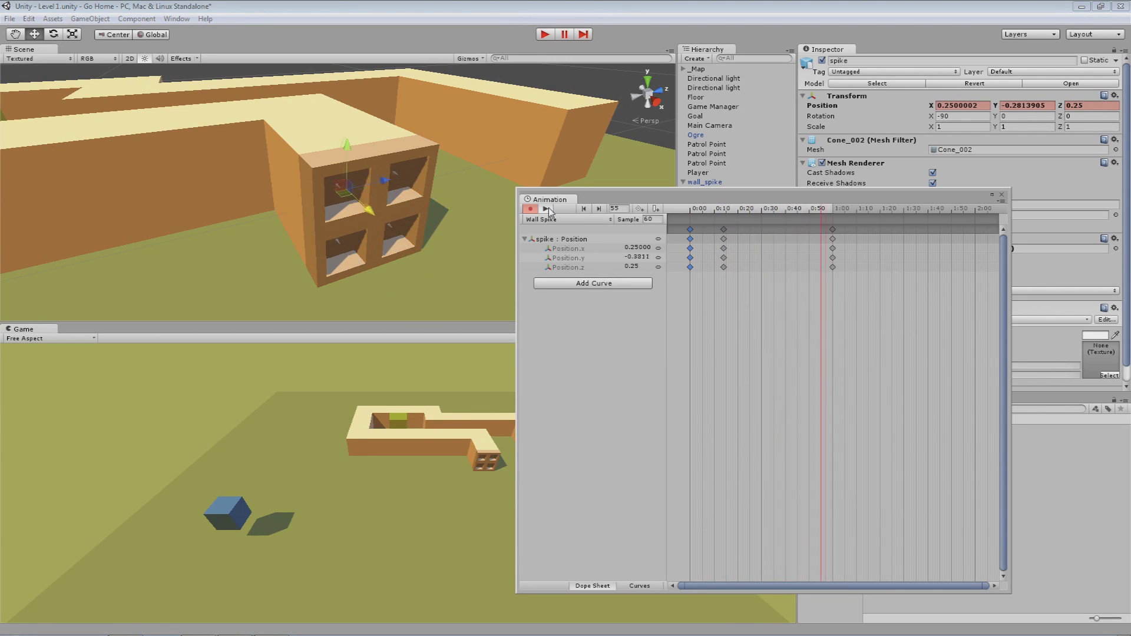
left_click(546, 209)
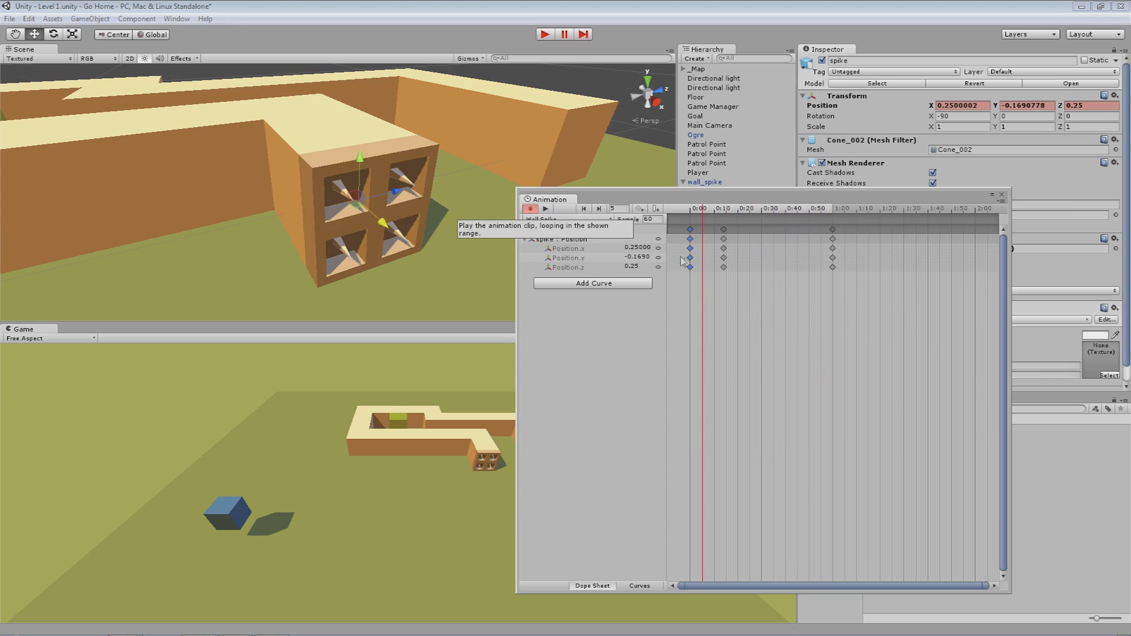
- Check the spike's keyframes at frames 14 and 0, replay the Wall Spike clip, and close the Animation window
right_click(723, 238)
left_click(757, 304)
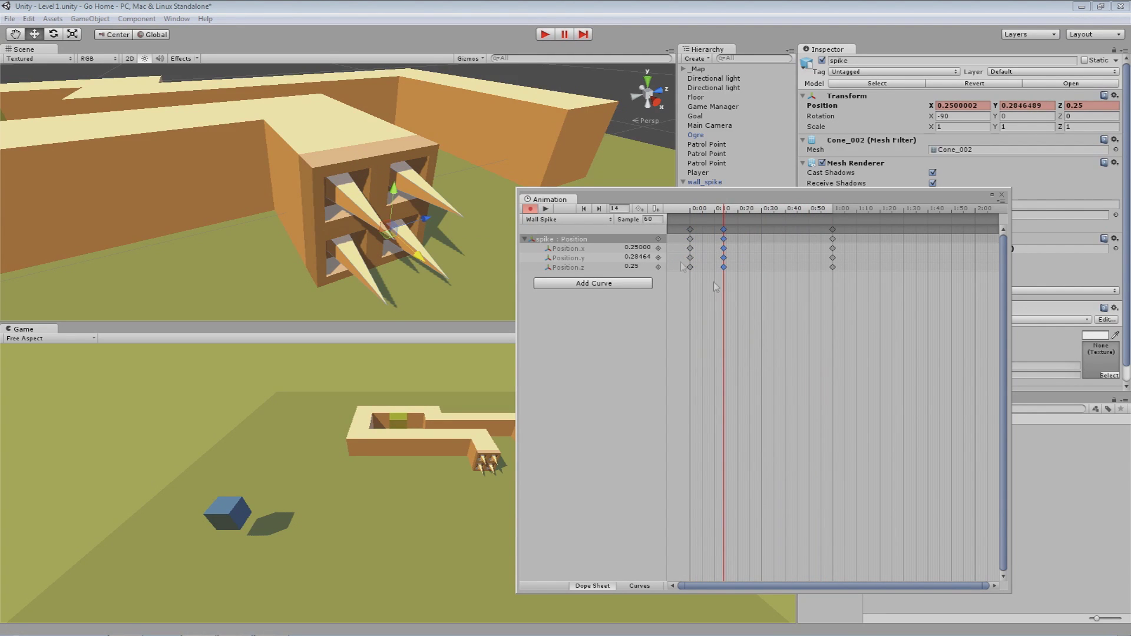
left_click(690, 229)
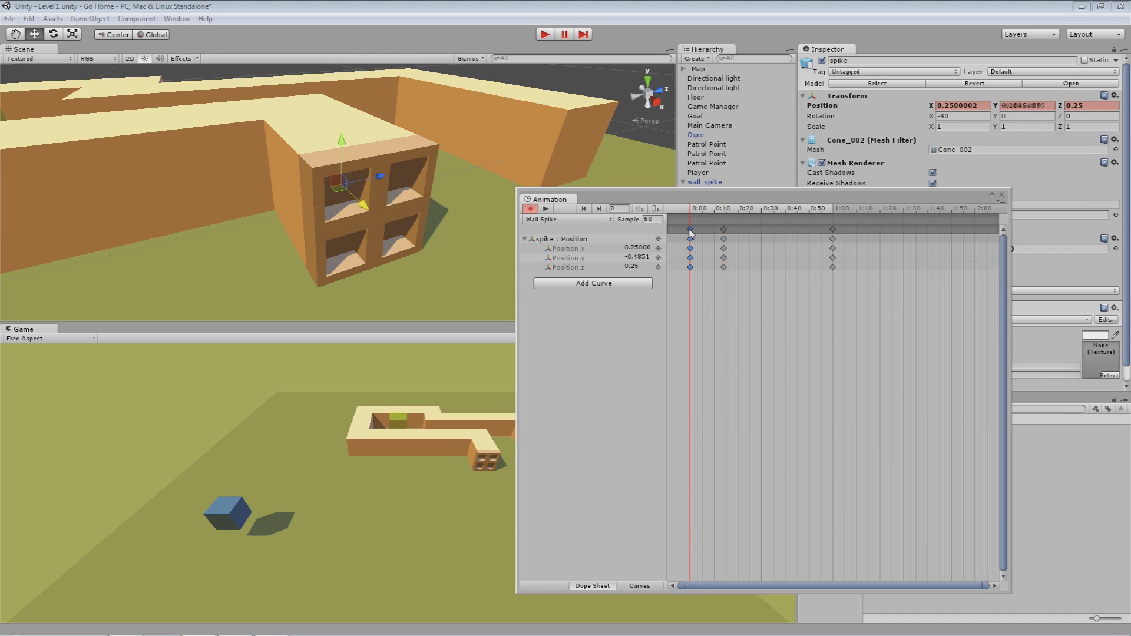
left_click(547, 209)
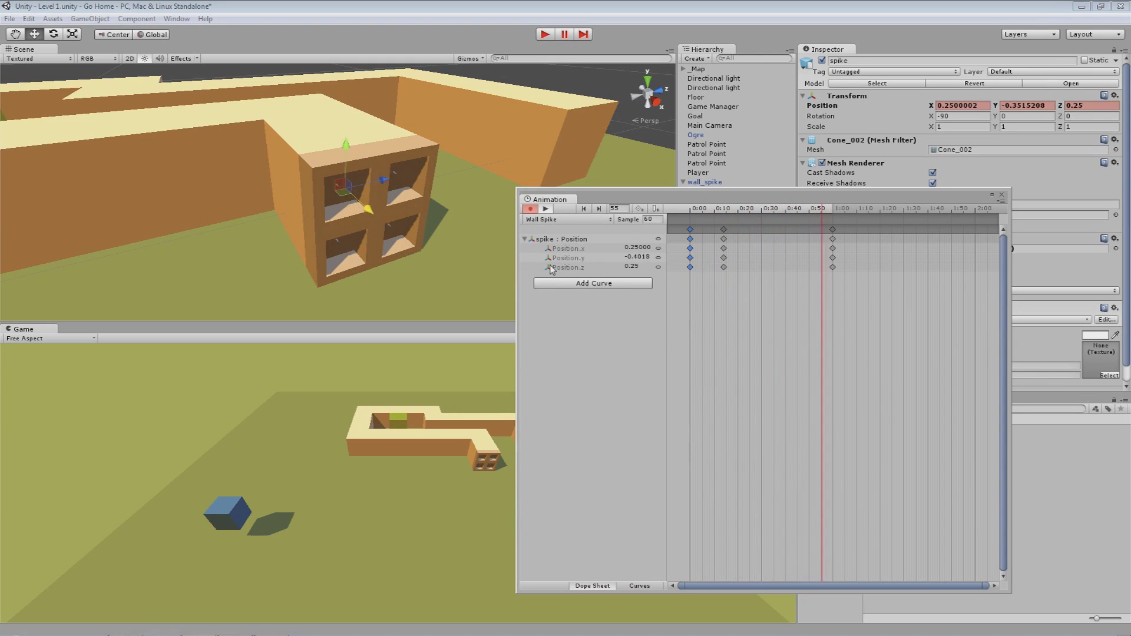
left_click(1001, 196)
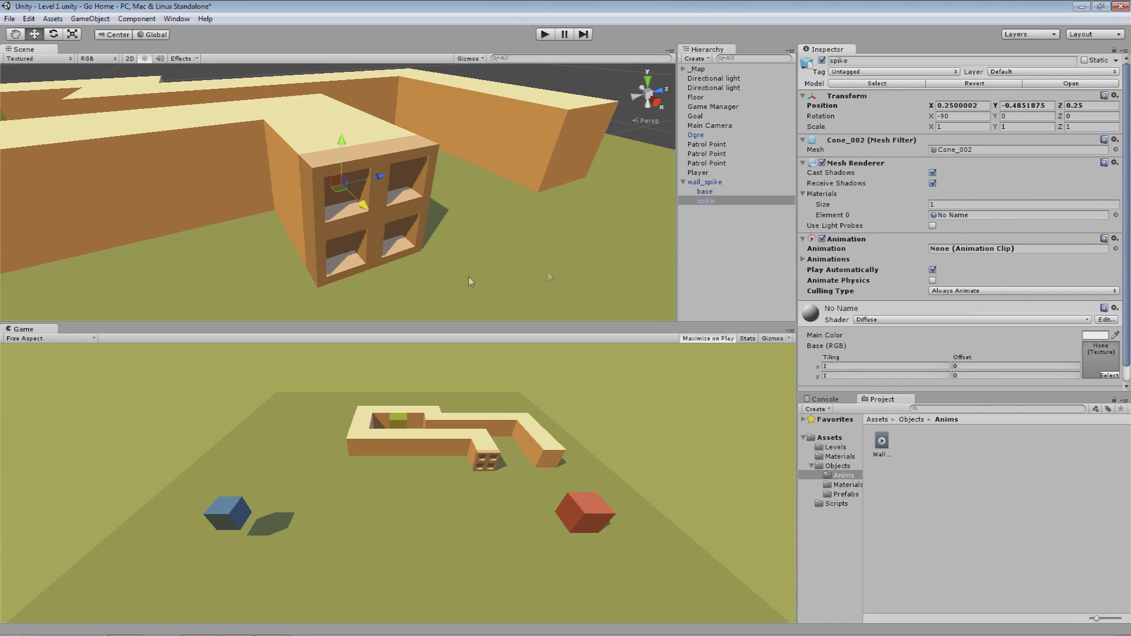
- Preview the Wall Spike clip on the spike model in the asset preview, viewing it from another angle
left_click(881, 443)
left_click(804, 274)
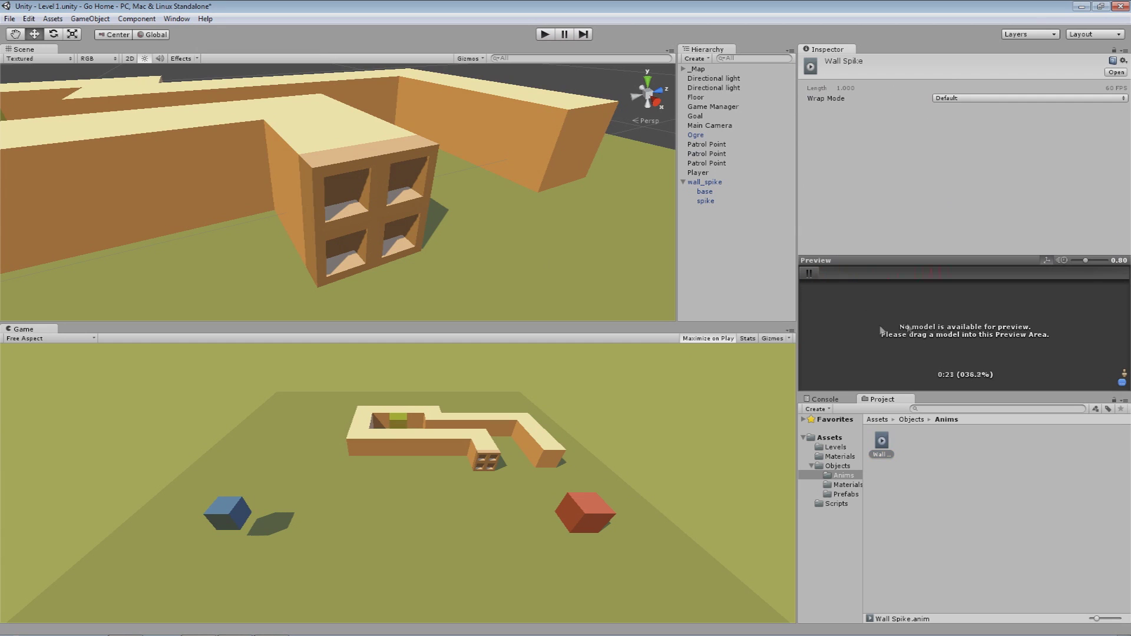
left_click_drag(903, 323, 938, 334)
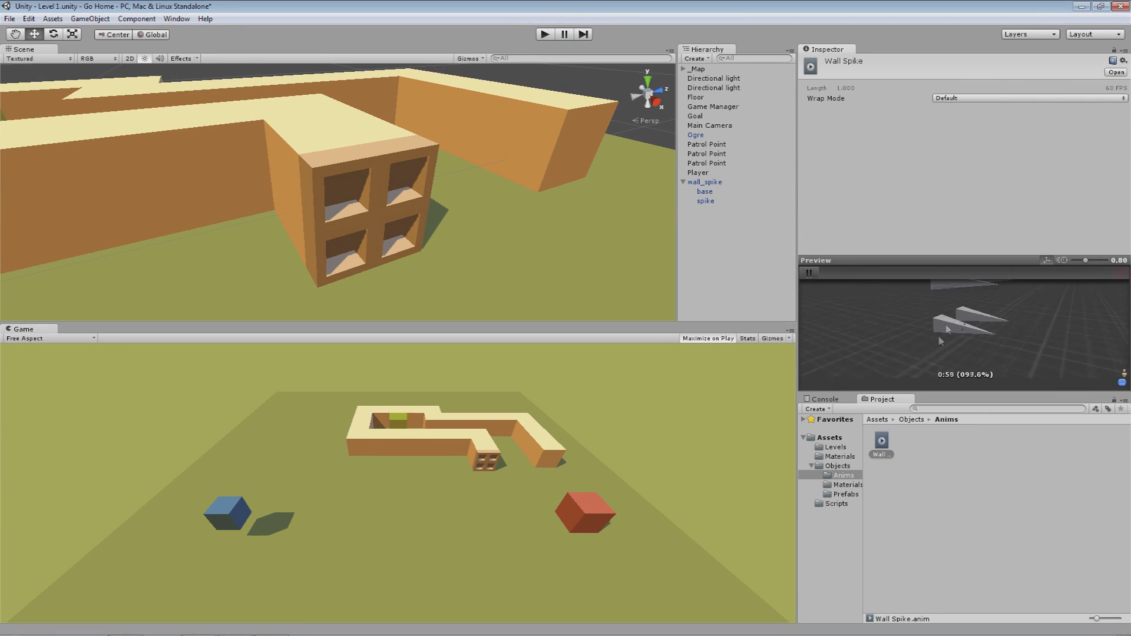
left_click_drag(904, 298, 943, 321)
left_click(808, 274)
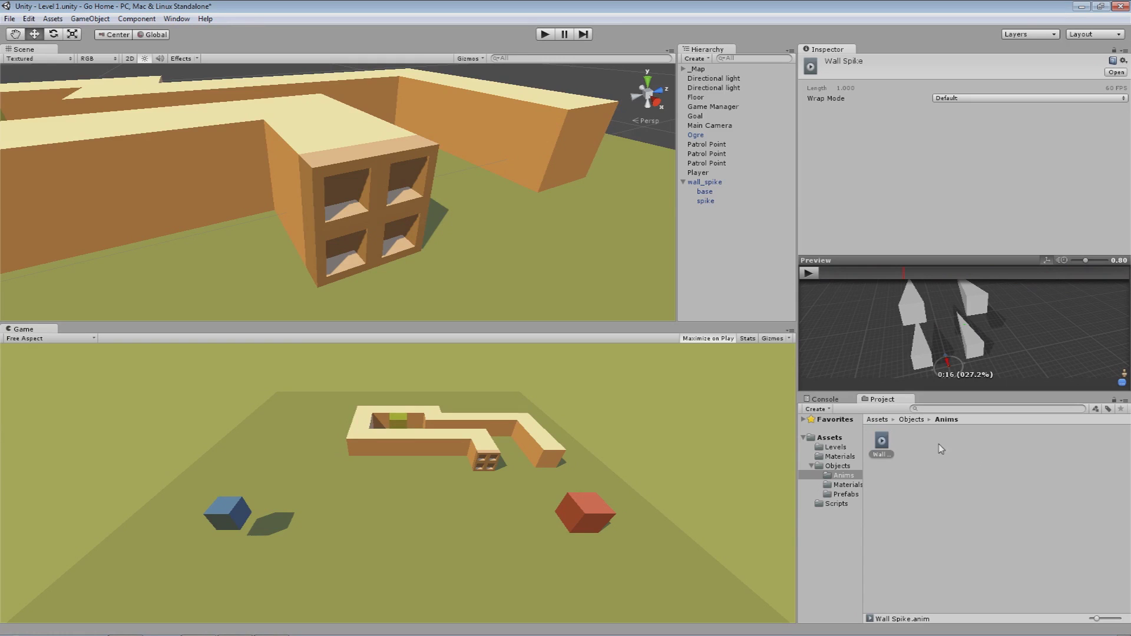
- Assign the Wall Spike clip as the default animation in the spike part's Animation component
left_click(703, 201)
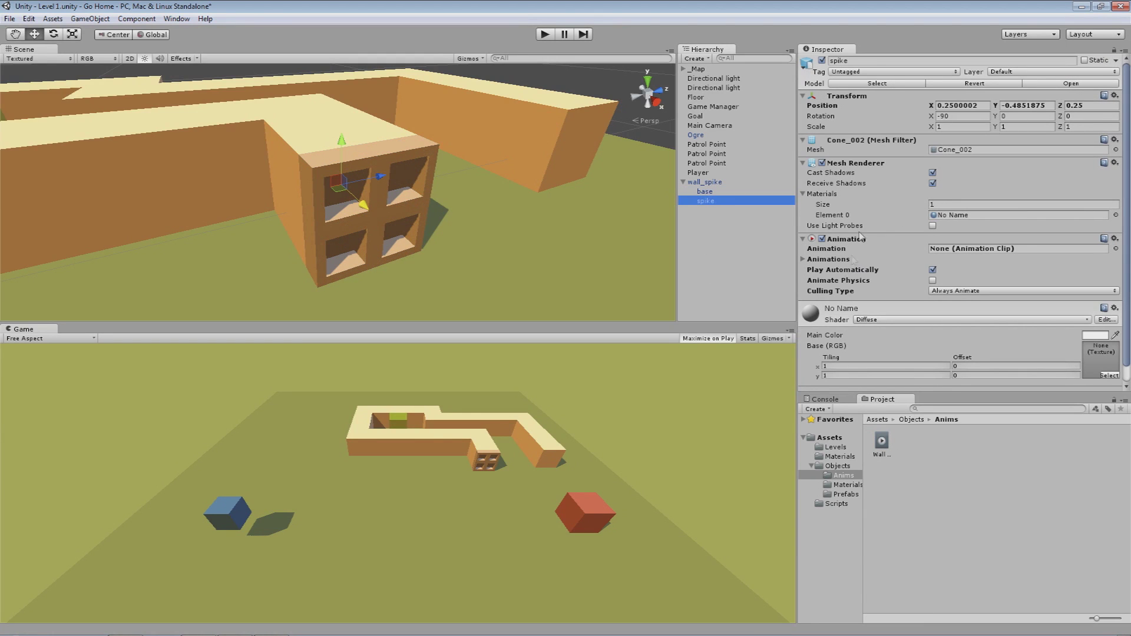
left_click_drag(881, 438, 951, 249)
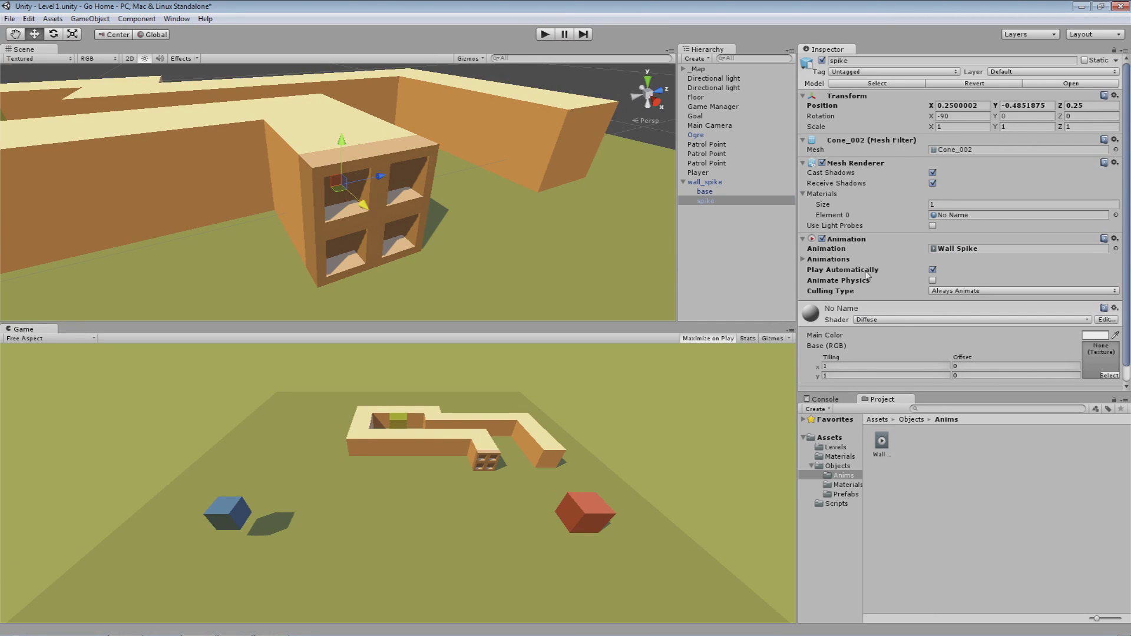
left_click(942, 569)
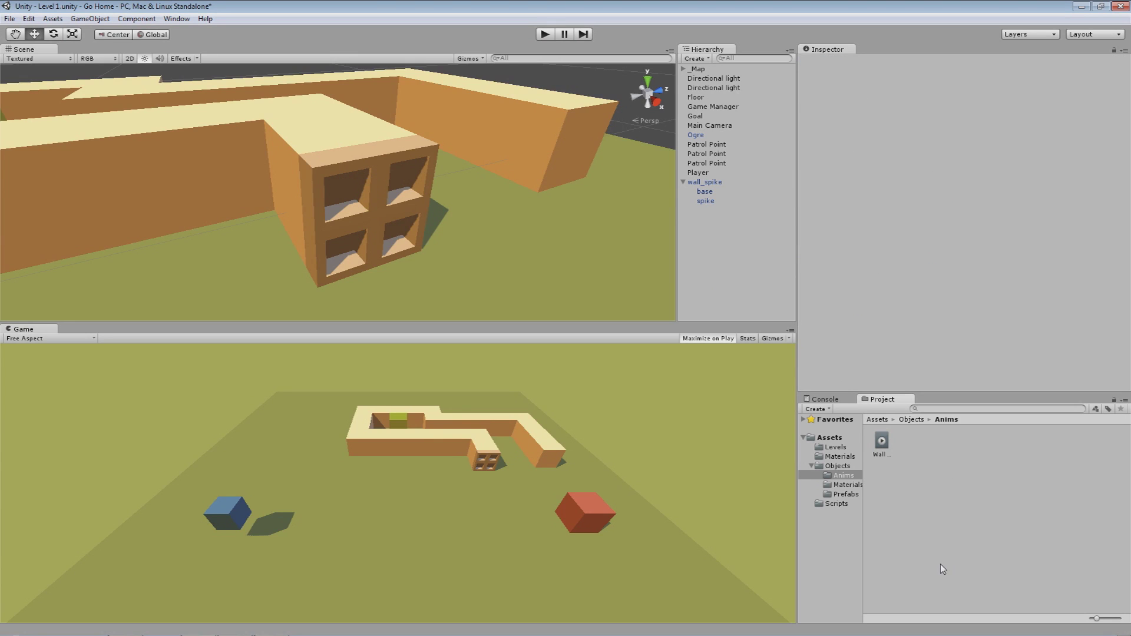
- Show the Console and play-test the level to check the wall spike animation, stopping the game when done
left_click(826, 399)
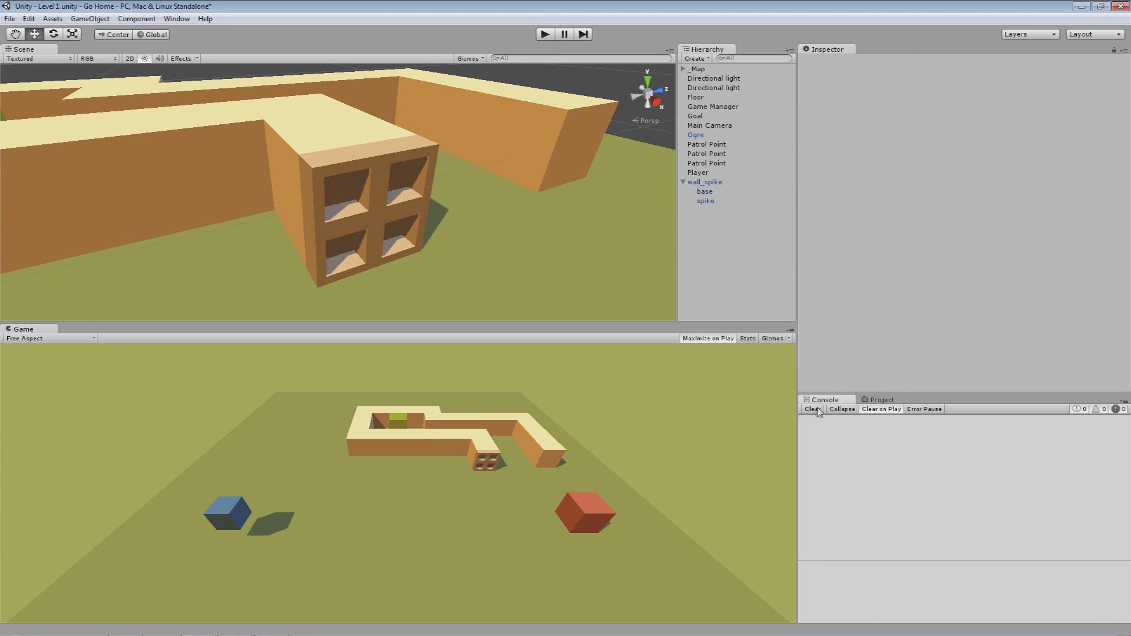
left_click(544, 35)
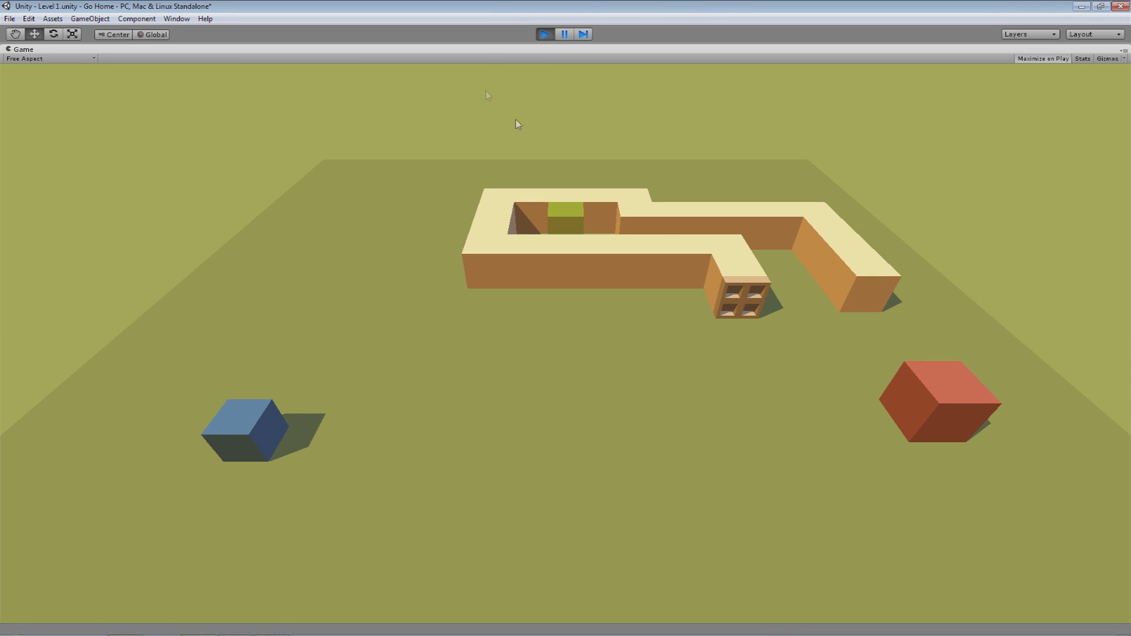
left_click(543, 34)
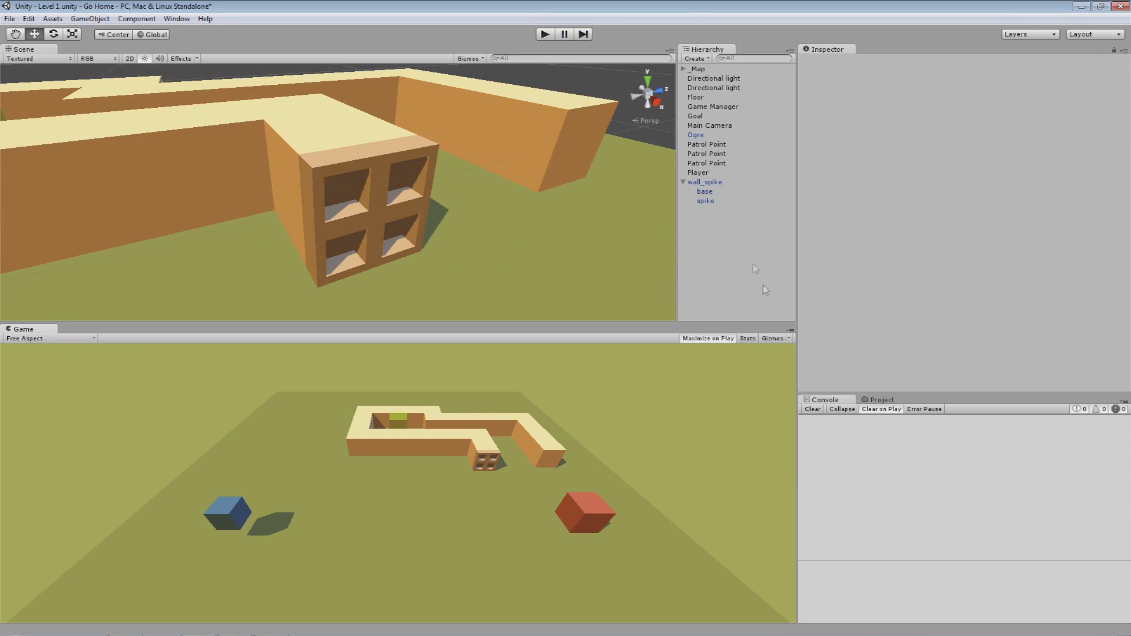
- Add a Box Collider component to the spike part of wall_spike
left_click(710, 200)
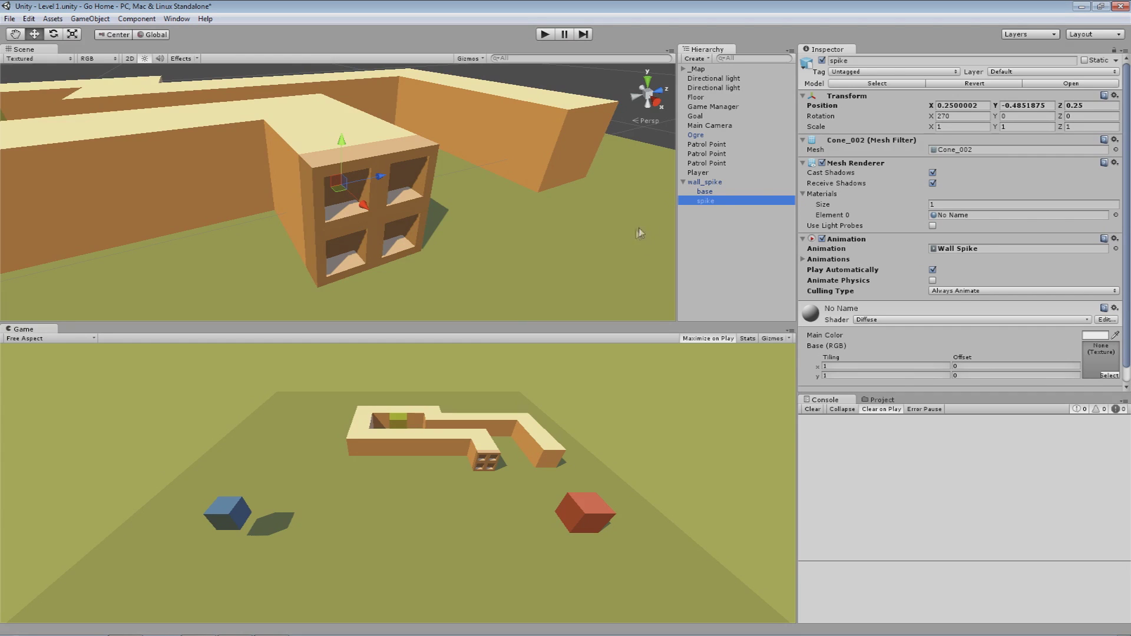
scroll(1019, 346, "down", 1)
middle_click_drag(170, 173, 233, 195)
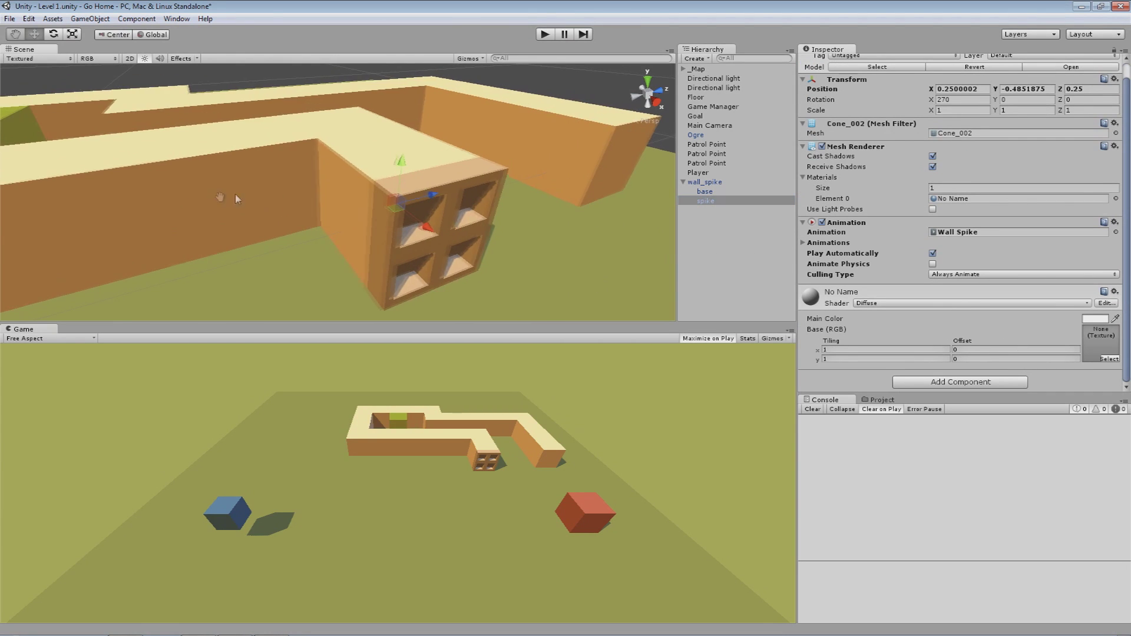
left_click(995, 382)
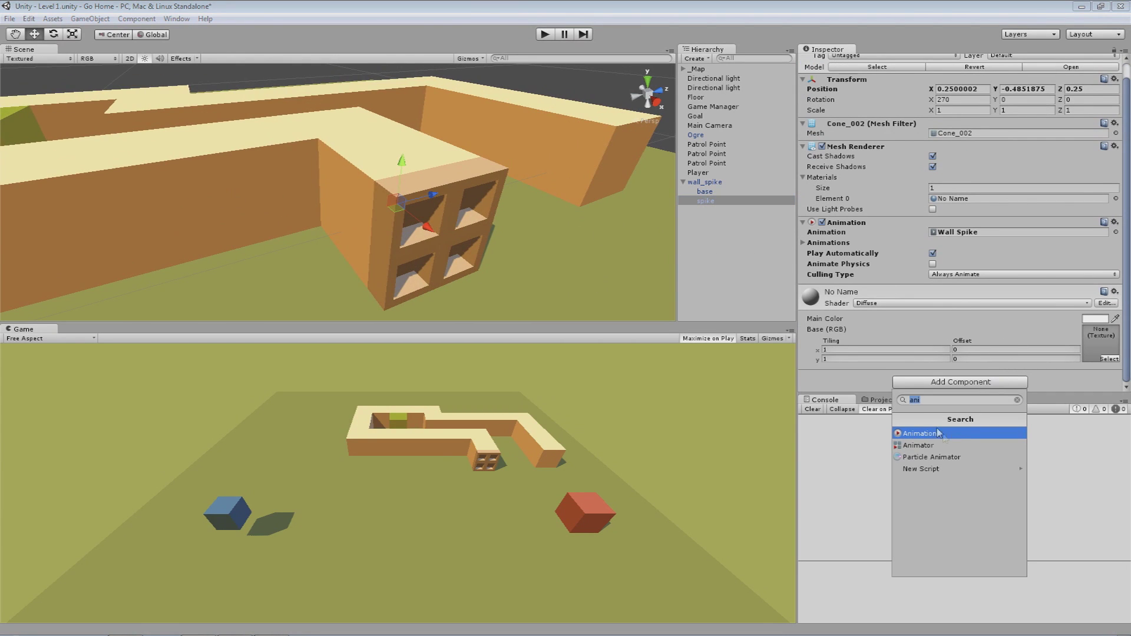
type("box")
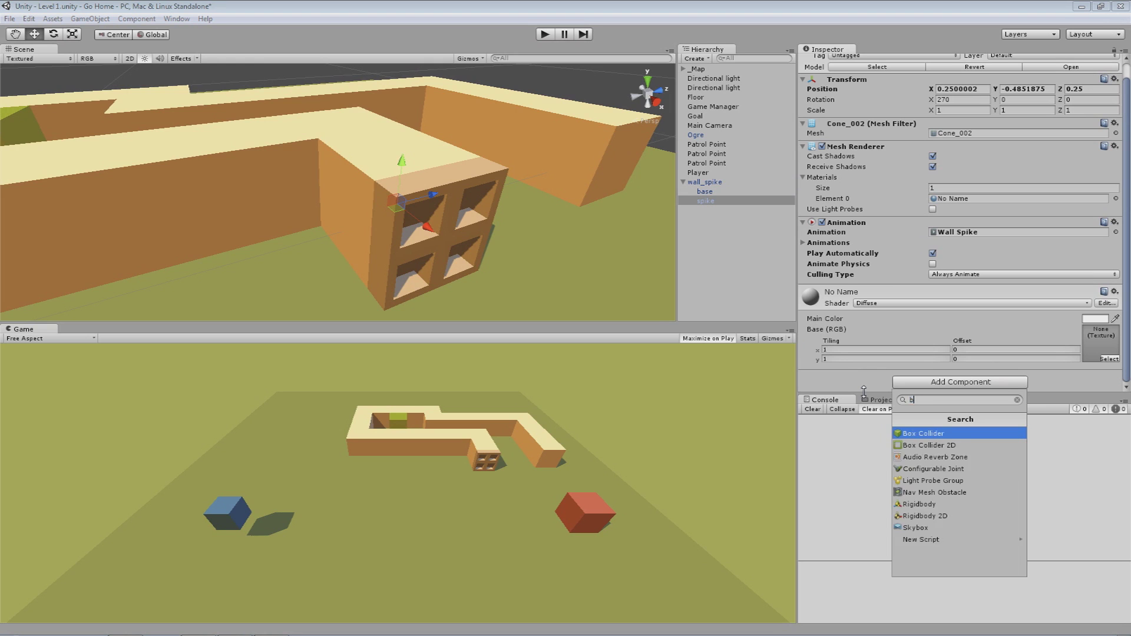
key("Return")
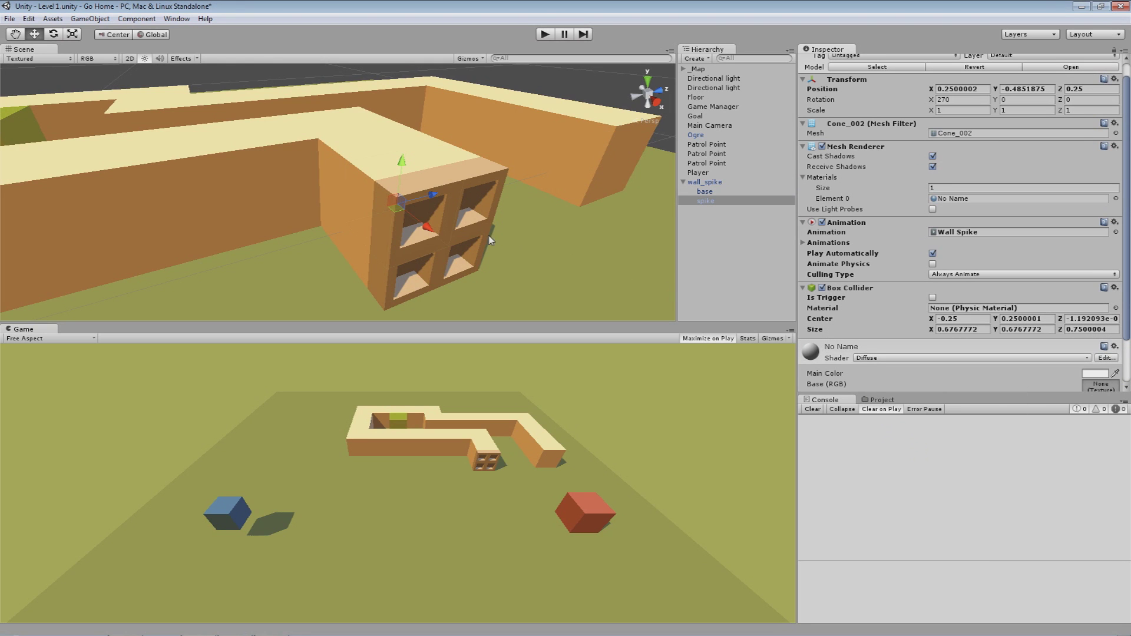
- Move the spike part out of its base to a Y of about 0.33, inspect its box collider, and undo the move
scroll(507, 233, "down", 2)
left_click_drag(510, 260, 485, 206, "alt")
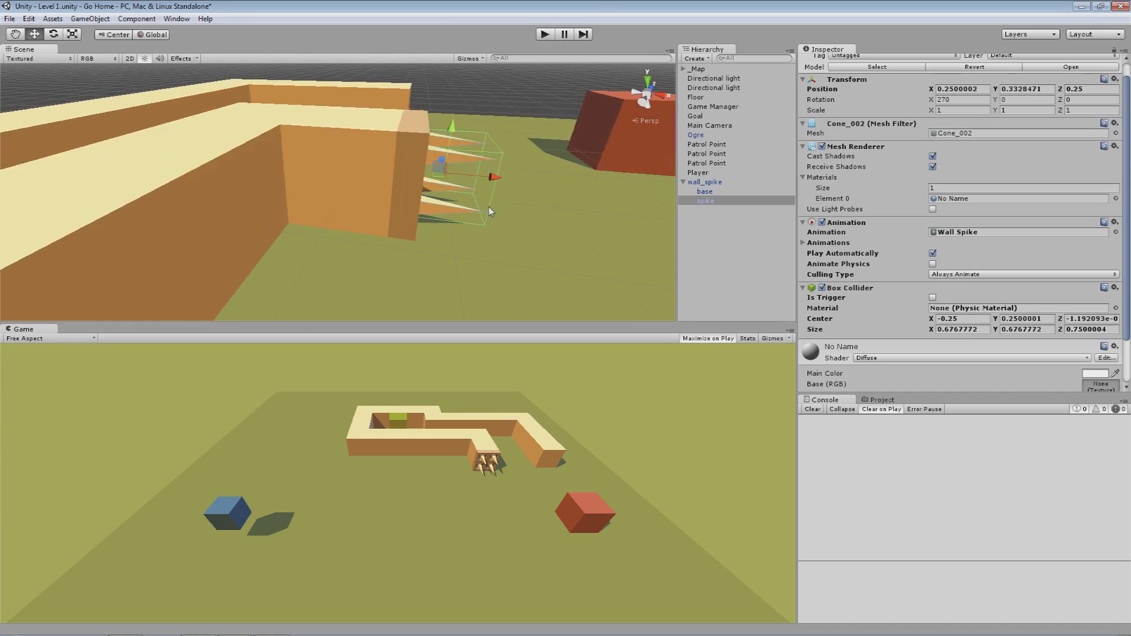
scroll(486, 206, "up", 3)
middle_click_drag(548, 168, 414, 198)
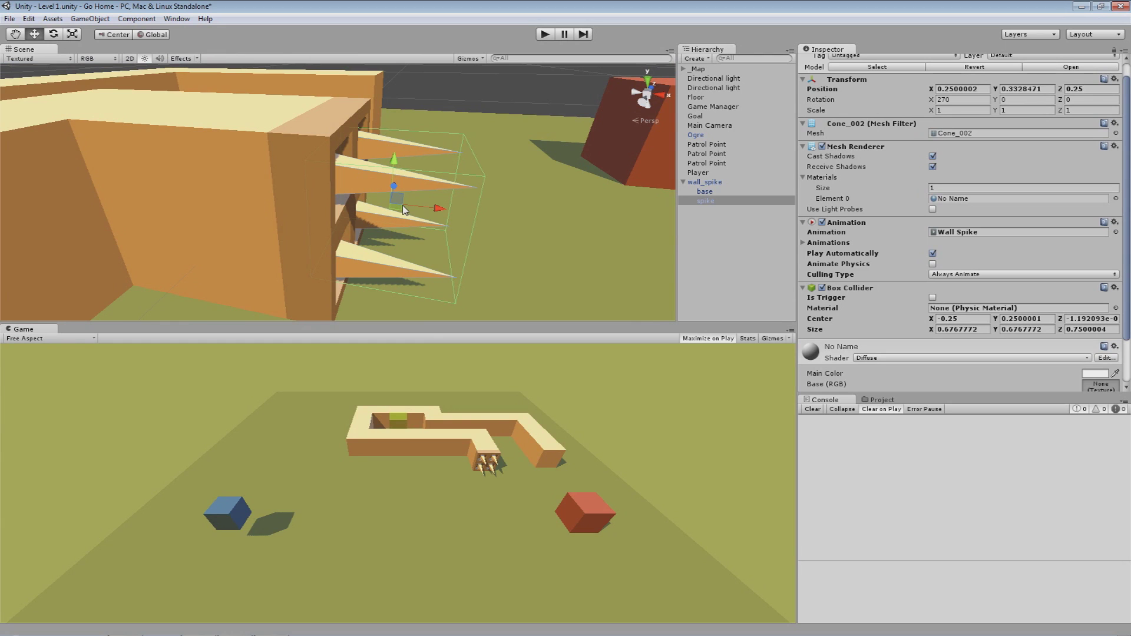
scroll(534, 247, "down", 2)
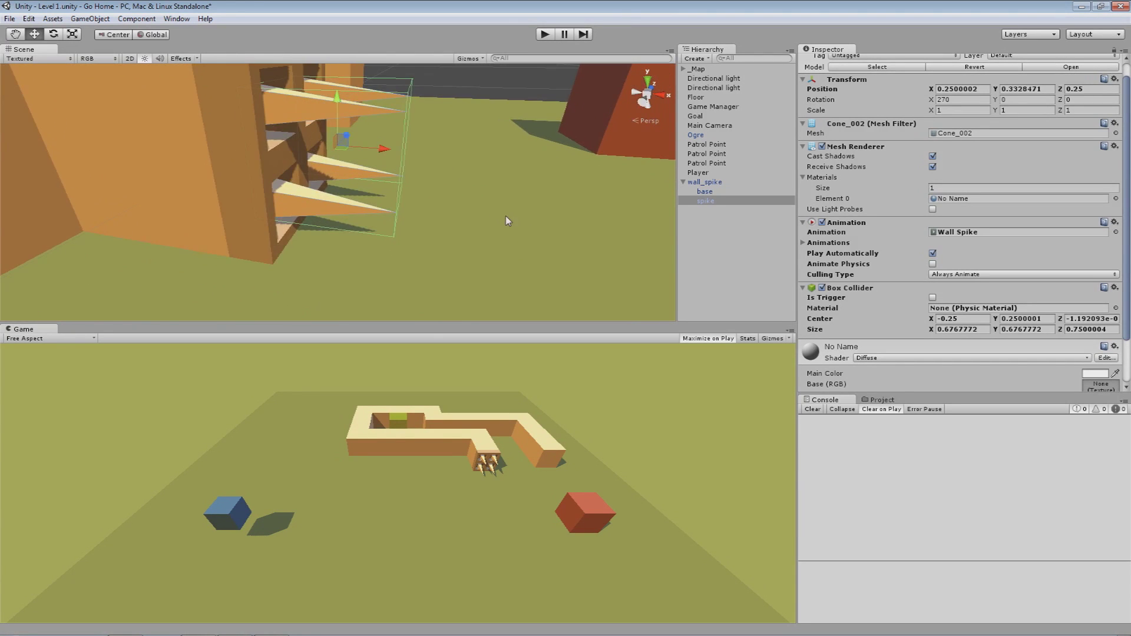
left_click_drag(509, 219, 260, 202, "alt")
scroll(294, 209, "up", 2)
key("ctrl+z")
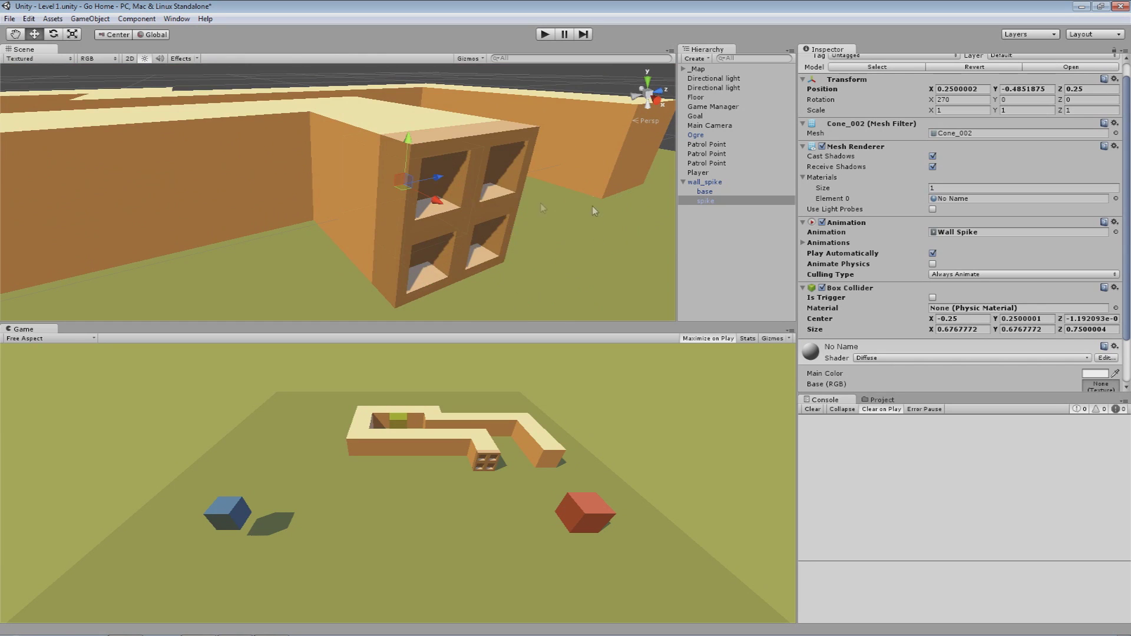
left_click_drag(596, 212, 446, 240, "alt")
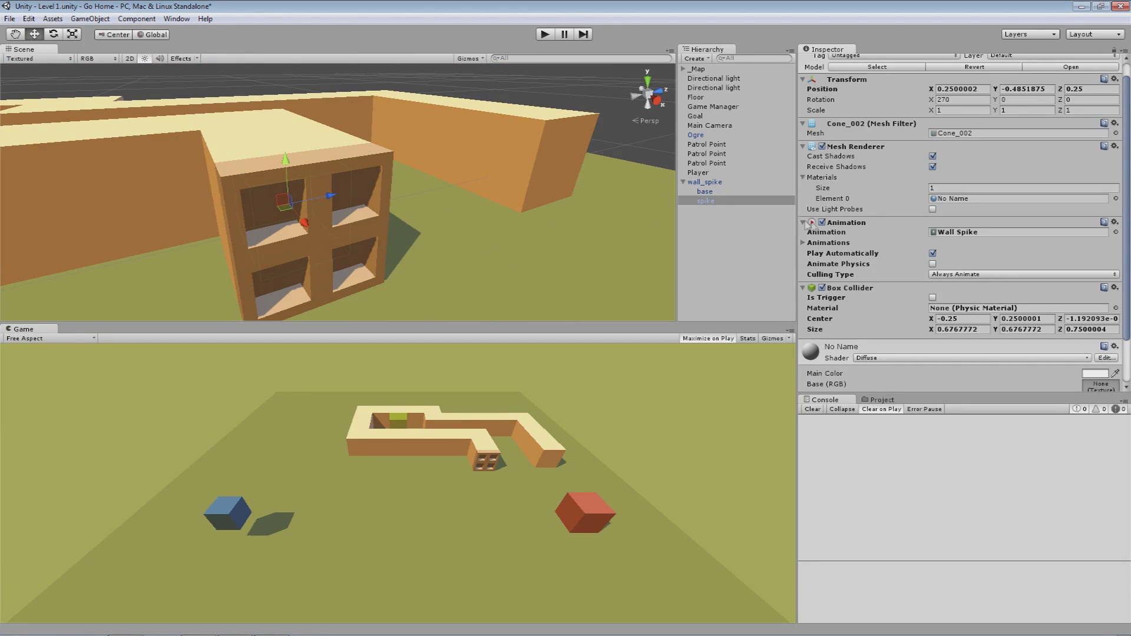
- Make the spike's box collider a trigger and collapse its Box Collider and Animation components
left_click(932, 298)
left_click(930, 287)
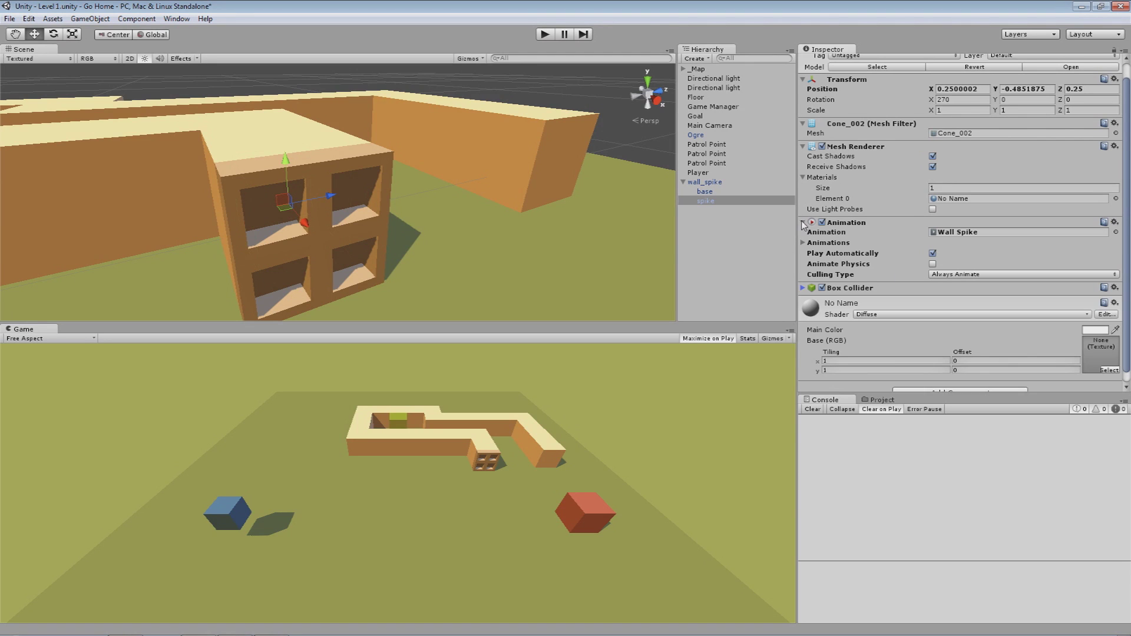
left_click(804, 224)
- Create a C# script named Trap in the Scripts folder and open it in MonoDevelop
left_click(864, 403)
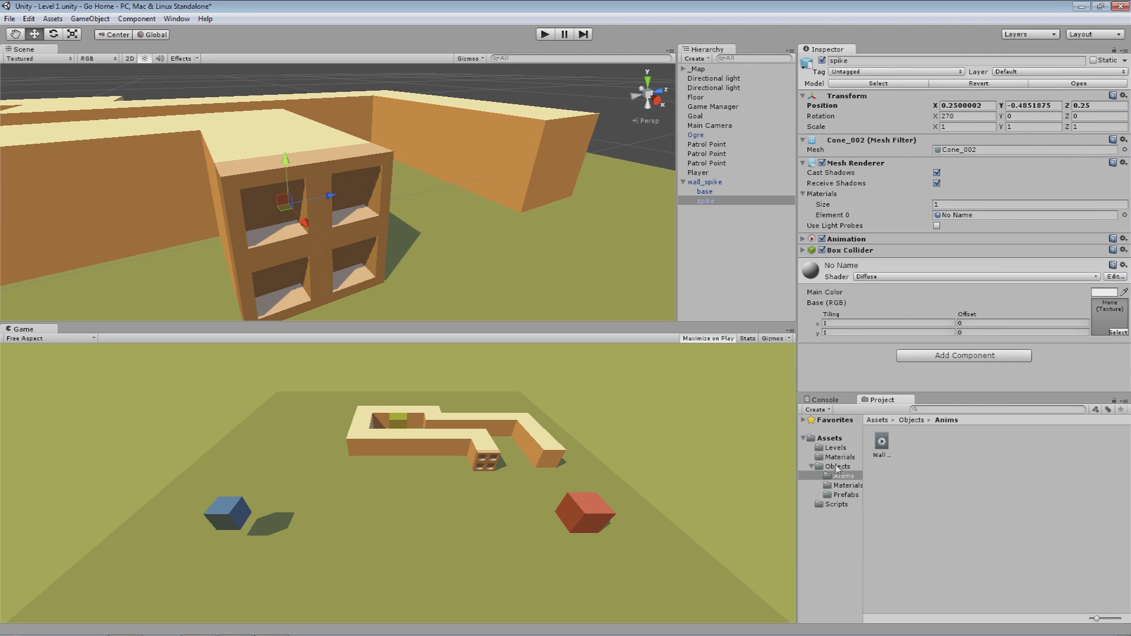
left_click(835, 505)
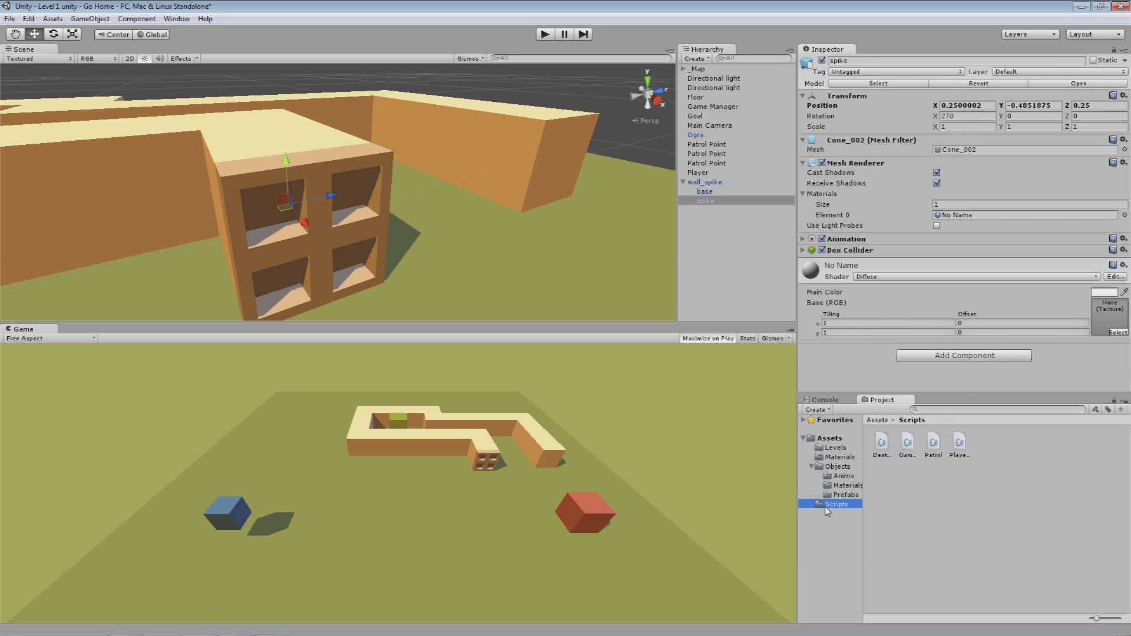
right_click(910, 471)
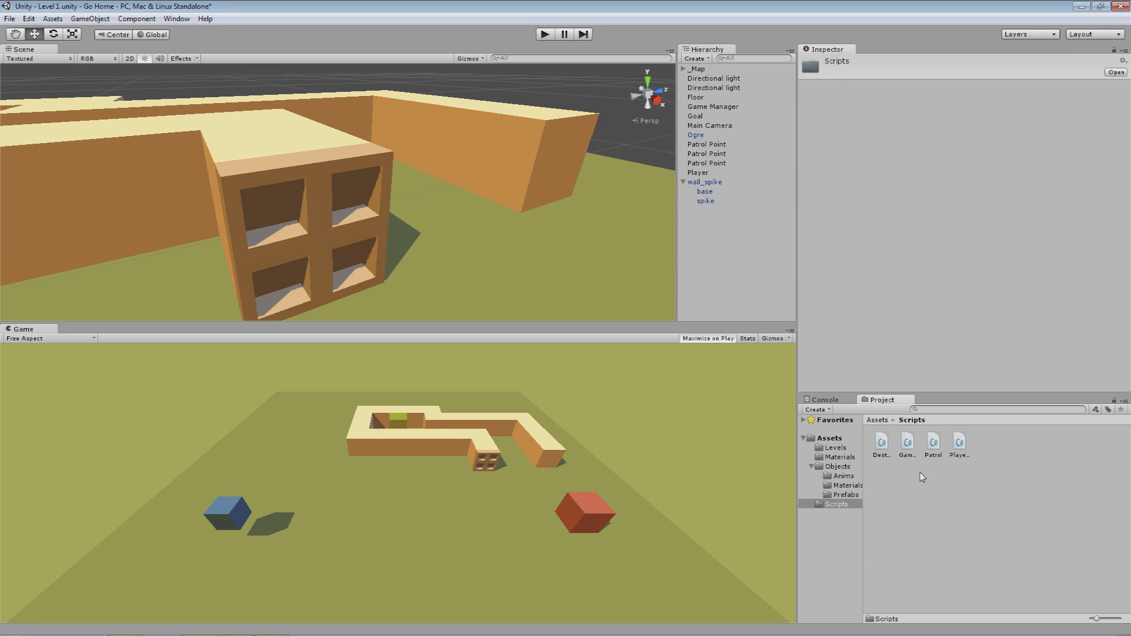
mouse_move(948, 290)
left_click(825, 322)
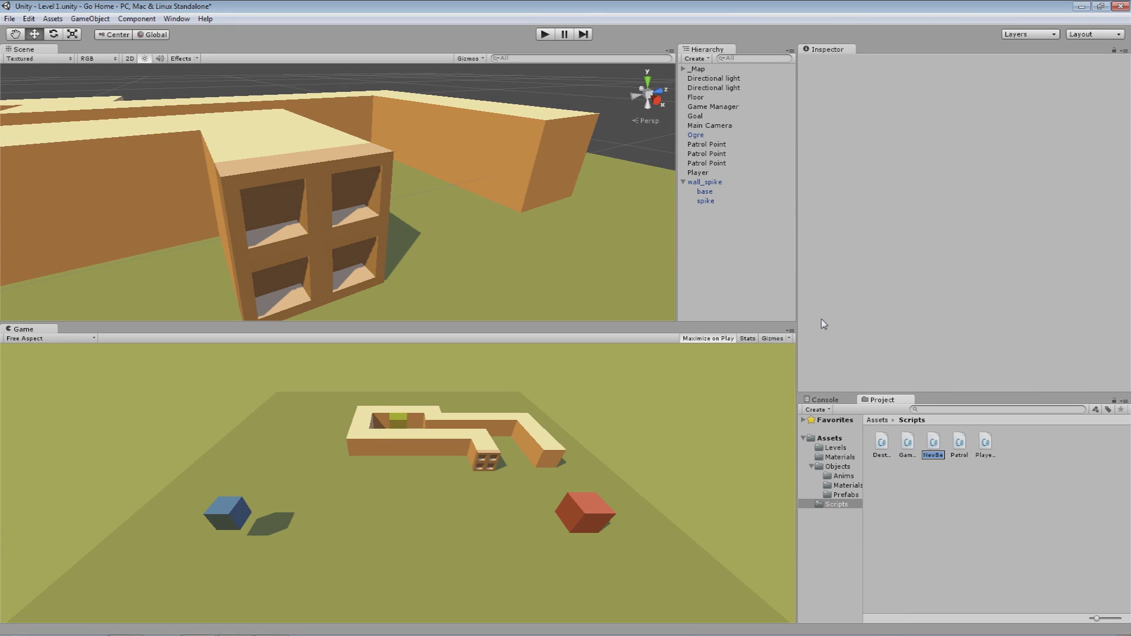
type("Trap")
key("Return")
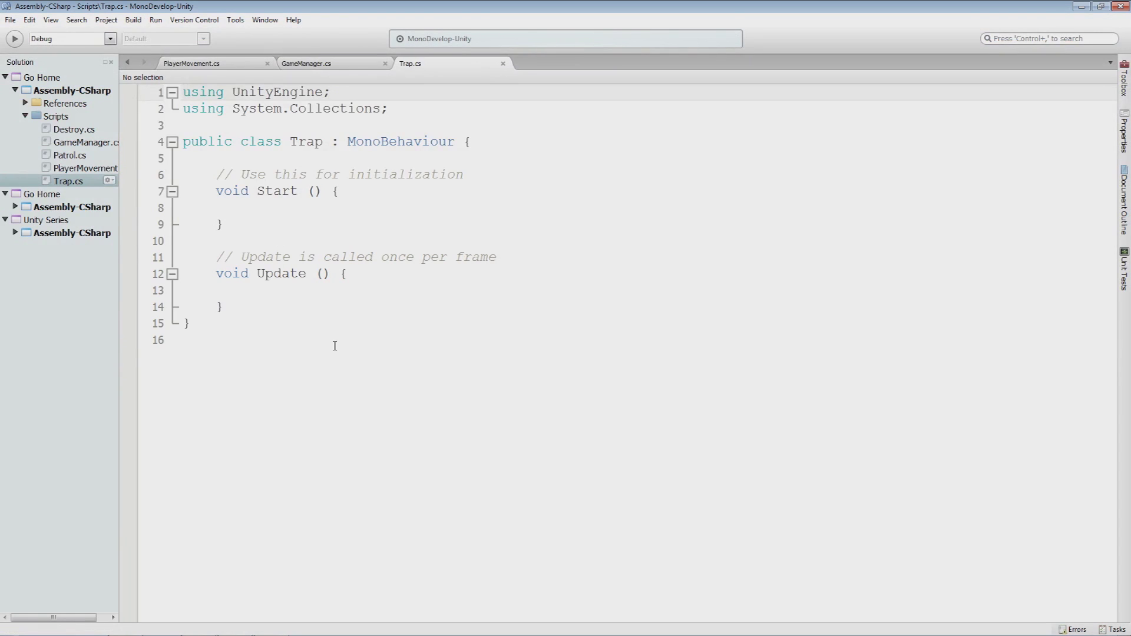
- Declare a public float delayTime at the start of the Trap class and save the script
left_click(247, 161)
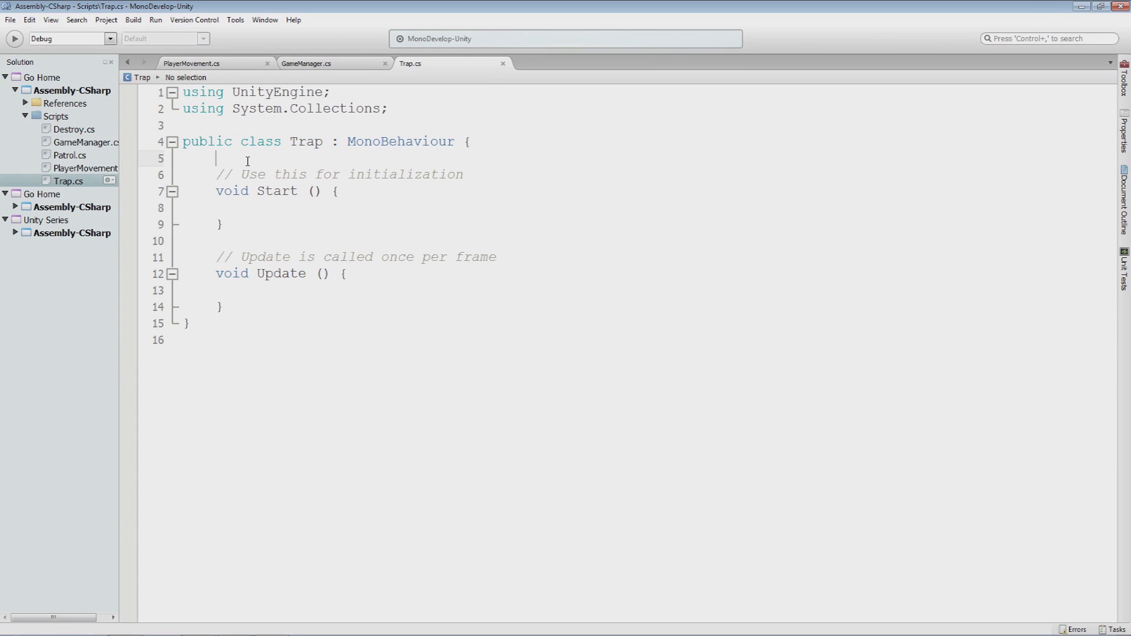
key("Return")
key("Up")
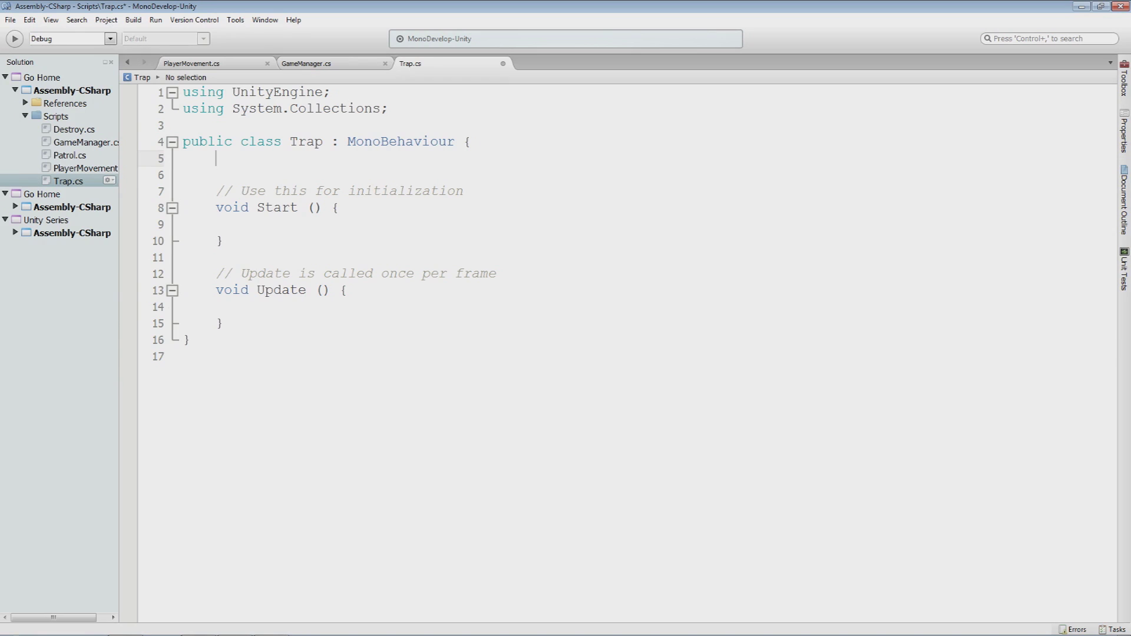
type("public ")
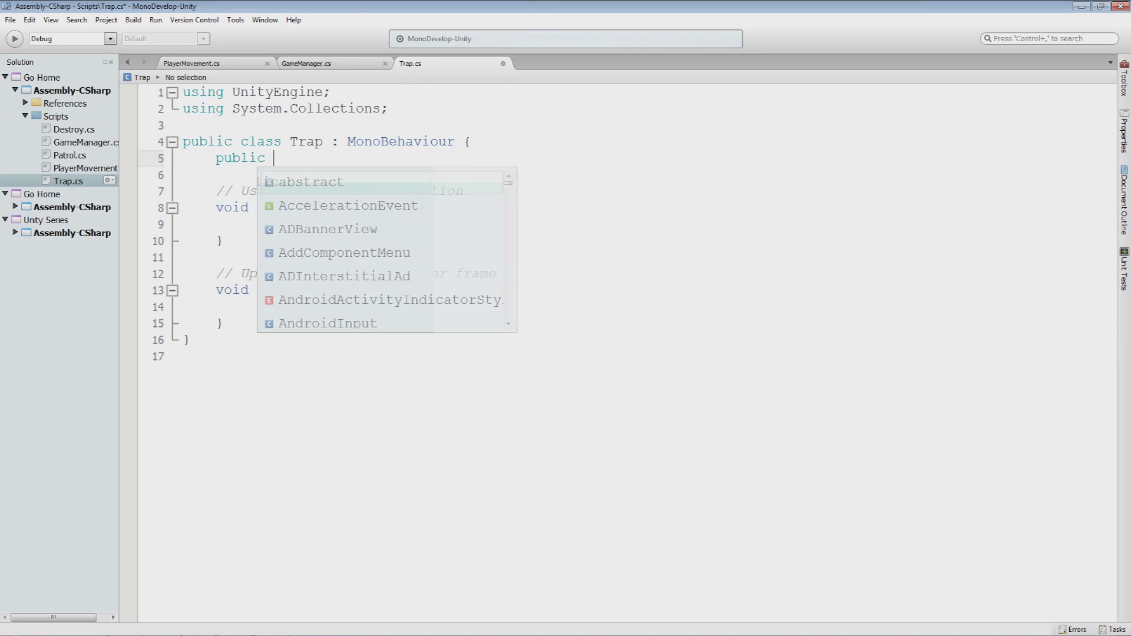
type("float delayTime;")
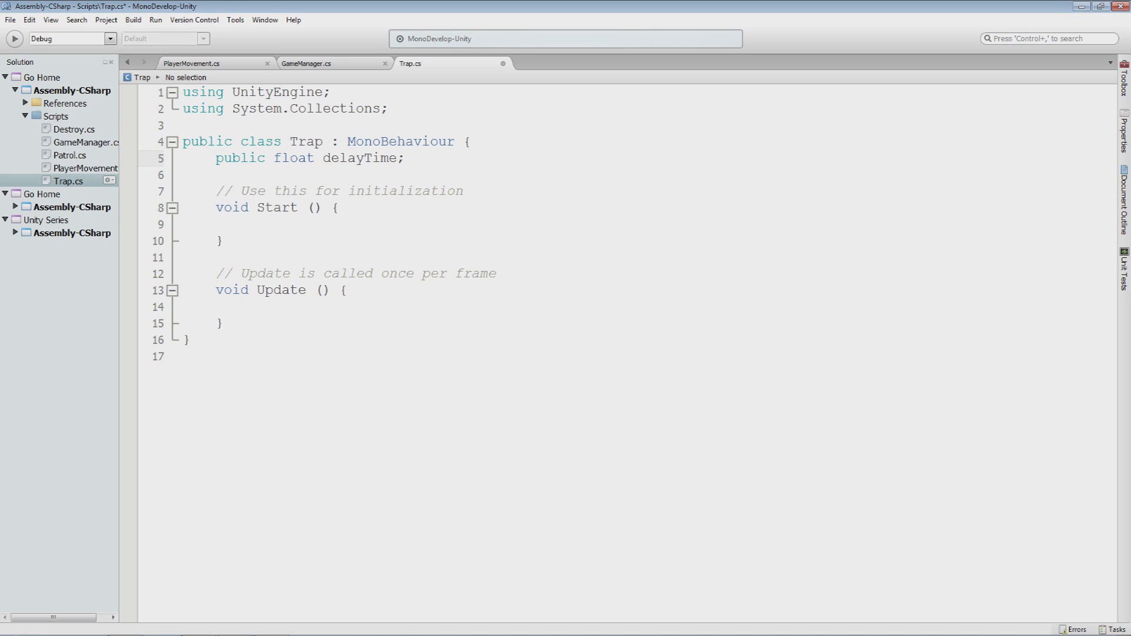
key("ctrl+s")
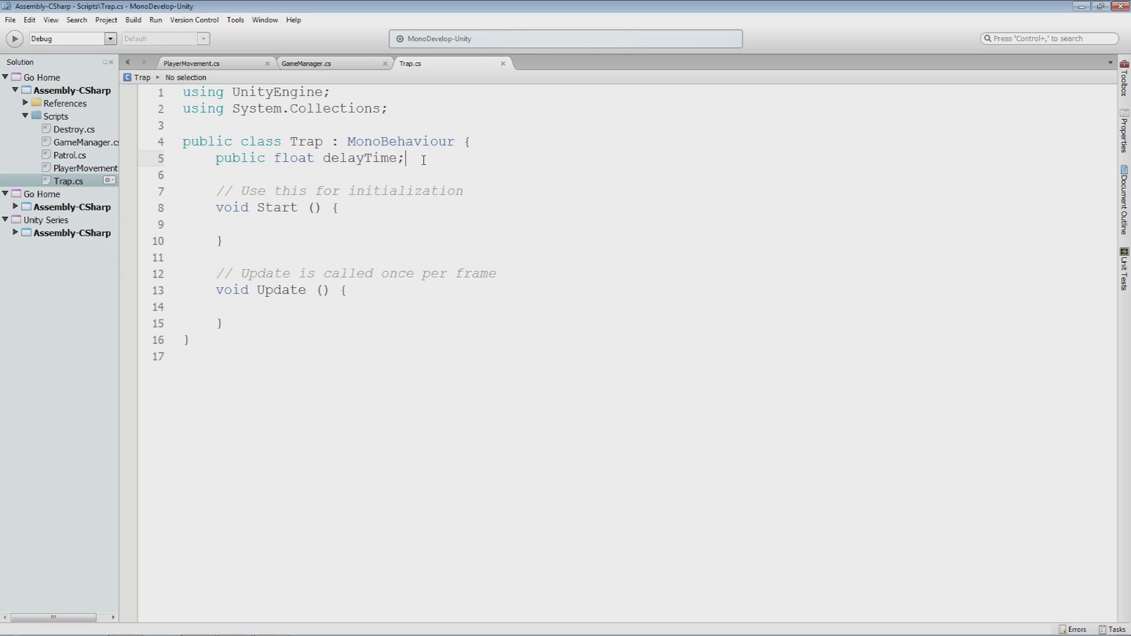
- Delete the Update method and its comment from the Trap class
left_click(371, 158)
left_click_drag(224, 324, 140, 278)
key("BackSpace")
key("BackSpace")
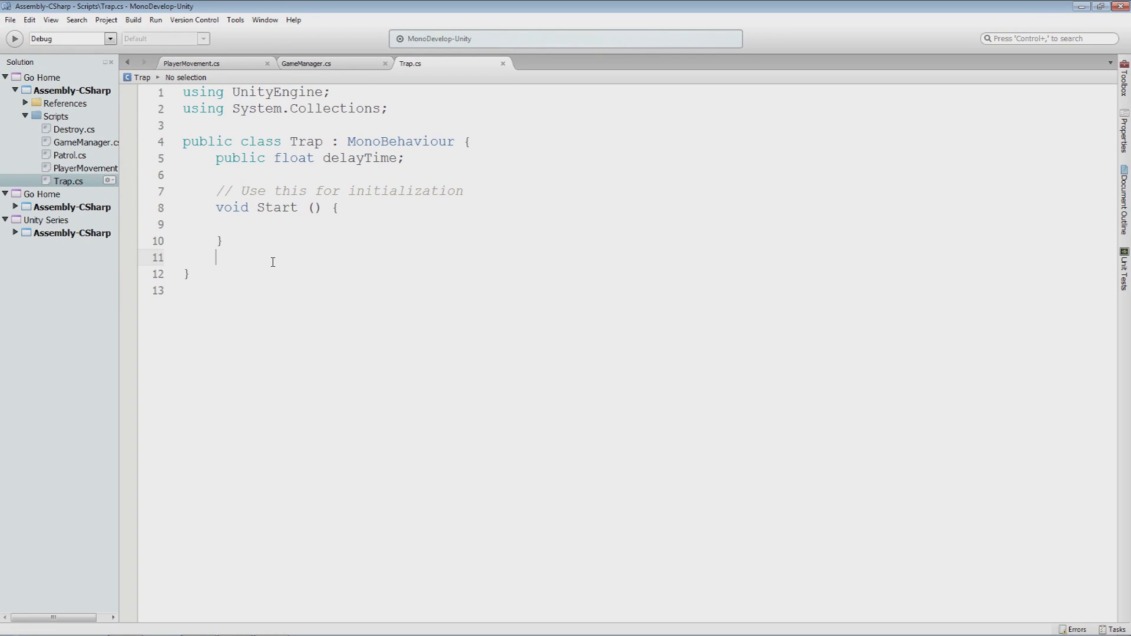
- Add an empty IEnumerator method named Go() with braces below Start in the Trap class
key("Return")
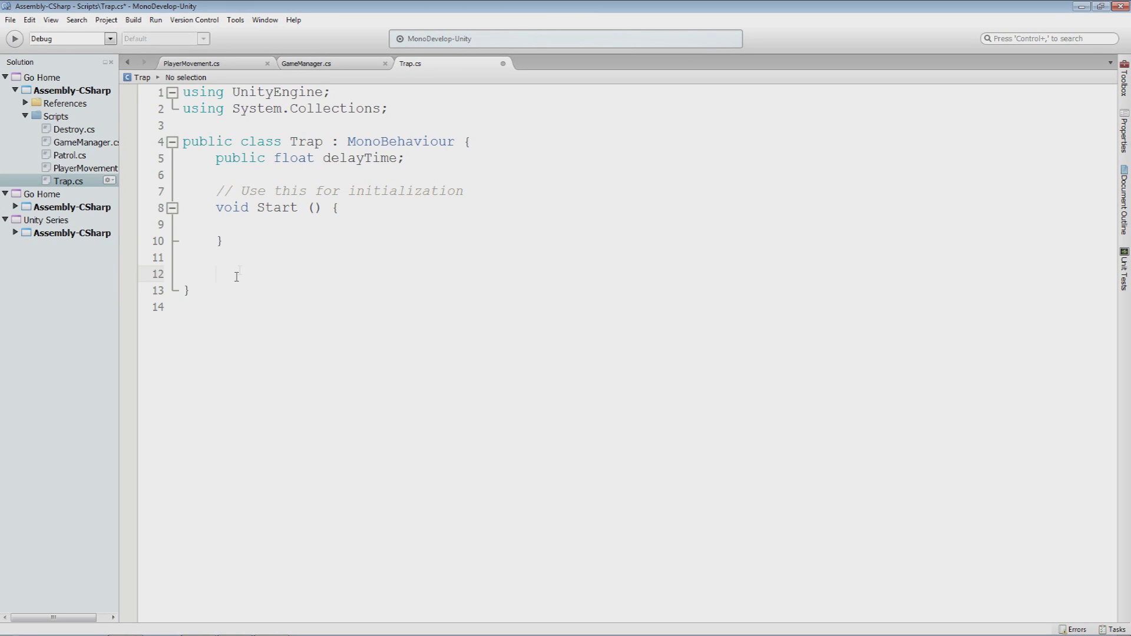
type("IE")
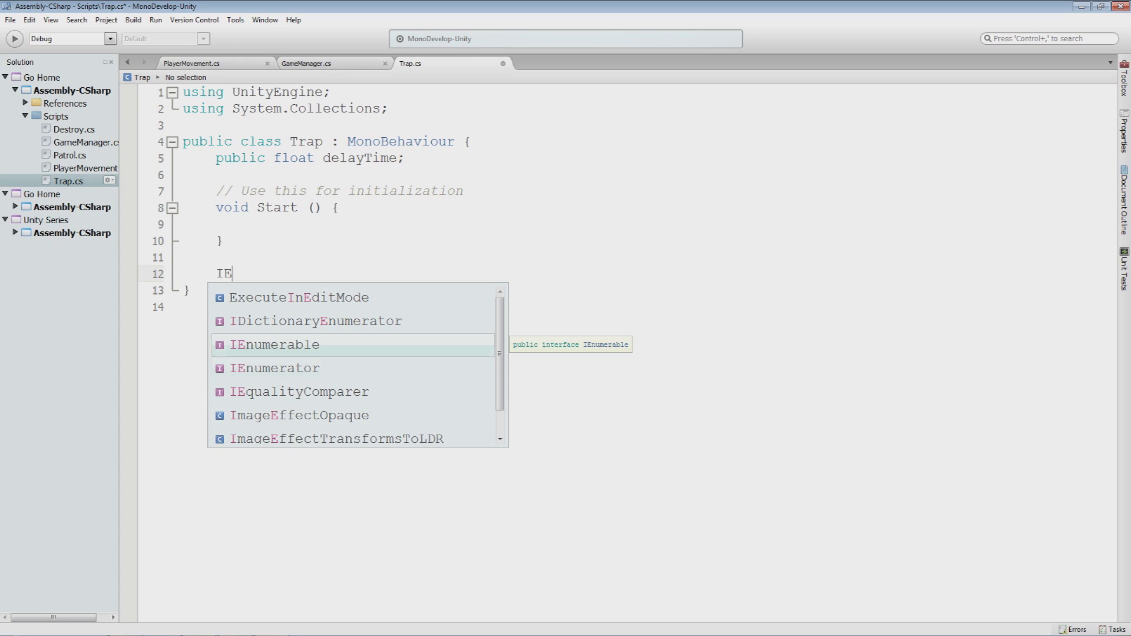
key("Down")
key("Return")
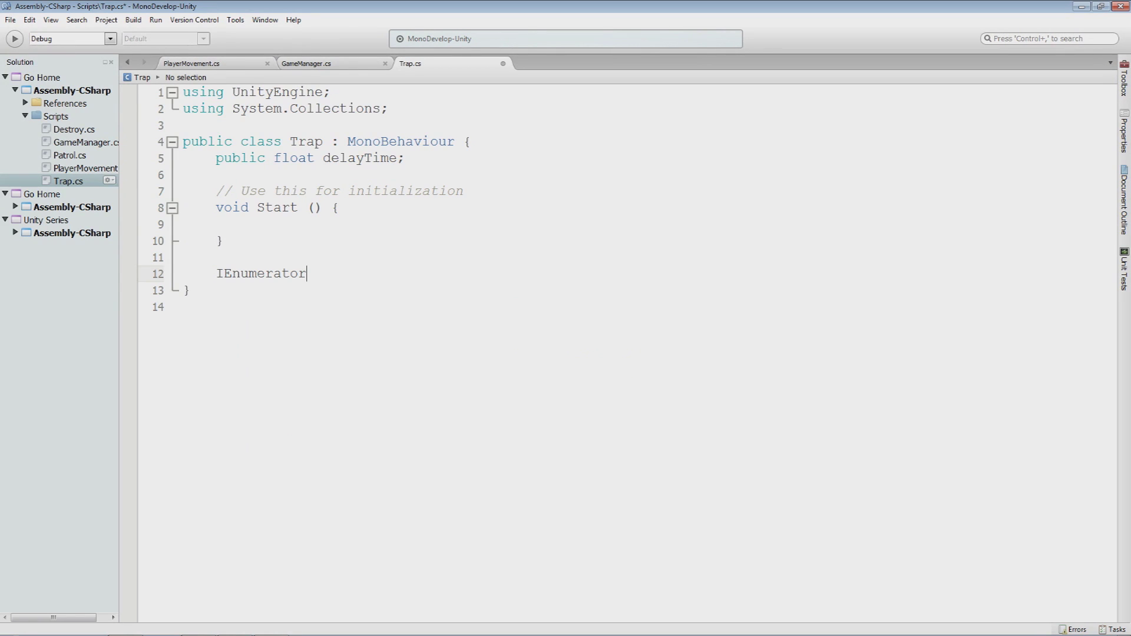
type("Go()")
key("Return")
type("{")
key("Return")
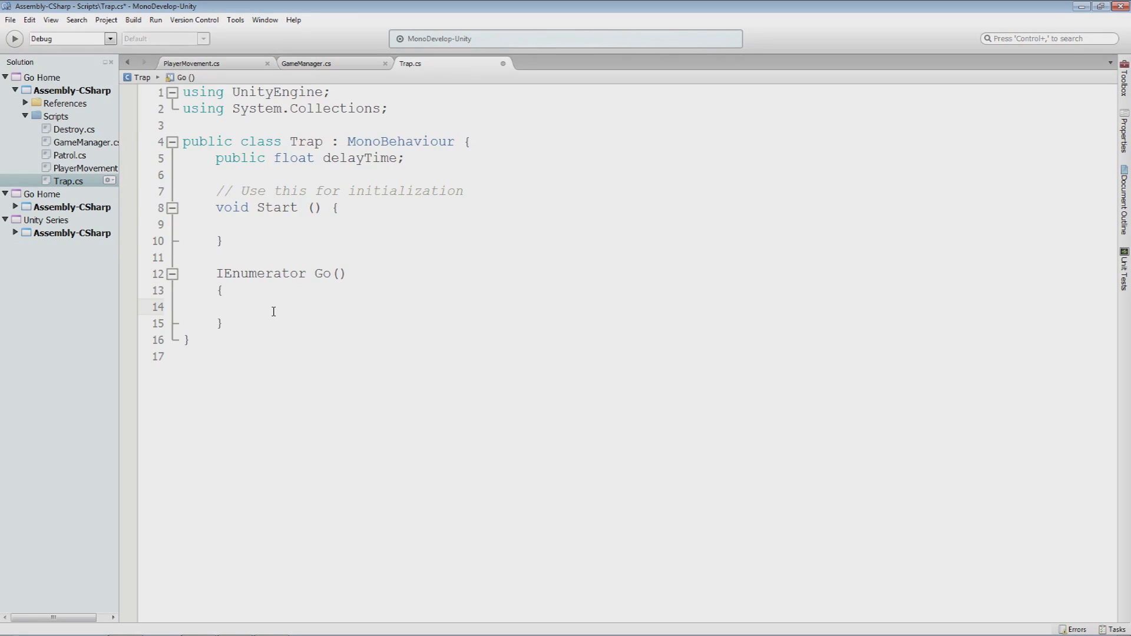
- Call StartCoroutine(Go ()); inside the Start method and save the script
left_click(276, 227)
key("Tab")
type("StartC")
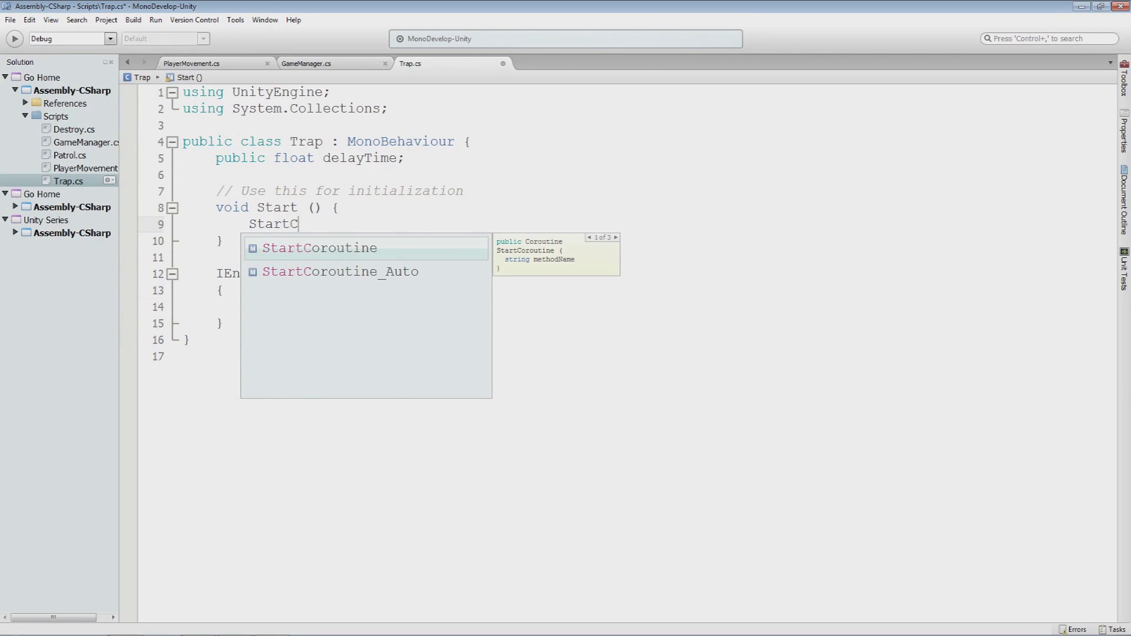
type("oroutine(Go);")
key("Left")
key("Left")
type("Go ()")
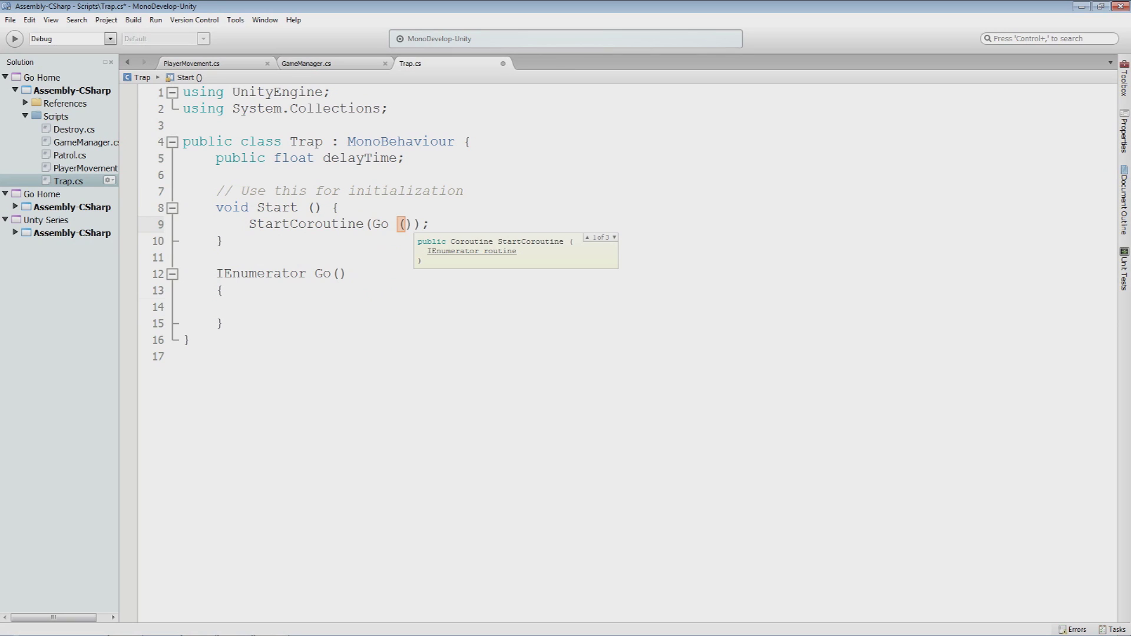
key("ctrl+s")
left_click(282, 207)
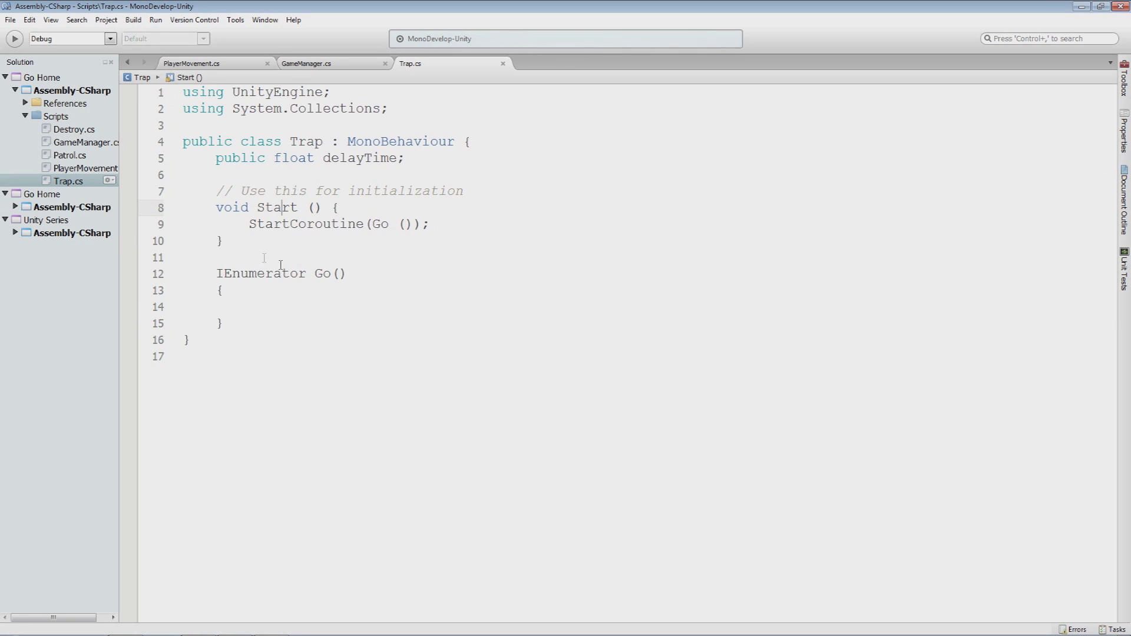
- Write a while(true) loop with an empty body inside the Go method
left_click(321, 274)
left_click(244, 308)
type("while")
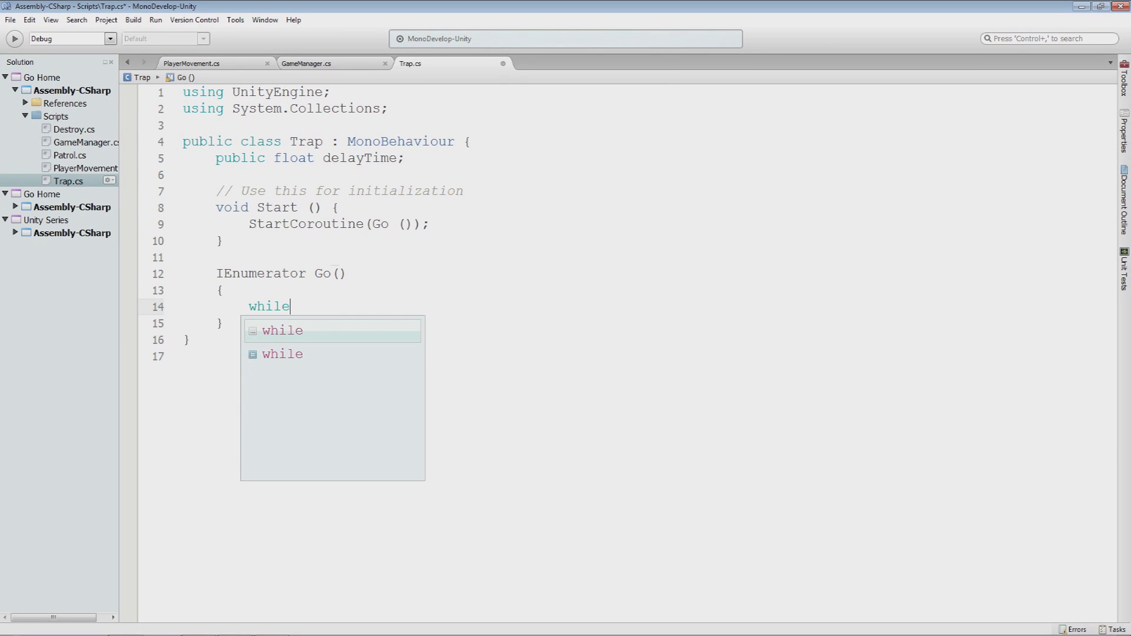
type("()")
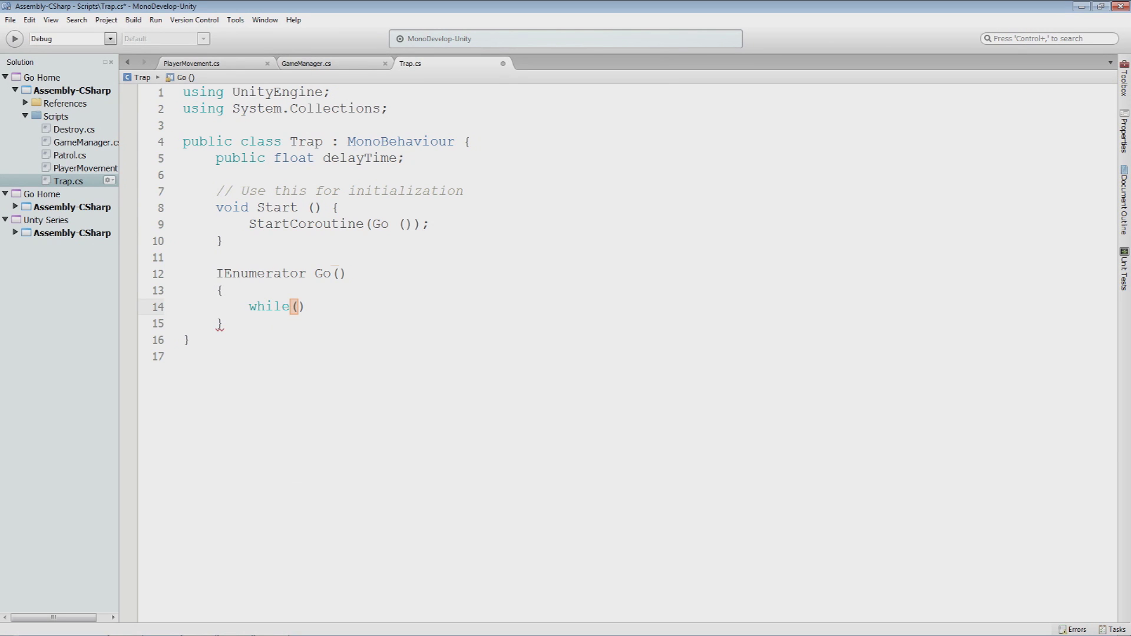
key("Return")
type("{")
key("Return")
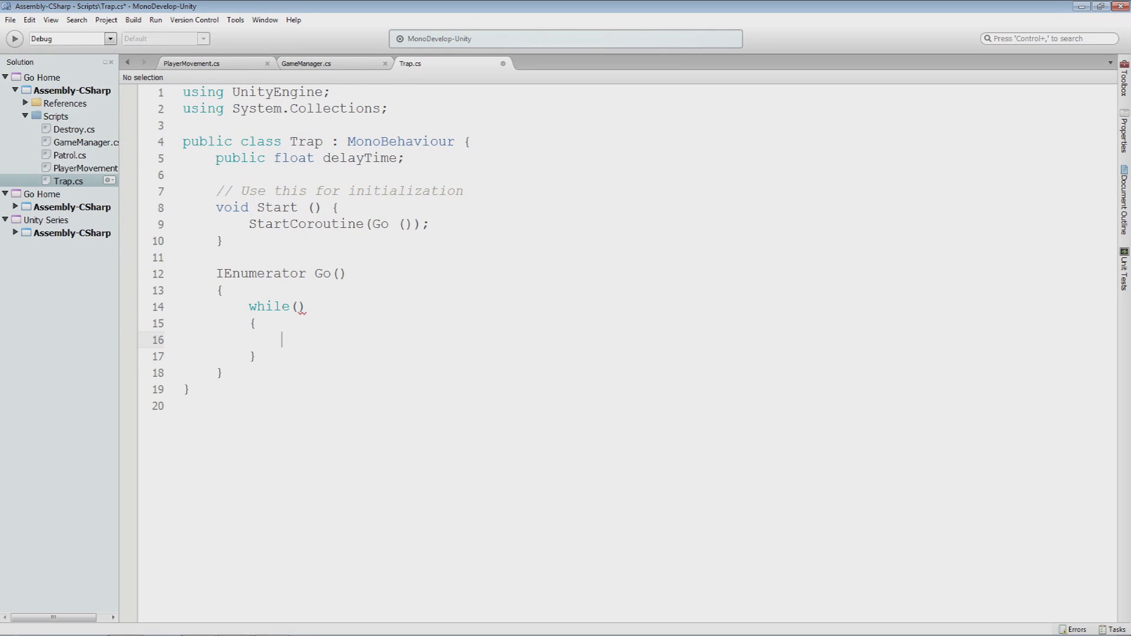
left_click(296, 307)
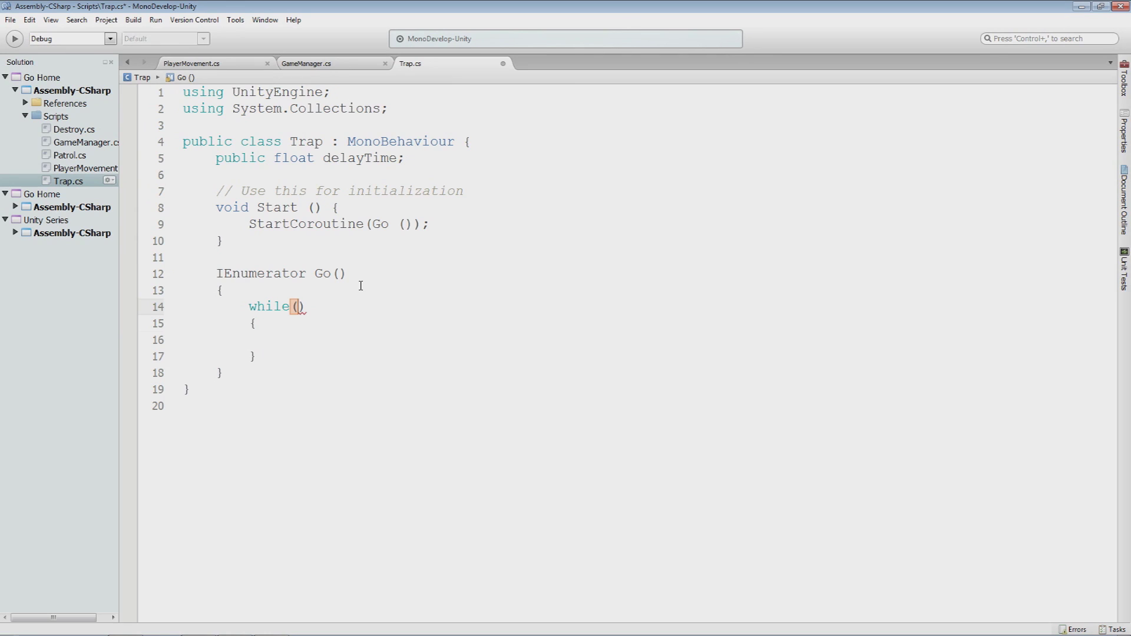
type("true")
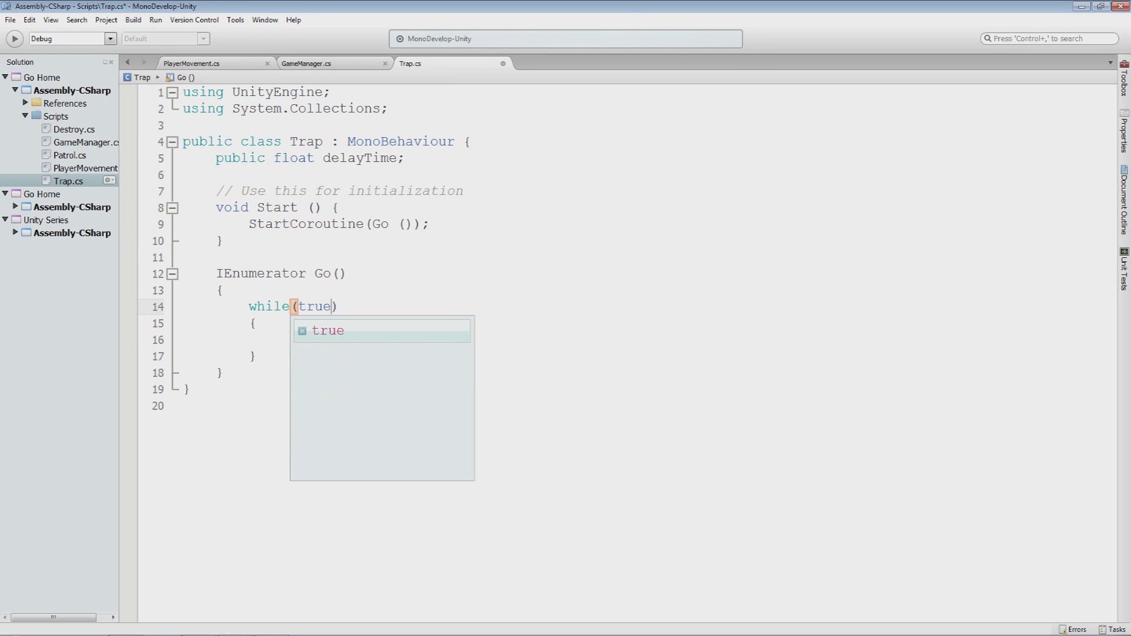
key("Return")
left_click(362, 333)
left_click_drag(207, 305, 373, 310)
left_click(375, 311)
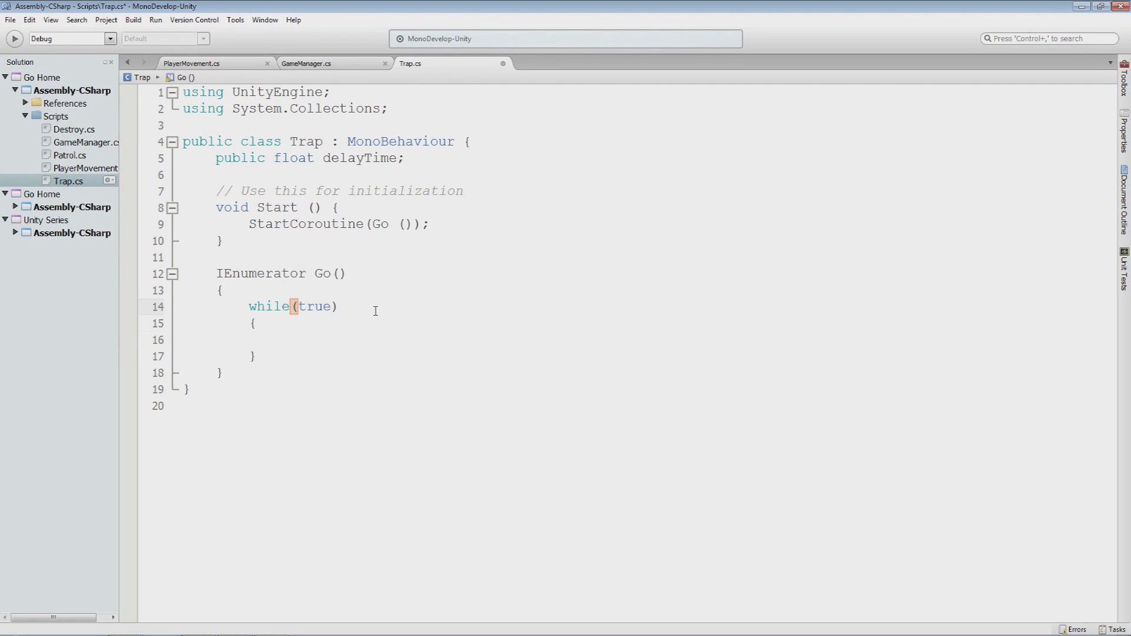
- Add animation.Play (); inside the while loop and save the script
key("Down")
left_click(310, 341)
type("animation.")
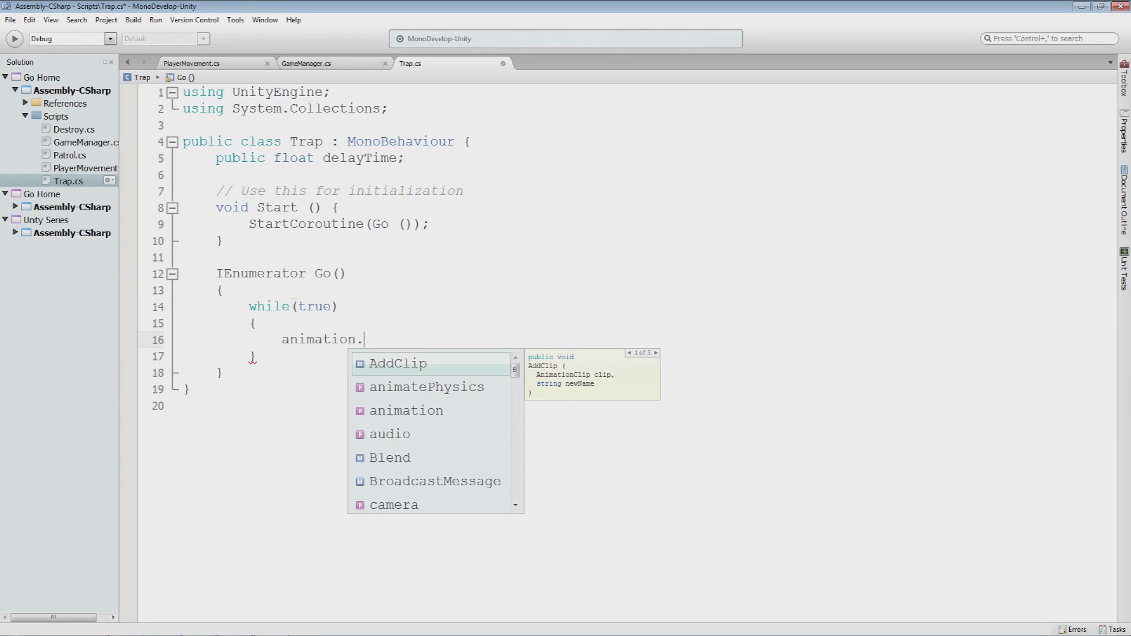
type("Play ")
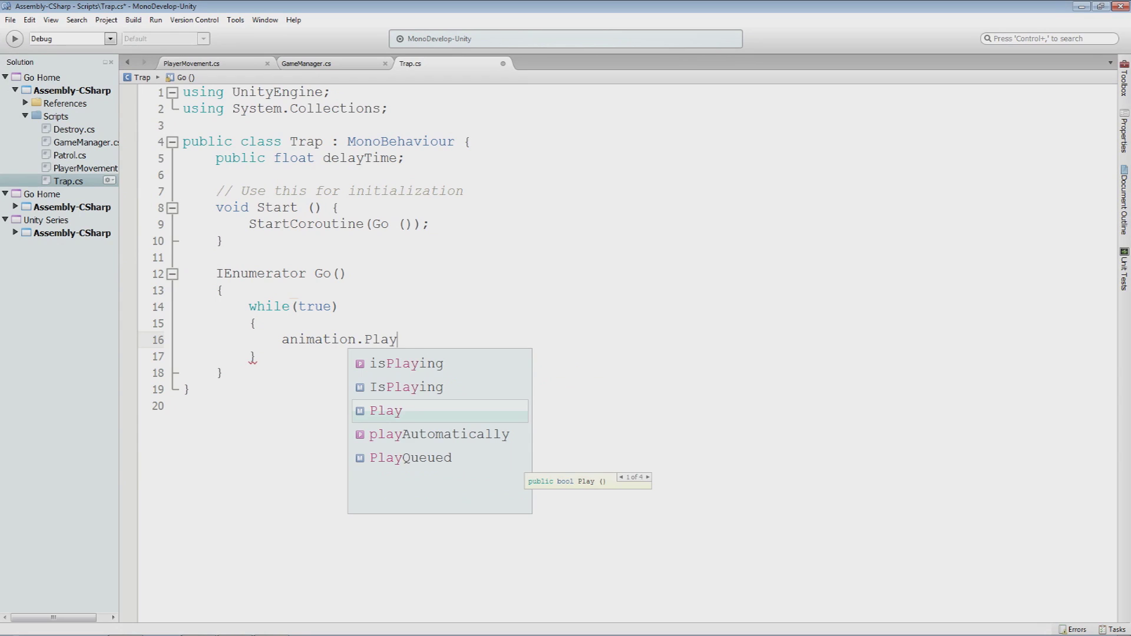
type("();")
key("ctrl+s")
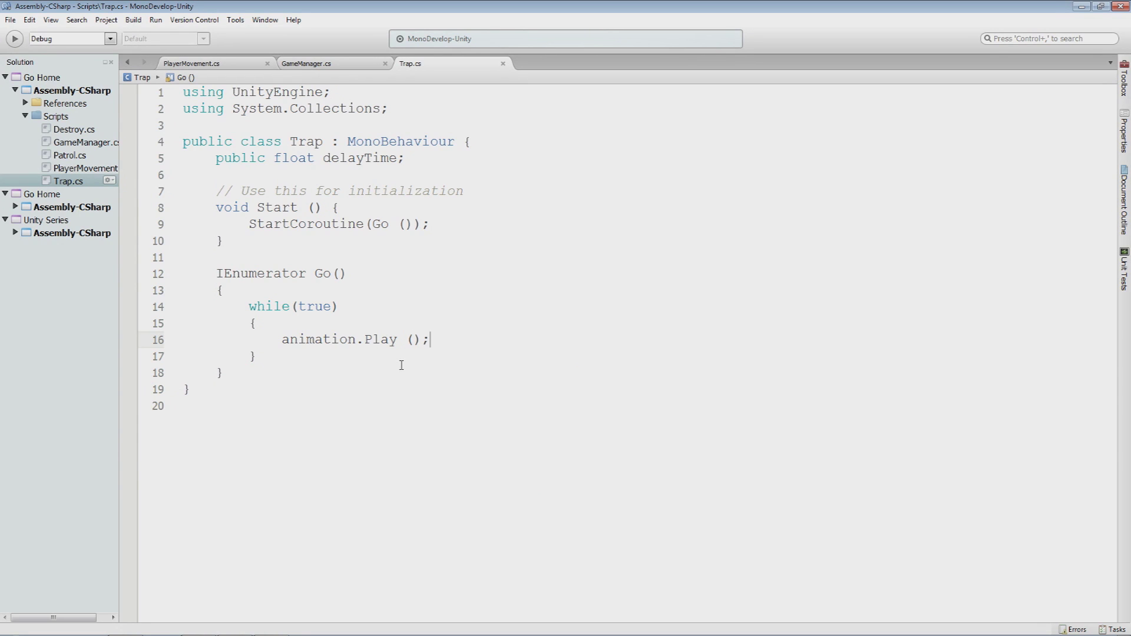
left_click(410, 340)
type("\"")
key("BackSpace")
left_click(390, 339)
left_click(449, 340)
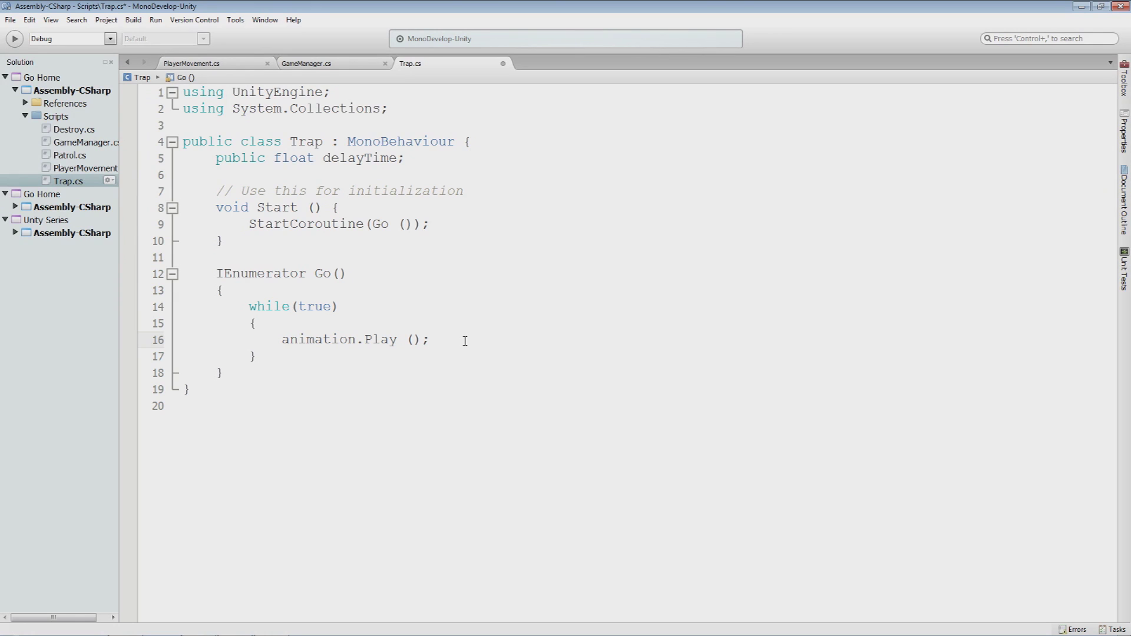
key("ctrl+s")
left_click_drag(248, 306, 298, 369)
left_click(298, 370)
left_click(278, 352)
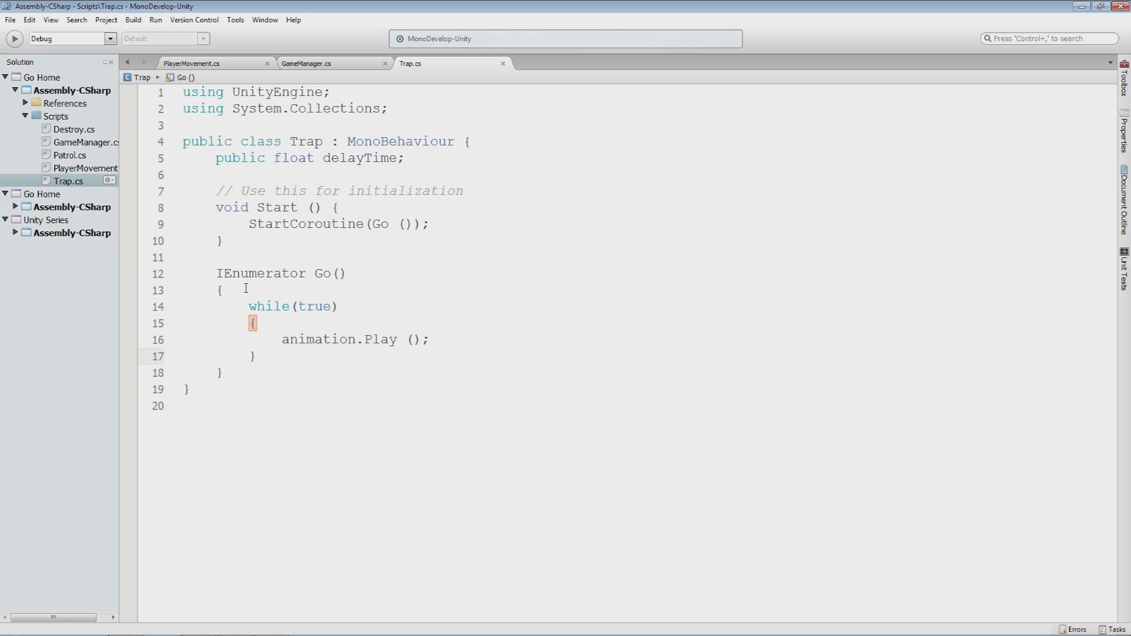
left_click_drag(215, 274, 353, 274)
left_click(383, 278)
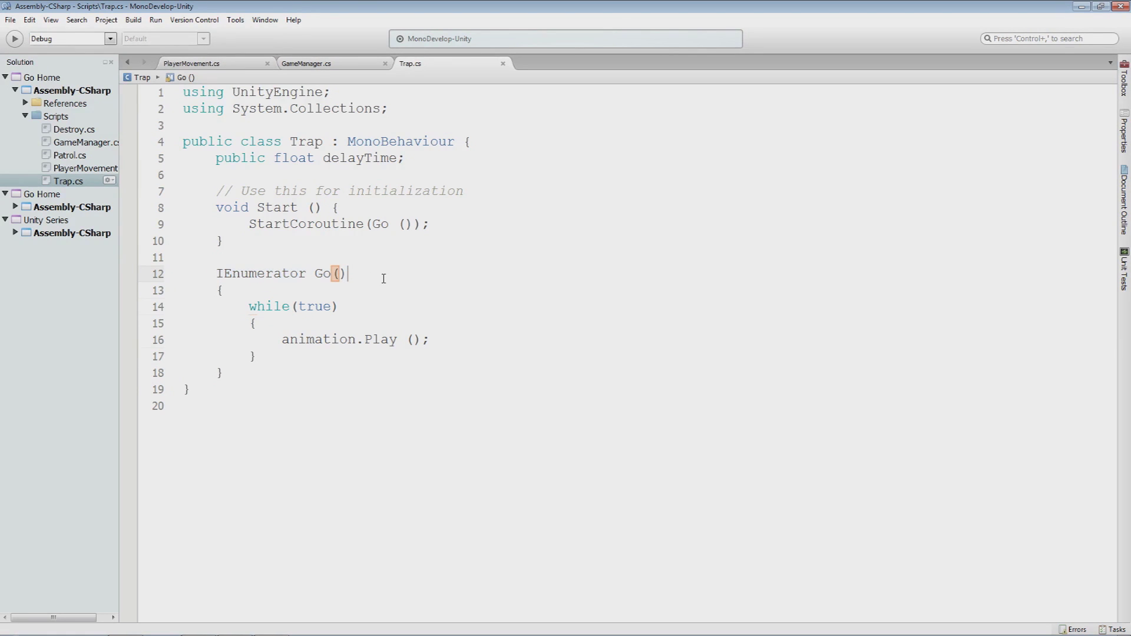
double_click(275, 274)
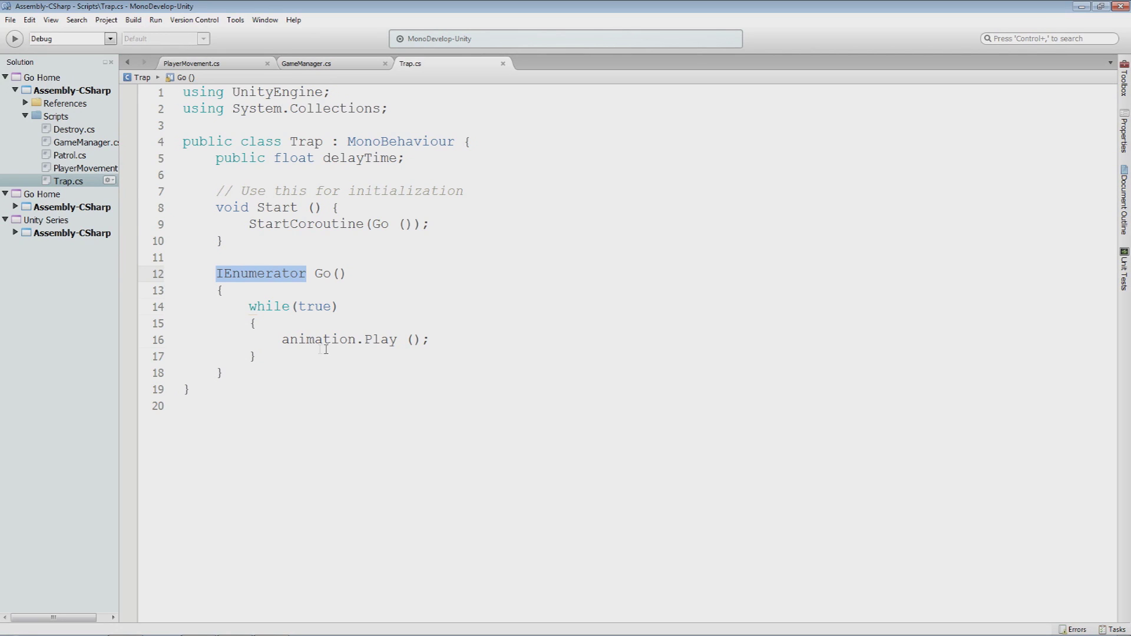
- Add yield return new WaitForSeconds(3f); below the animation.Play call and save the script
left_click(471, 347)
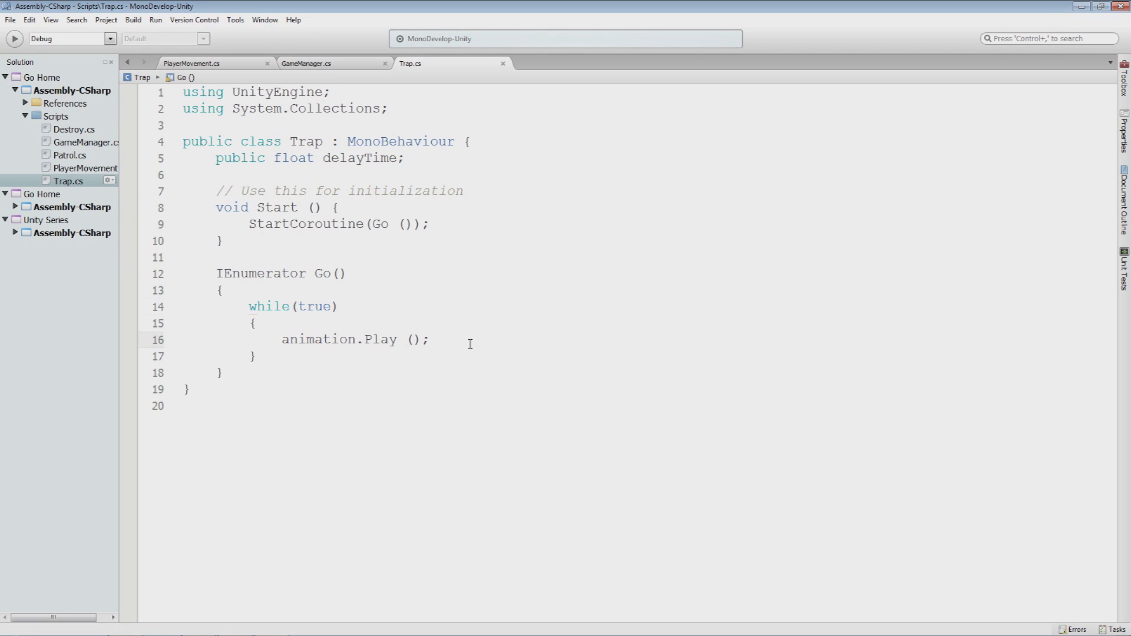
key("Return")
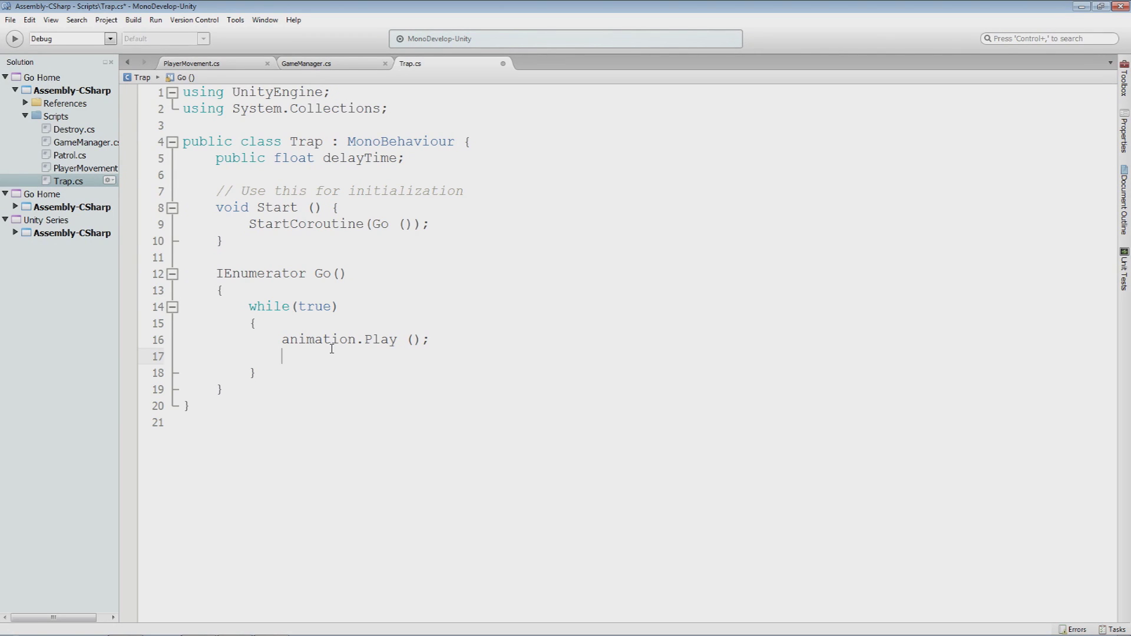
type("yield")
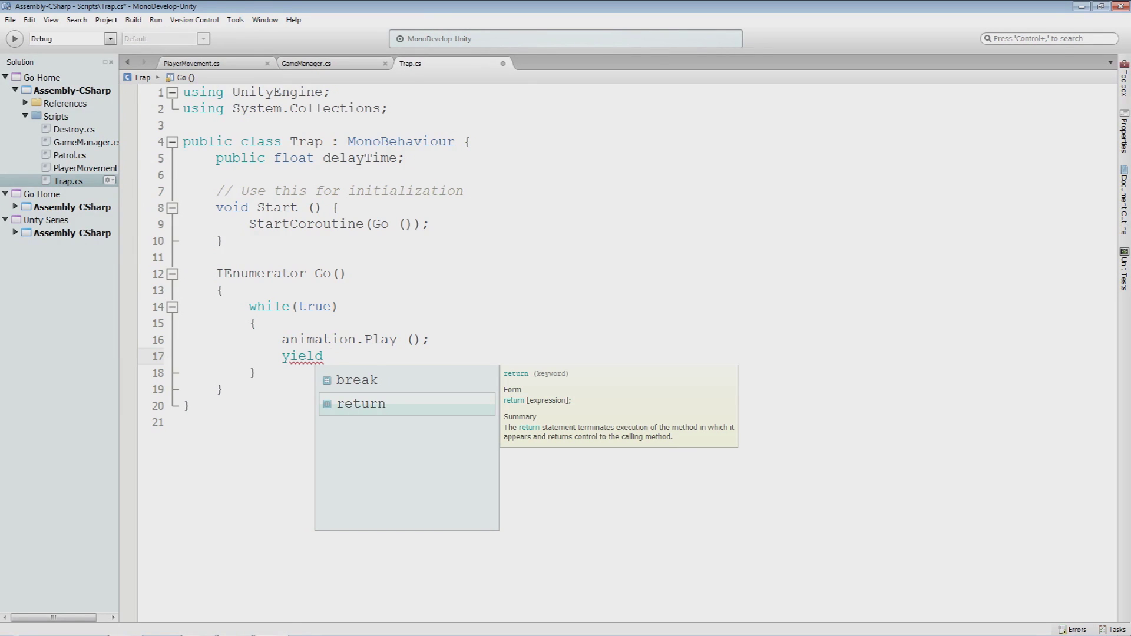
type(" return new ")
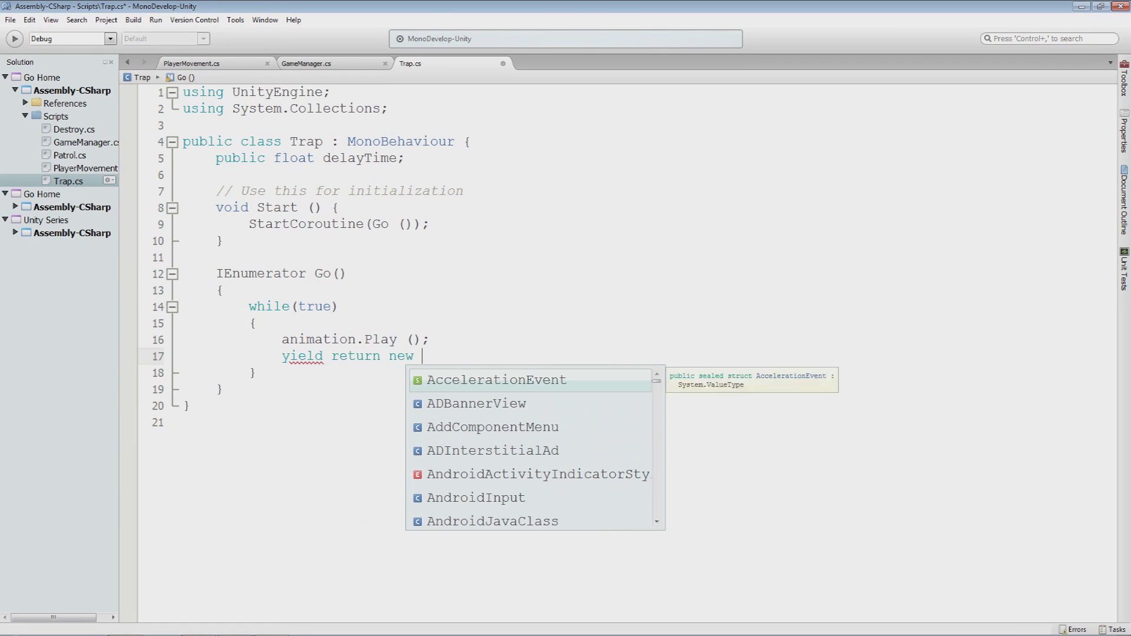
type("Wait")
key("Return")
type("();")
key("Left")
key("Left")
type("3f")
key("ctrl+s")
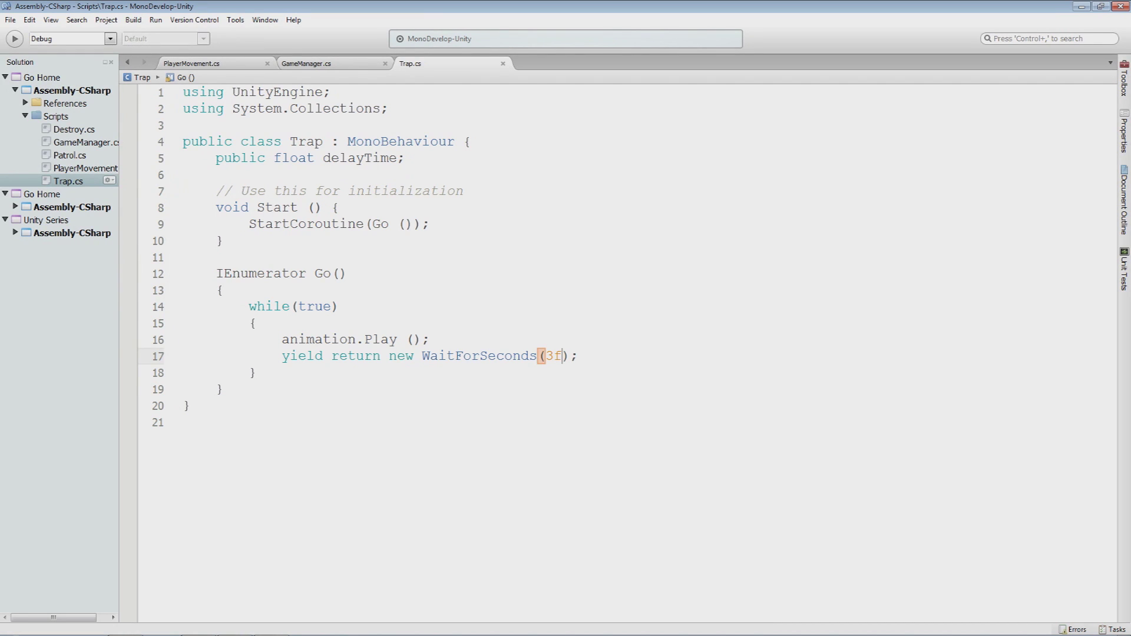
left_click_drag(546, 356, 554, 356)
left_click(561, 356)
left_click(555, 357)
left_click_drag(283, 357, 300, 360)
left_click(289, 366)
left_click_drag(245, 301, 279, 374)
left_click(279, 374)
- Switch to Unity, check the Console for script errors, and briefly test-play the level
left_click(235, 623)
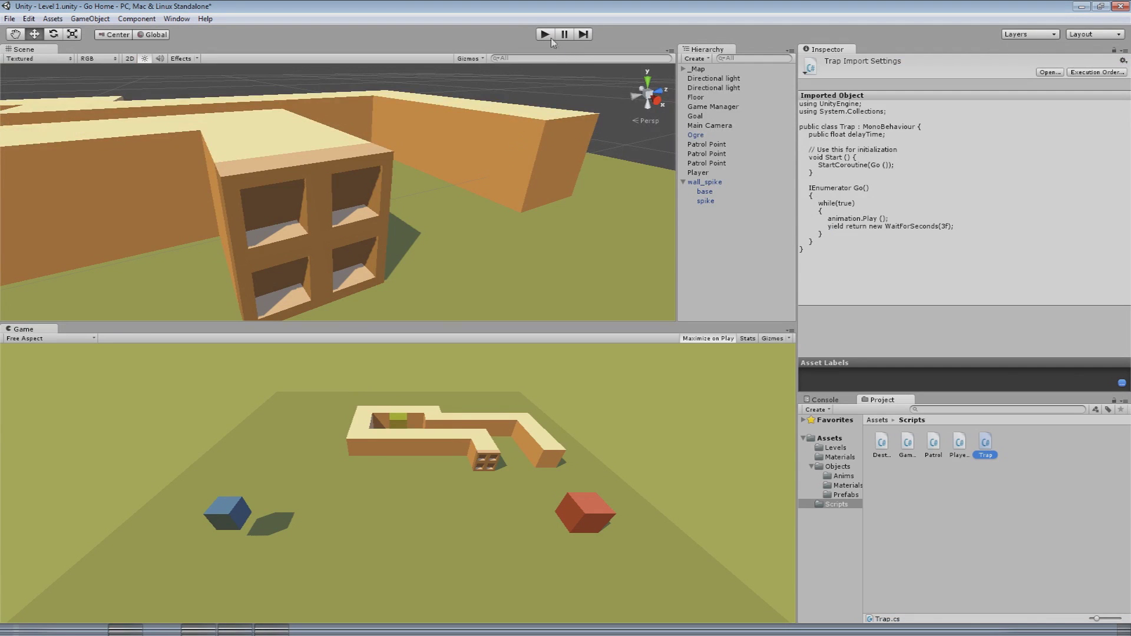
left_click(822, 401)
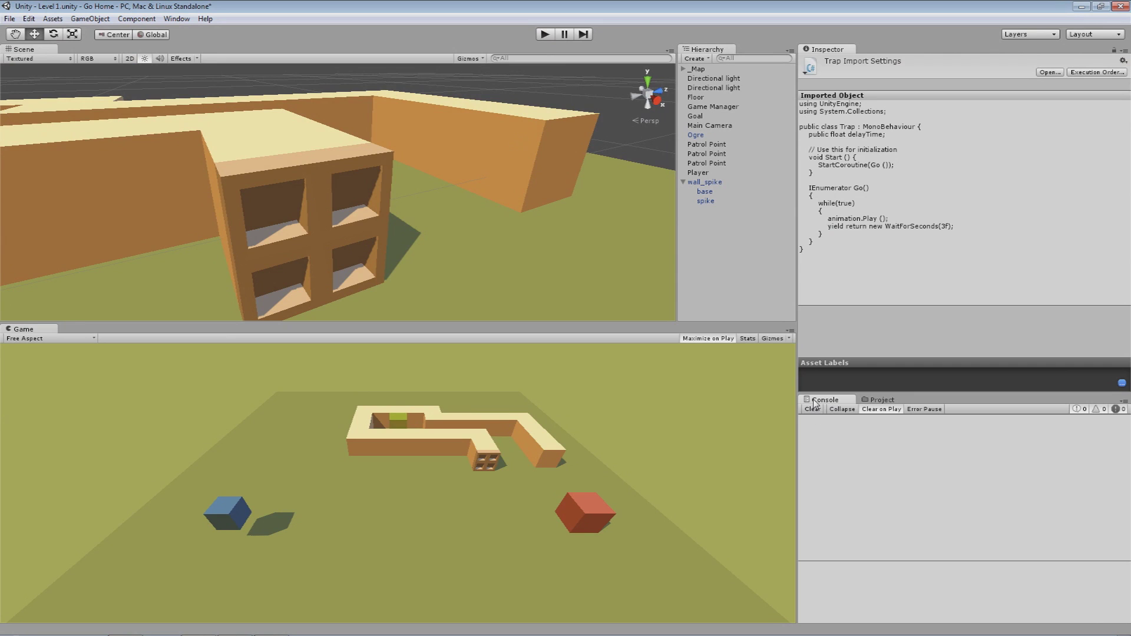
left_click(544, 34)
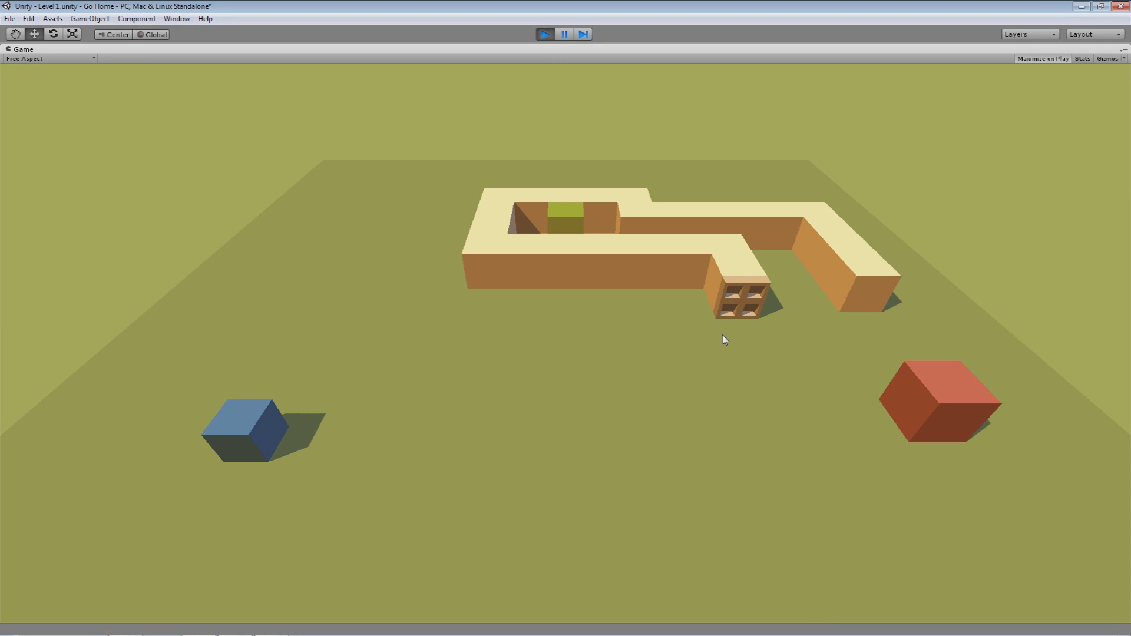
left_click(542, 34)
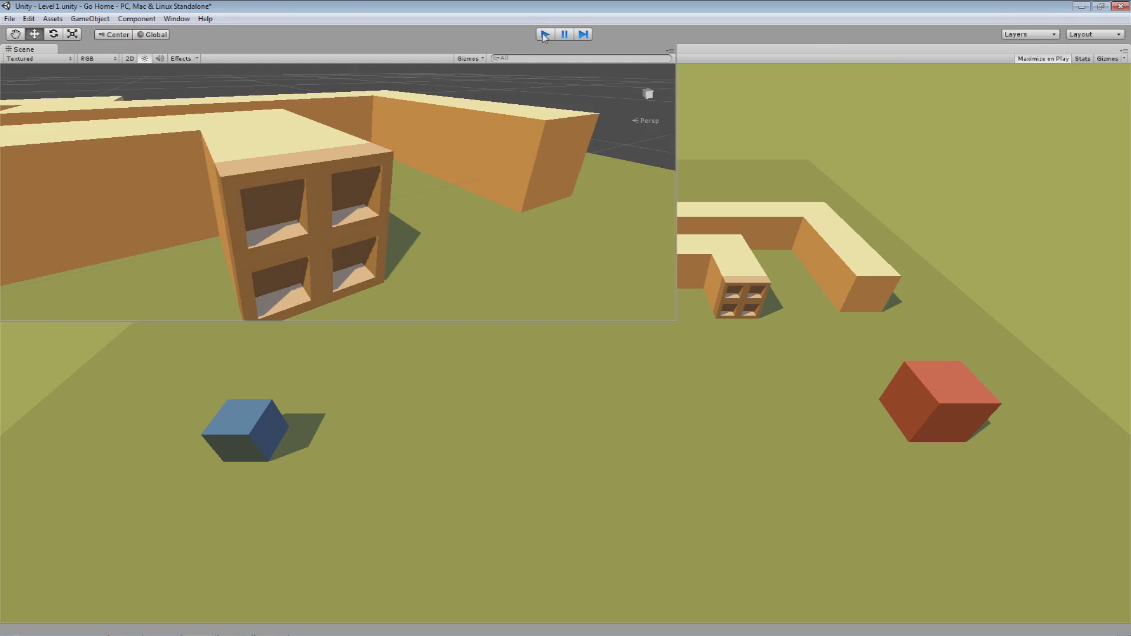
- Turn off Play Automatically in the spike object's Animation component
left_click(705, 201)
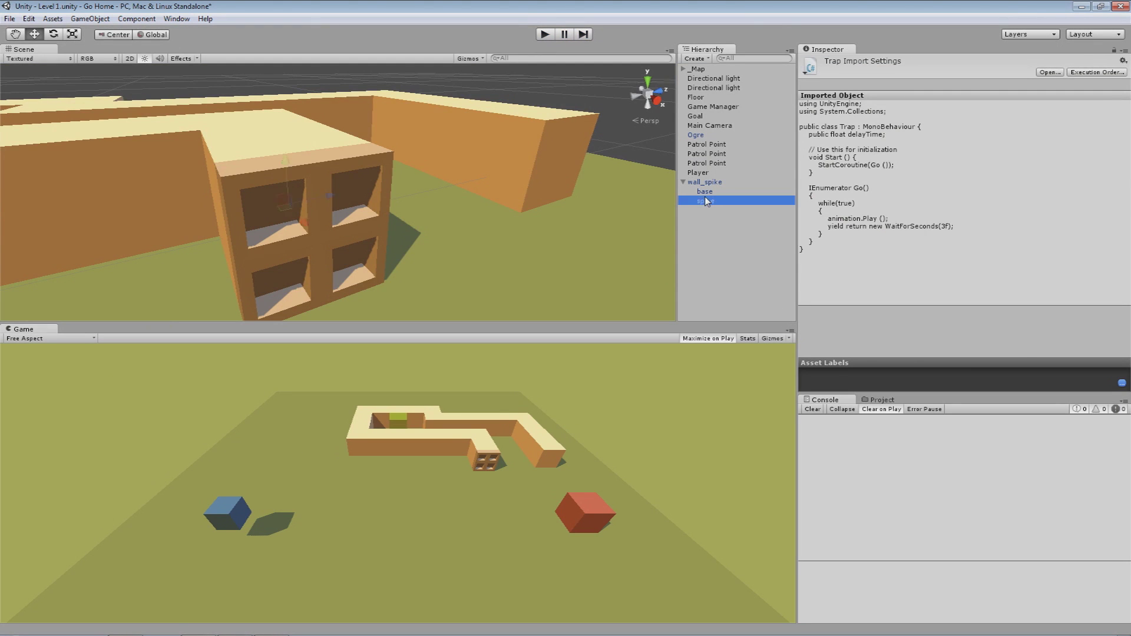
left_click(805, 239)
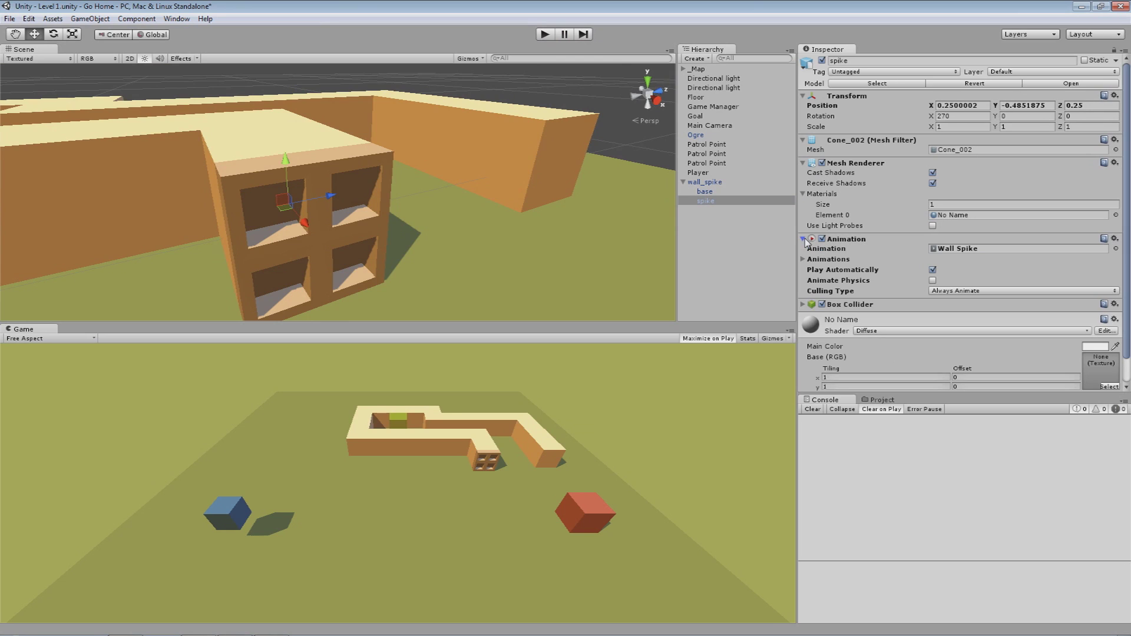
left_click(933, 270)
- Attach the Trap script from the Scripts folder to the spike object and run the level
mouse_move(298, 635)
left_click(882, 401)
left_click_drag(984, 445, 705, 202)
left_click(545, 34)
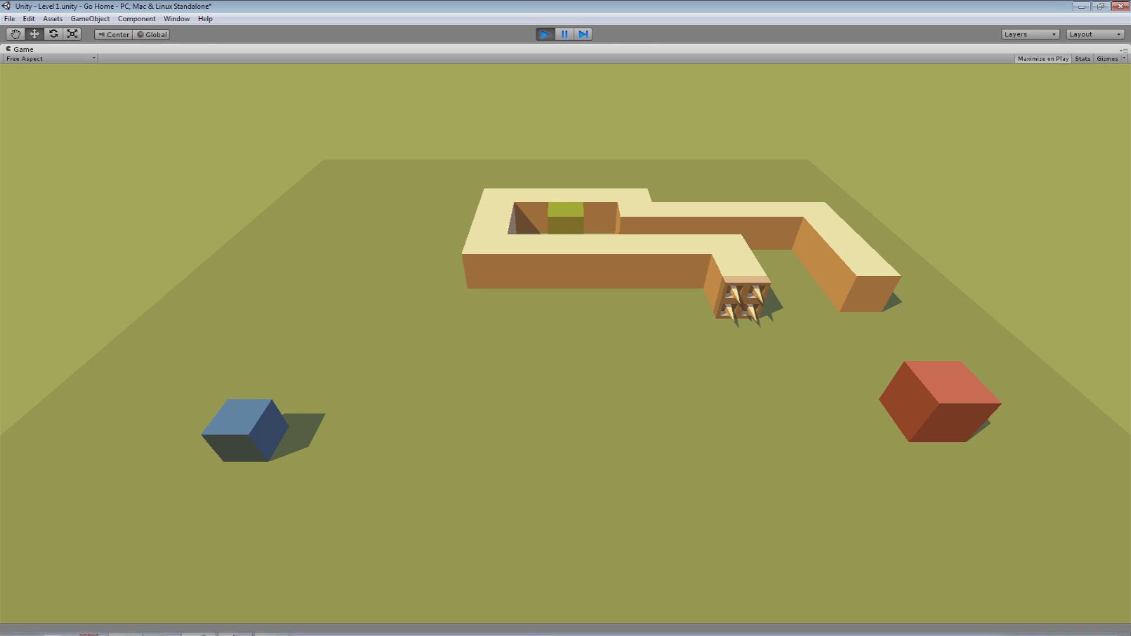
- Look at the PlayerMovement script in MonoDevelop and return to the running game in Unity
left_click(277, 624)
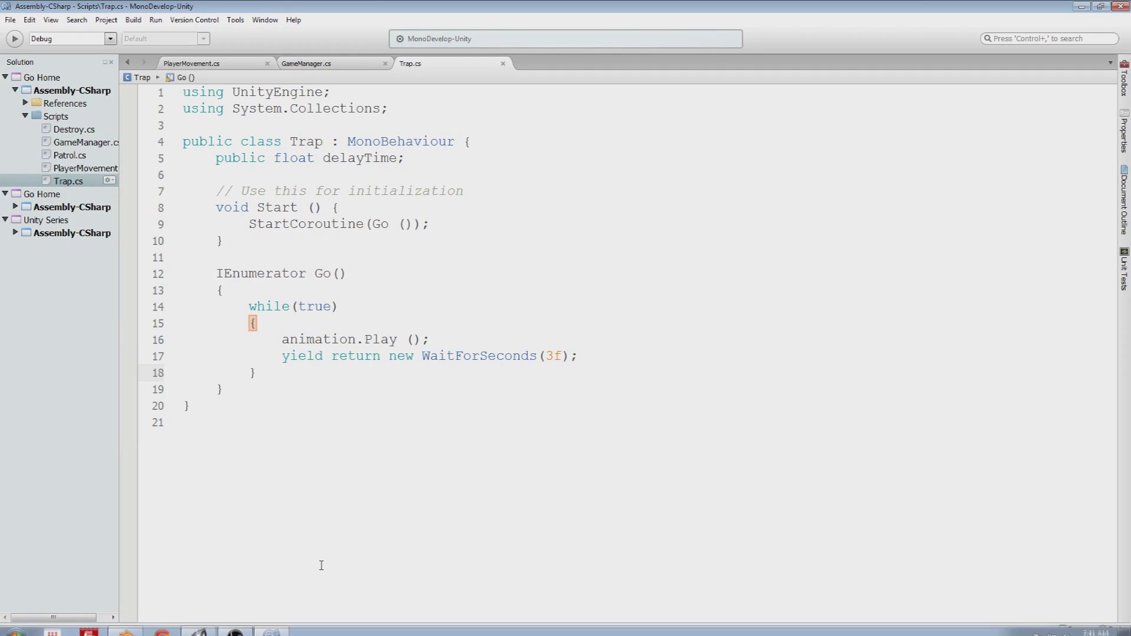
key("ctrl+Tab")
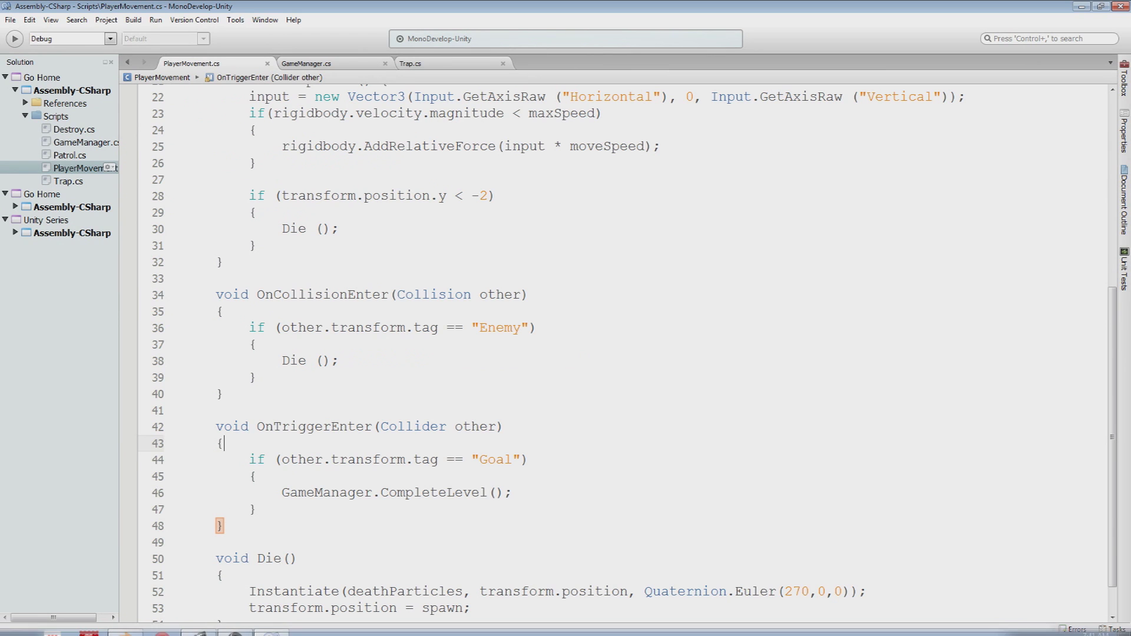
left_click(203, 629)
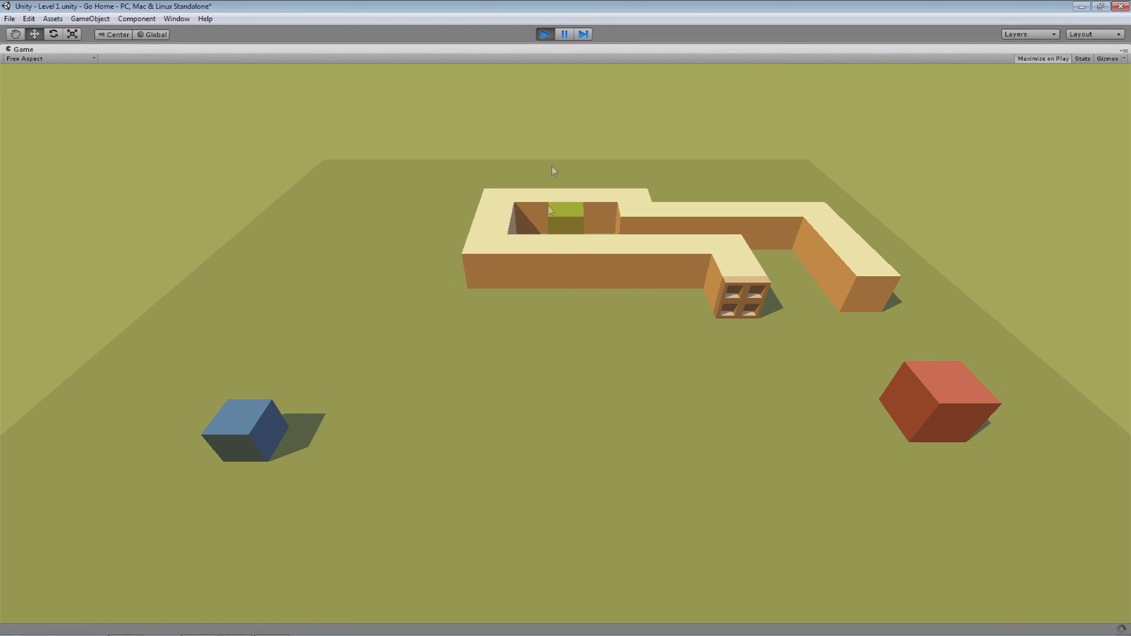
- Stop the running game and set the spike object's tag to Enemy
left_click(545, 34)
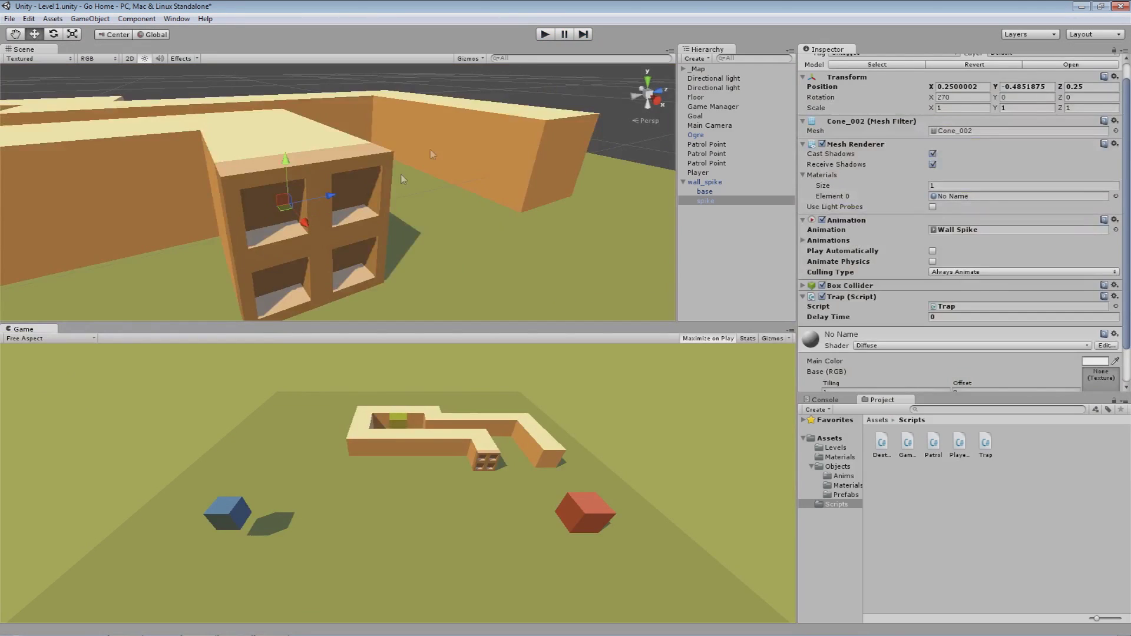
left_click(708, 203)
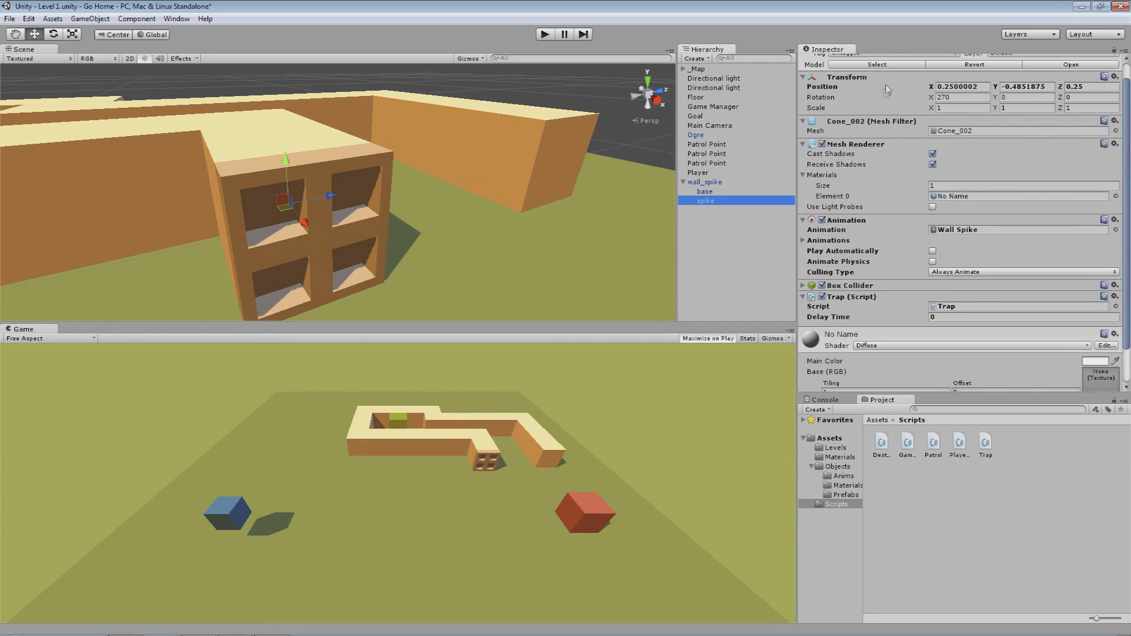
scroll(872, 100, "up", 1)
left_click(865, 72)
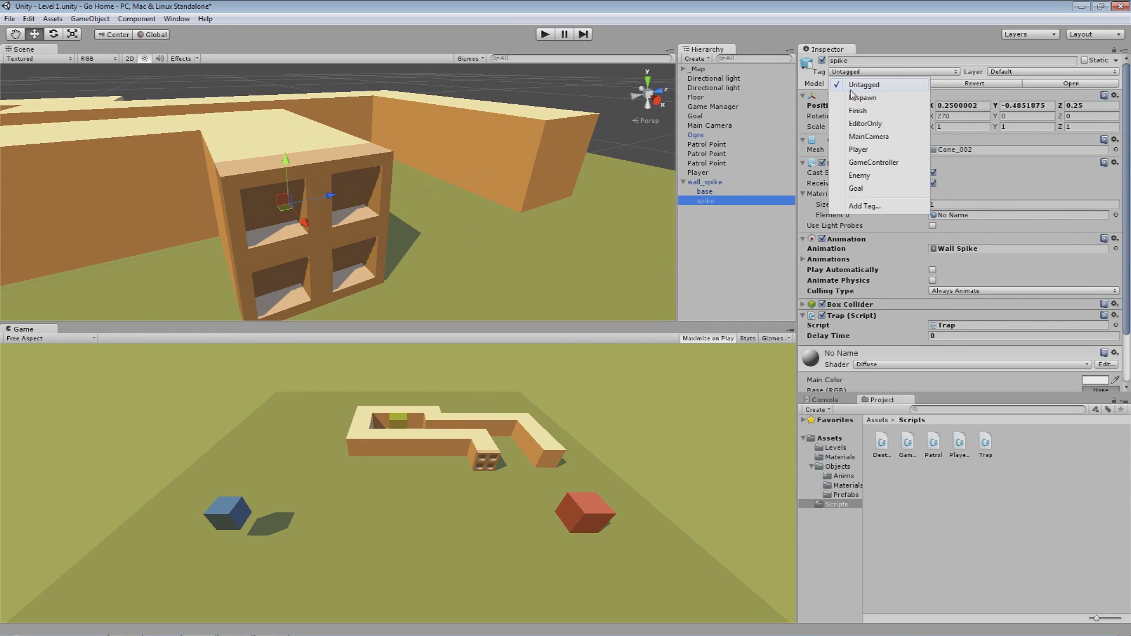
left_click(859, 176)
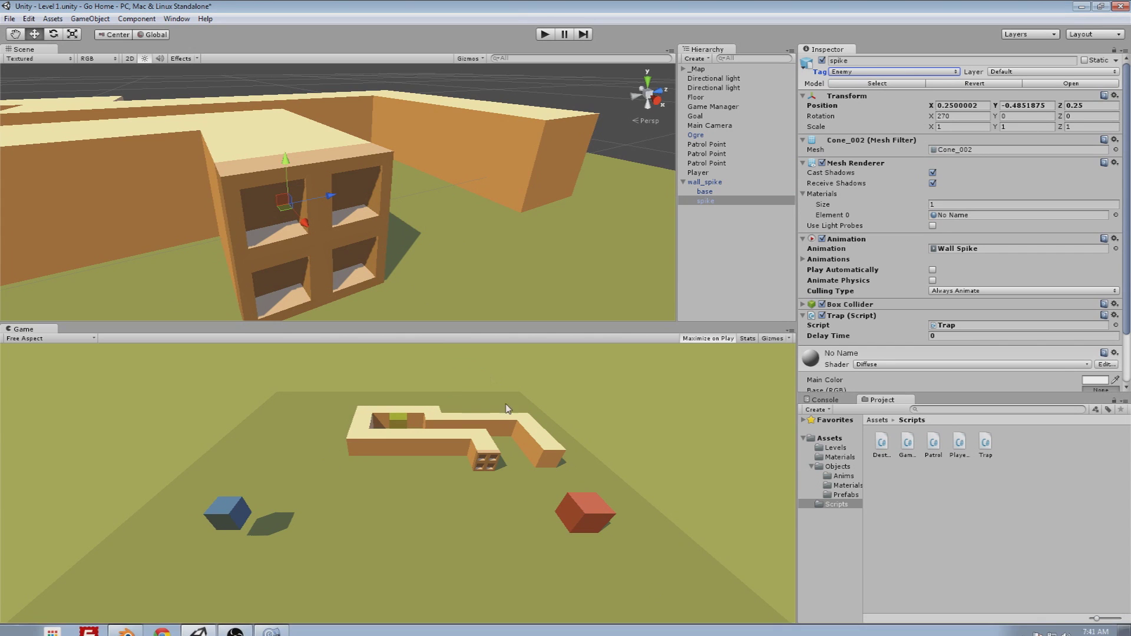
- In PlayerMovement.cs, duplicate the Goal tag check at the start of OnTriggerEnter and change the copy's tag to "Enemy"
left_click(267, 628)
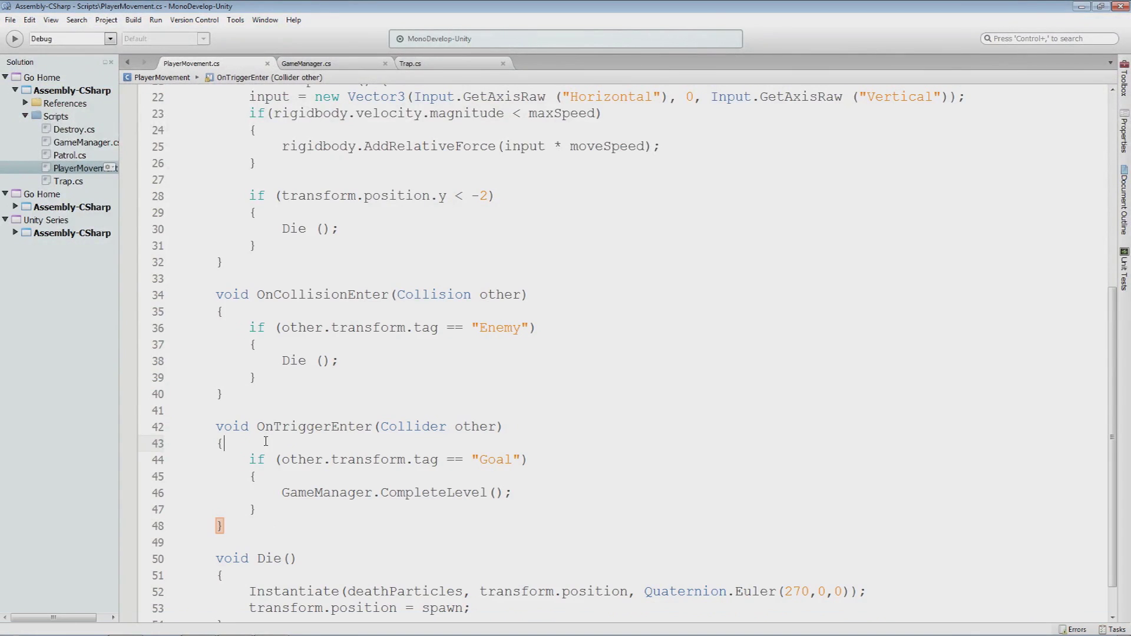
key("Return")
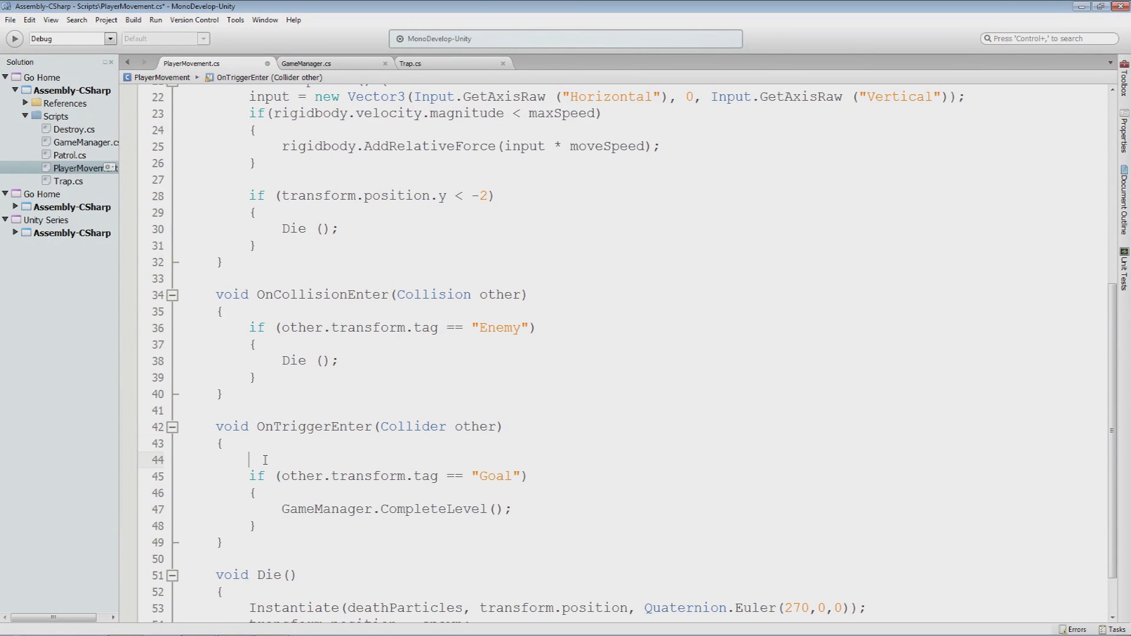
left_click_drag(262, 526, 186, 474)
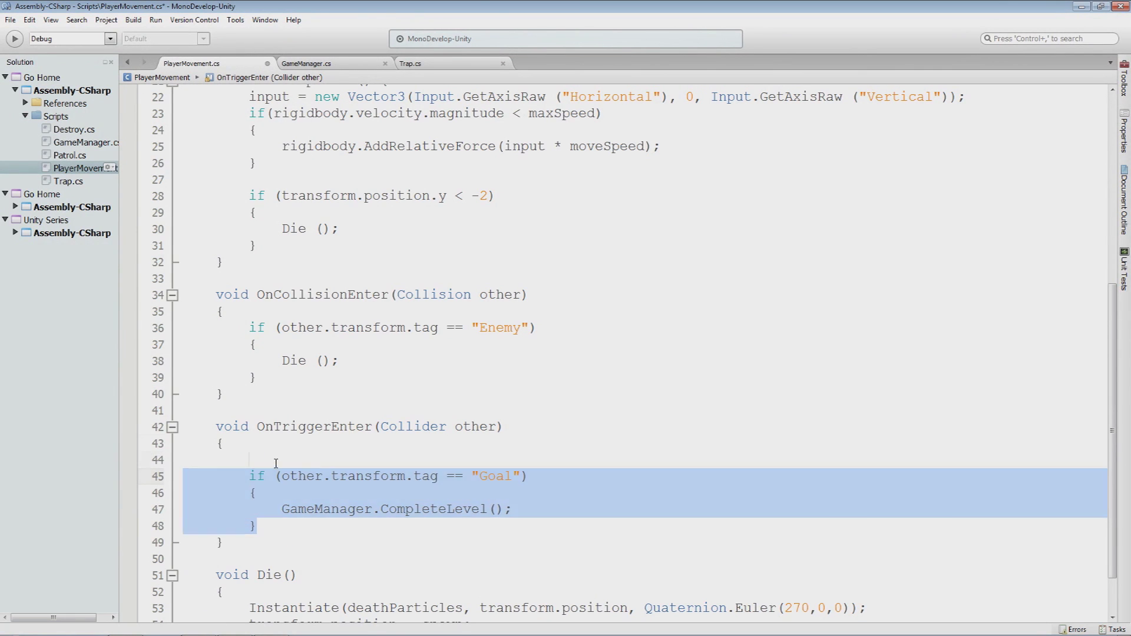
key("ctrl+c")
left_click(340, 461)
key("ctrl+v")
double_click(495, 459)
type("Enemy")
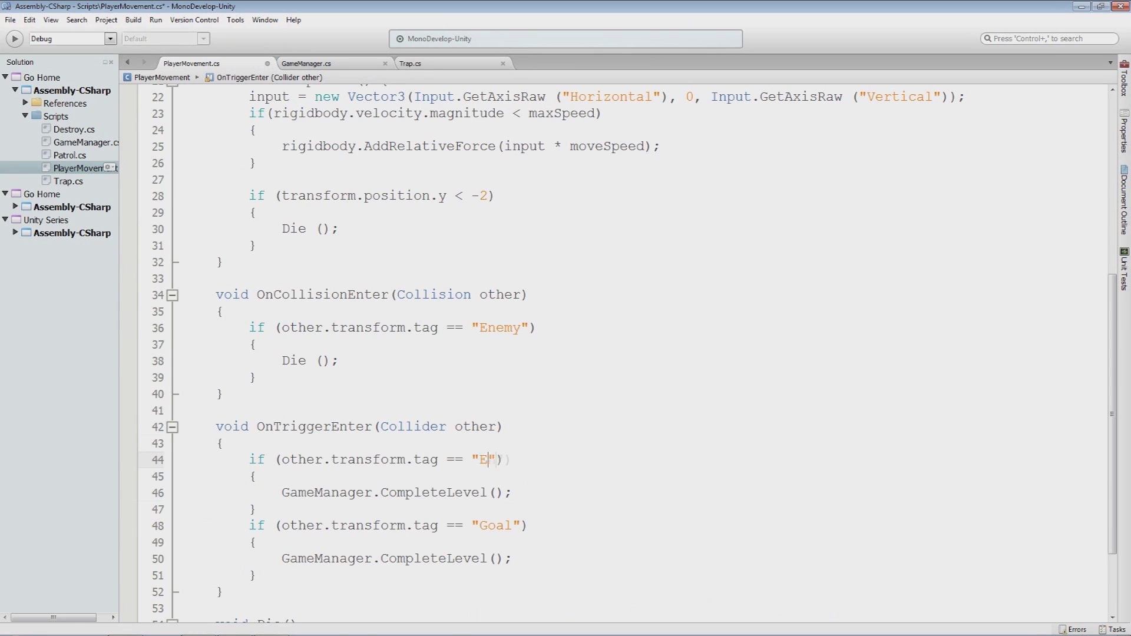
- Replace the CompleteLevel call inside the new Enemy check with "Die ();" and save the script
key("ctrl+s")
left_click_drag(282, 493, 513, 494)
type("Die")
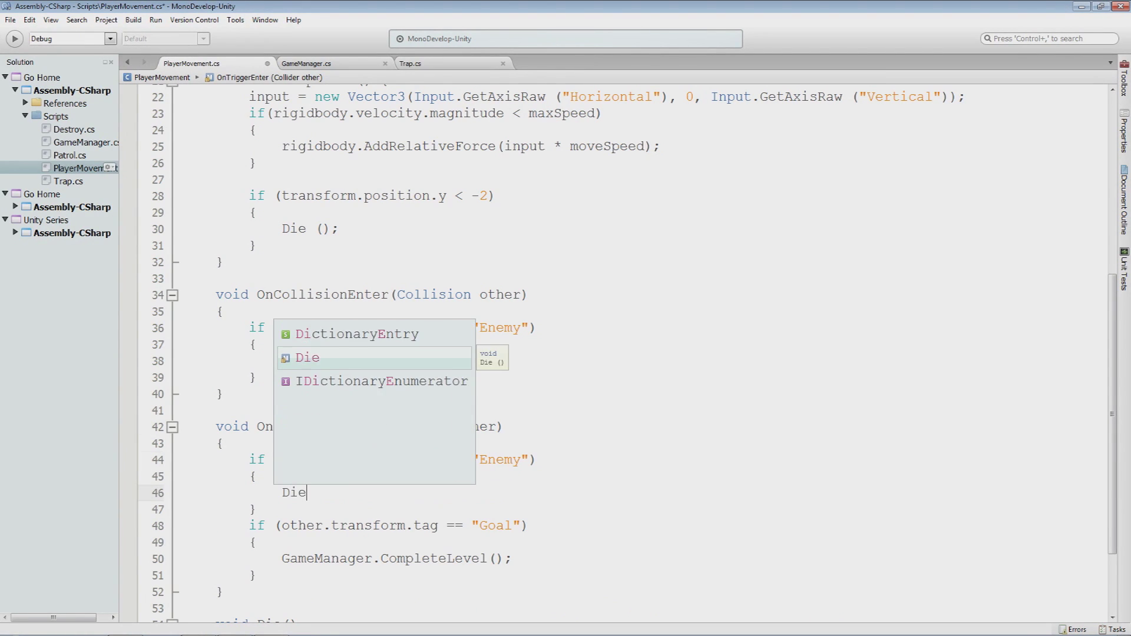
type(" ();")
key("ctrl+s")
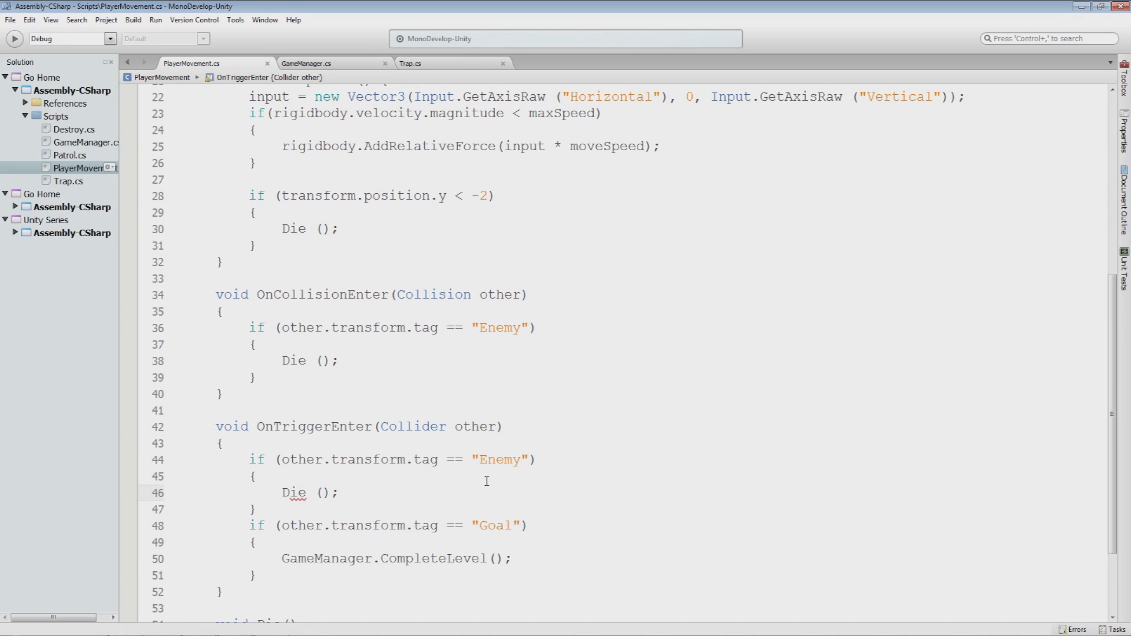
- Switch to Unity and test-play the level, steering the blue player cube in front of the wall spikes before stopping the game
left_click(202, 629)
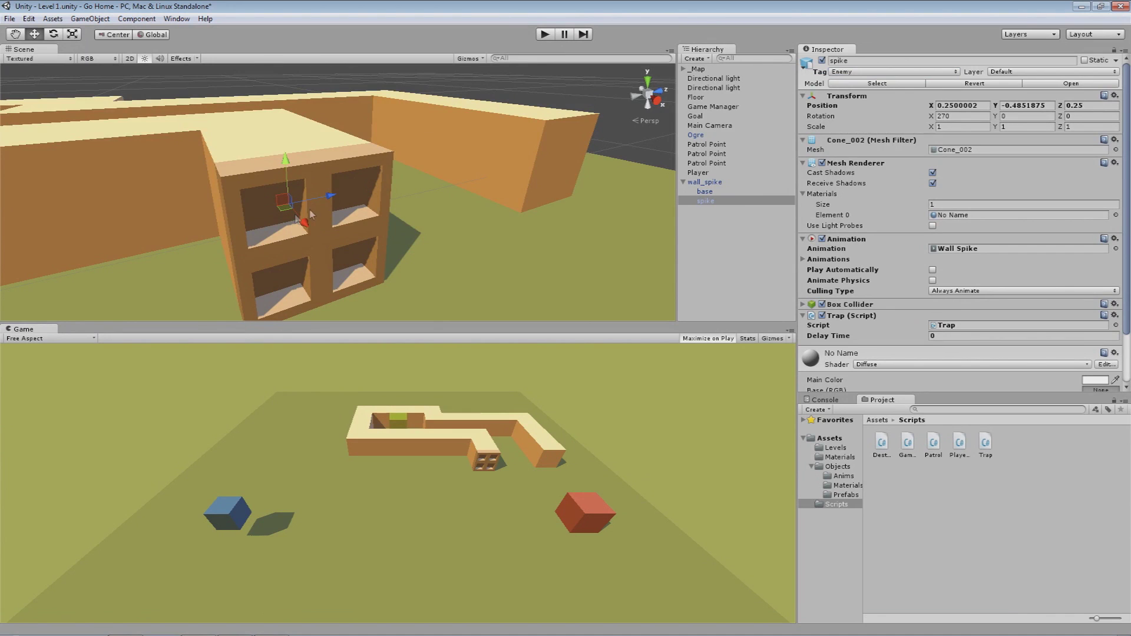
left_click(545, 34)
key("d")
key("w")
key("d")
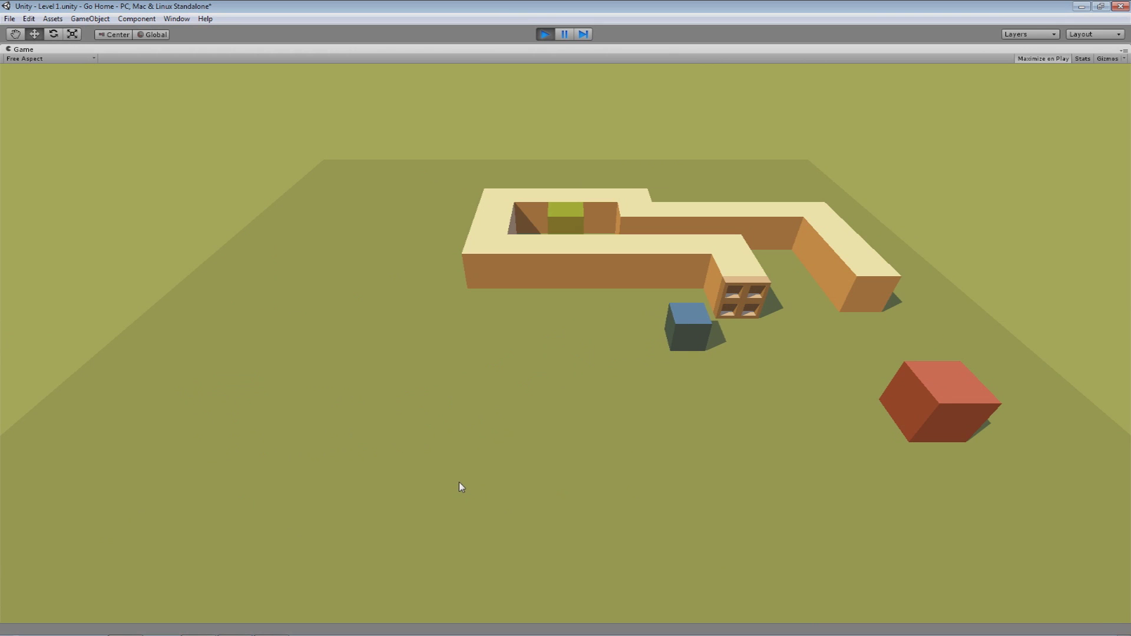
key("d")
key("d")
key("w")
key("d")
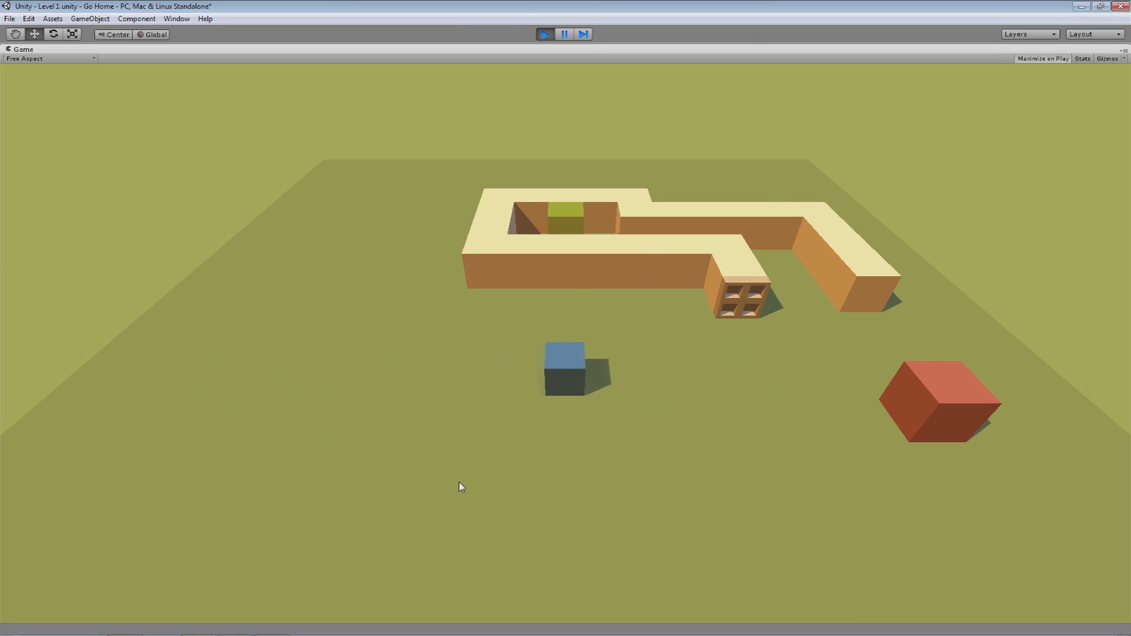
key("w")
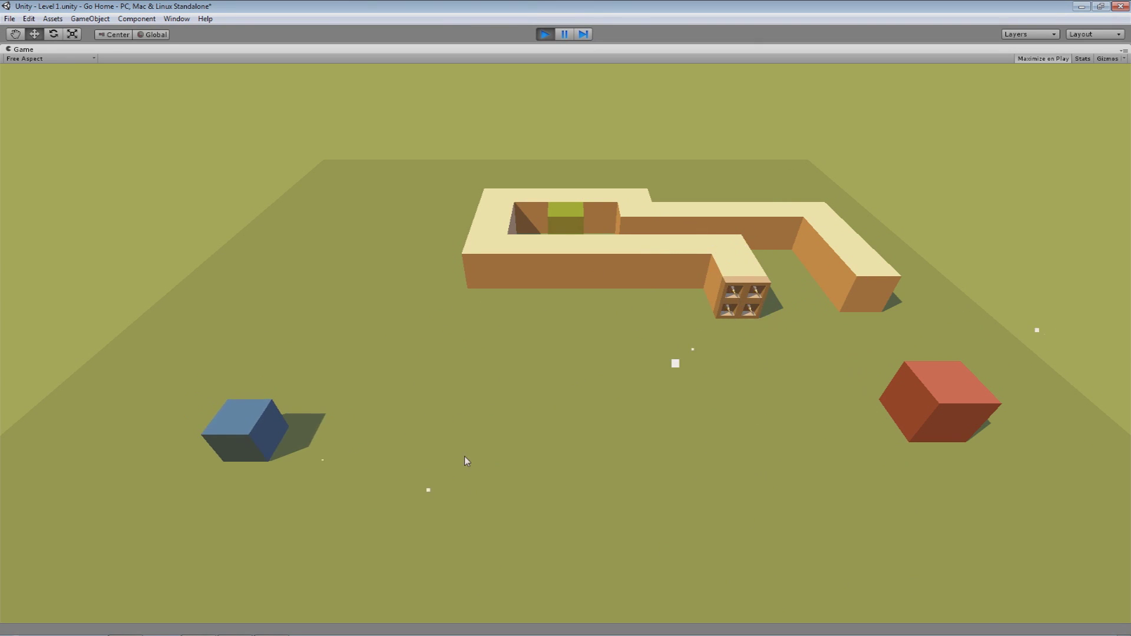
left_click(545, 36)
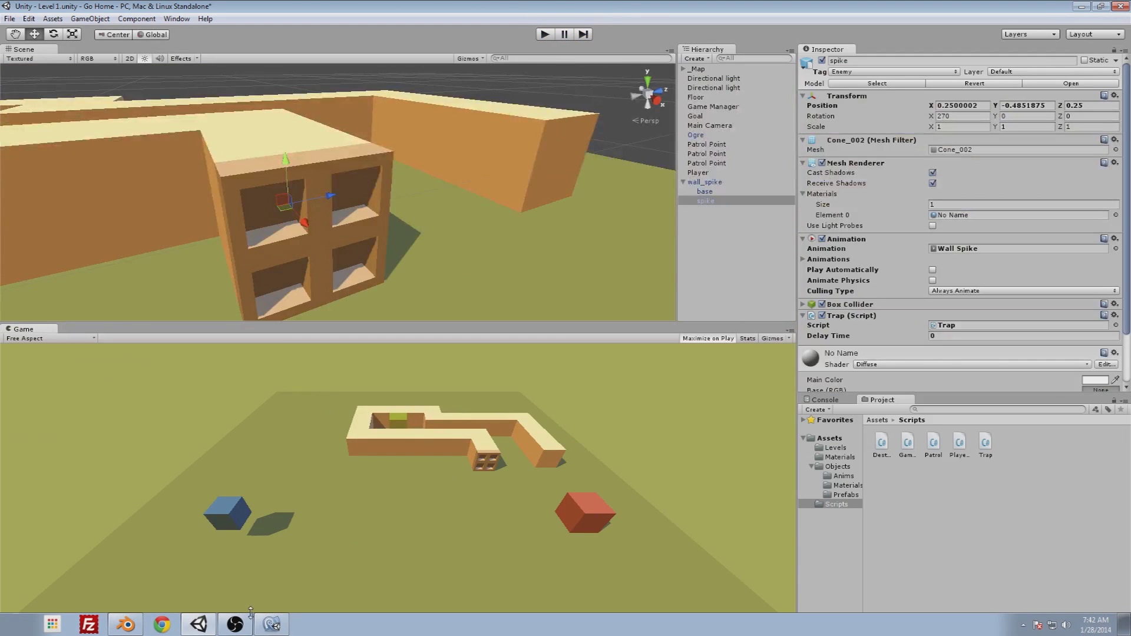
- Add a Box Collider to the base object of wall_spike and expand the collider's settings
left_click(704, 192)
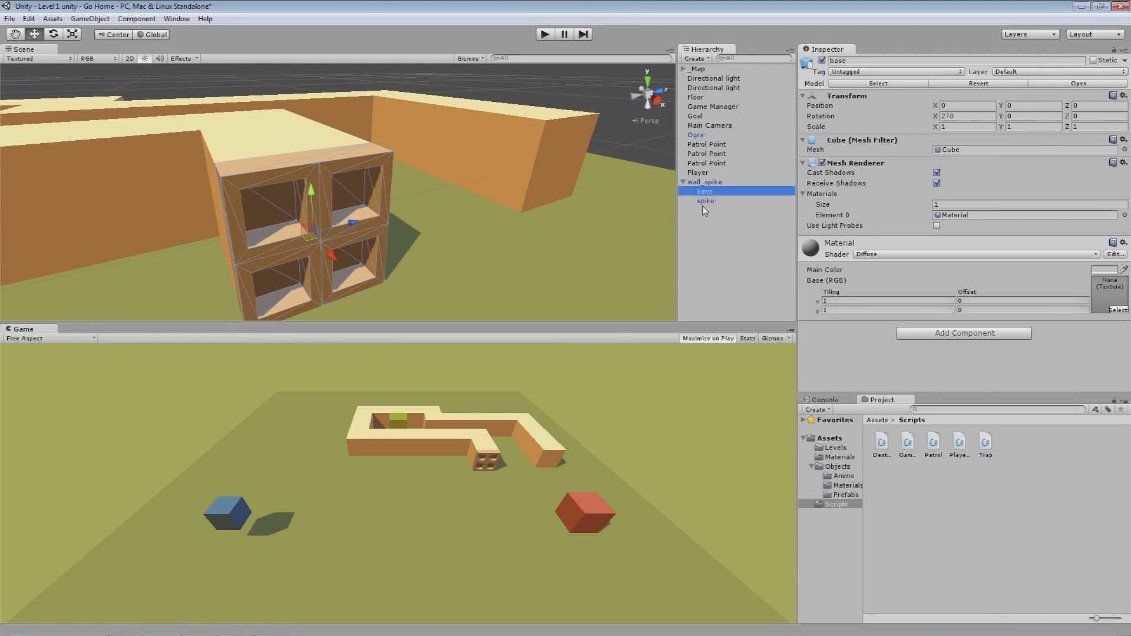
left_click(913, 331)
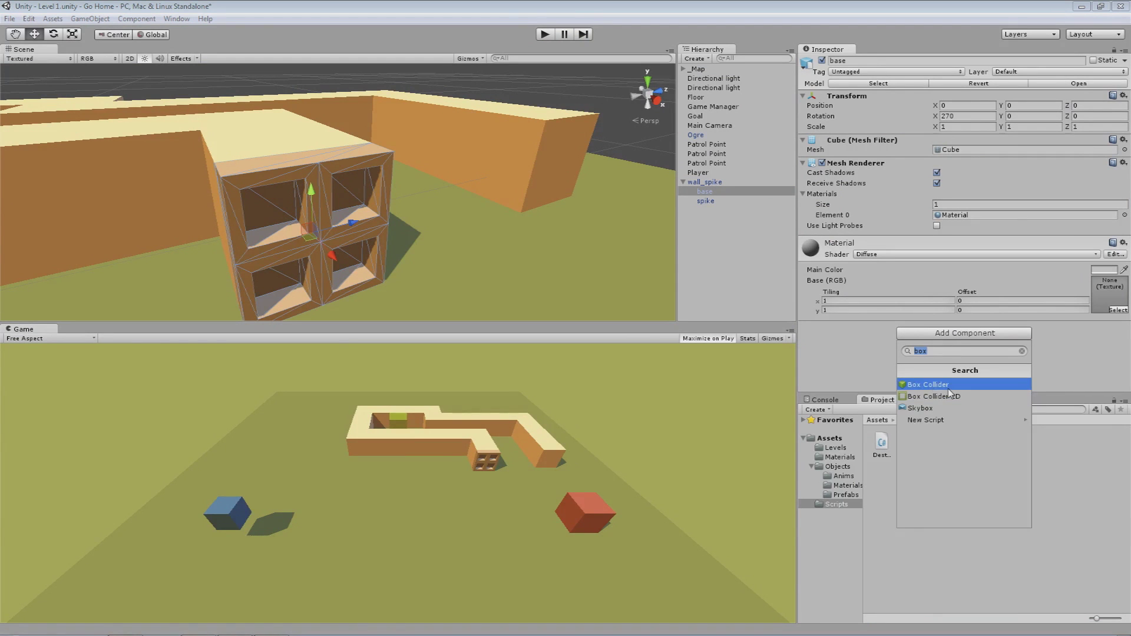
left_click(928, 384)
middle_click_drag(407, 236, 385, 247)
right_click_drag(384, 246, 489, 237)
middle_click_drag(490, 237, 454, 242)
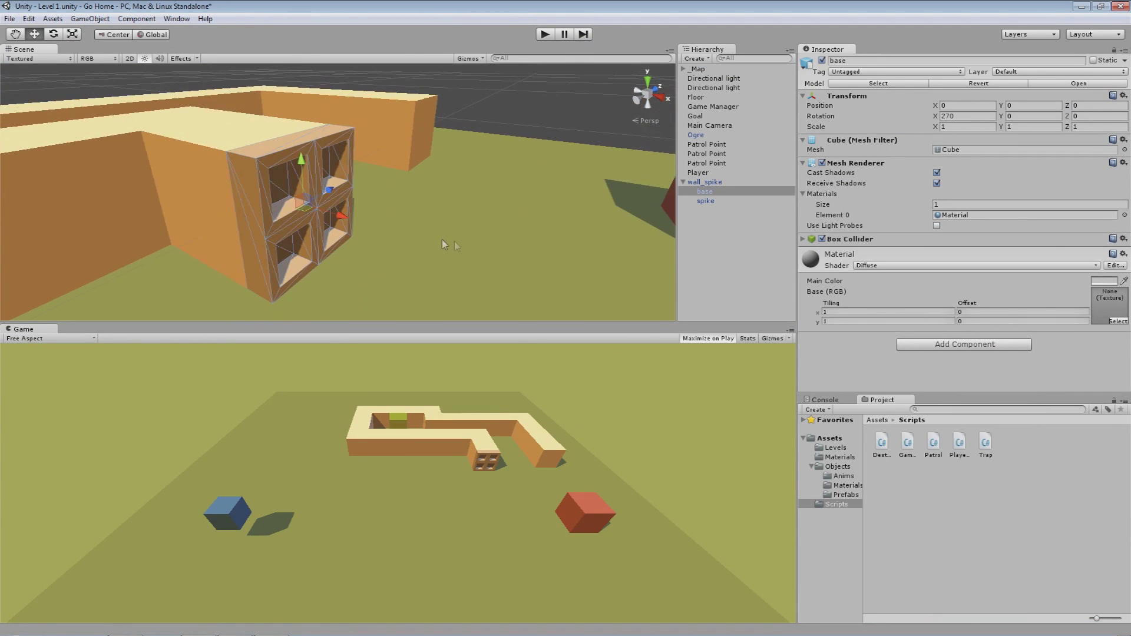
left_click(801, 238)
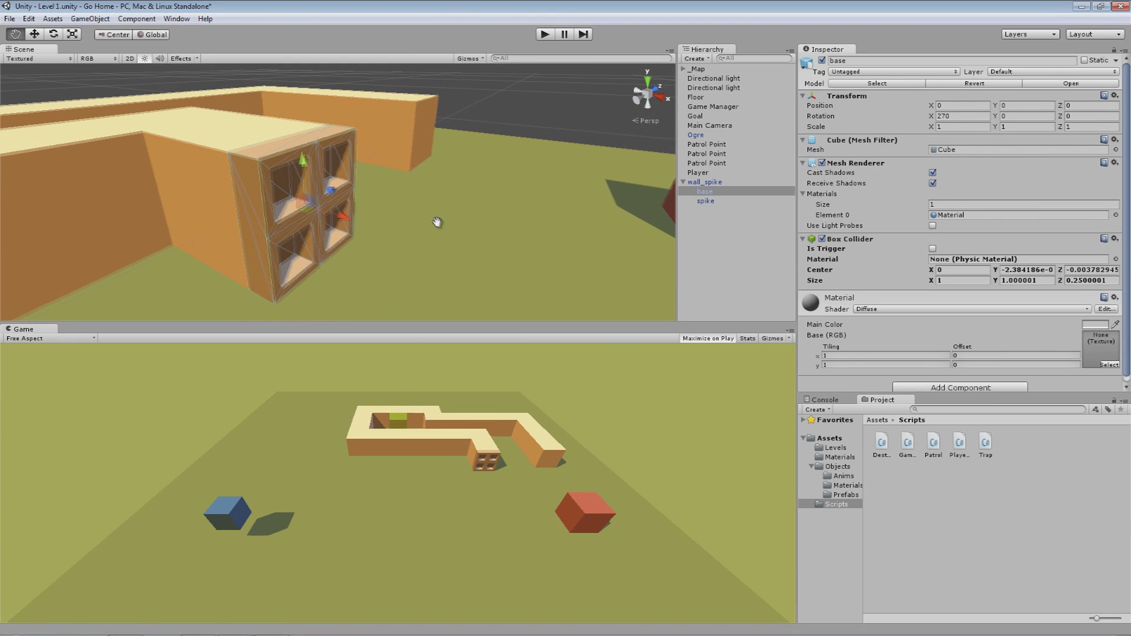
- Set the Z size of the base object's Box Collider to 0.3
middle_click_drag(393, 180, 470, 177)
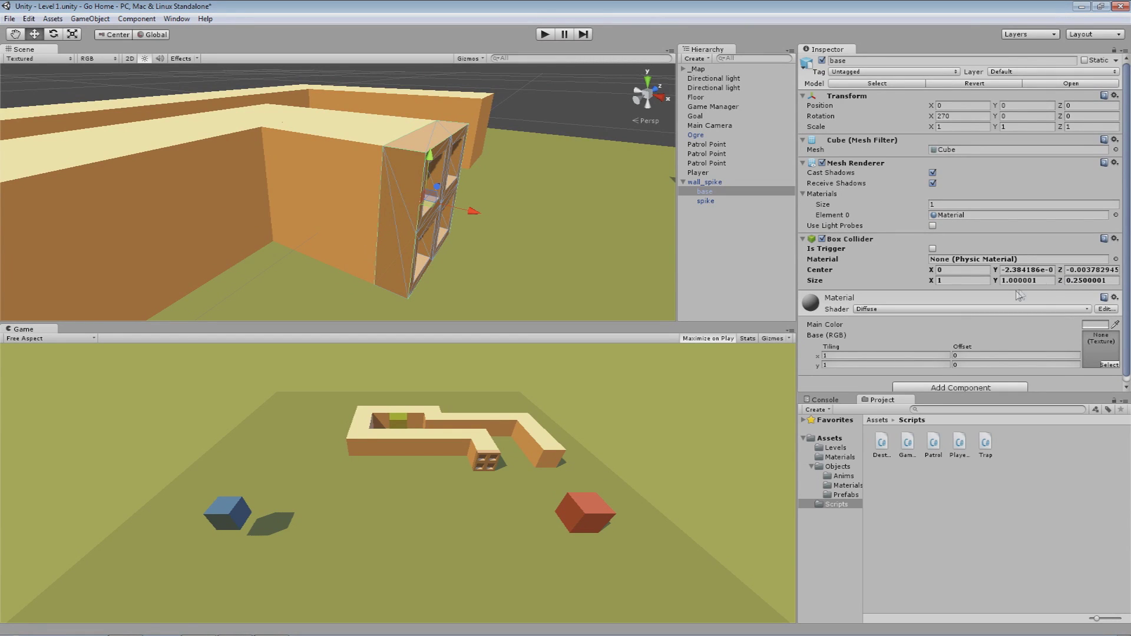
left_click_drag(1055, 279, 1062, 284)
middle_click_drag(457, 217, 510, 228)
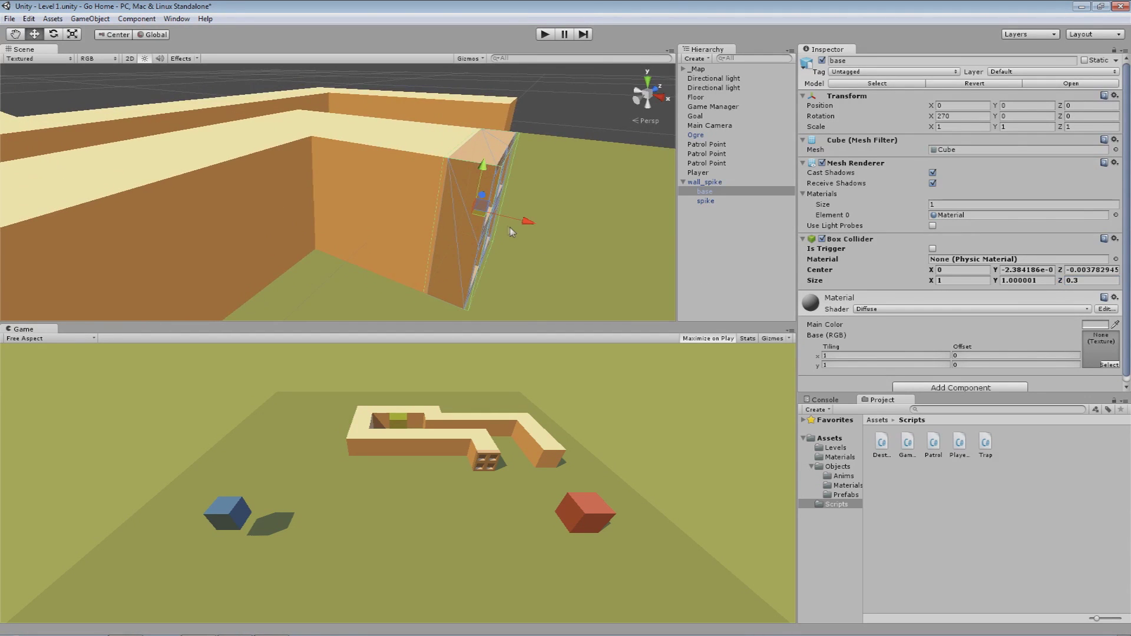
- Run the level and move the player cube past the wall spikes to test the trap
left_click(545, 34)
key("Right")
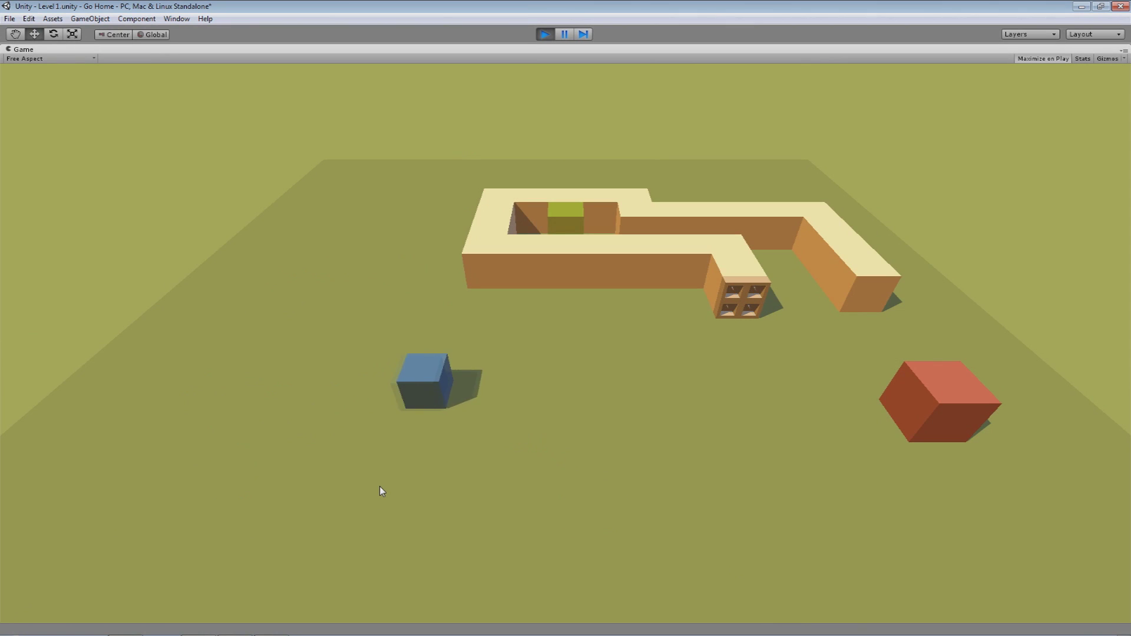
key("Down")
key("Right")
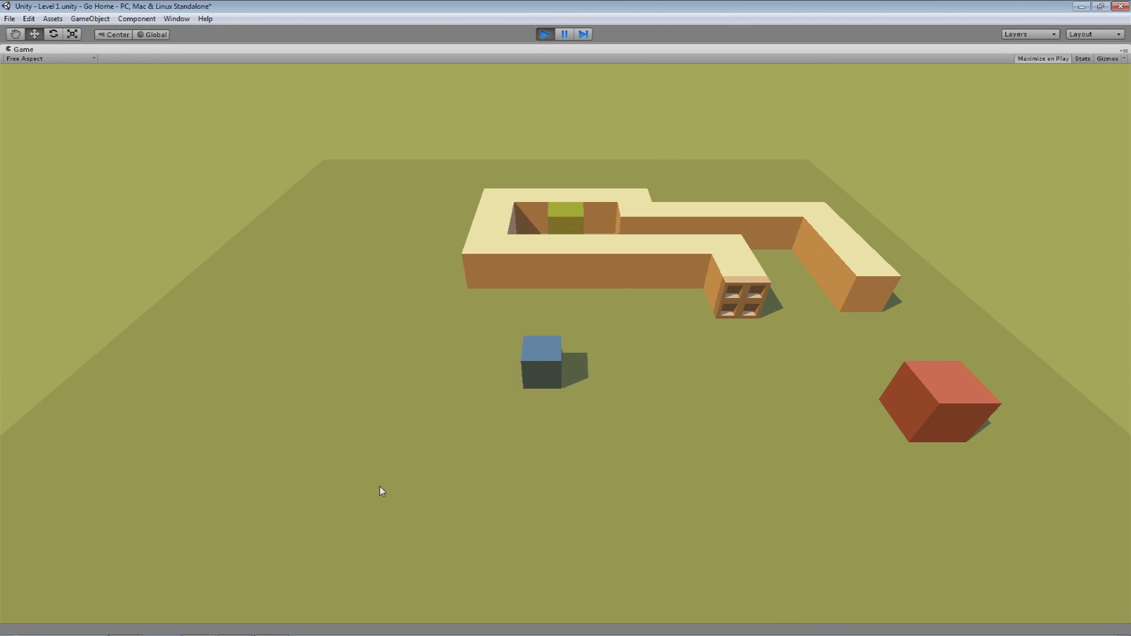
key("Down")
key("Up")
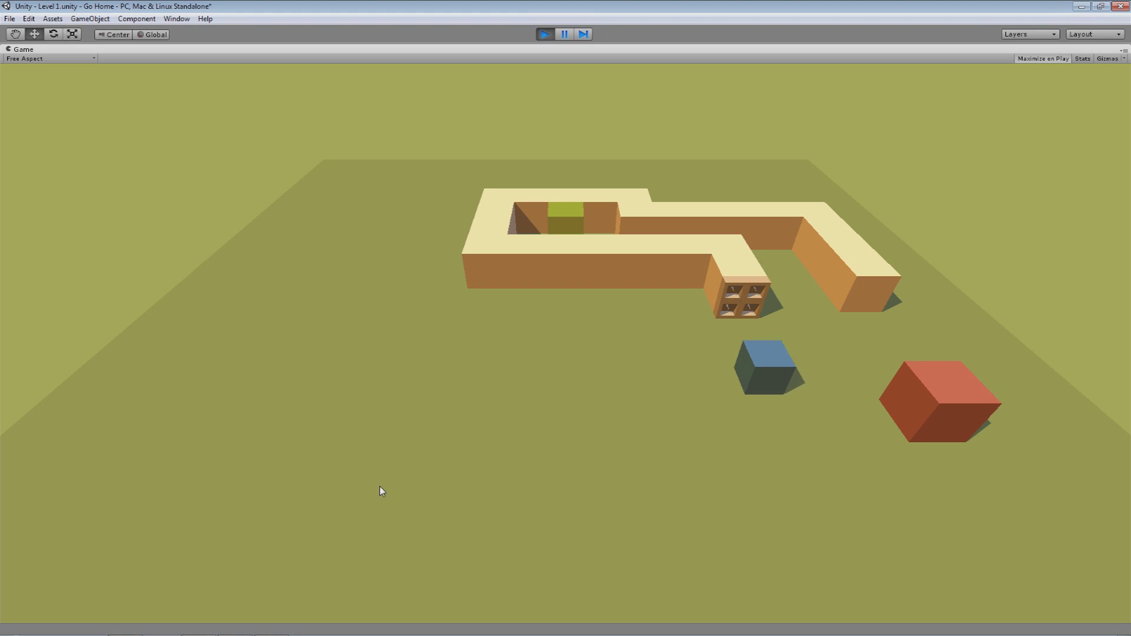
key("Down")
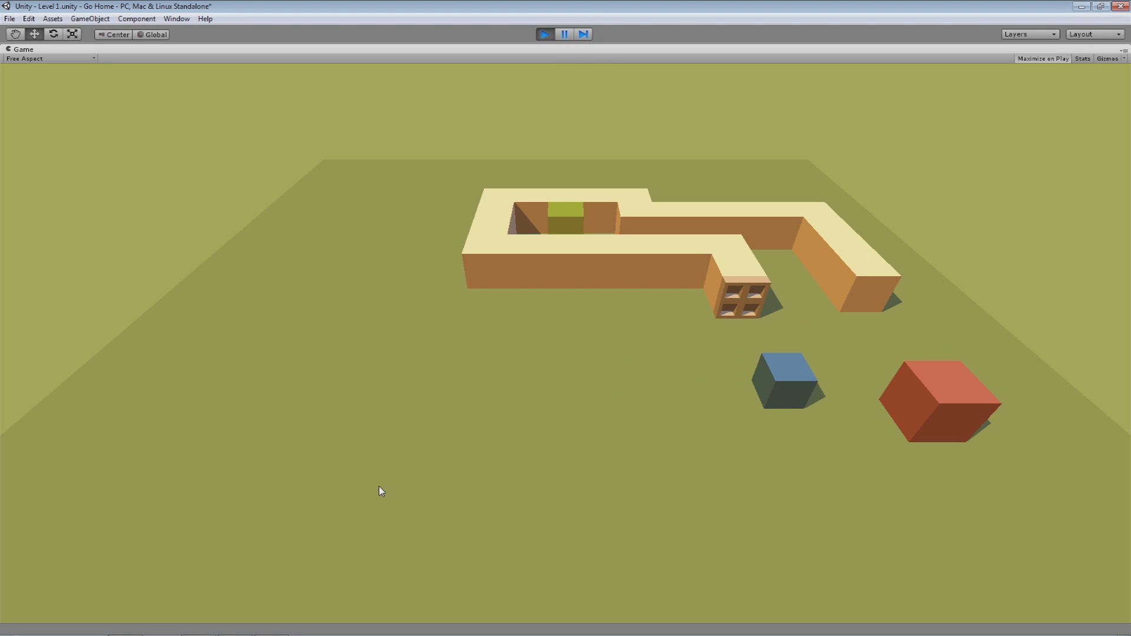
key("Up")
key("Down")
- Steer the player cube into the red enemy cube to test that collision, and stop the game
key("Right")
key("Right")
key("Right")
key("Right")
key("Right")
key("Right")
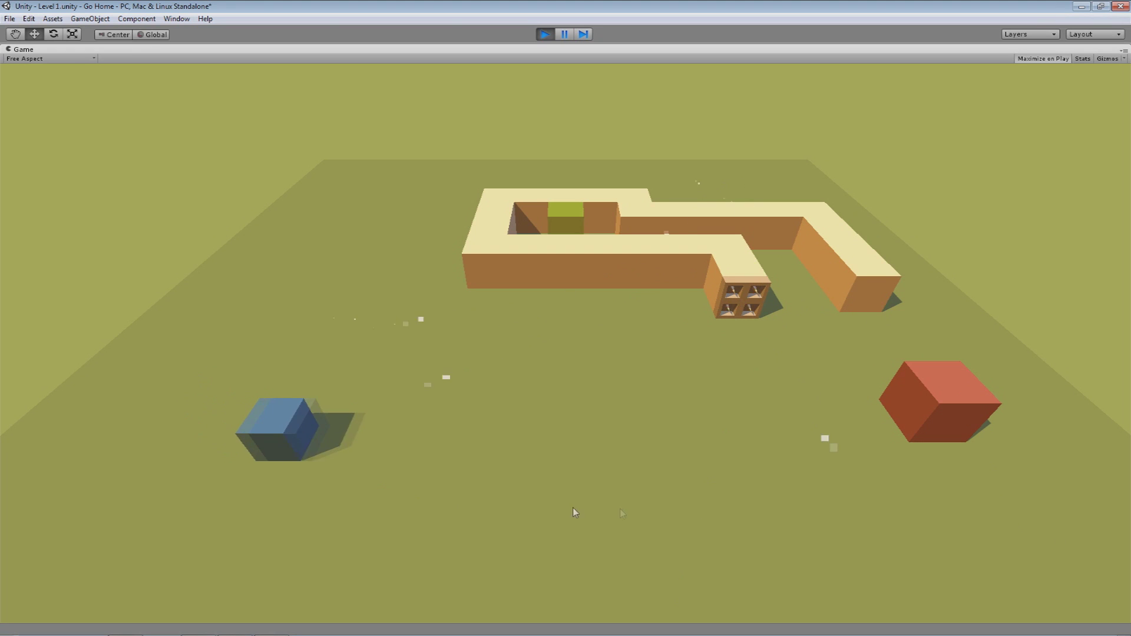
key("Right")
key("Right")
key("Right")
key("Right")
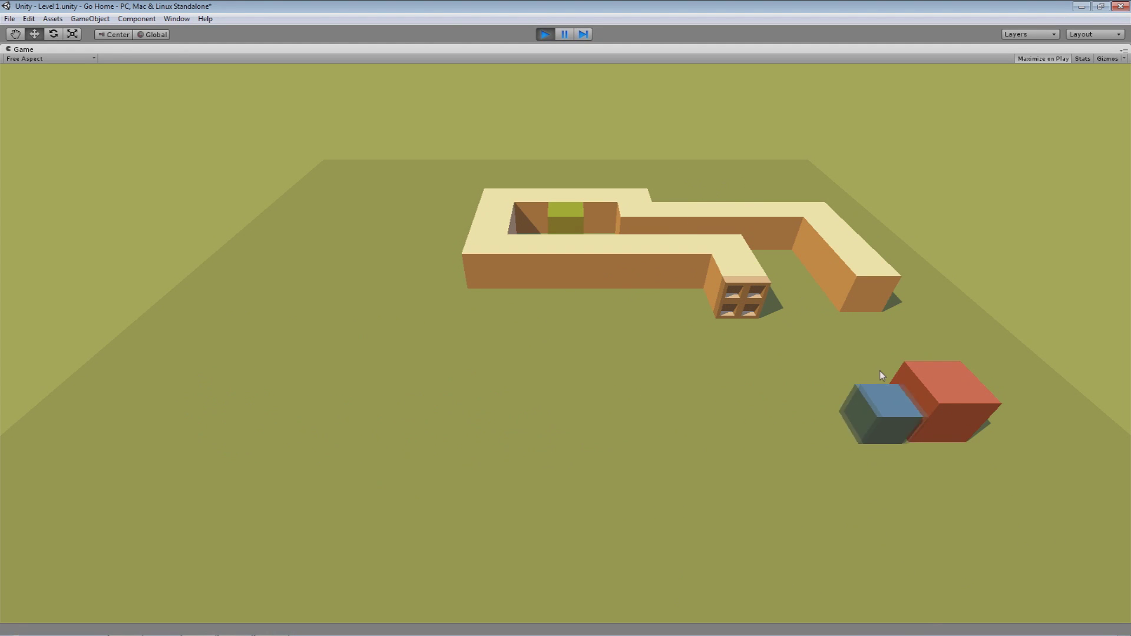
key("Right")
key("Right")
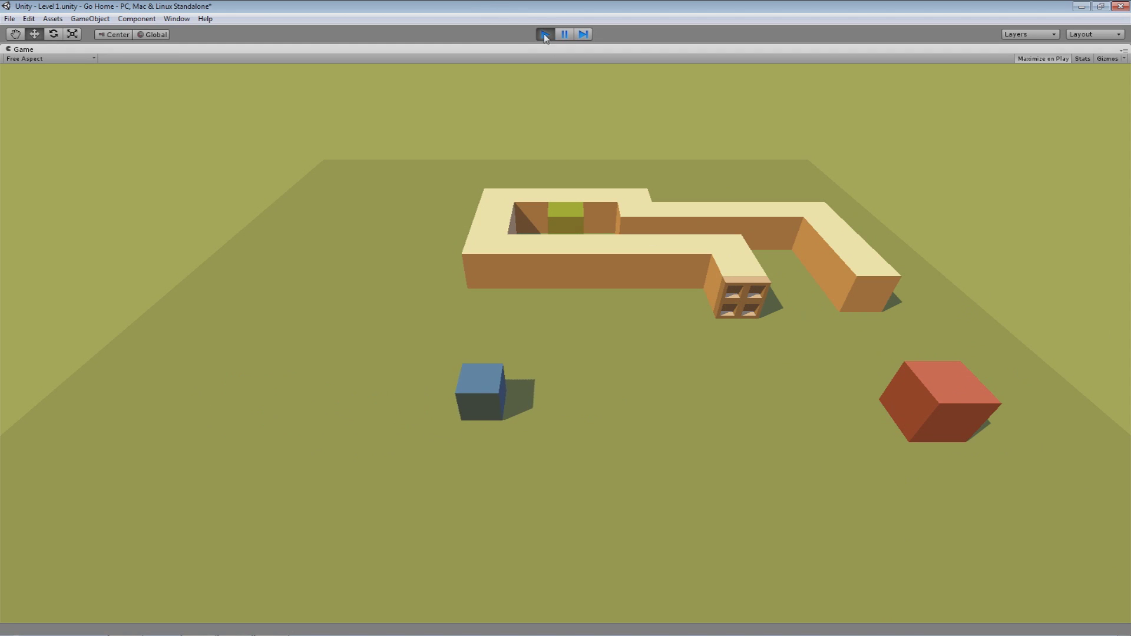
key("ctrl+p")
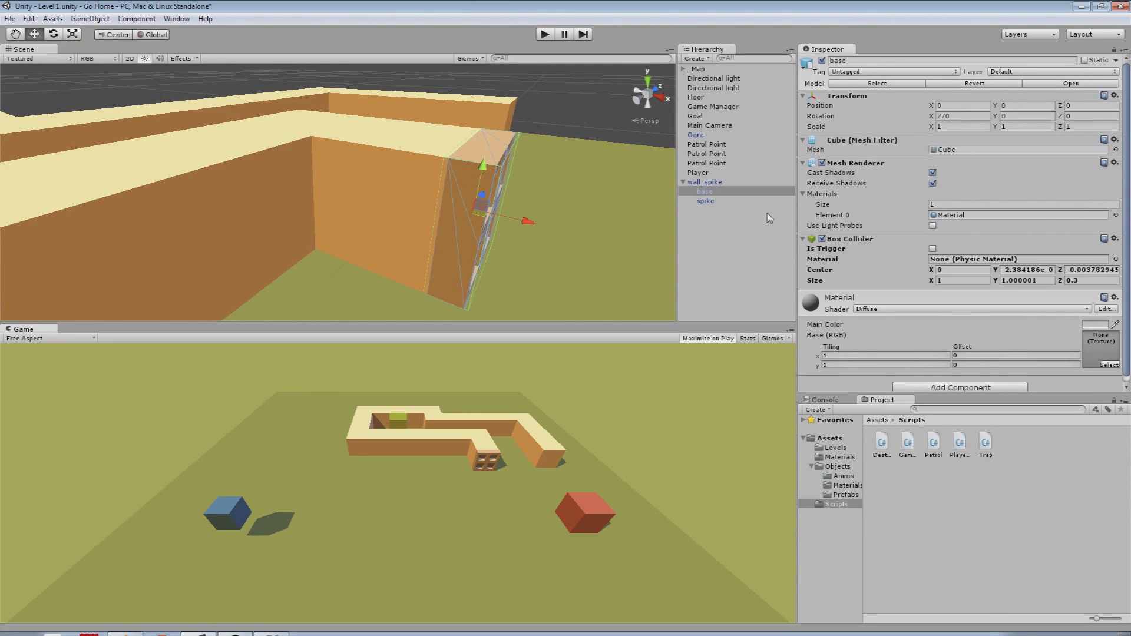
- Inspect the Ogre's components, recheck the Enemy check in the PlayerMovement script in MonoDevelop, and return to Unity
left_click(696, 135)
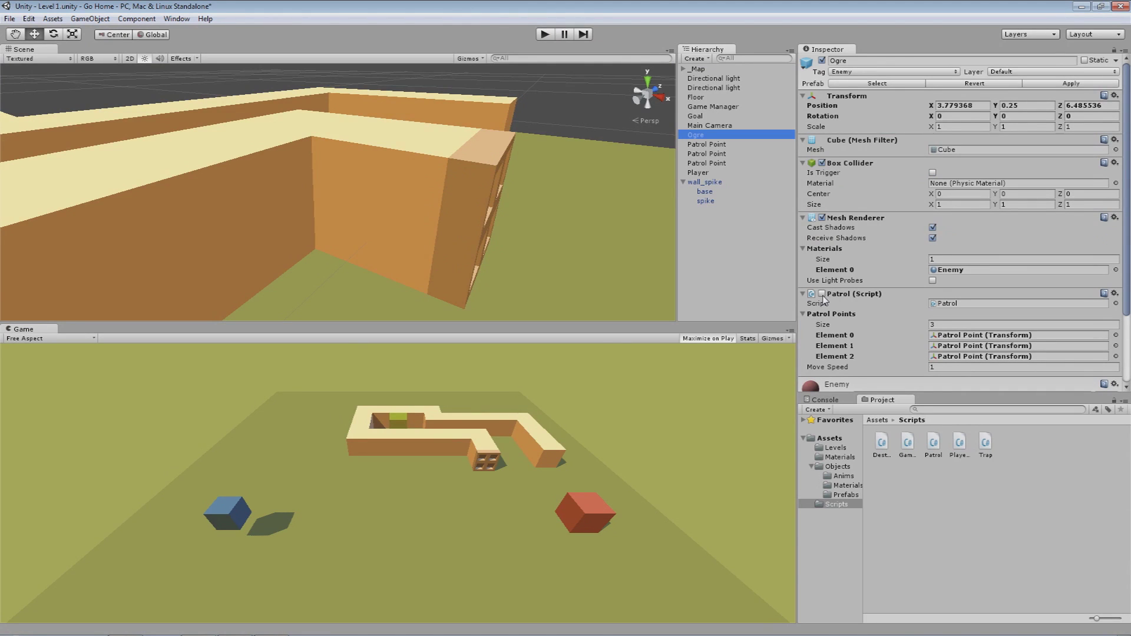
scroll(536, 150, "down", 1)
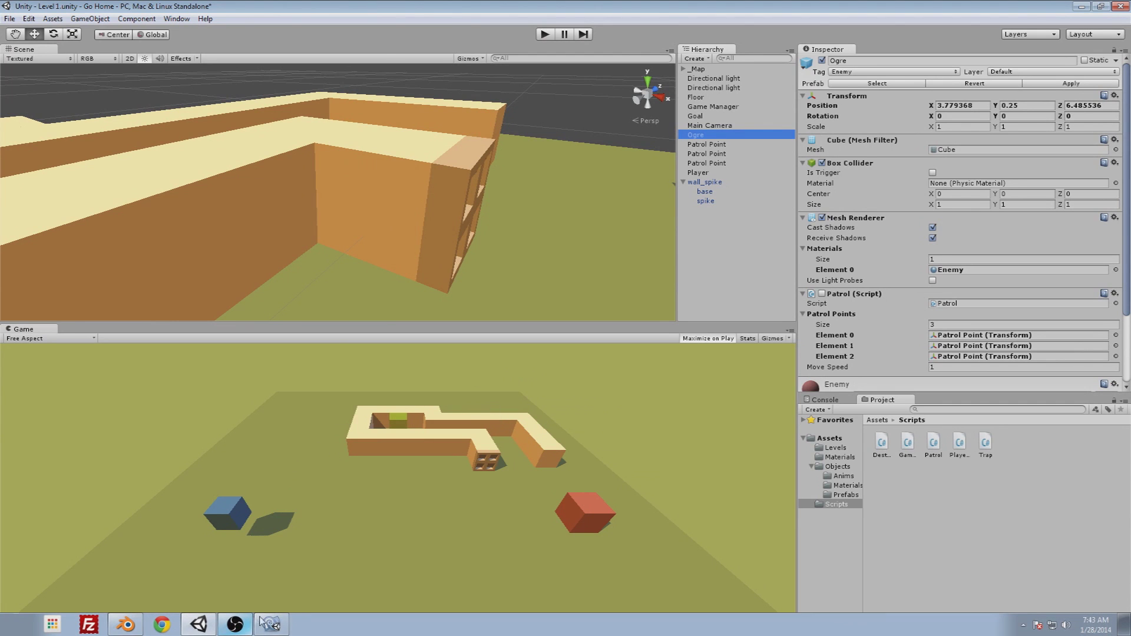
left_click(278, 626)
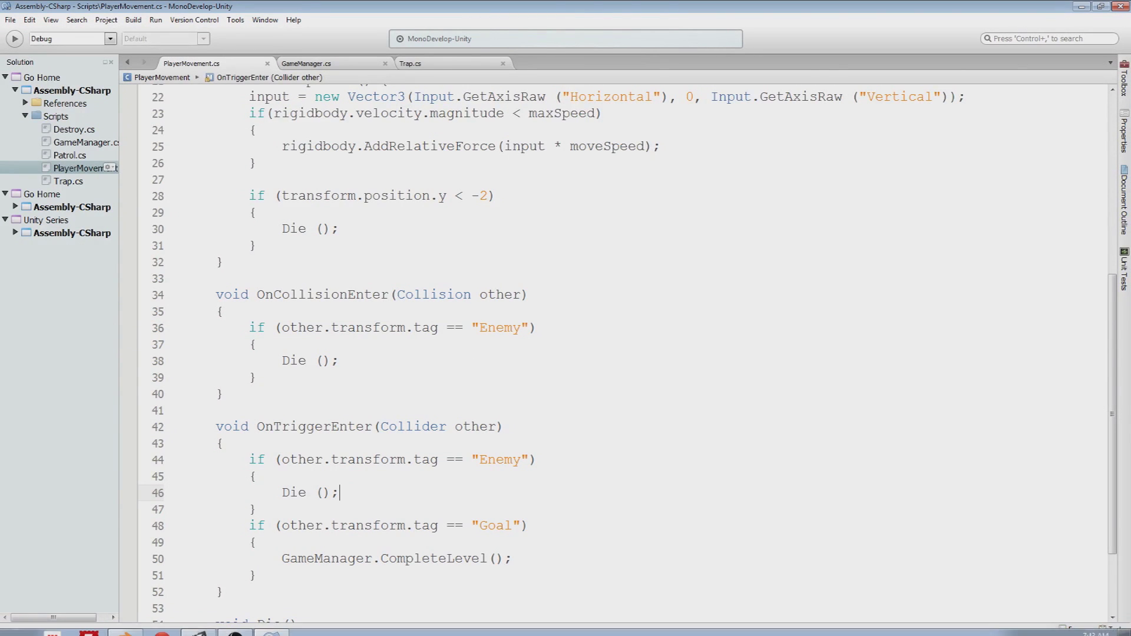
left_click(197, 628)
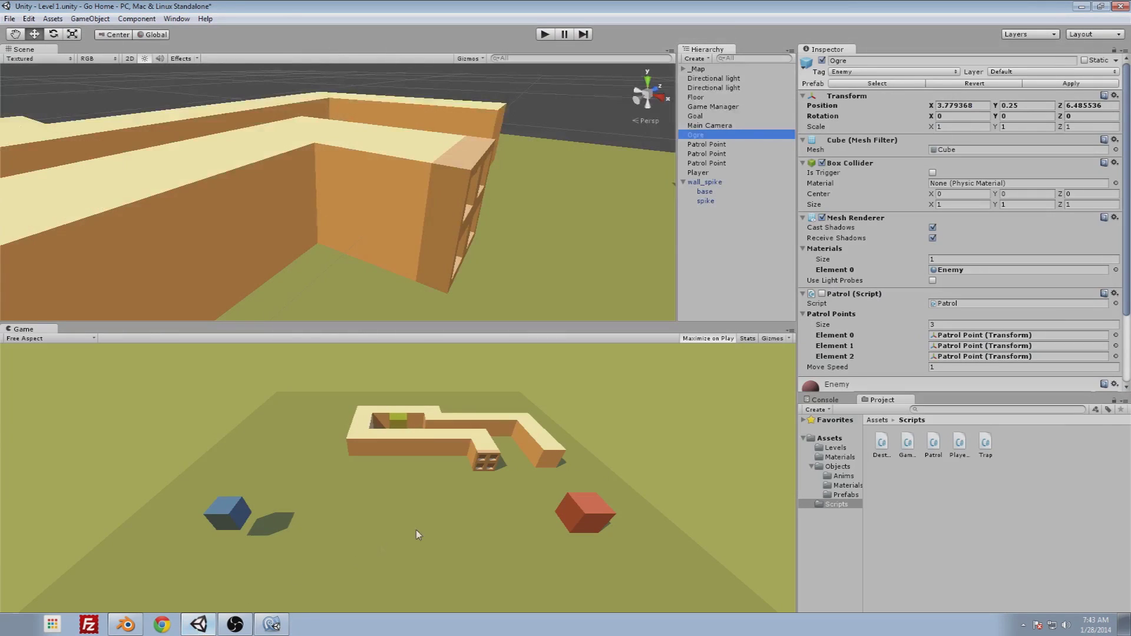
- Duplicate the wall_spike trap and set the copy's Y rotation to -180
left_click(695, 184)
key("ctrl+d")
key("f")
left_click(54, 34)
left_click_drag(322, 274, 643, 125)
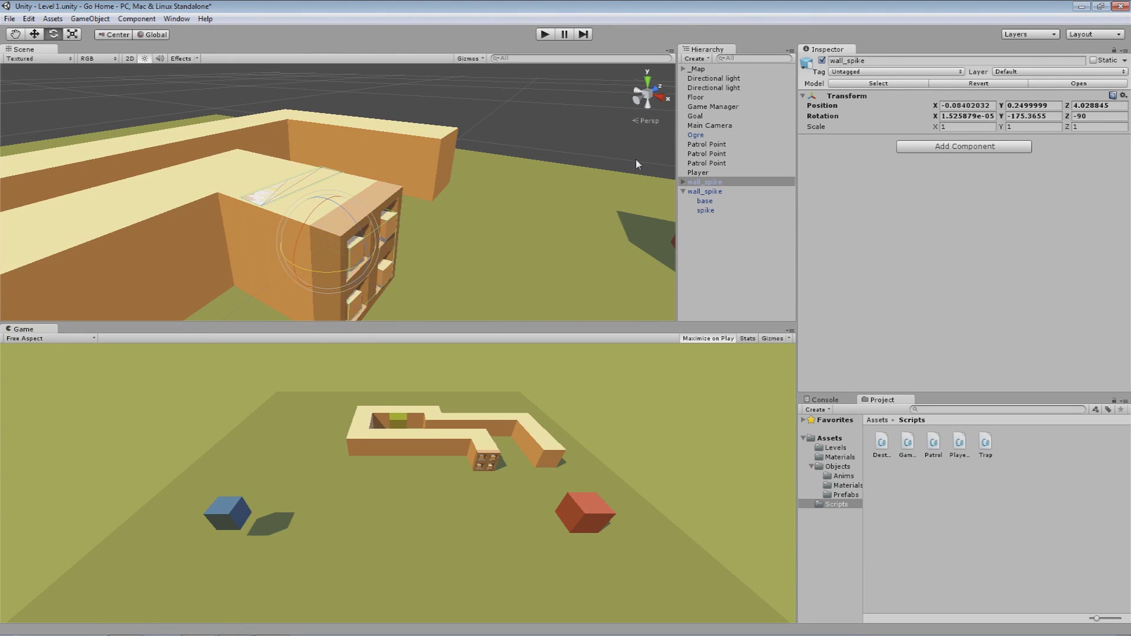
left_click(1040, 116)
type("-10")
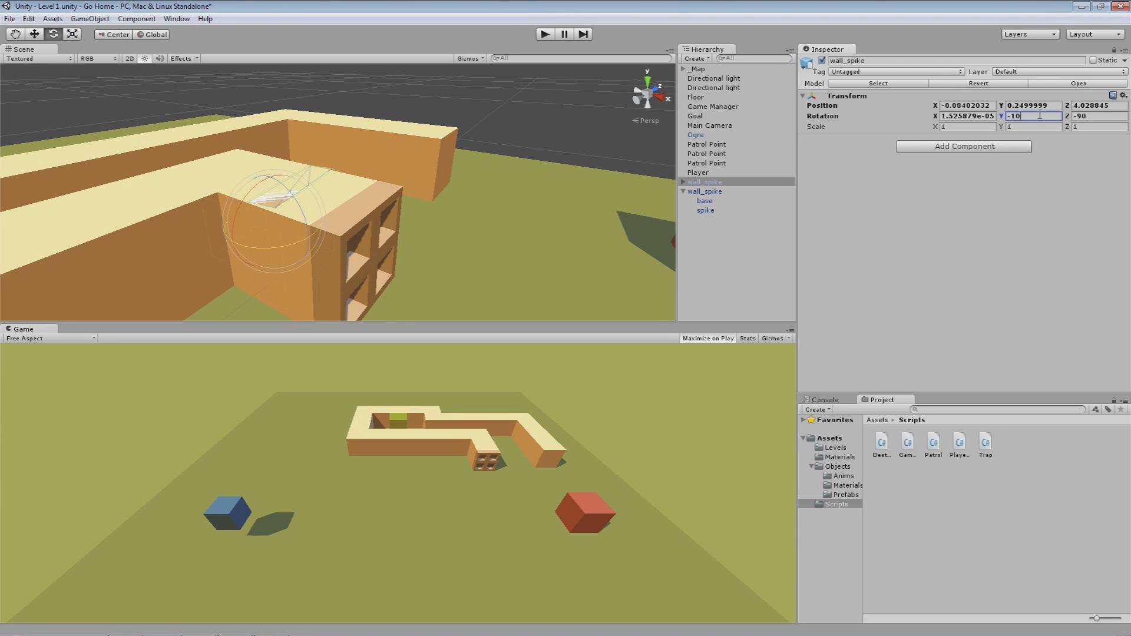
key("BackSpace")
type("80")
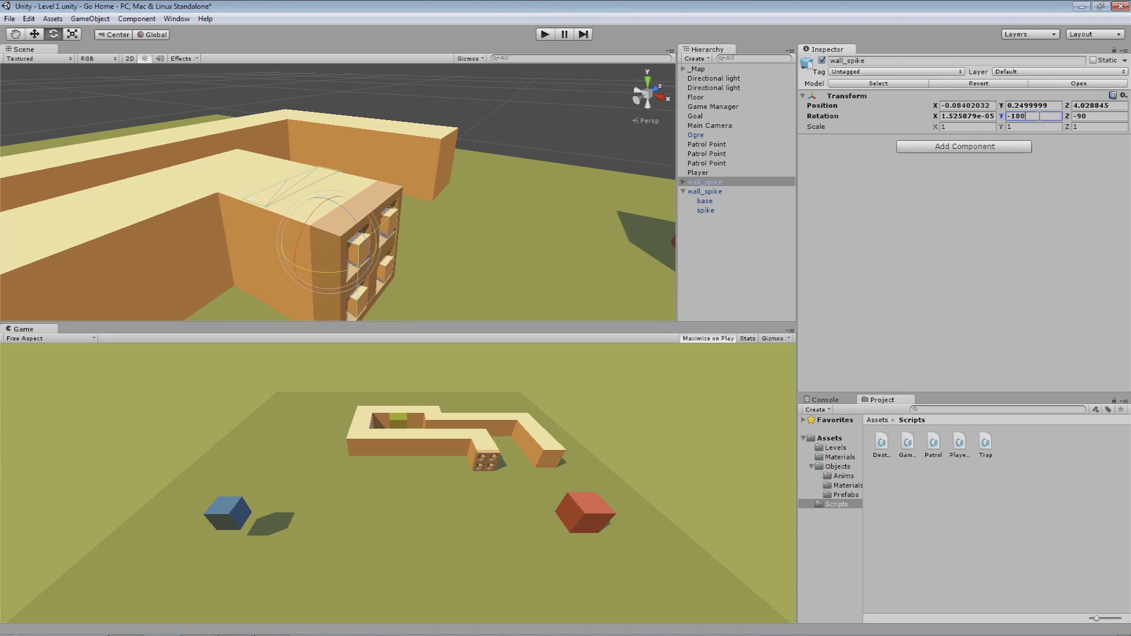
- Move the duplicated trap clear of the wall end and run the level briefly to check its spike motion
left_click(35, 35)
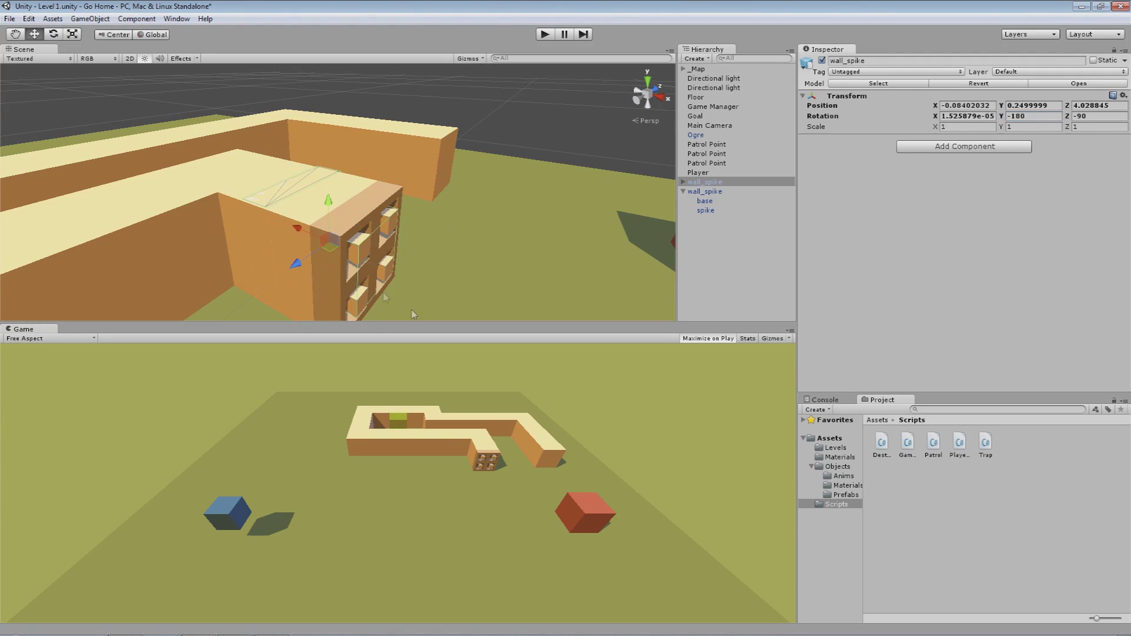
left_click_drag(306, 242, 470, 283)
scroll(448, 267, "down", 3)
left_click(545, 35)
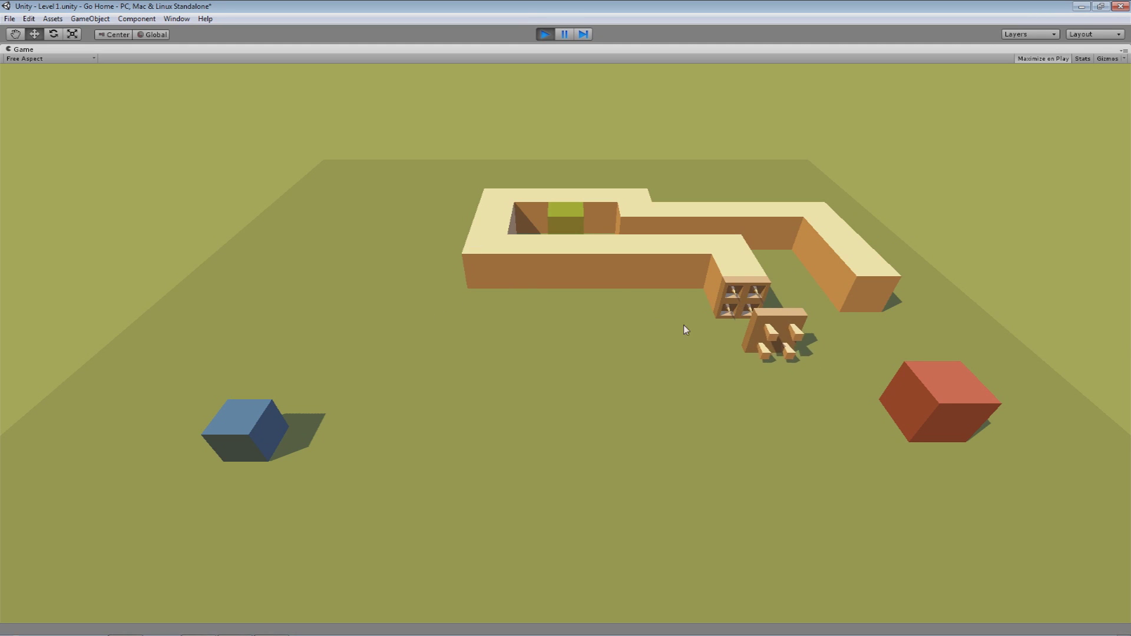
left_click(545, 34)
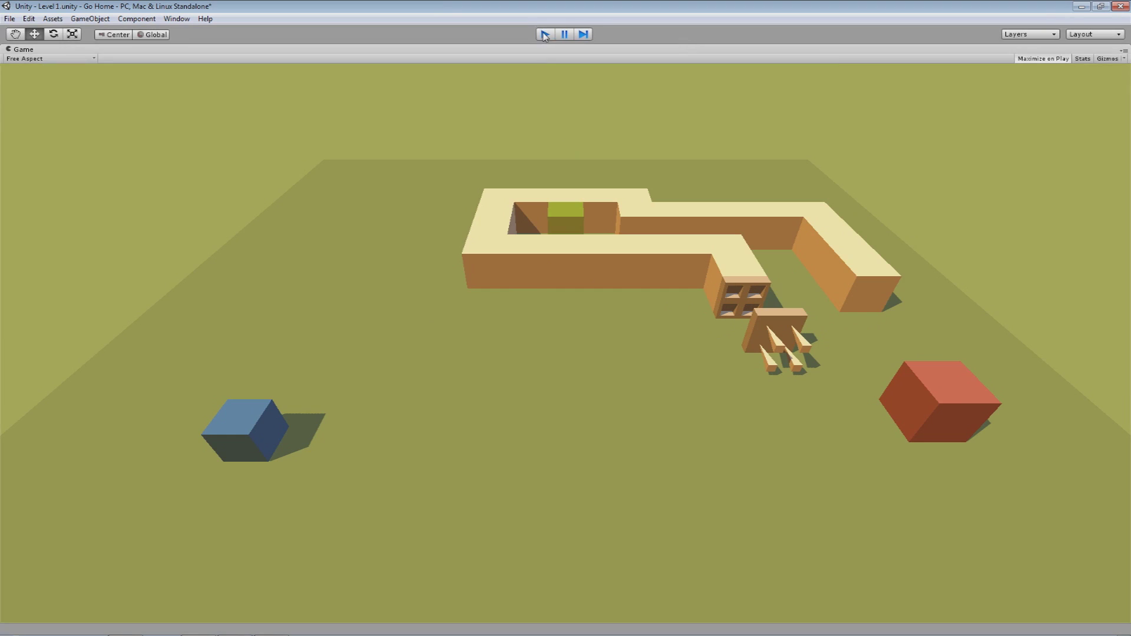
- Vertex-snap the duplicated trap into the corridor between the walls
scroll(448, 247, "down", 5)
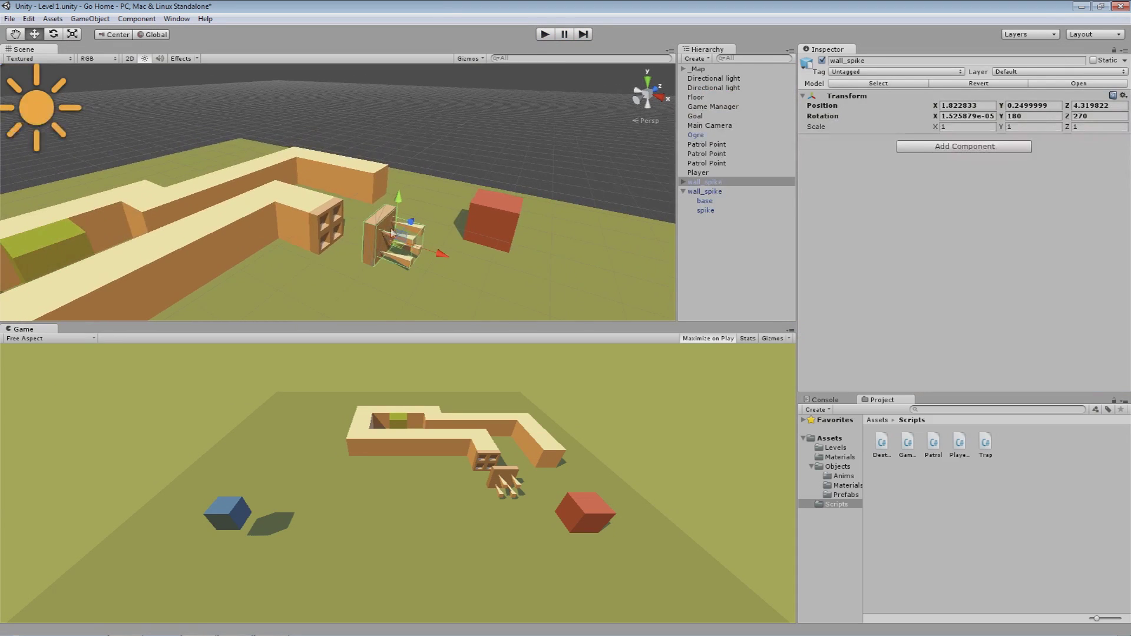
key("v")
left_click_drag(377, 225, 340, 254)
left_click_drag(306, 295, 329, 190)
- Rotate the duplicated trap to face the opposite direction, setting its X and Y rotation to 0
key("e")
left_click_drag(326, 249, 784, 143)
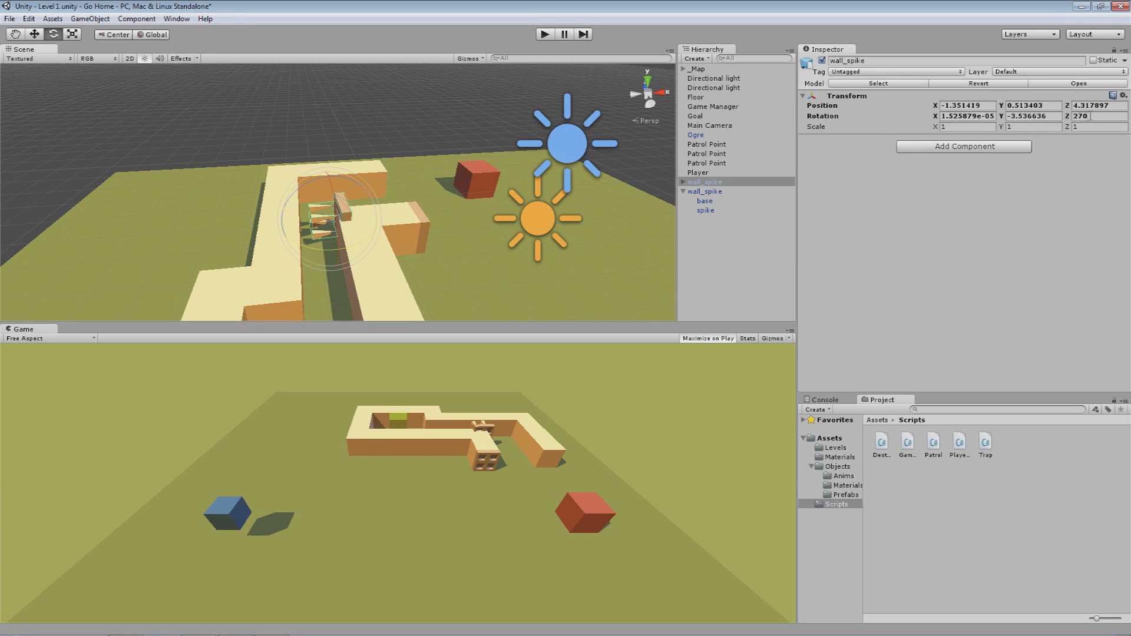
left_click(1035, 116)
type("0")
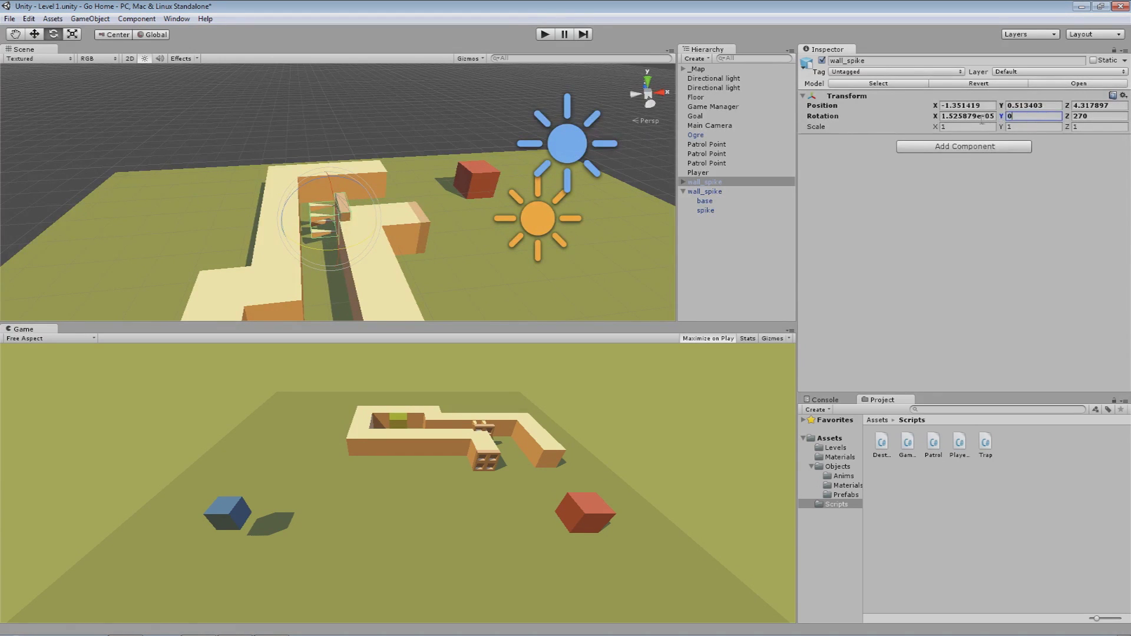
scroll(429, 208, "up", 2)
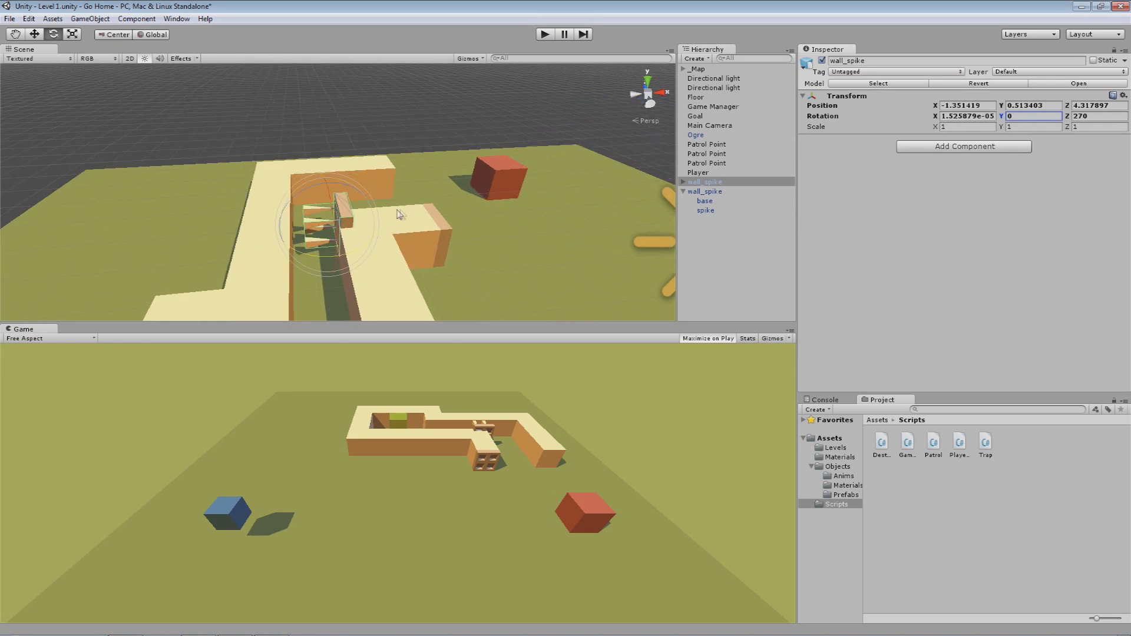
left_click(954, 116)
type("0")
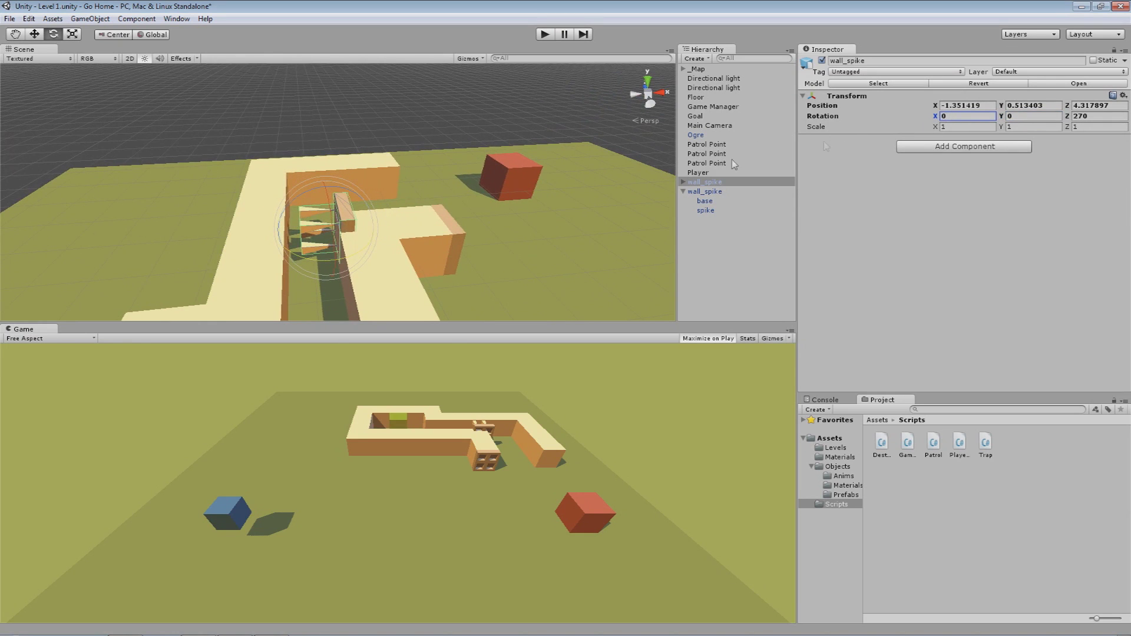
- Vertex-snap the duplicated trap onto the inner wall corner near the green goal, at about X -2.37, Y 0.25, Z 2
middle_click_drag(416, 245, 399, 227)
scroll(398, 228, "down", 2)
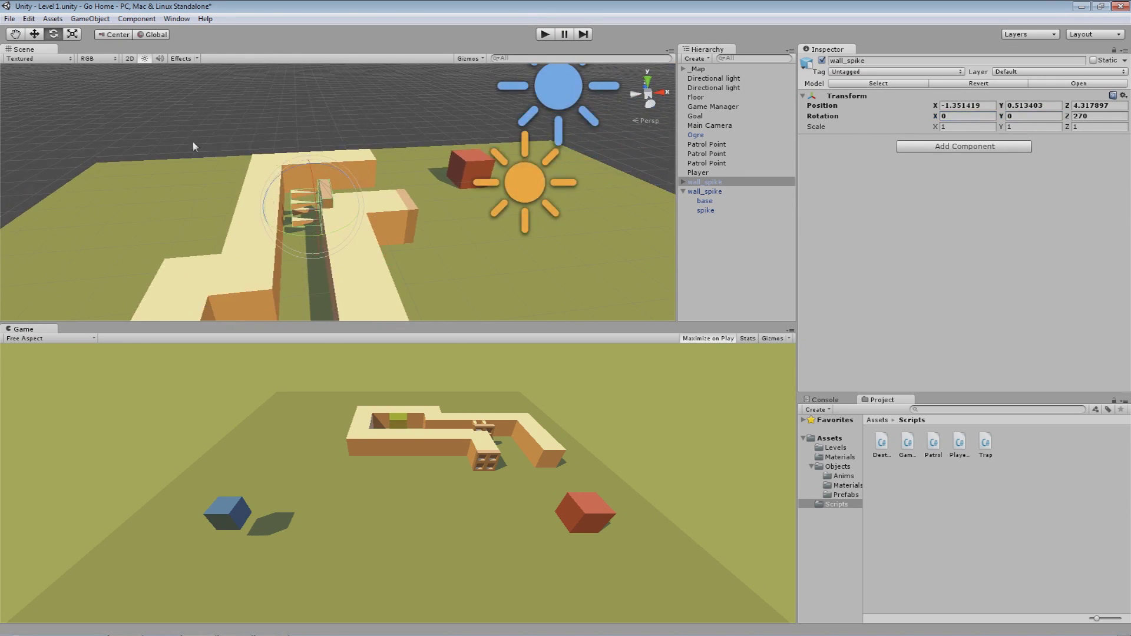
left_click(34, 34)
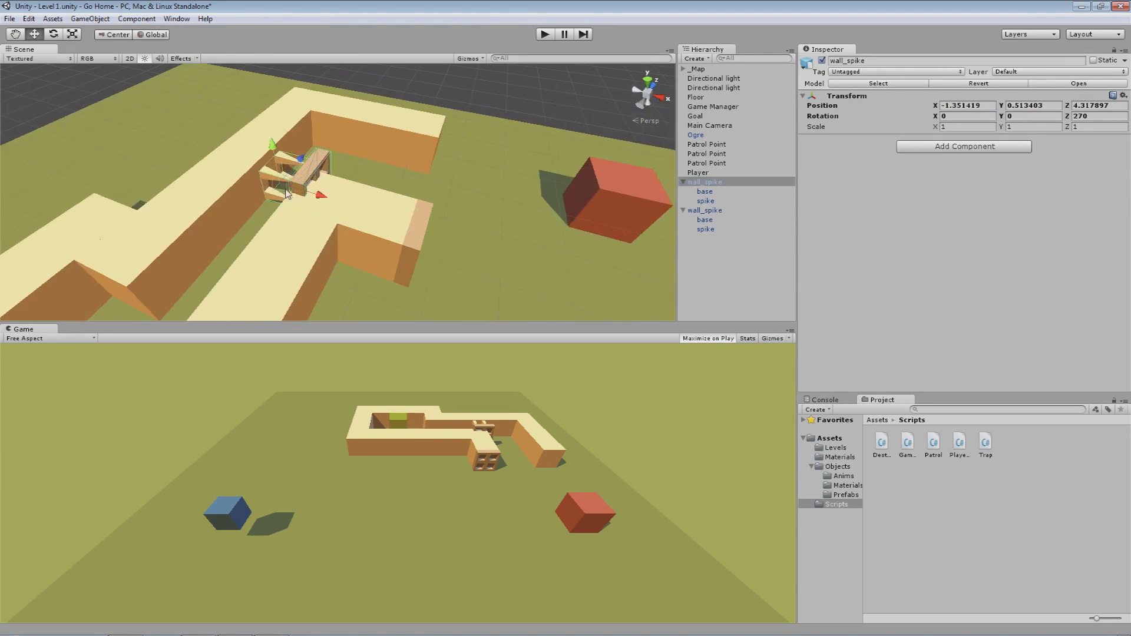
key("v")
left_click_drag(288, 180, 159, 295)
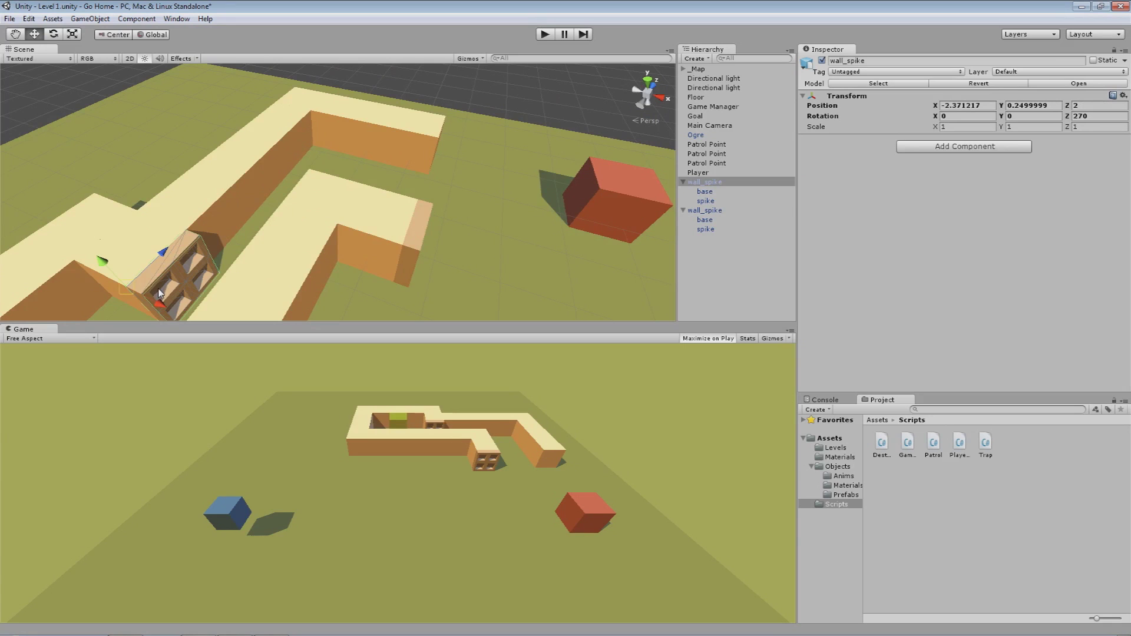
key("f")
scroll(244, 250, "down", 3)
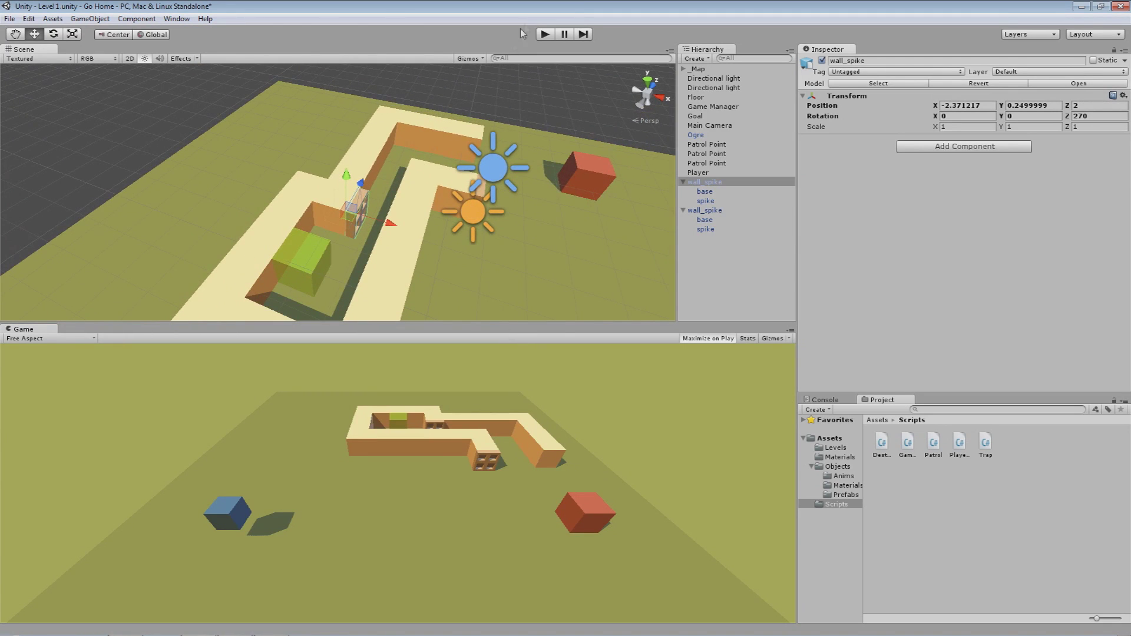
- Run the level, steer the player cube past both spike traps toward the goal, and stop the game
left_click(544, 34)
key("d")
key("w")
key("w")
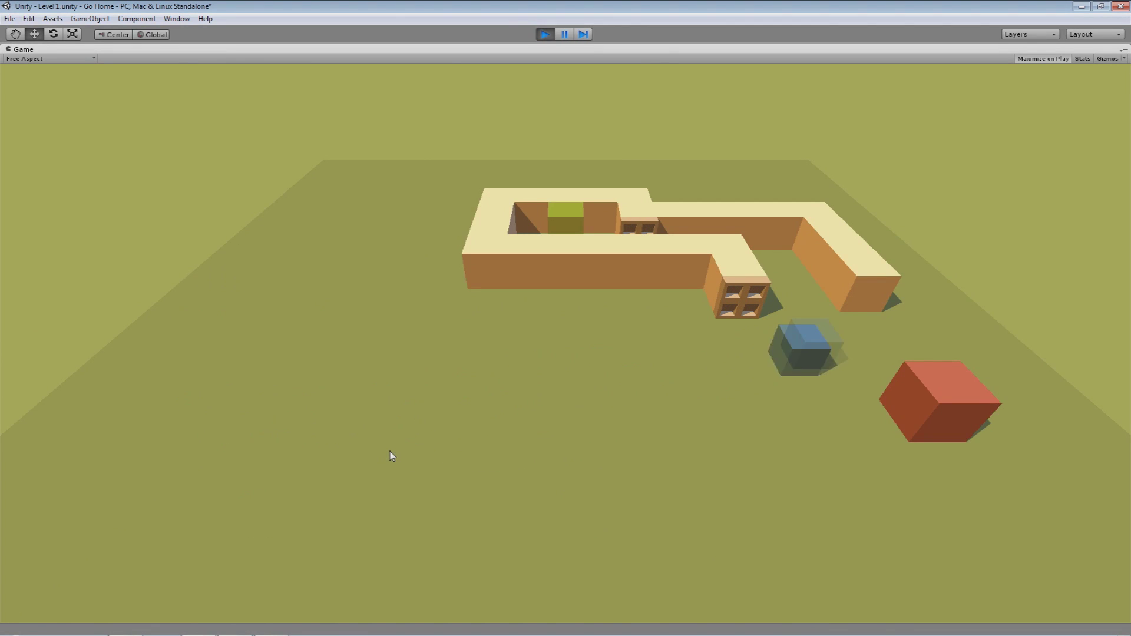
key("a")
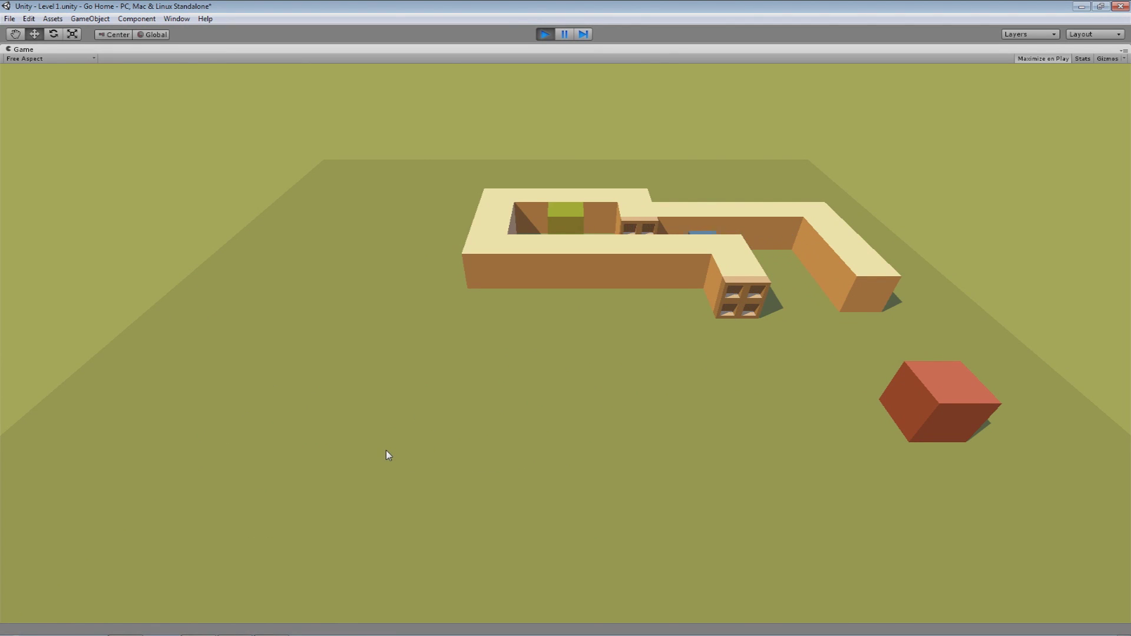
key("a")
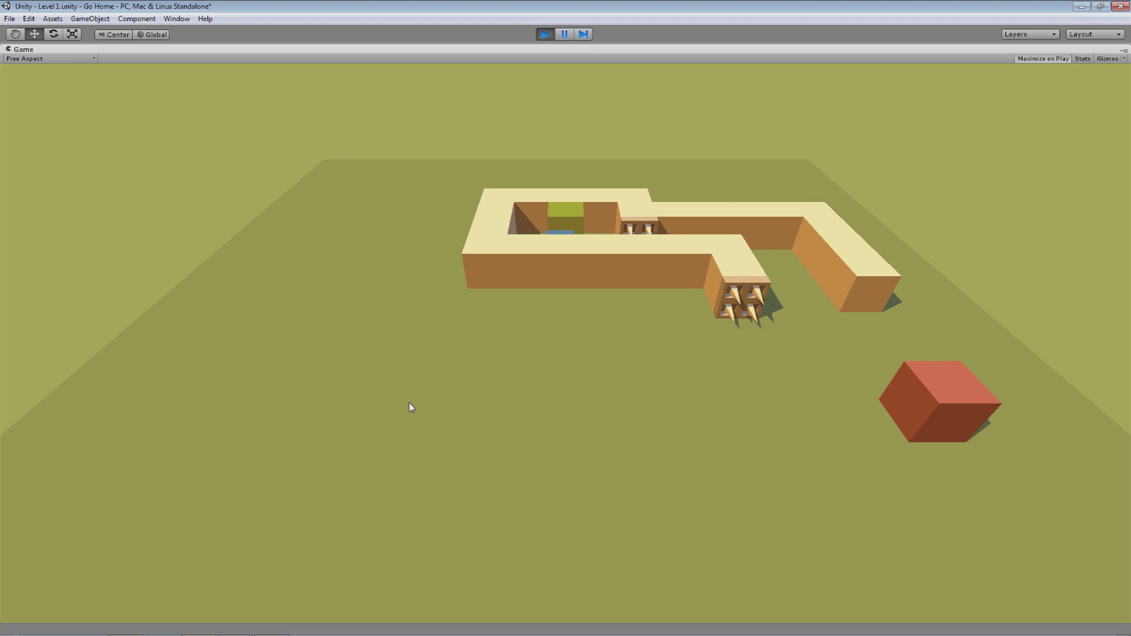
key("d")
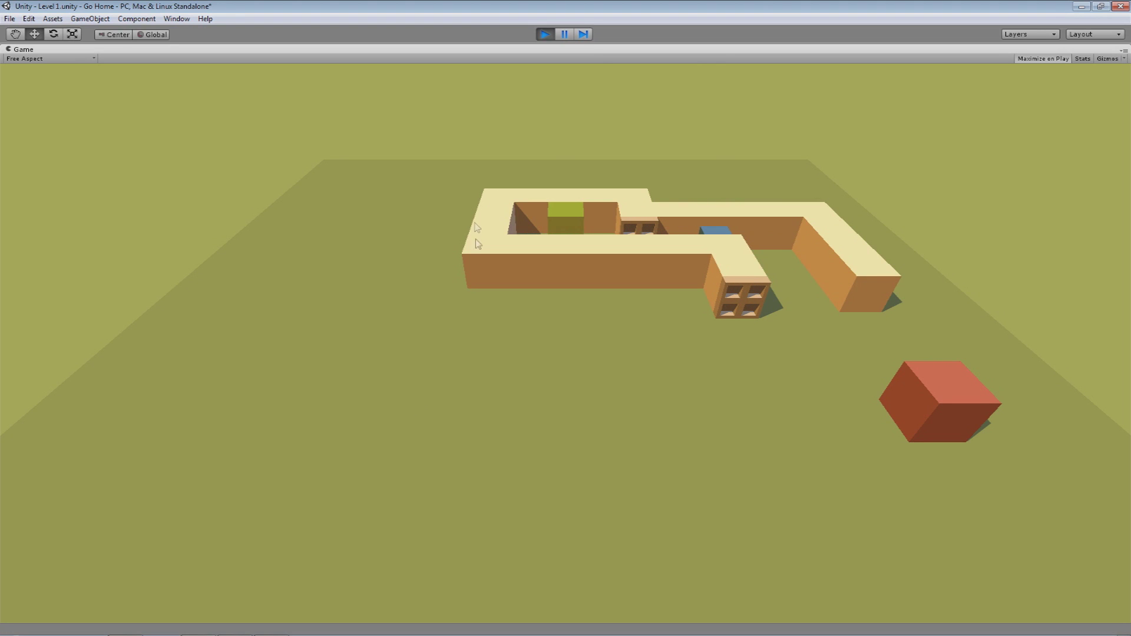
left_click(544, 35)
- Tilt the Main Camera down to about 52 degrees and move it to about X 7.41, Y 7.36
scroll(437, 271, "down", 5)
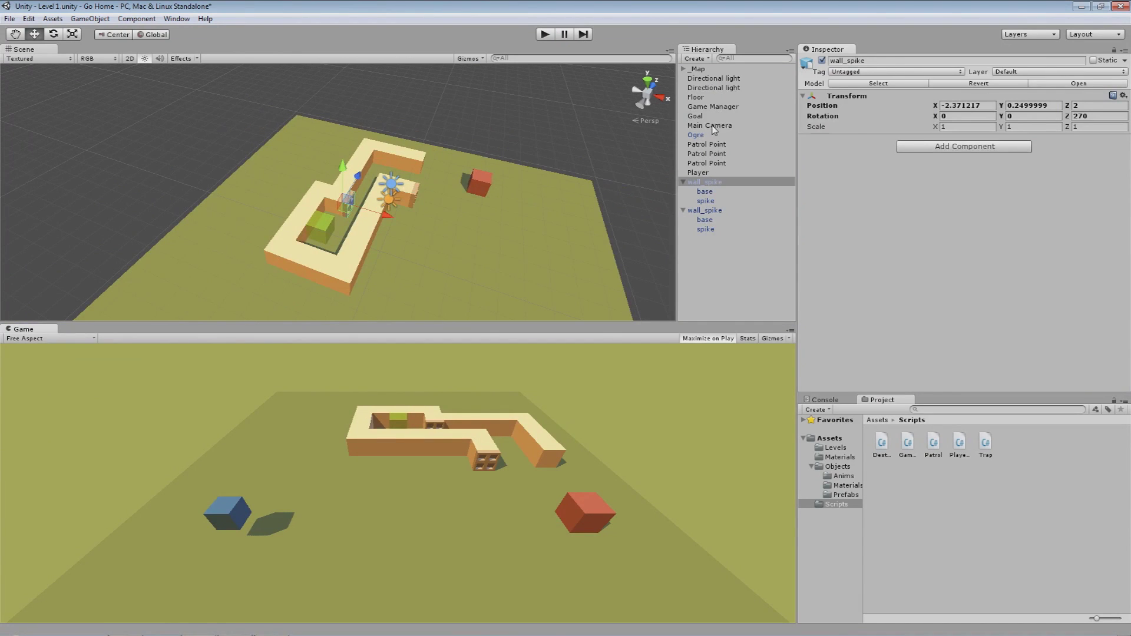
left_click(710, 126)
scroll(465, 227, "down", 4)
left_click(53, 34)
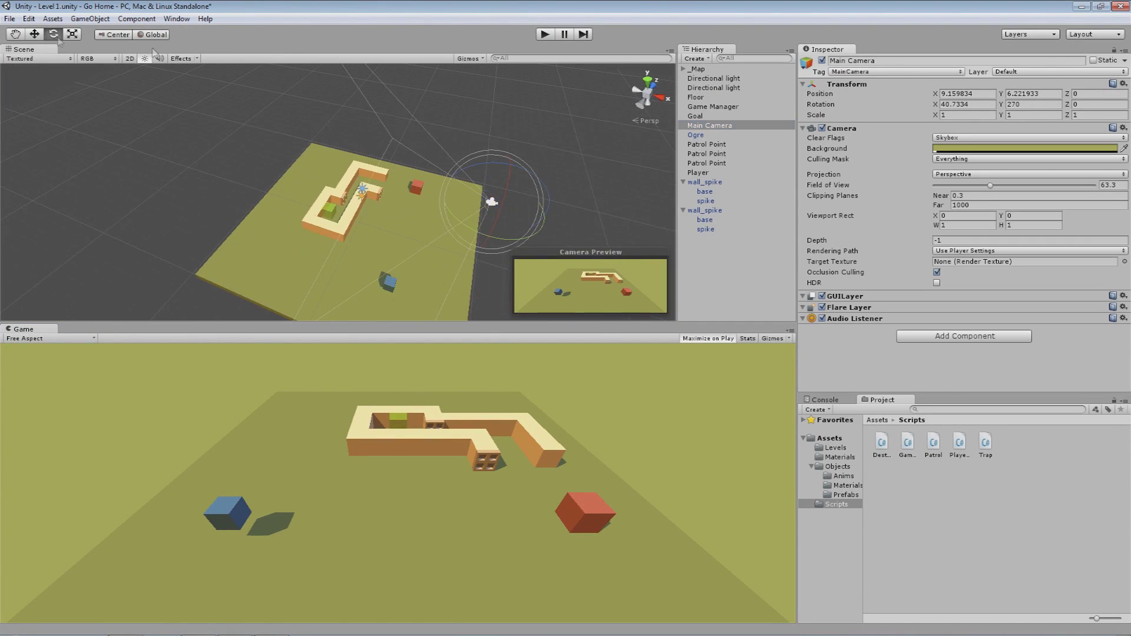
left_click_drag(546, 190, 513, 158)
key("w")
key("ctrl+z")
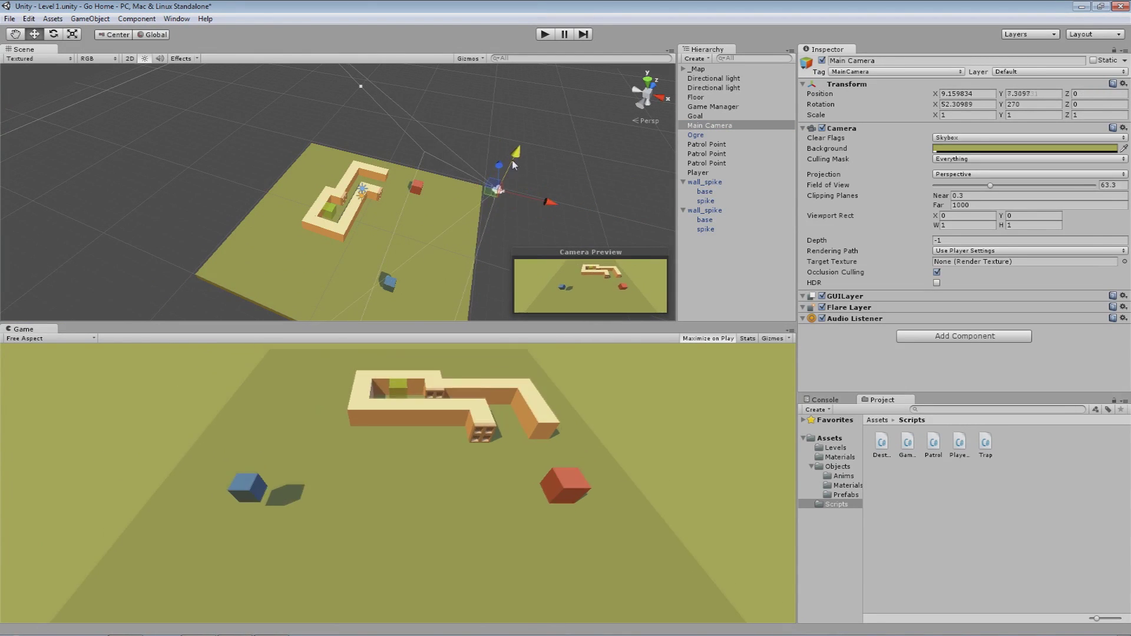
left_click_drag(537, 201, 443, 183)
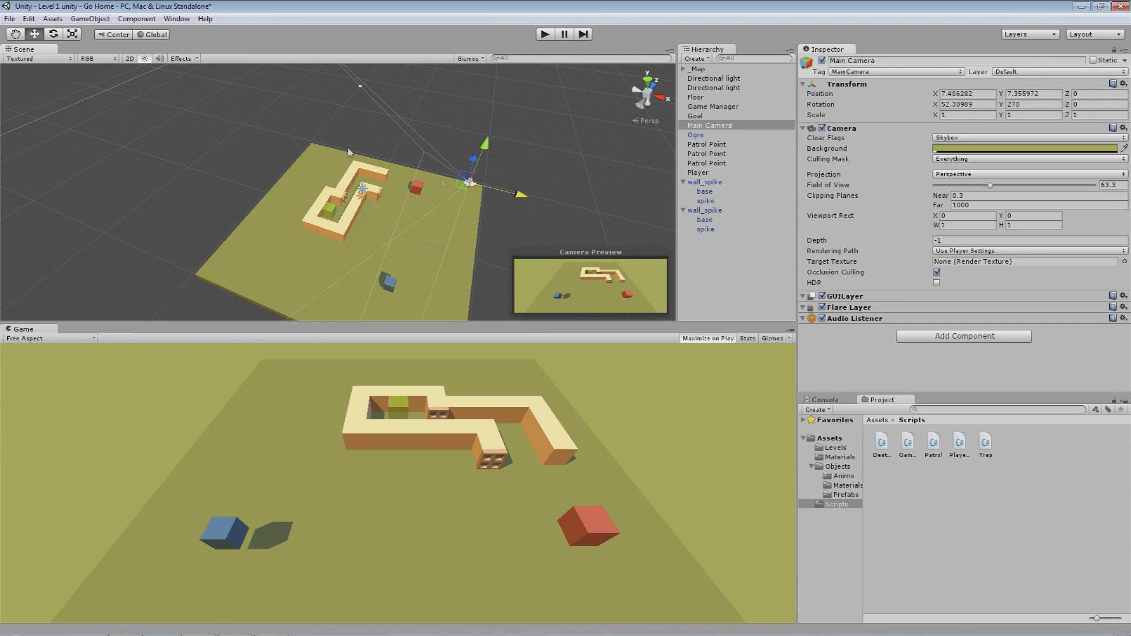
- Steepen the Main Camera's tilt to about 64 degrees at about X 6.72, Y 8.14, and test the view in play mode
key("e")
mouse_move(473, 147)
left_mouse_down()
mouse_move(483, 151)
mouse_move(474, 133)
left_mouse_up()
key("w")
left_click_drag(516, 174, 508, 173)
left_click_drag(466, 136, 466, 133)
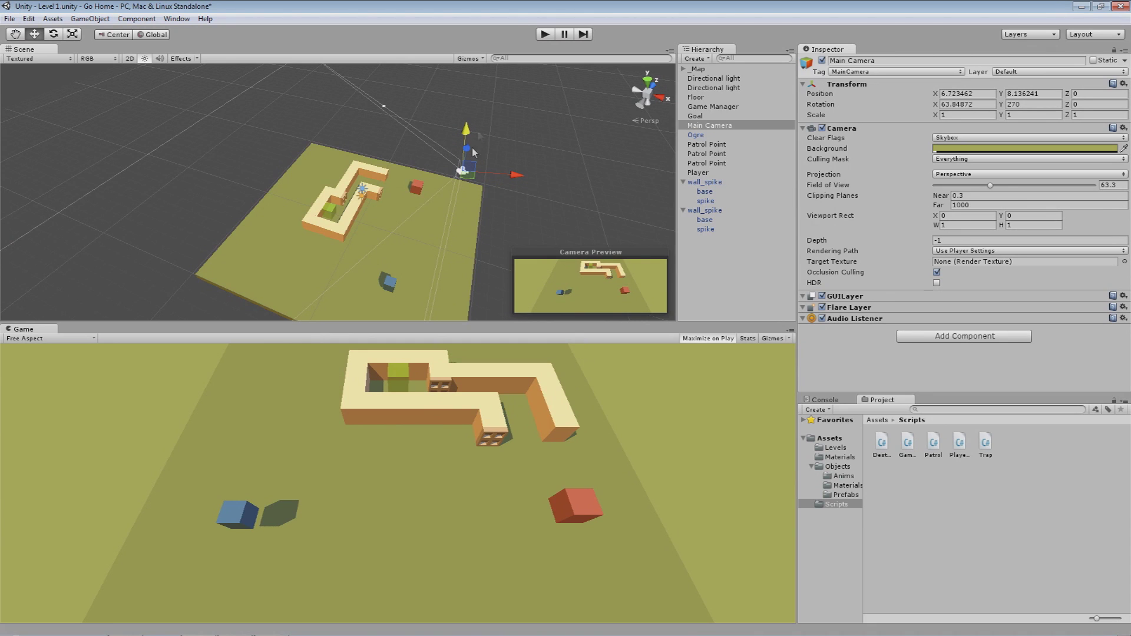
left_click(543, 34)
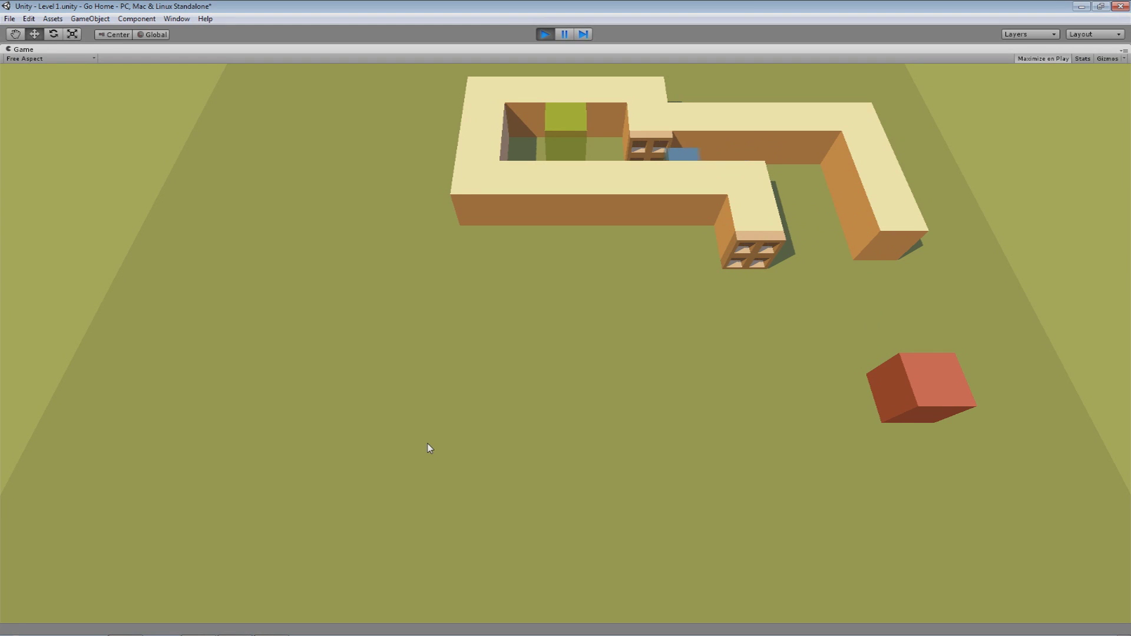
left_click(545, 34)
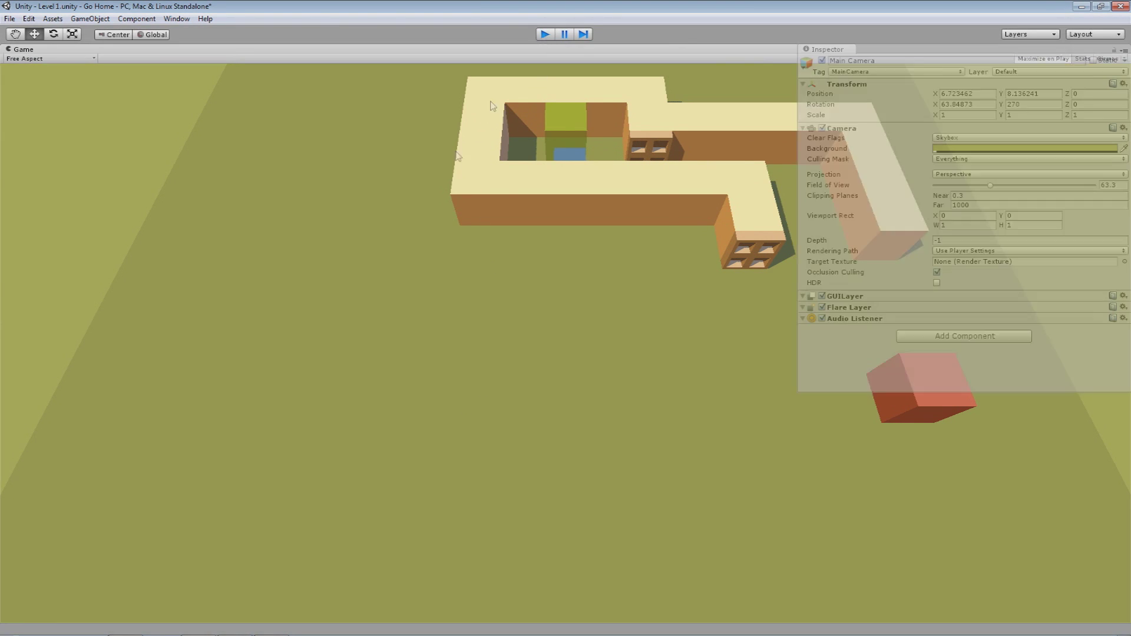
- Set the Player cube's scale to 0.6 on all three axes
left_click_drag(365, 232, 345, 205, "alt")
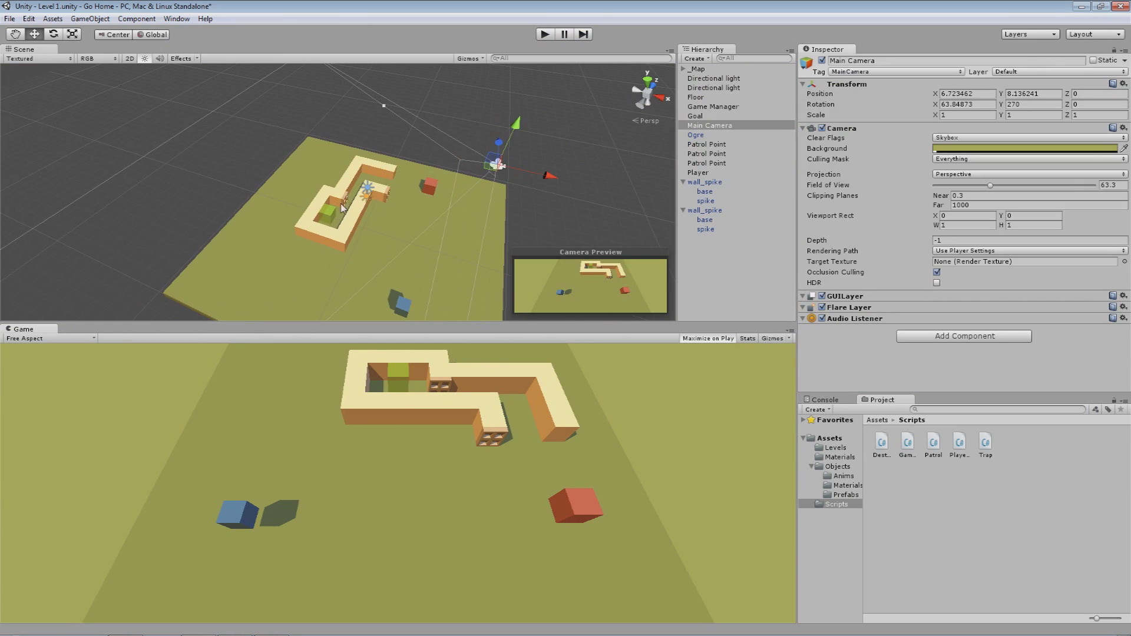
middle_click_drag(393, 300, 318, 259)
scroll(318, 271, "up", 3)
scroll(318, 272, "down", 1)
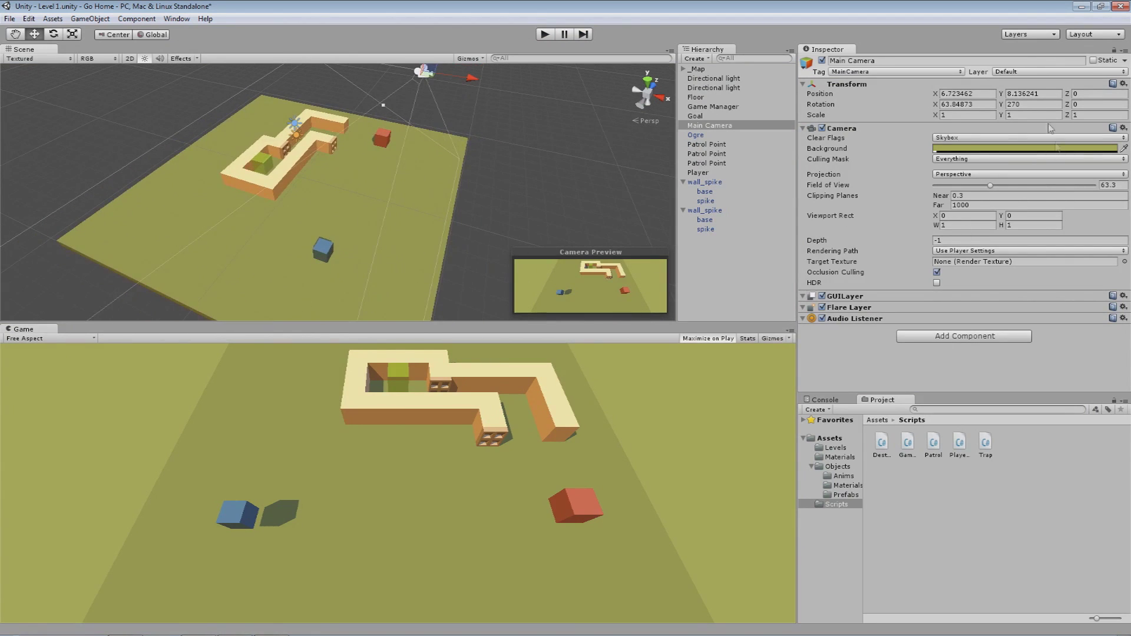
left_click(329, 252)
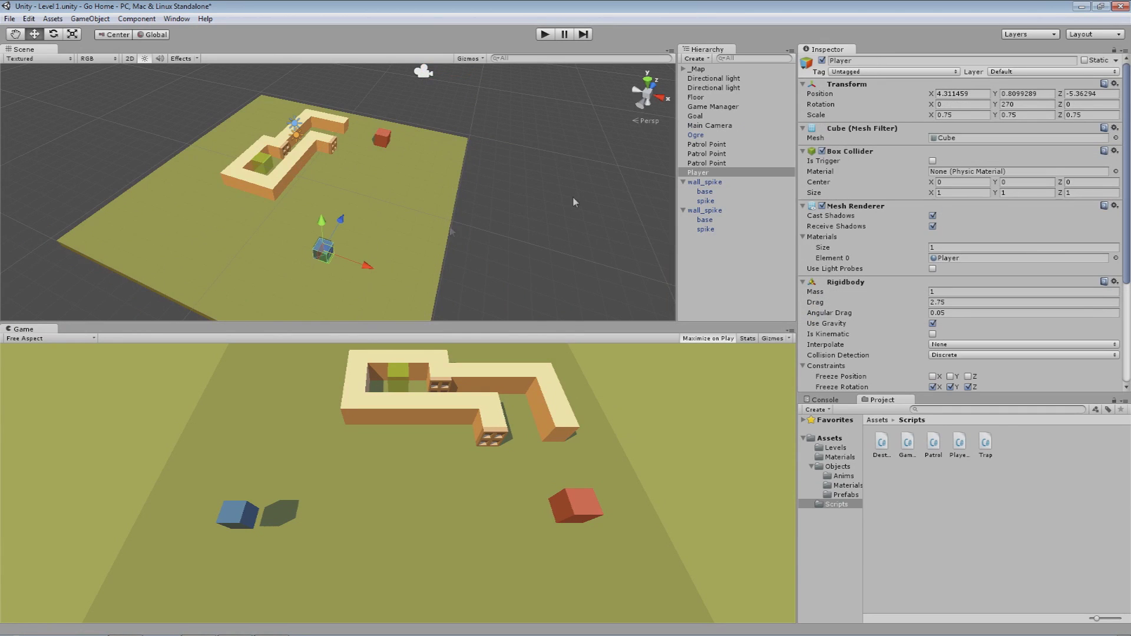
left_click_drag(953, 115, 906, 117)
type(".")
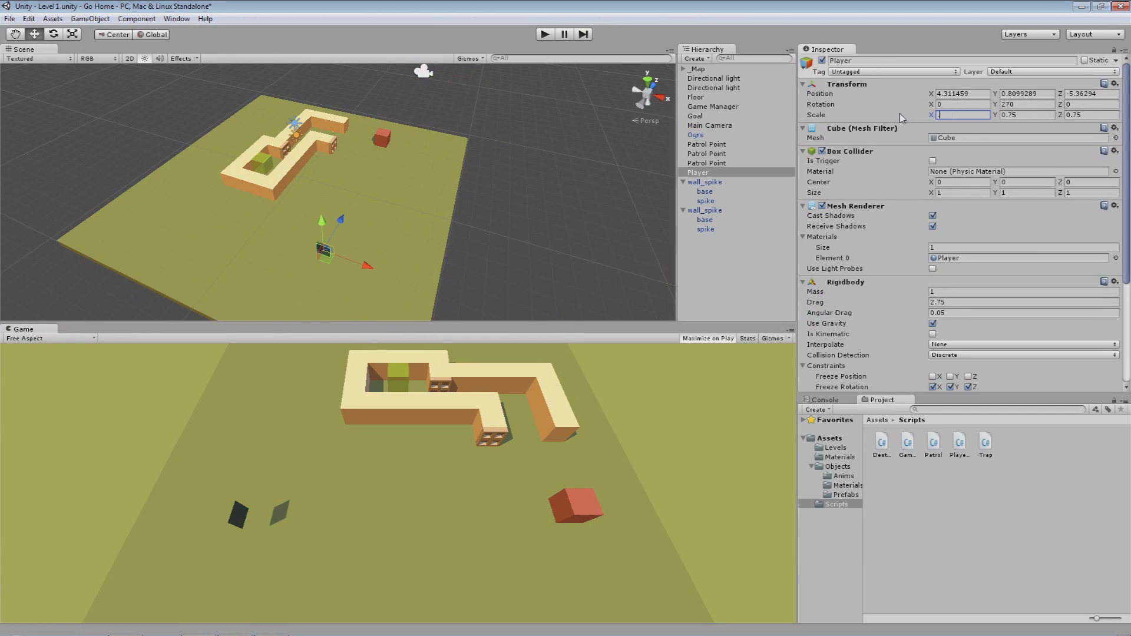
type("6")
key("Tab")
type(".6")
key("Tab")
type(".6")
key("Return")
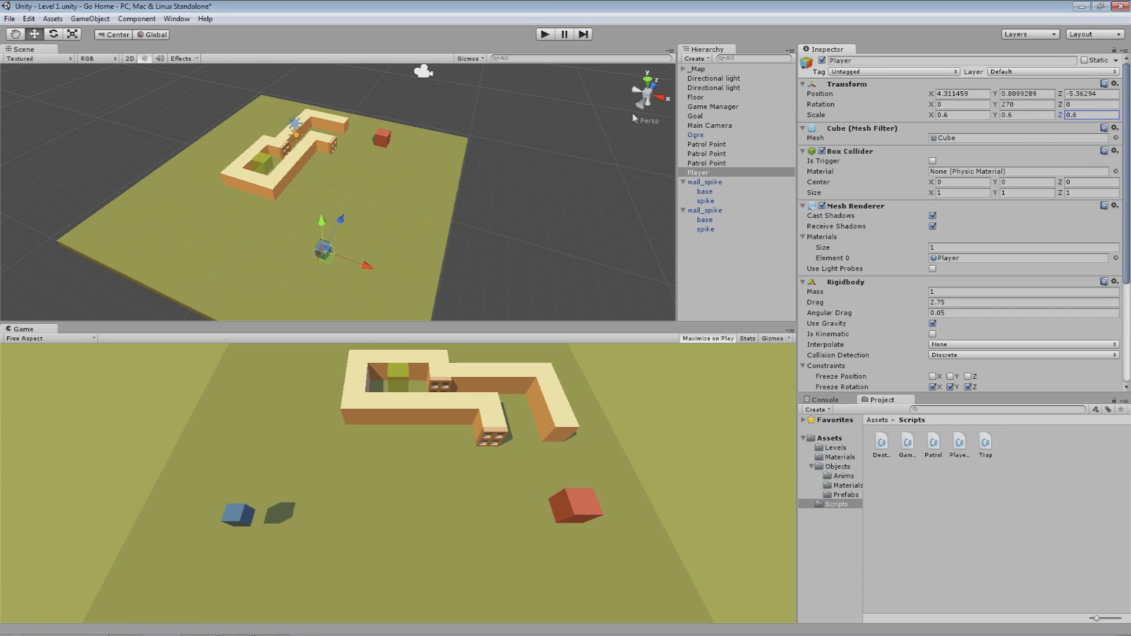
- Run the level and steer the smaller player cube through the corridor past both spike traps
left_click(543, 36)
key("d")
key("w")
key("w")
key("a")
key("a")
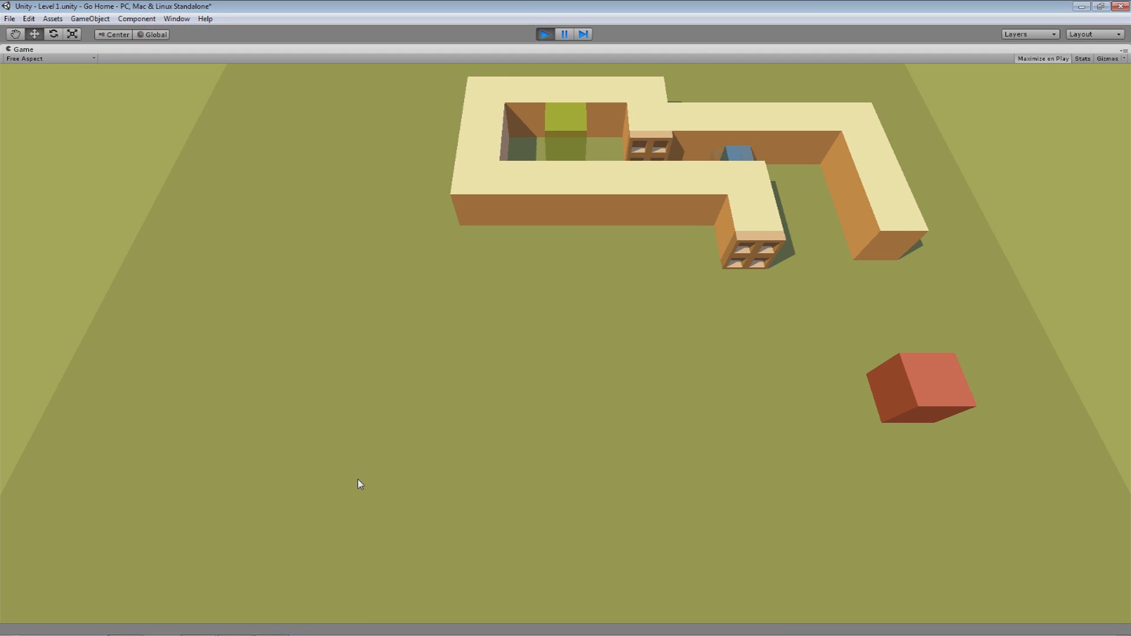
key("a")
key("d")
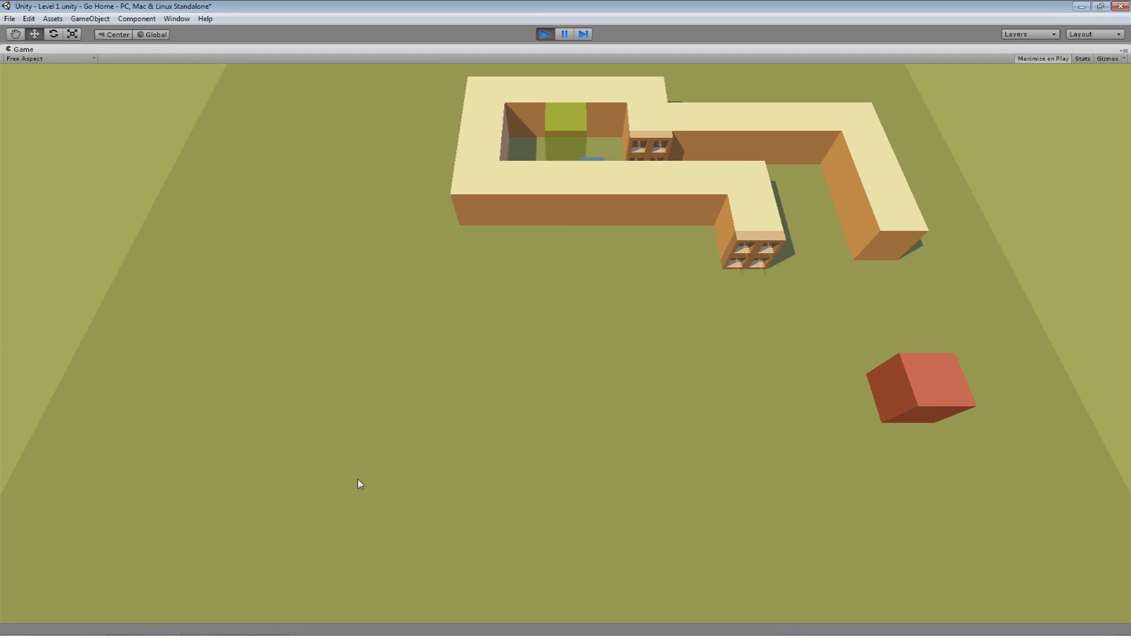
key("a")
key("d")
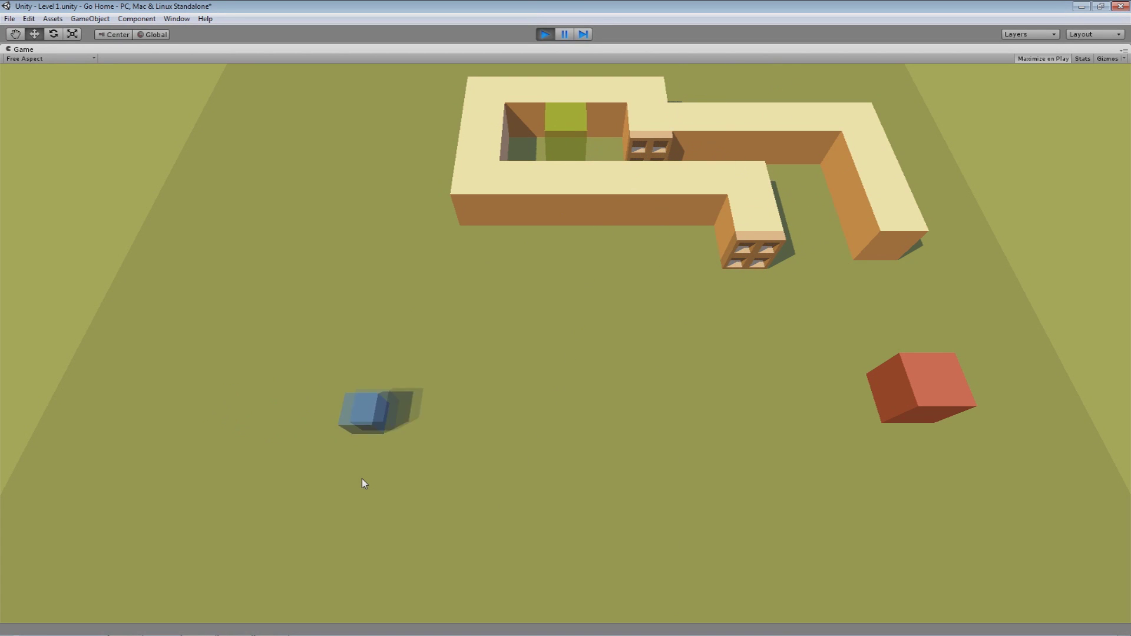
key("d")
- View the rendering statistics briefly, steer the player cube on past the first trap, and stop the game
left_click(1082, 58)
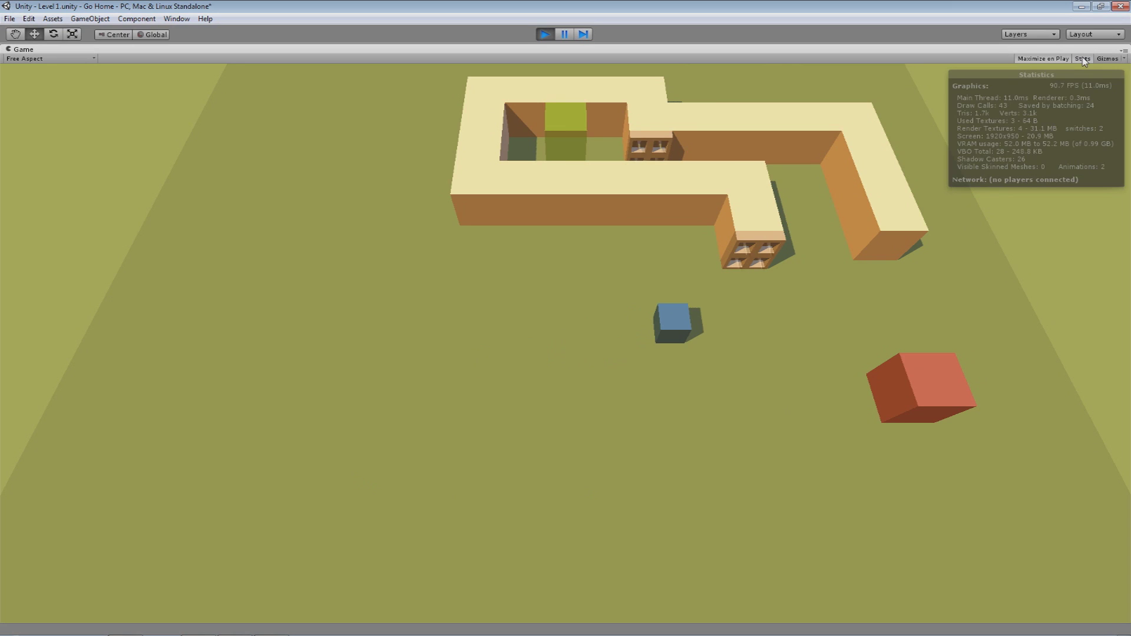
left_click(1084, 59)
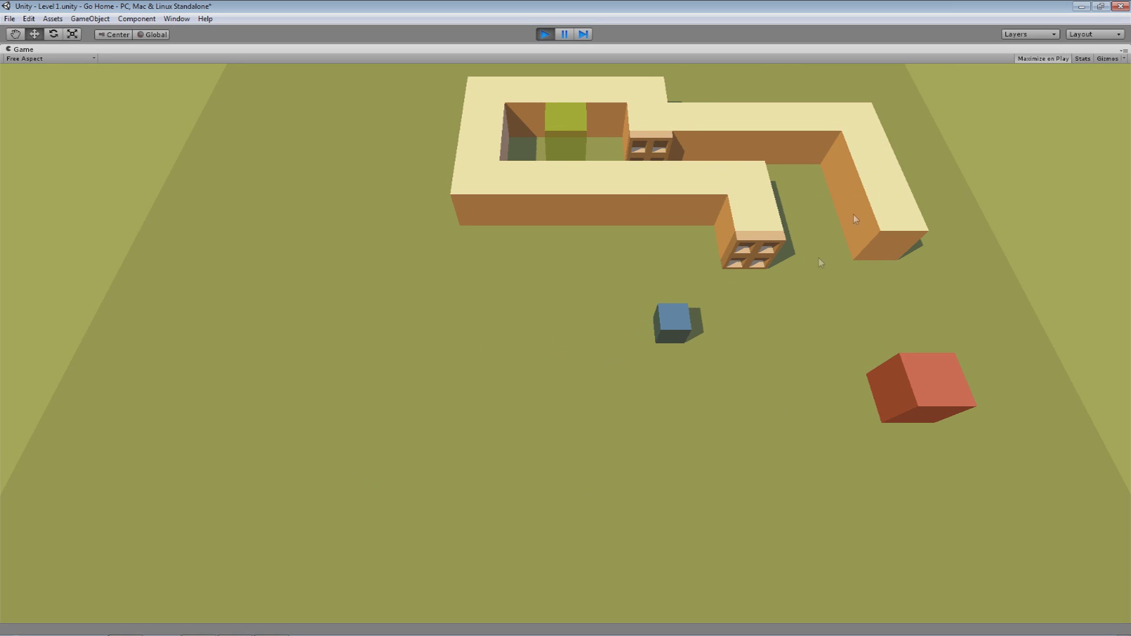
key("d")
key("d")
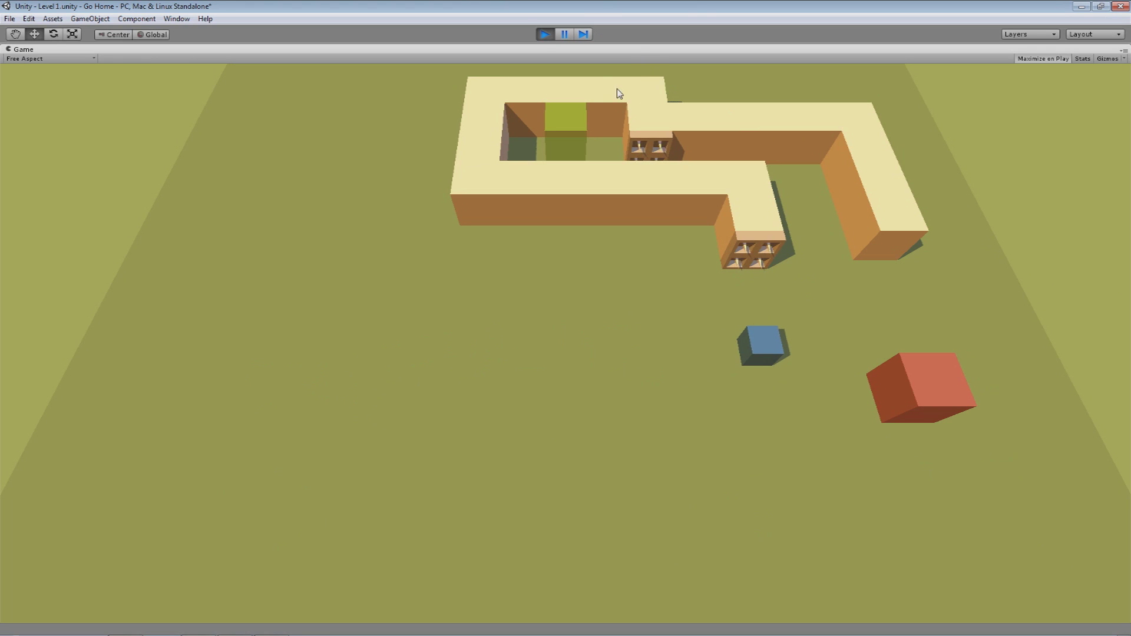
left_click(544, 34)
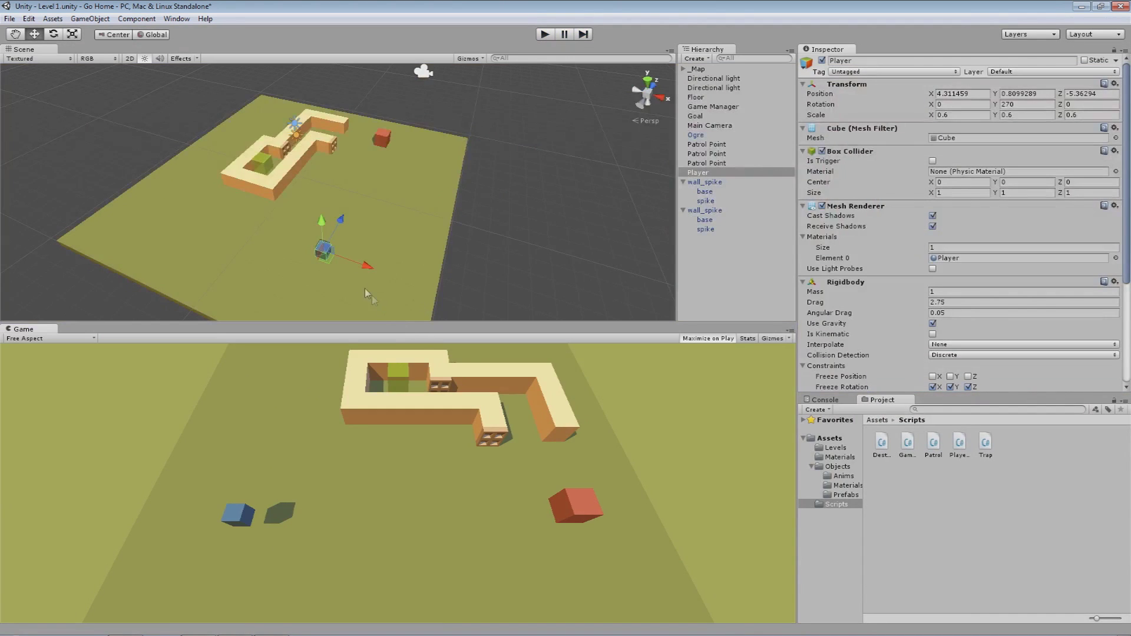